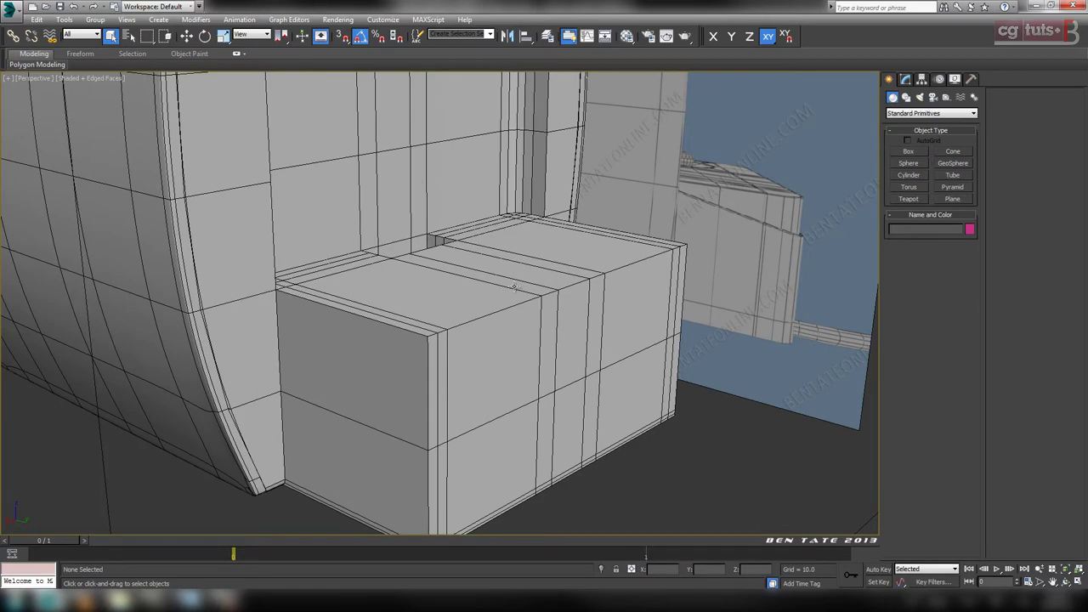
Examine the box-shaped base and the recessed rear panel of the coffee machine model from several distances.
scroll(514, 287, down, 8)
mouse_move(497, 410)
alt+middle_down()
mouse_move(561, 399)
mouse_move(488, 409)
alt+middle_up()
scroll(488, 409, up, 5)
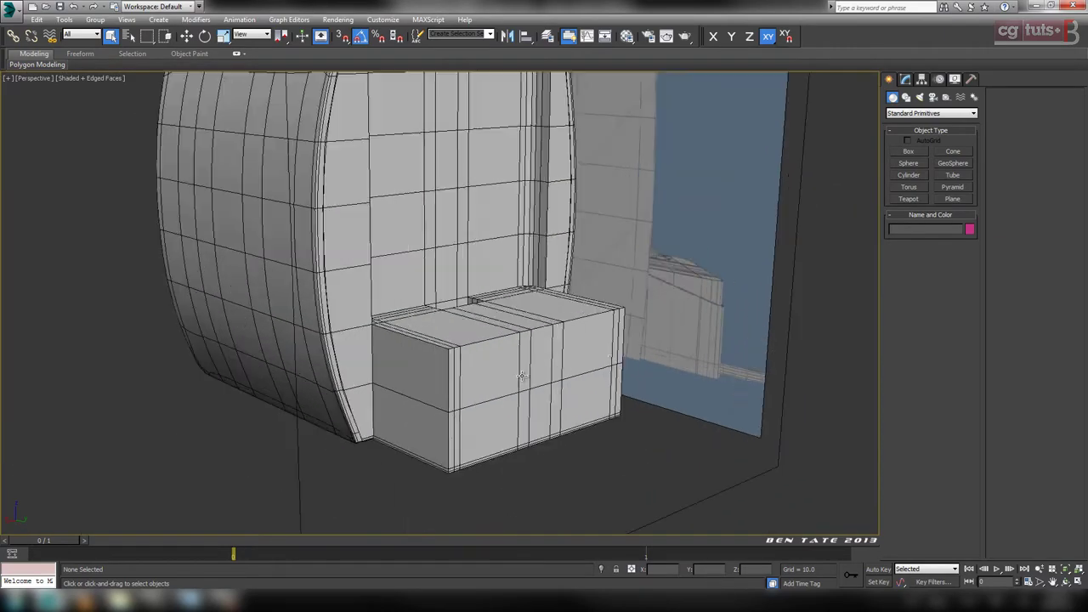
scroll(547, 412, up, 3)
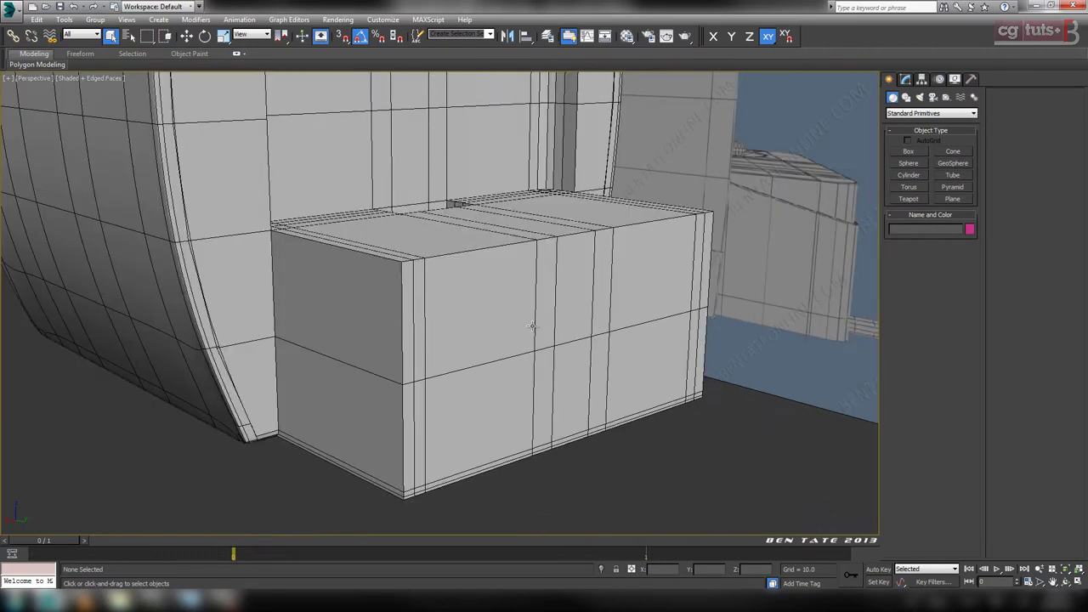
alt+middle_drag(530, 322, 543, 393)
scroll(542, 394, down, 5)
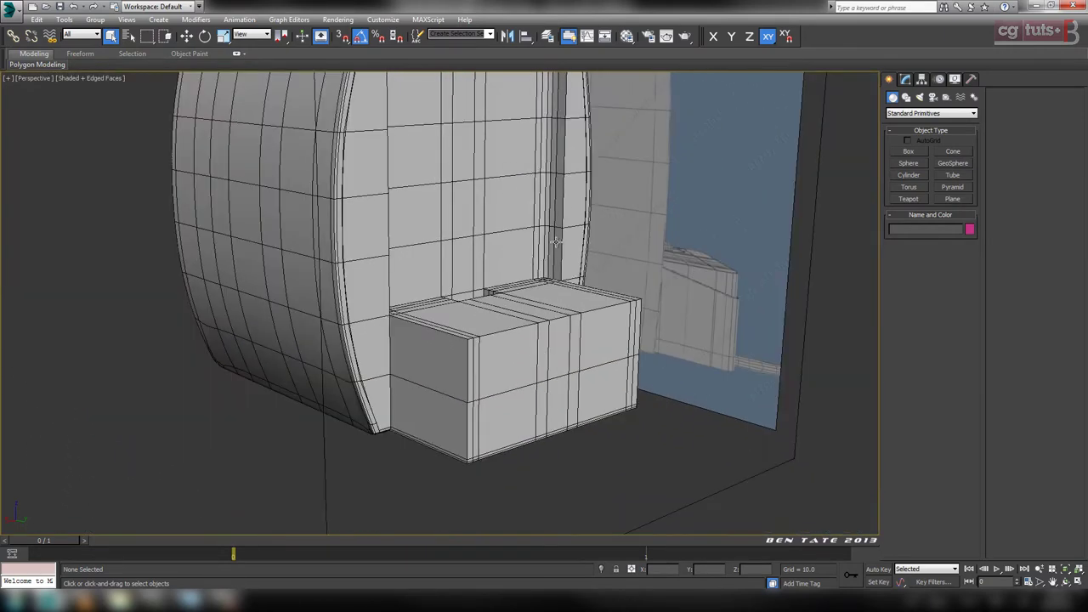
middle_drag(602, 320, 601, 362)
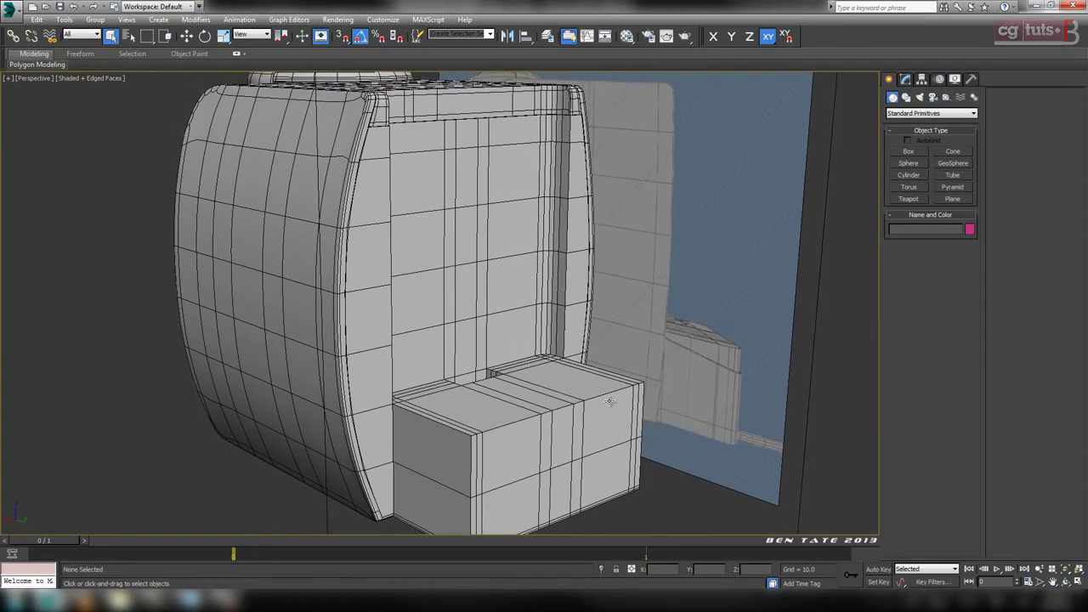
middle_drag(608, 408, 617, 387)
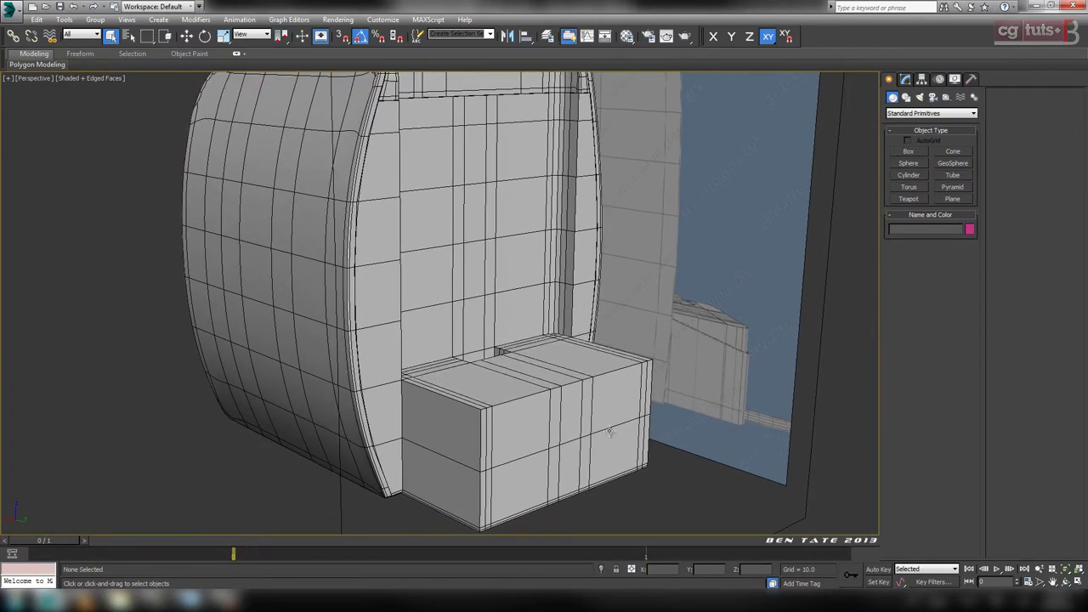
View reference photos 047_TassimoT65 through 051_TassimoT65 to study the rear base, and return to 3ds Max.
click(116, 602)
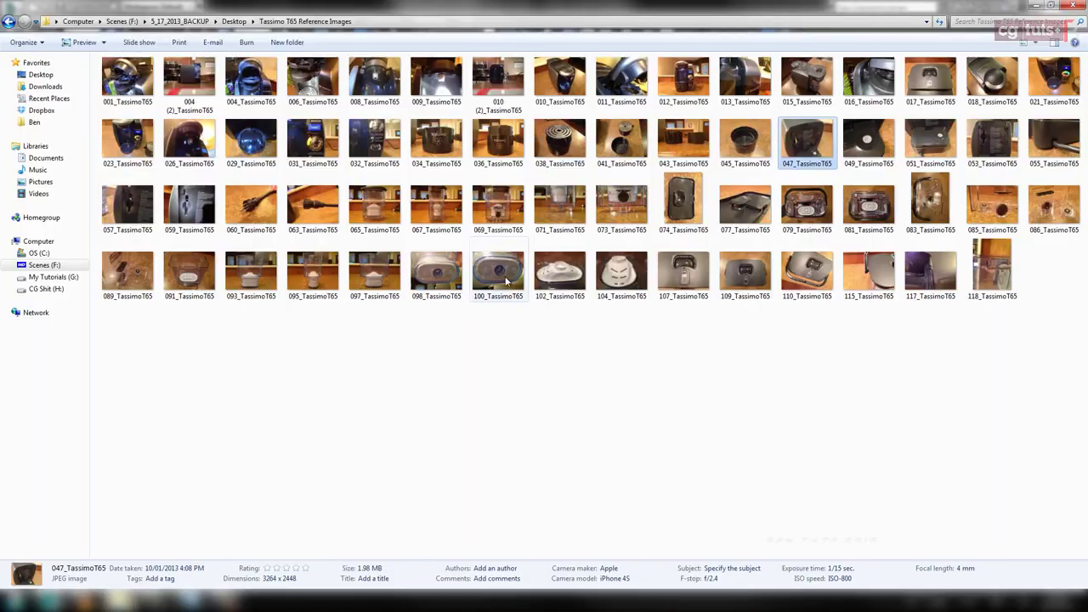
double_click(804, 149)
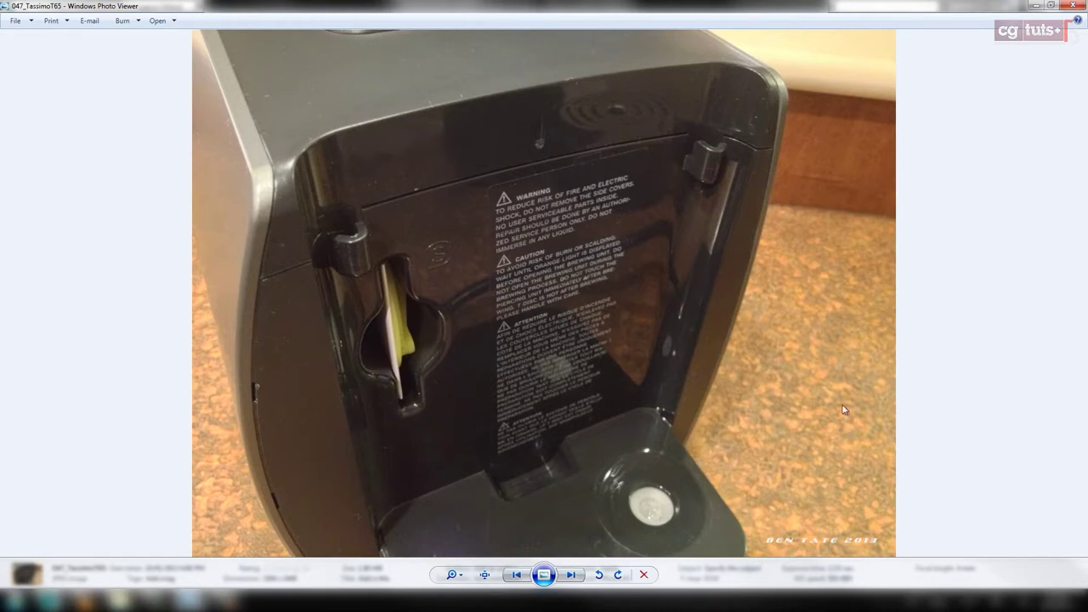
click(569, 577)
click(570, 576)
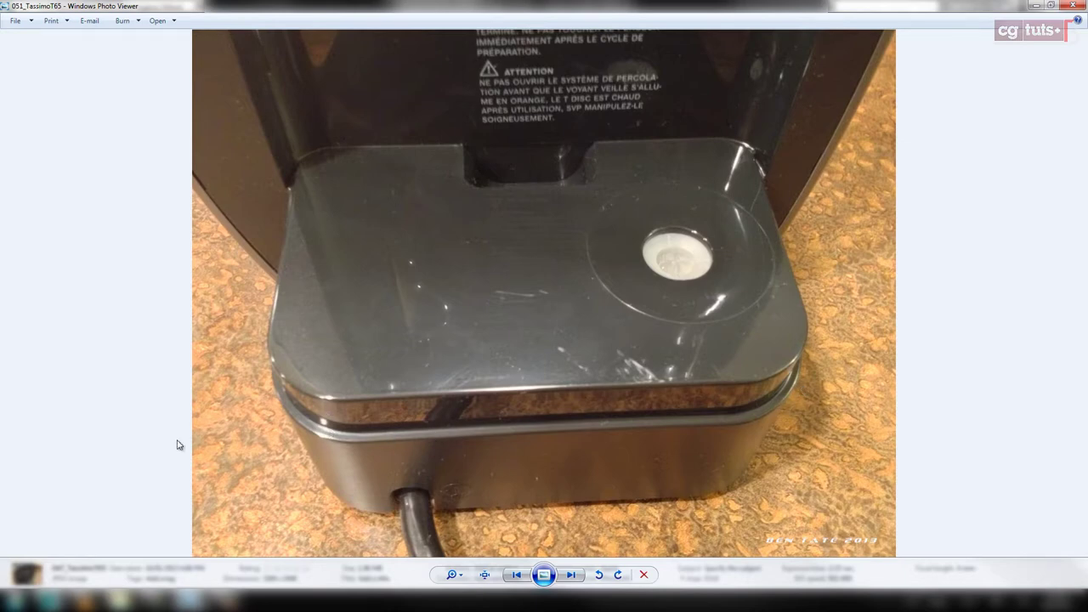
click(62, 604)
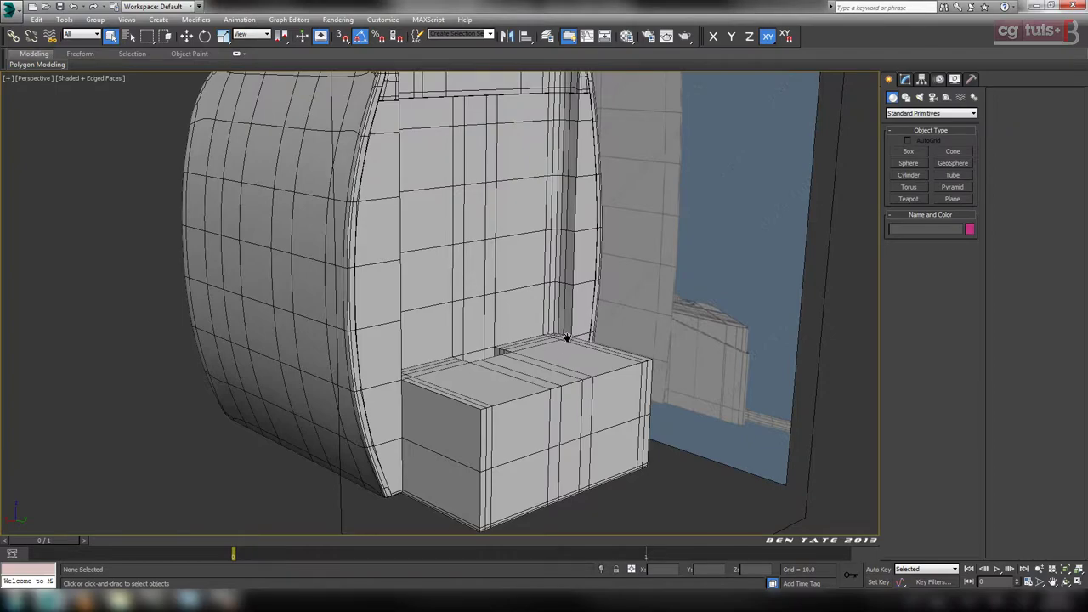
Inspect the mesh corner where the base's upper surface meets the rounded edge of the recessed rear panel.
middle_drag(567, 337, 502, 320)
middle_drag(501, 320, 688, 287)
scroll(585, 271, up, 4)
middle_drag(586, 271, 523, 239)
middle_drag(426, 279, 518, 345)
scroll(516, 345, up, 4)
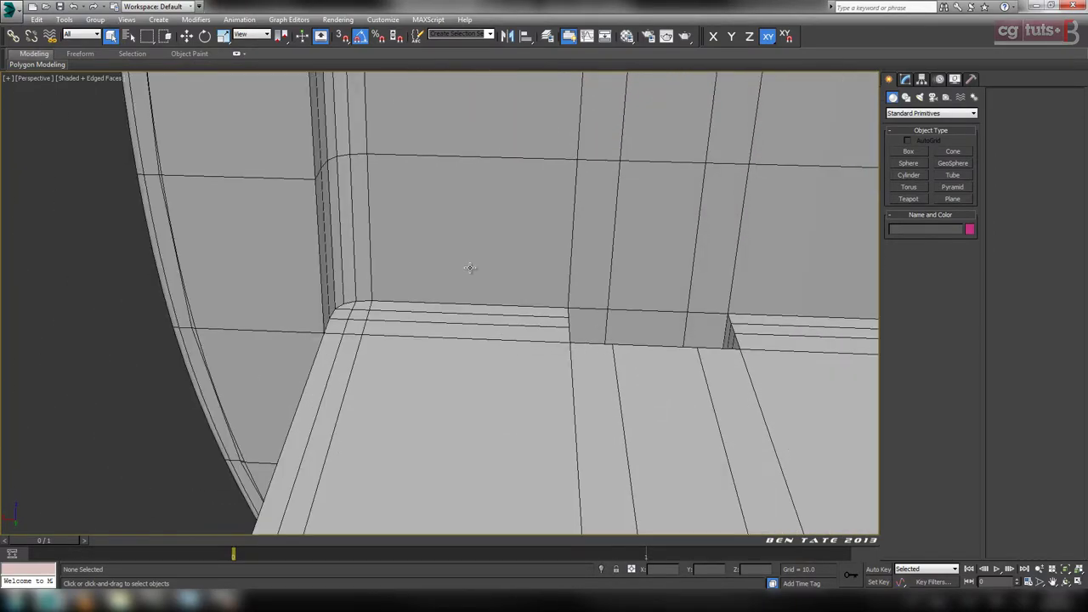
alt+middle_drag(431, 311, 490, 334)
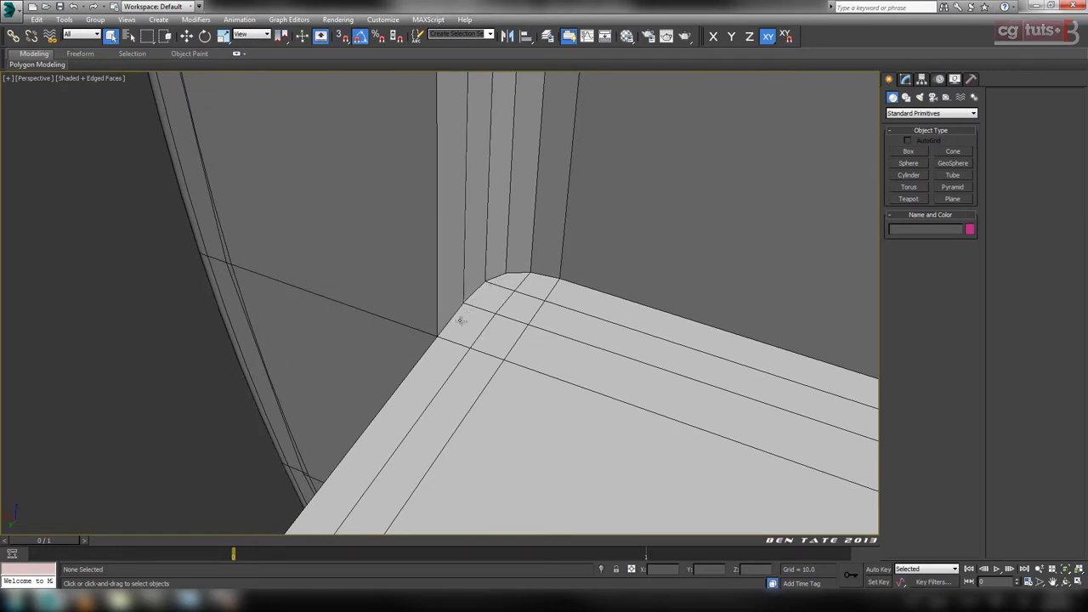
middle_drag(551, 393, 541, 323)
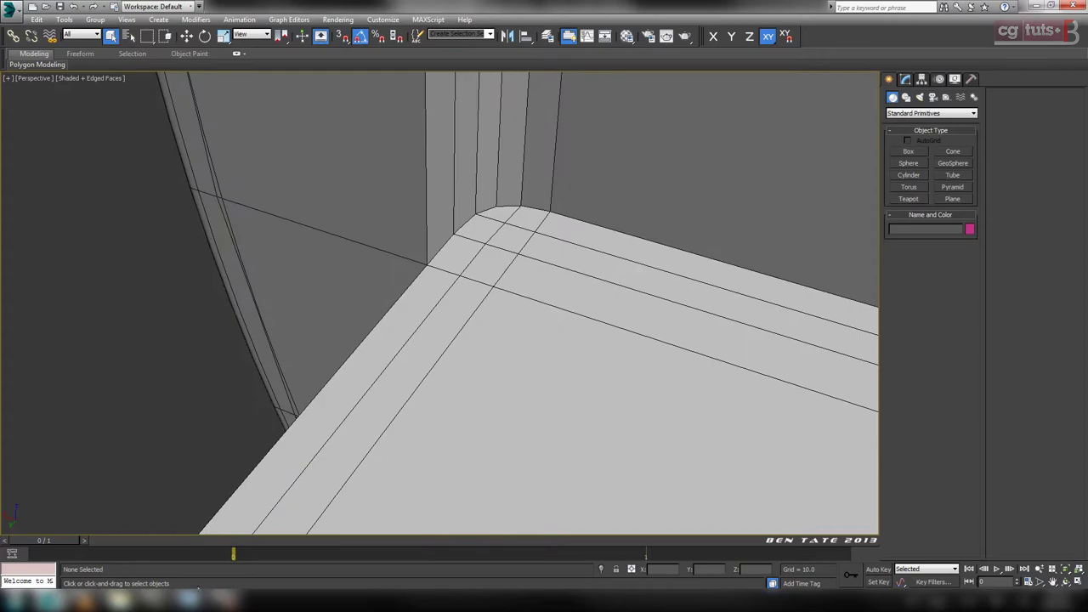
Check the base's corners in reference photo 051_TassimoT65 again and return to 3ds Max.
click(191, 600)
click(244, 557)
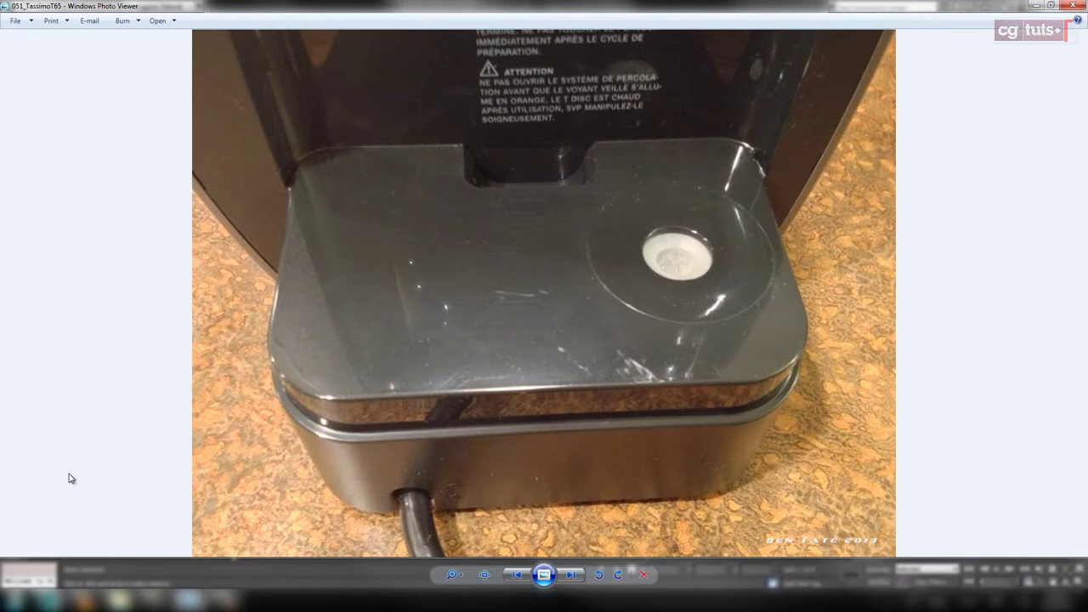
click(47, 600)
Hide every object except the rear panel with its attached base block.
scroll(637, 391, up, 2)
scroll(634, 392, down, 5)
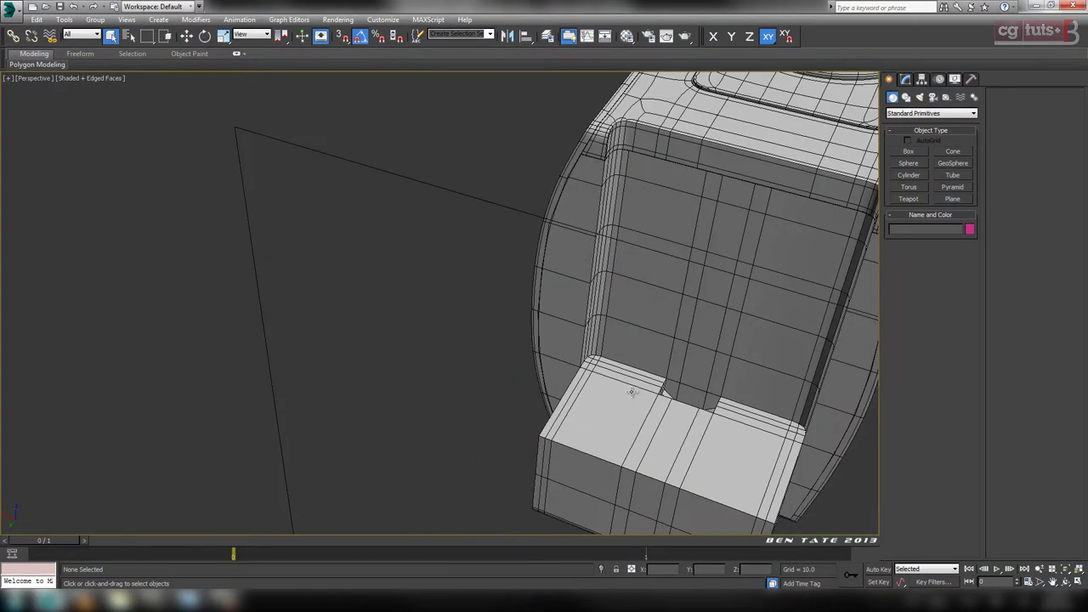
alt+middle_drag(700, 418, 598, 510)
alt+middle_drag(636, 451, 611, 452)
click(603, 403)
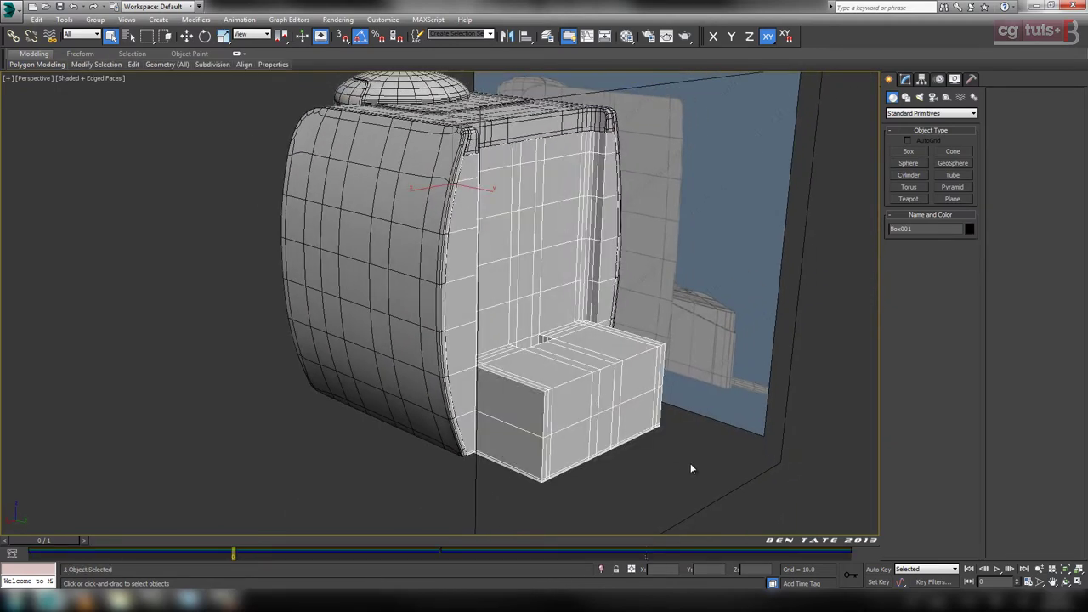
key(ctrl+a)
right_click(691, 464)
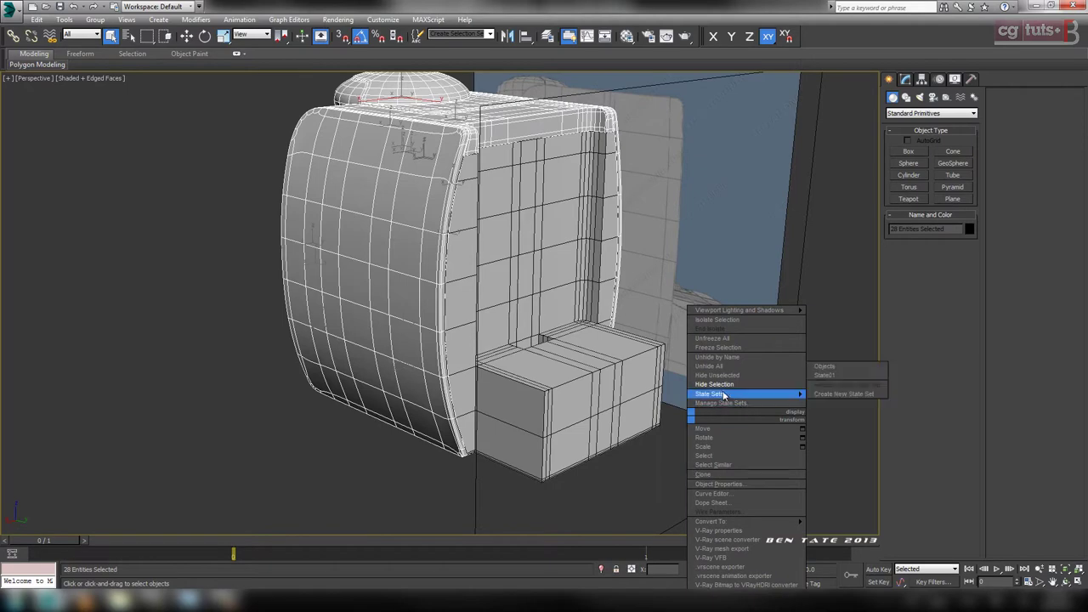
click(718, 384)
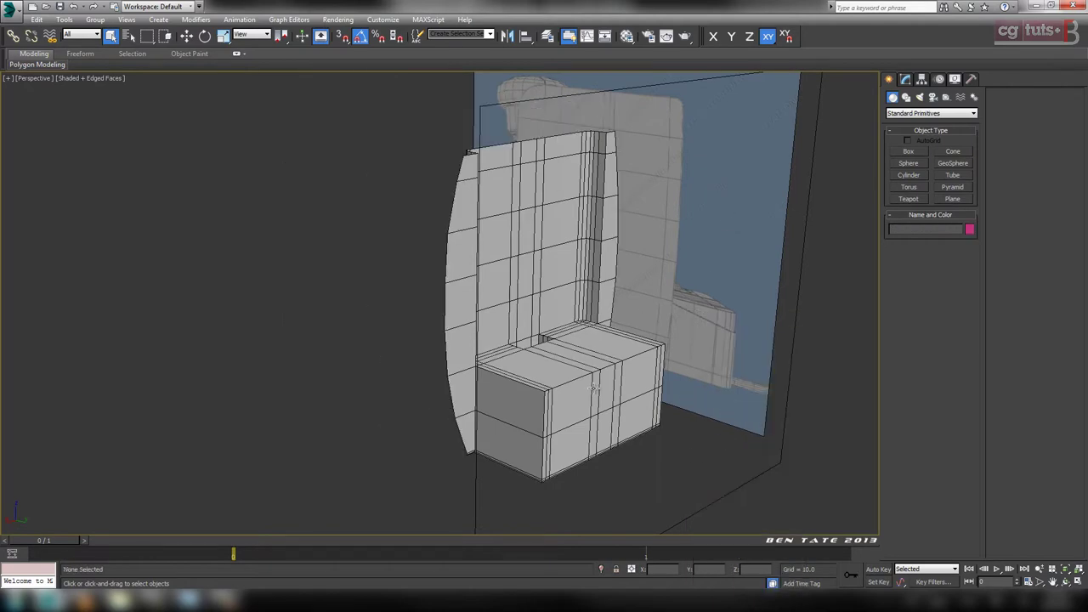
Center the pivot of the rear panel and base object to the object using Affect Pivot Only.
alt+middle_drag(654, 365, 651, 414)
click(567, 352)
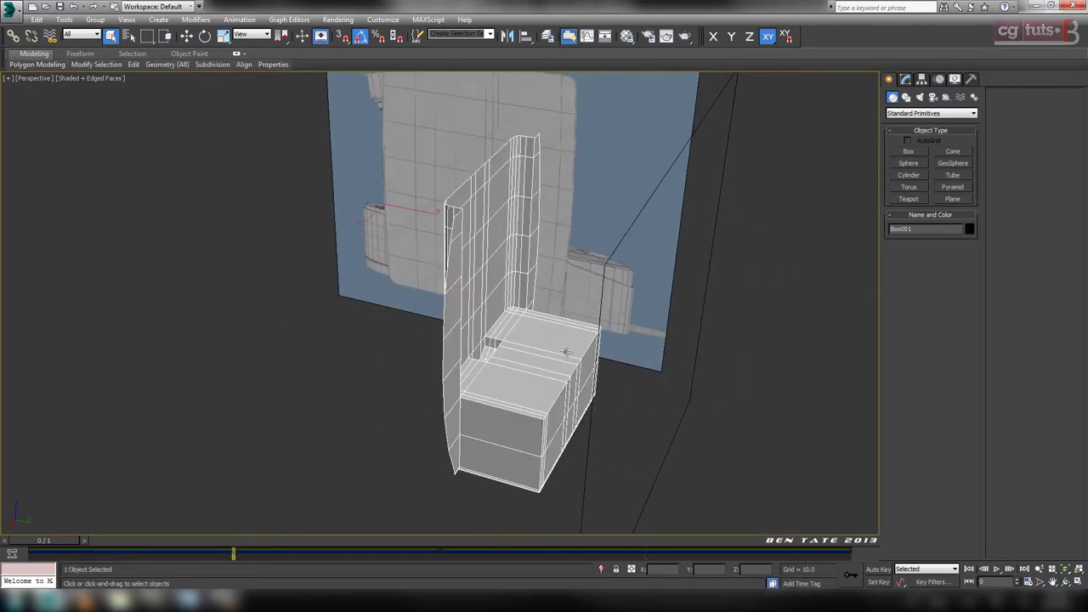
middle_drag(677, 380, 643, 389)
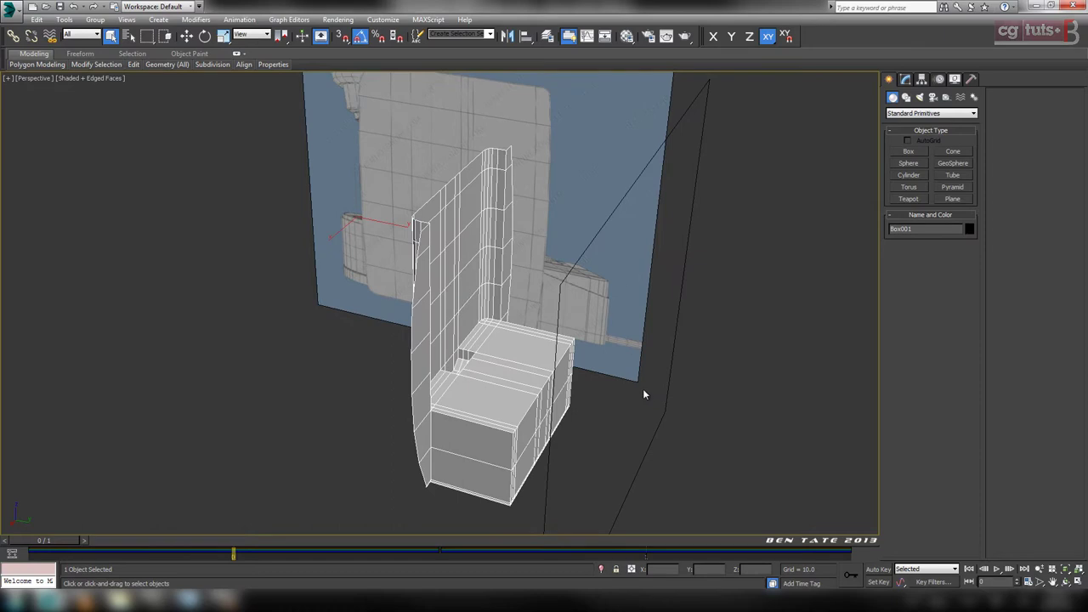
click(922, 79)
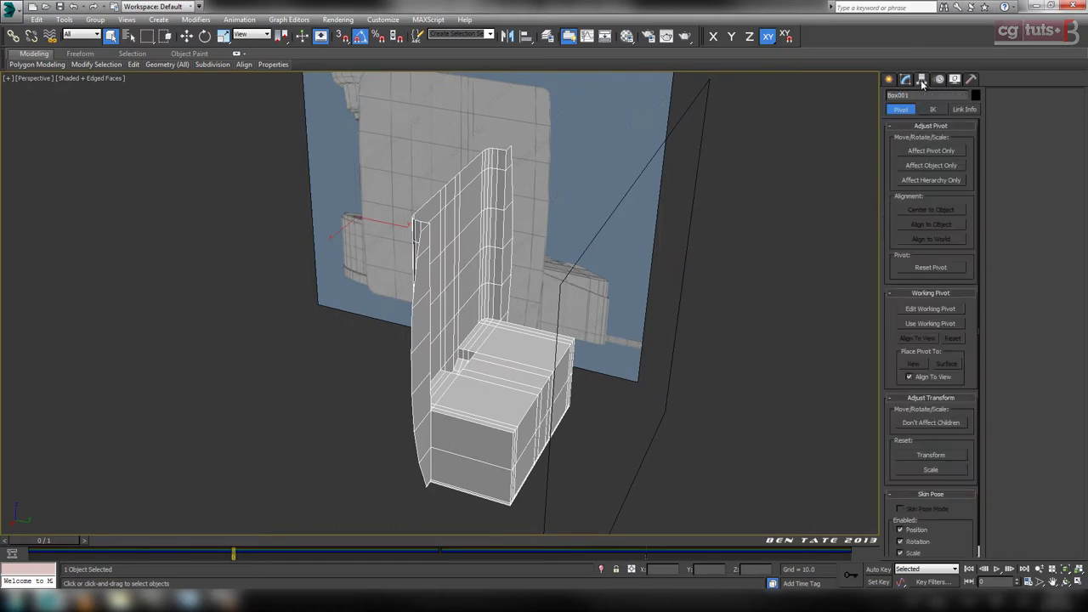
click(931, 151)
click(939, 210)
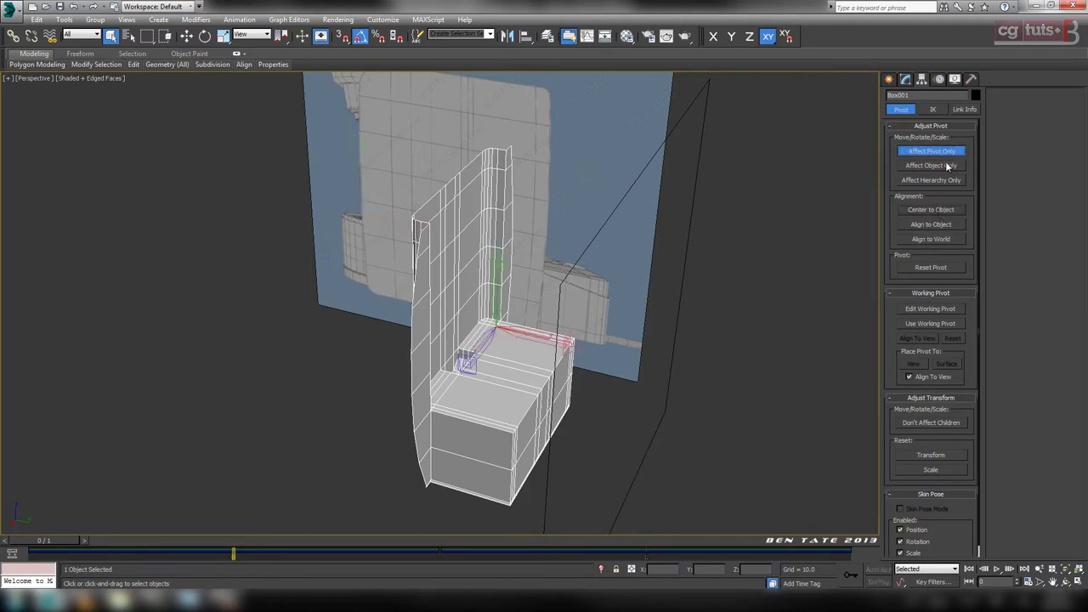
click(943, 154)
Maximize the side view showing the reference image and set its display style to Shaded.
middle_drag(576, 343, 504, 151)
scroll(590, 292, up, 3)
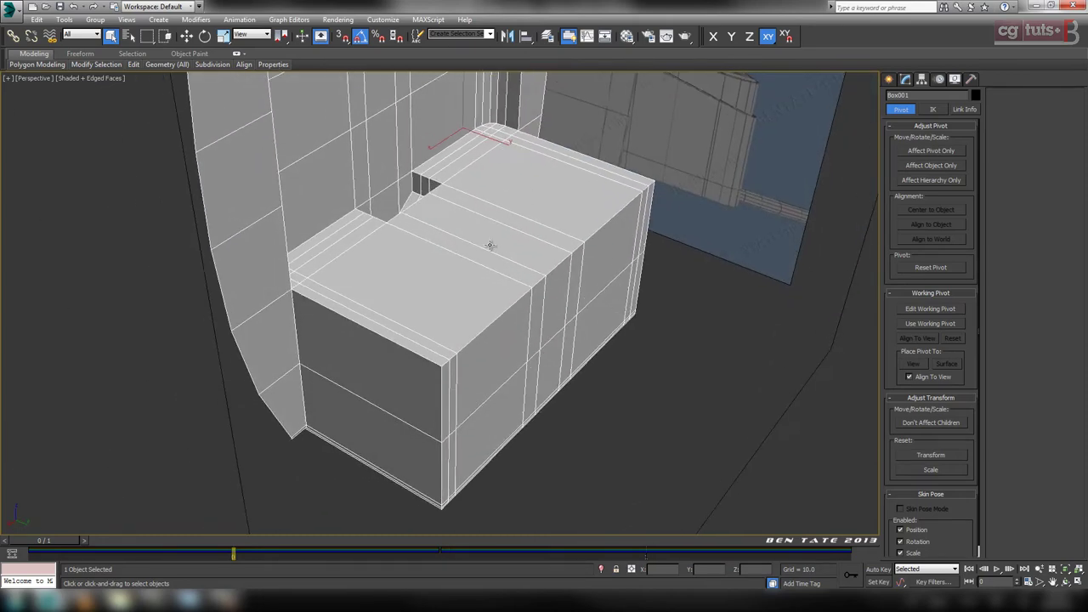
alt+middle_drag(490, 246, 626, 366)
key(alt+w)
right_click(278, 387)
key(alt+w)
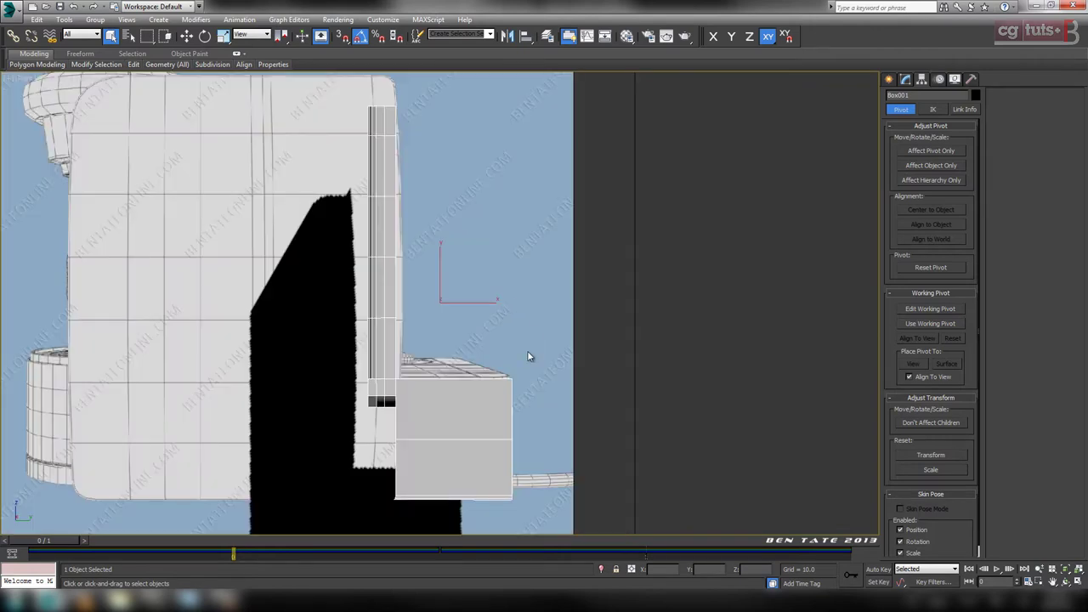
click(83, 83)
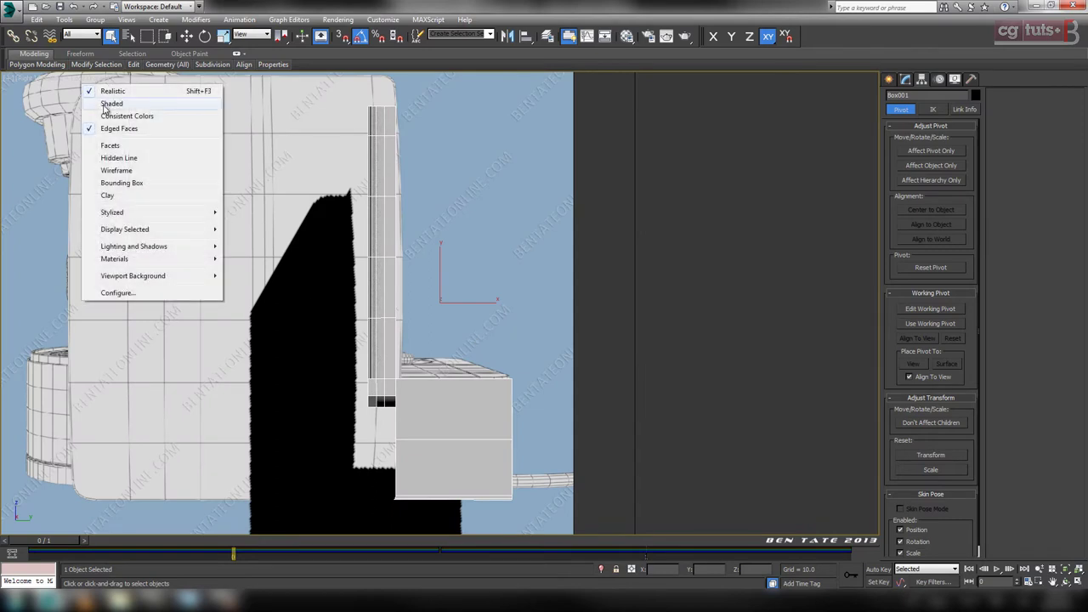
click(110, 103)
Make the selected object see-through so the base's reference lines show behind it in the side view.
middle_drag(566, 417, 616, 396)
scroll(605, 377, up, 3)
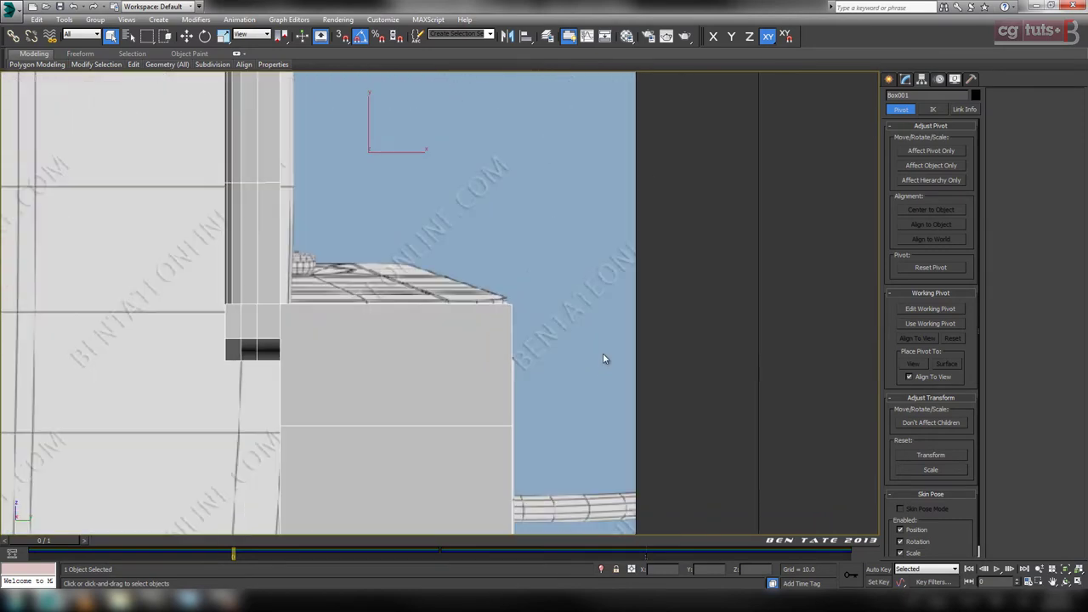
middle_drag(499, 372, 587, 311)
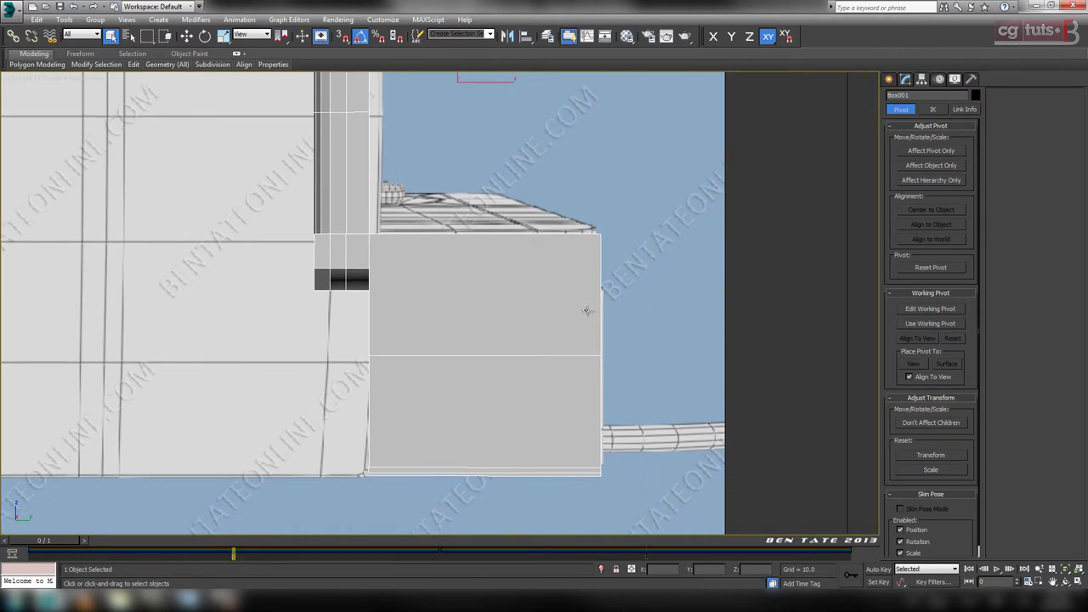
middle_drag(600, 387, 600, 368)
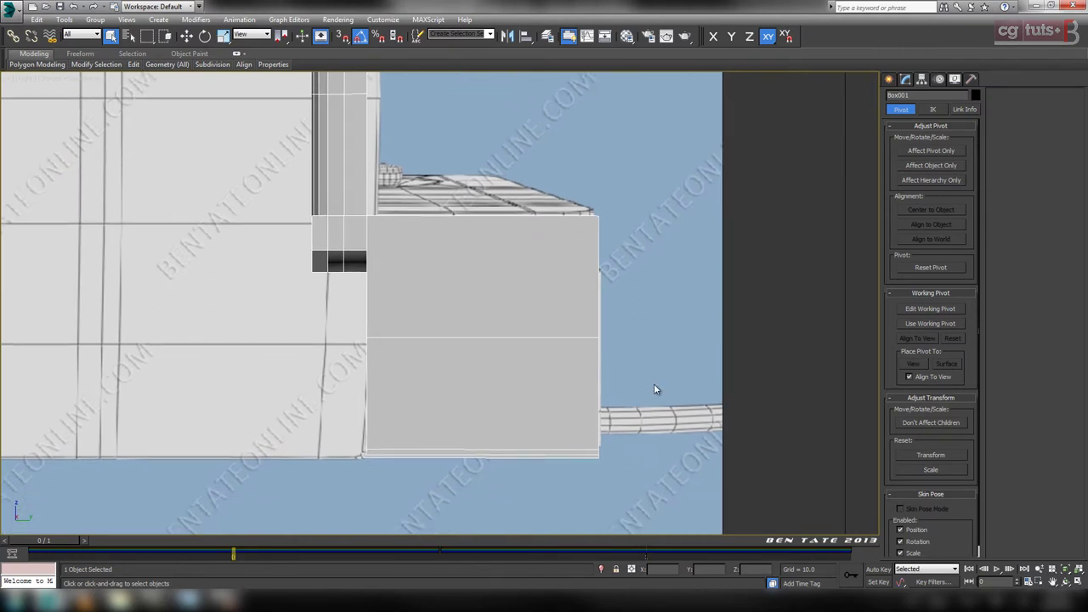
key(alt+x)
middle_drag(618, 303, 697, 283)
scroll(644, 292, up, 2)
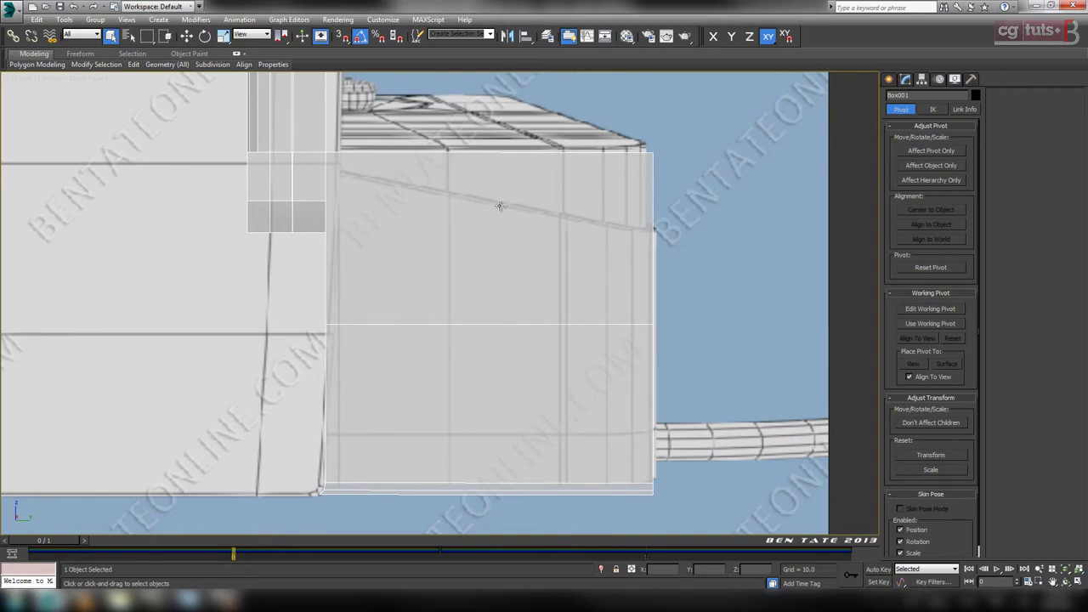
Select the base's lengthwise edges in the side view and connect them with 1 segment.
click(906, 79)
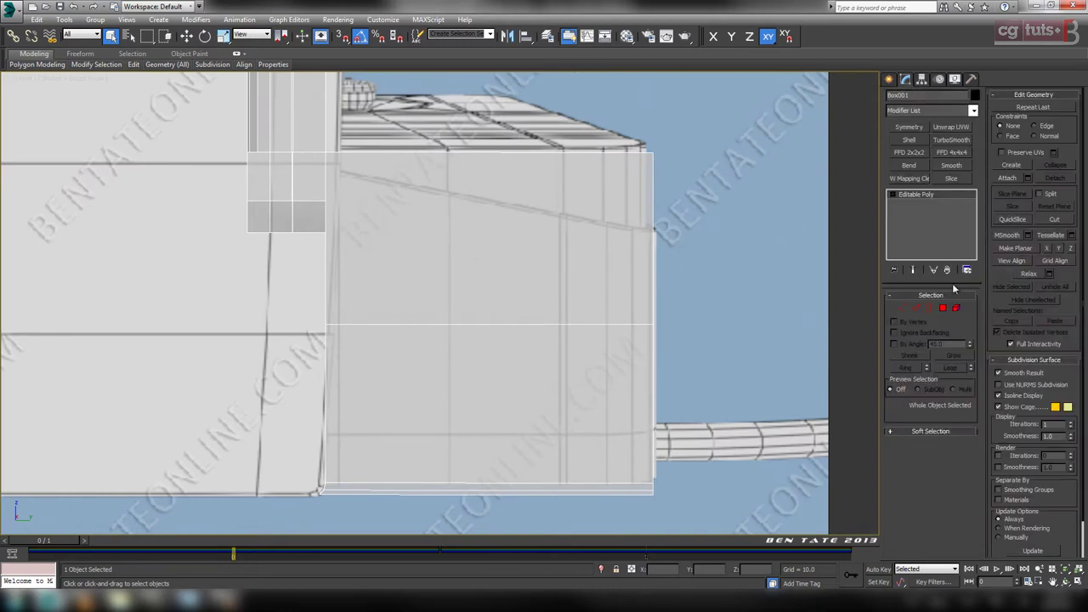
click(915, 309)
drag(464, 131, 533, 465)
drag(535, 529, 536, 531)
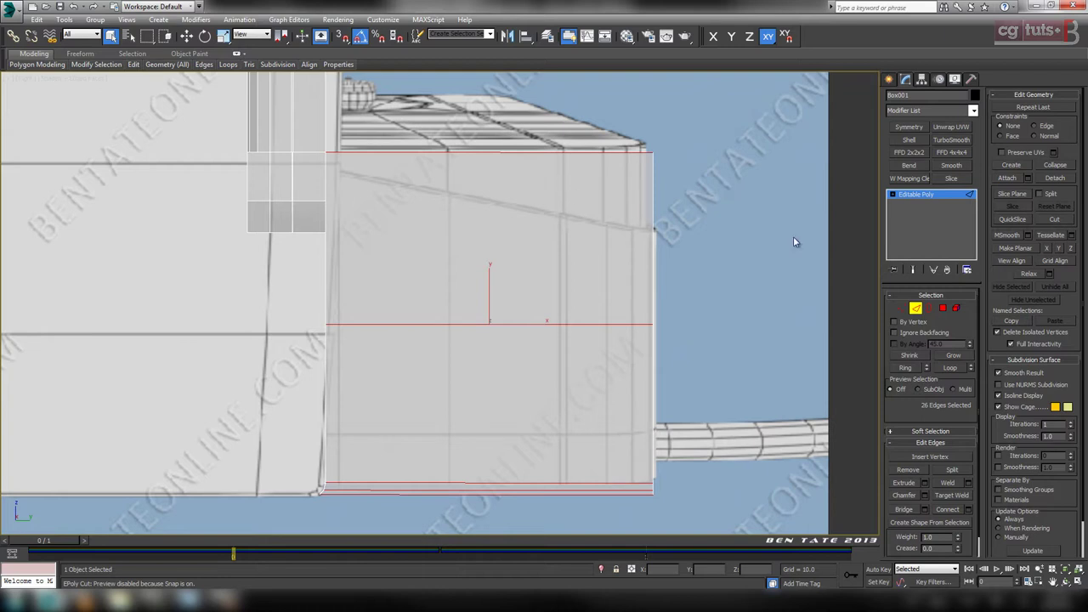
click(969, 510)
right_click(691, 367)
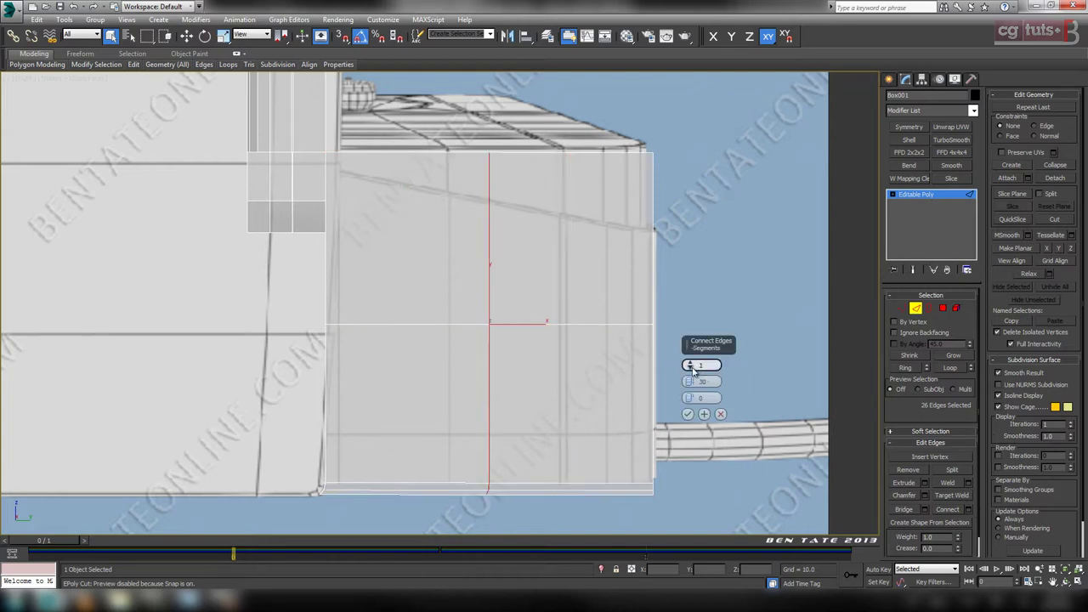
click(688, 414)
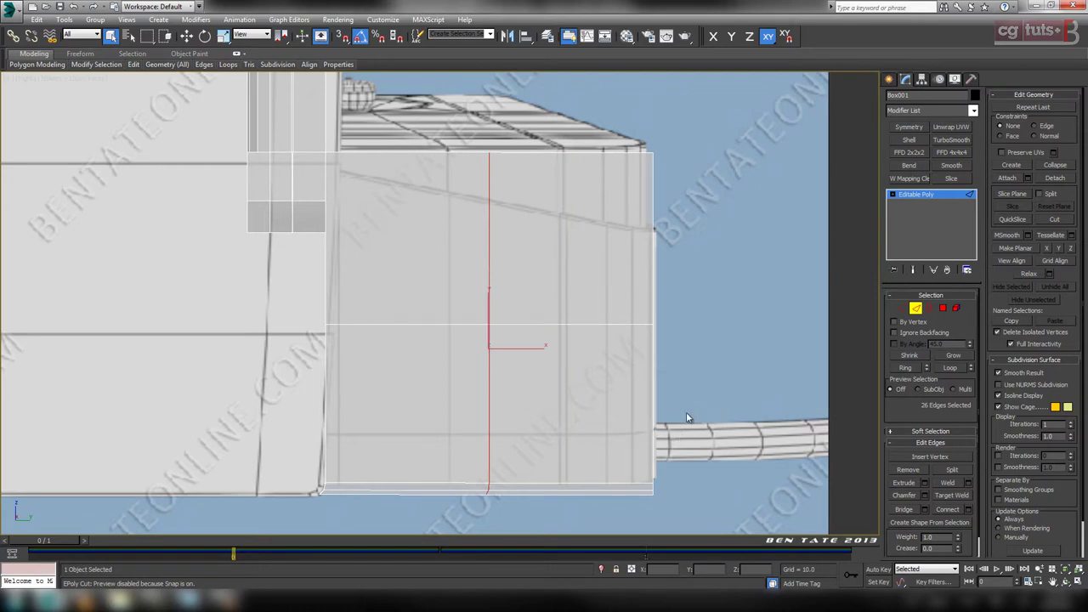
Make the new edge loop planar in X and move it toward the rear panel onto the nearest long vertical reference line.
middle_drag(709, 293, 709, 284)
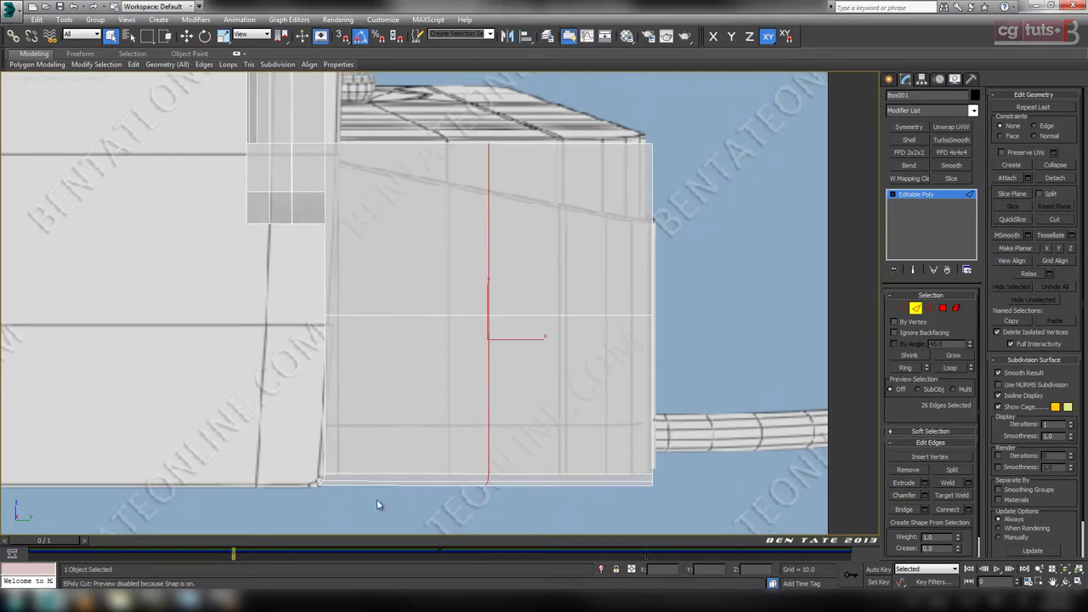
click(1047, 248)
key(w)
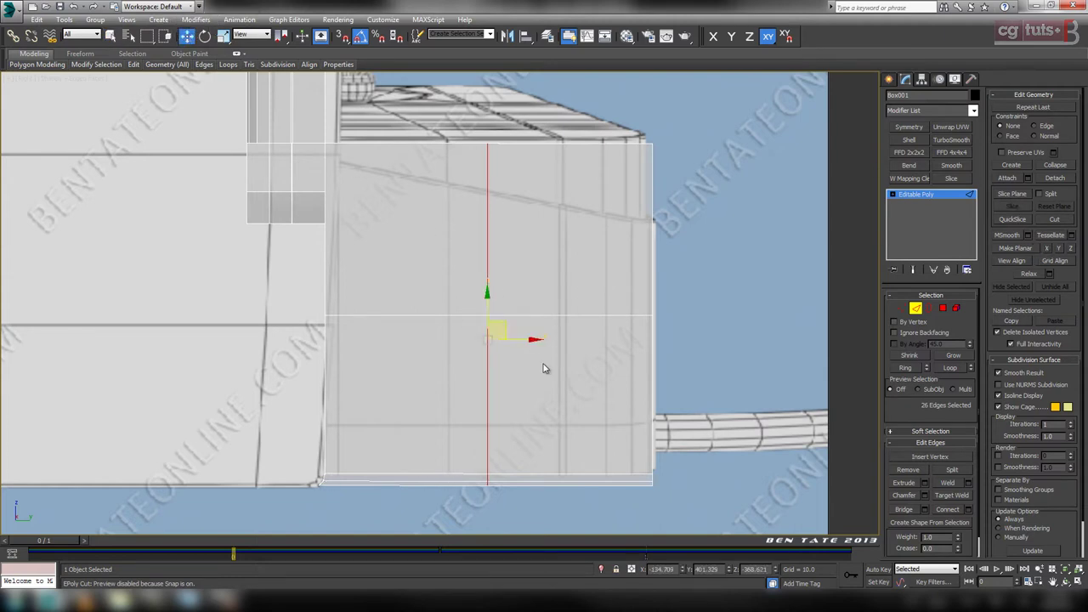
drag(527, 338, 483, 339)
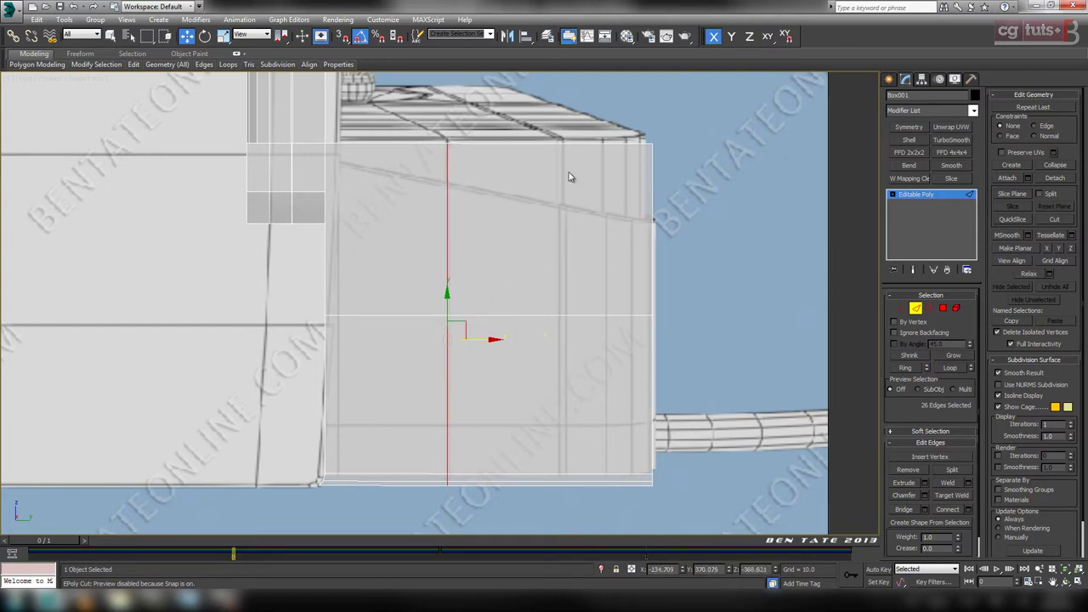
Connect the lengthwise edges on the back side of the loop and move the new loop onto the next vertical reference line.
drag(565, 117, 609, 533)
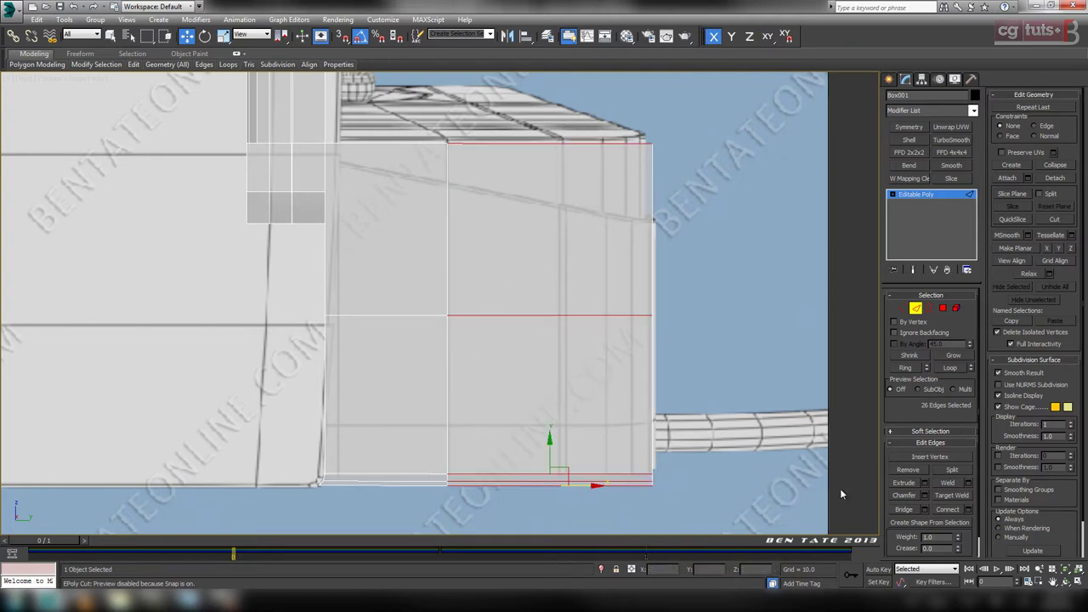
click(956, 511)
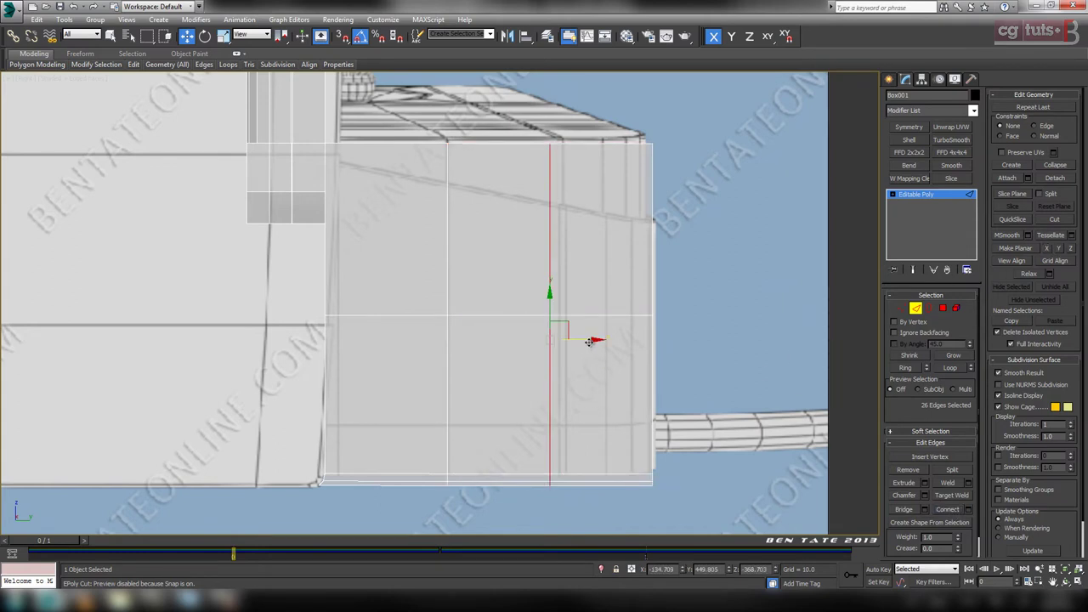
drag(589, 341, 603, 341)
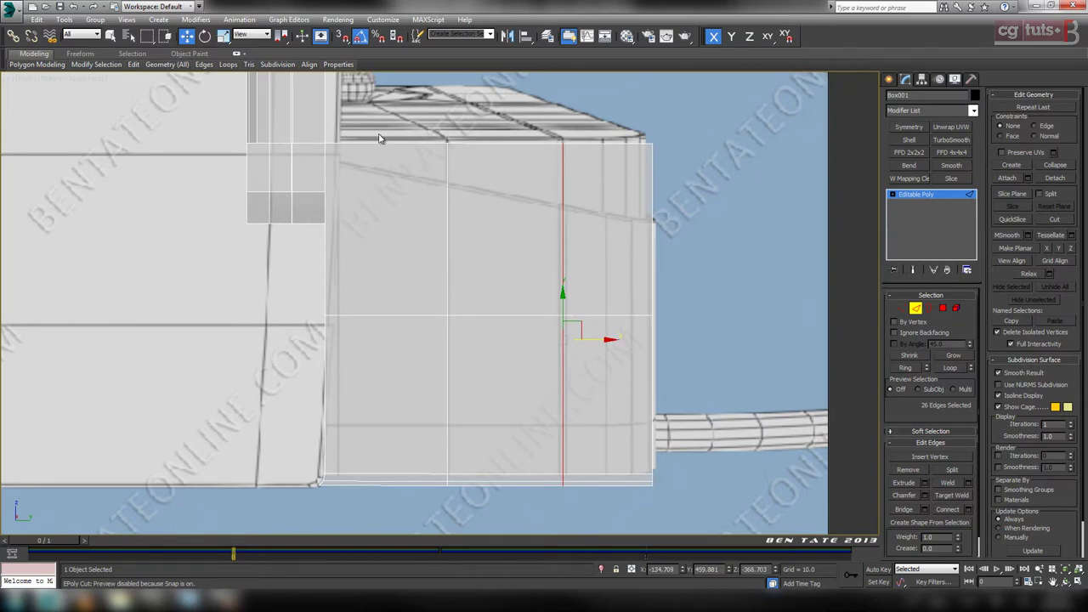
Connect the lengthwise edges between the rear panel and the first loop, and move the new loop close to the panel.
drag(379, 134, 420, 508)
click(958, 511)
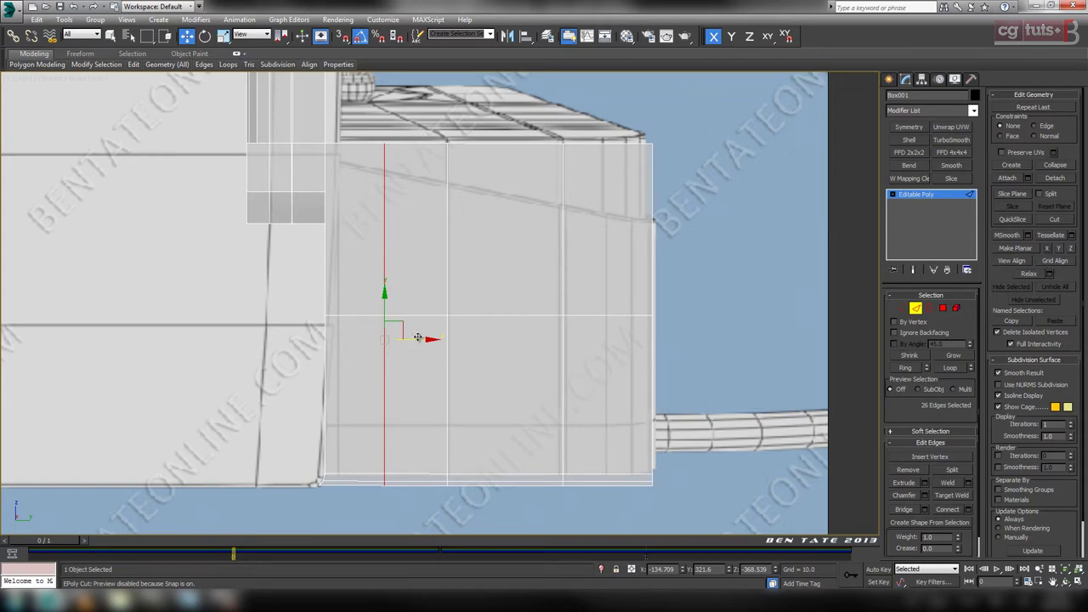
drag(419, 338, 373, 342)
Turn off the object's see-through display and examine the base's back corners in the perspective view.
key(alt+w)
right_click(660, 473)
key(alt+w)
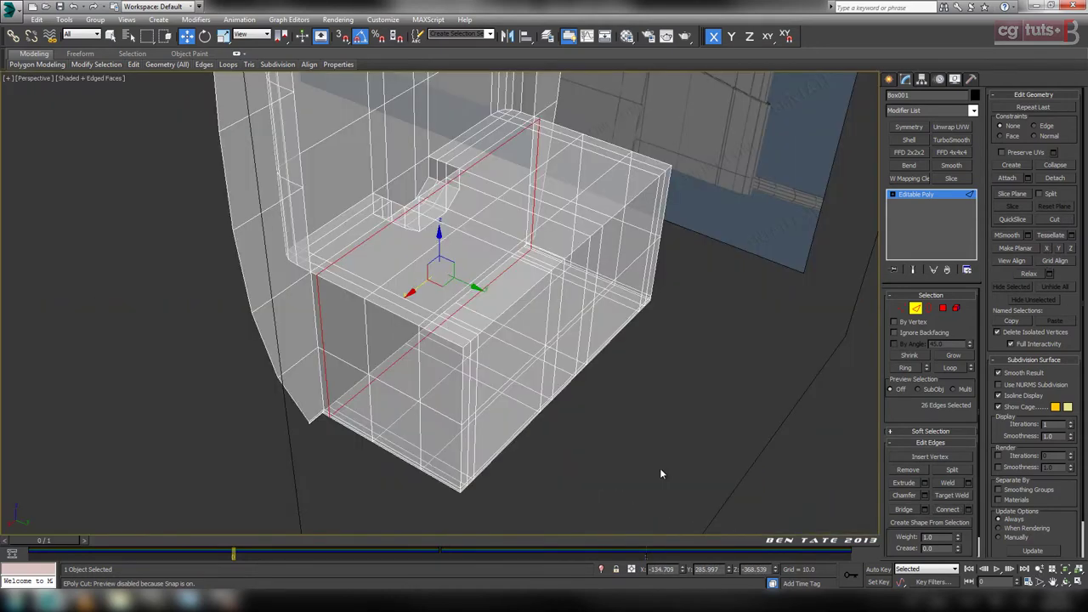
key(alt+x)
middle_drag(687, 436, 701, 416)
scroll(700, 417, up, 2)
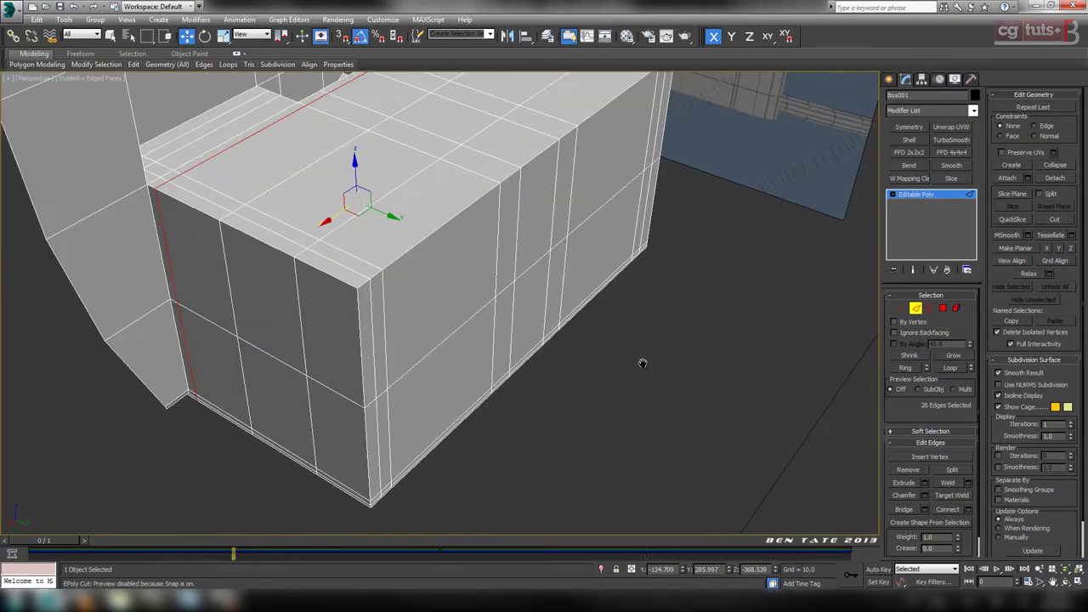
middle_drag(642, 362, 638, 413)
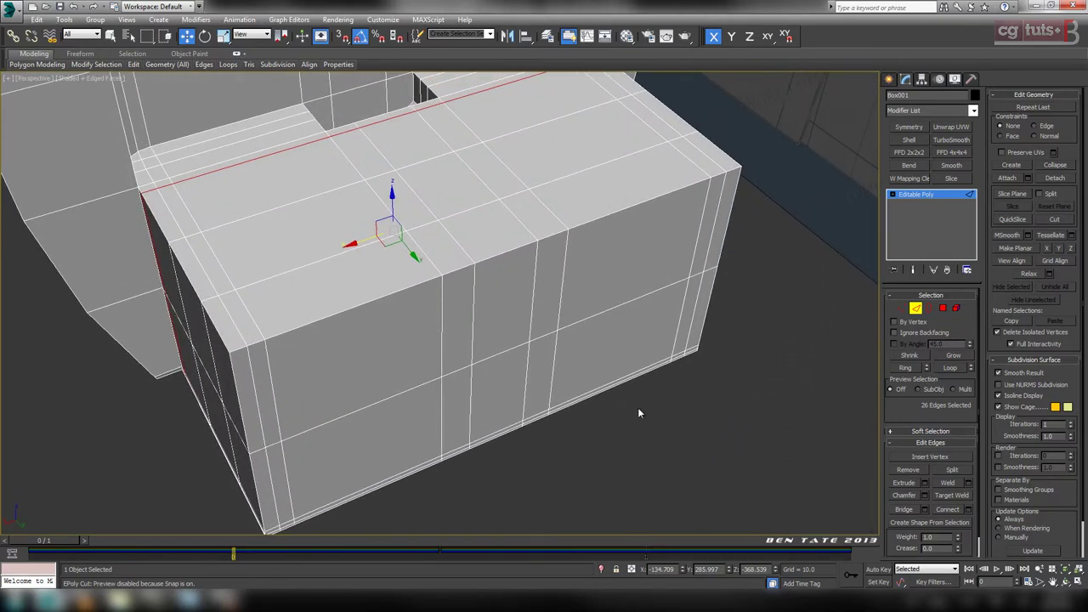
middle_drag(294, 348, 437, 331)
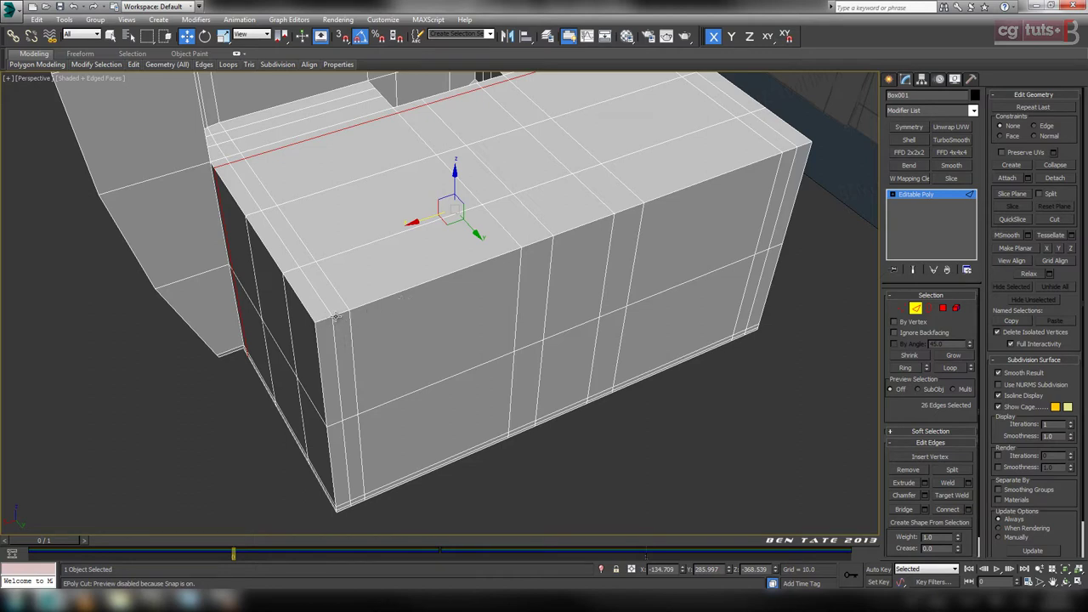
middle_drag(612, 323, 576, 335)
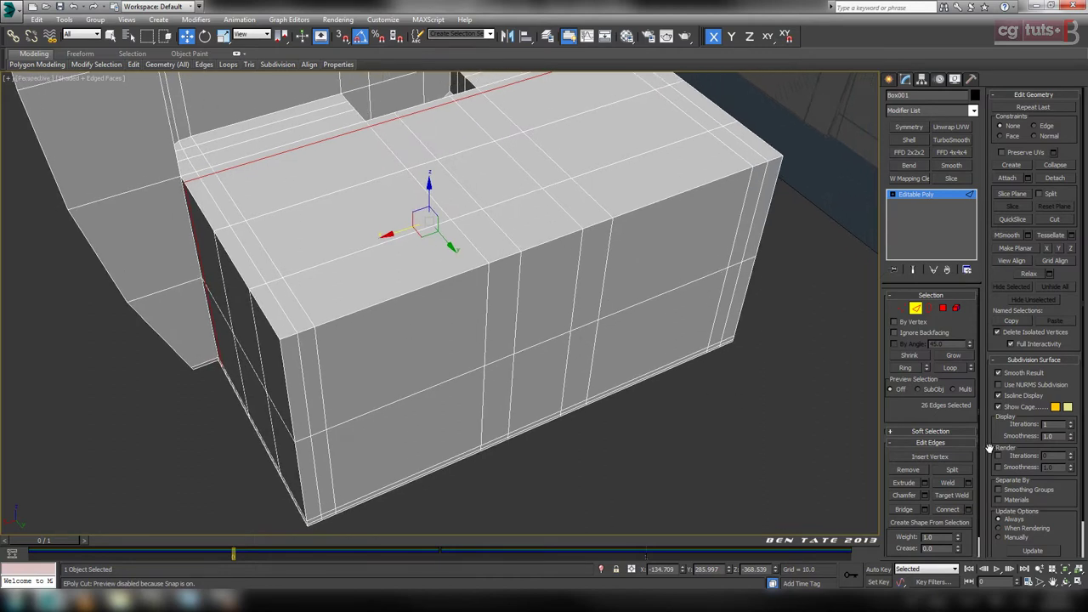
In the top view, move the two inner vertex pairs near each back corner inward along X by about 55 units, angling the edges.
click(902, 309)
middle_drag(538, 415, 564, 411)
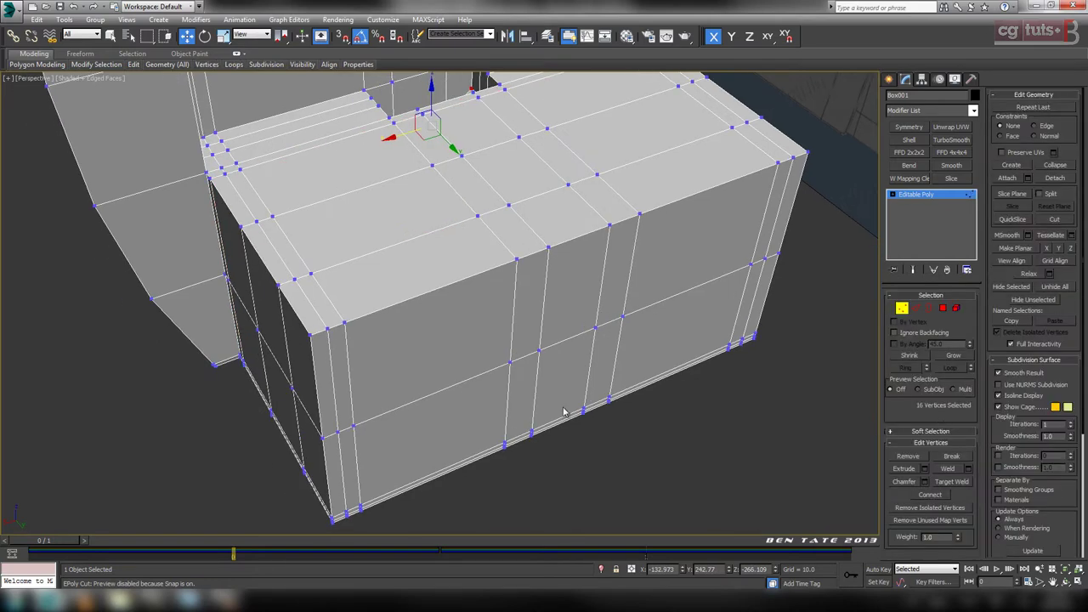
key(alt+w)
right_click(343, 219)
key(alt+w)
scroll(516, 291, down, 5)
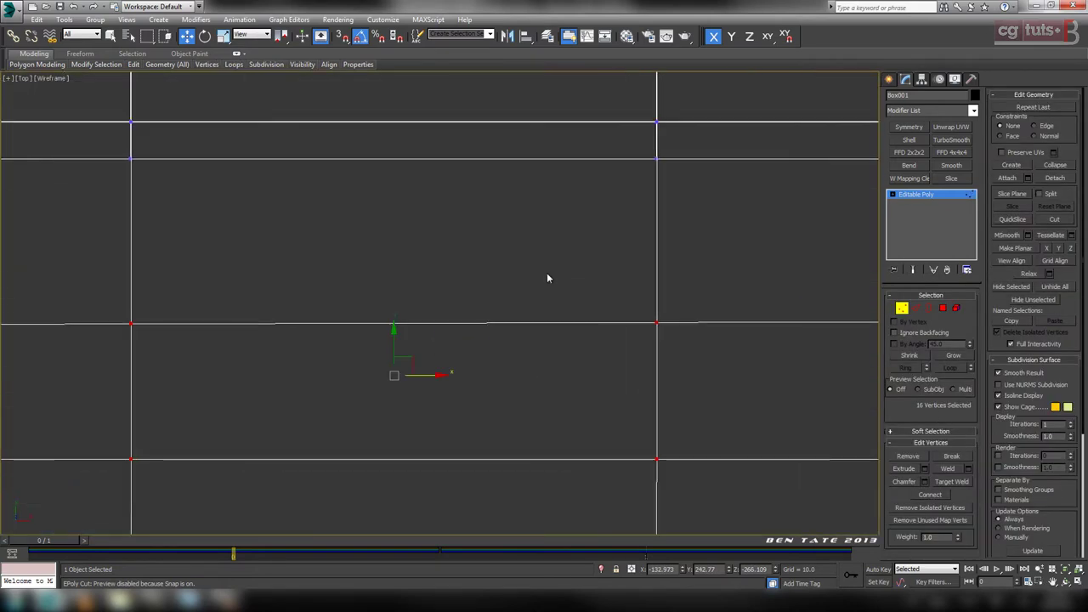
middle_drag(599, 295, 622, 355)
scroll(621, 330, up, 3)
middle_drag(541, 259, 624, 261)
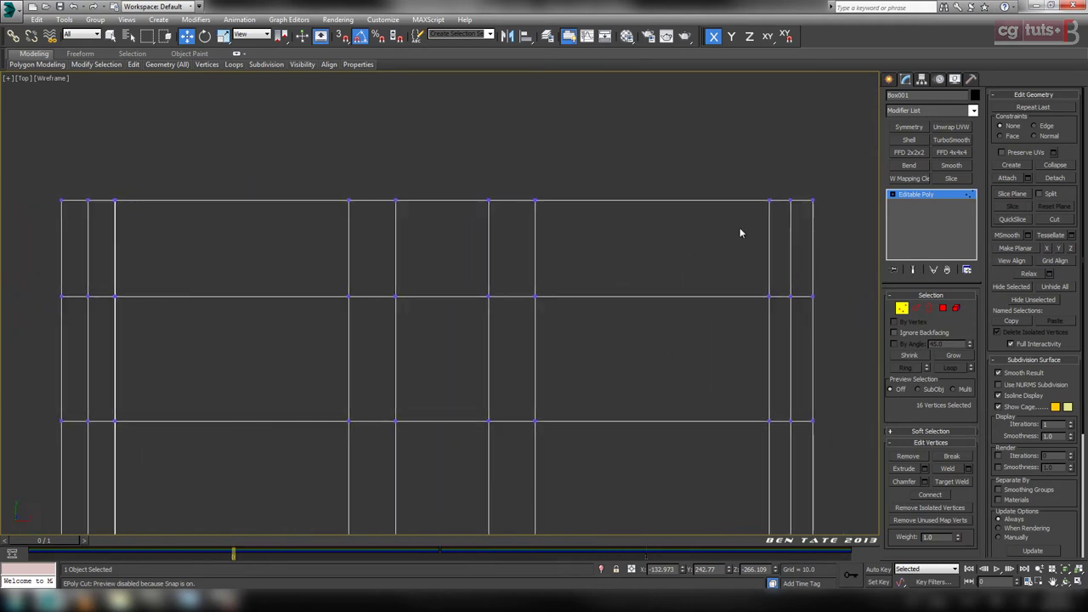
mouse_move(764, 194)
mouse_down()
mouse_move(801, 215)
mouse_move(749, 202)
mouse_up()
drag(83, 190, 213, 215)
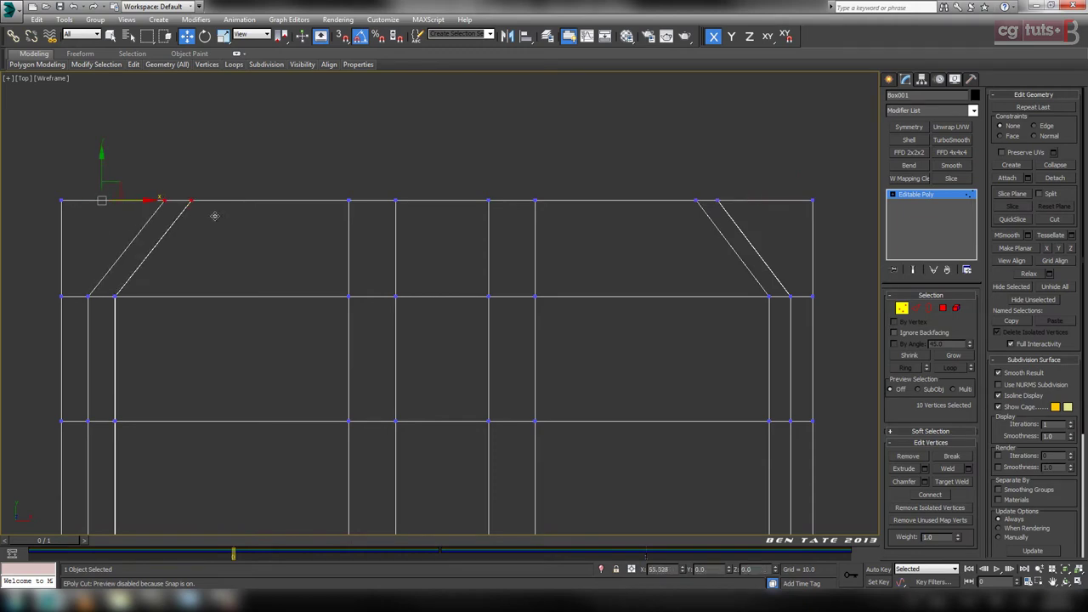
key(alt+w)
right_click(763, 458)
key(alt+w)
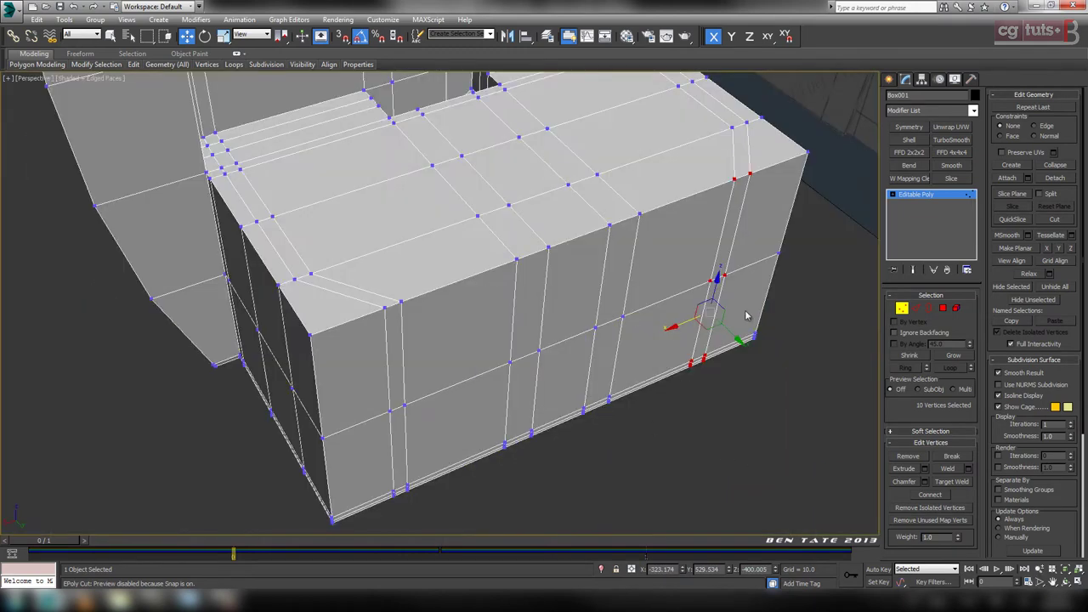
click(901, 310)
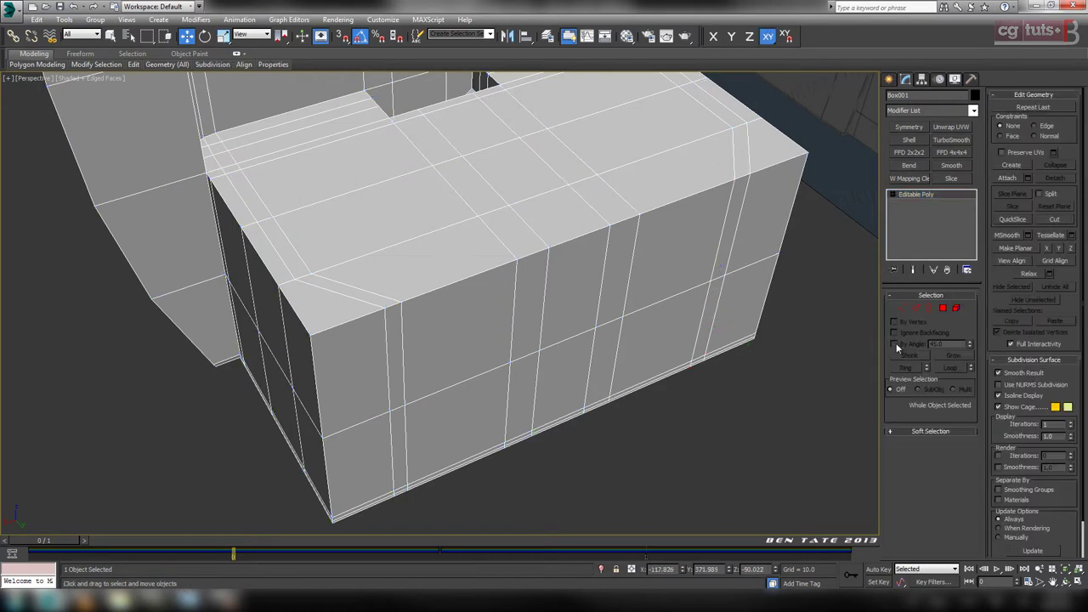
Chamfer the vertical edges of both back corners of the base with an amount of 38 and 4 segments.
click(918, 310)
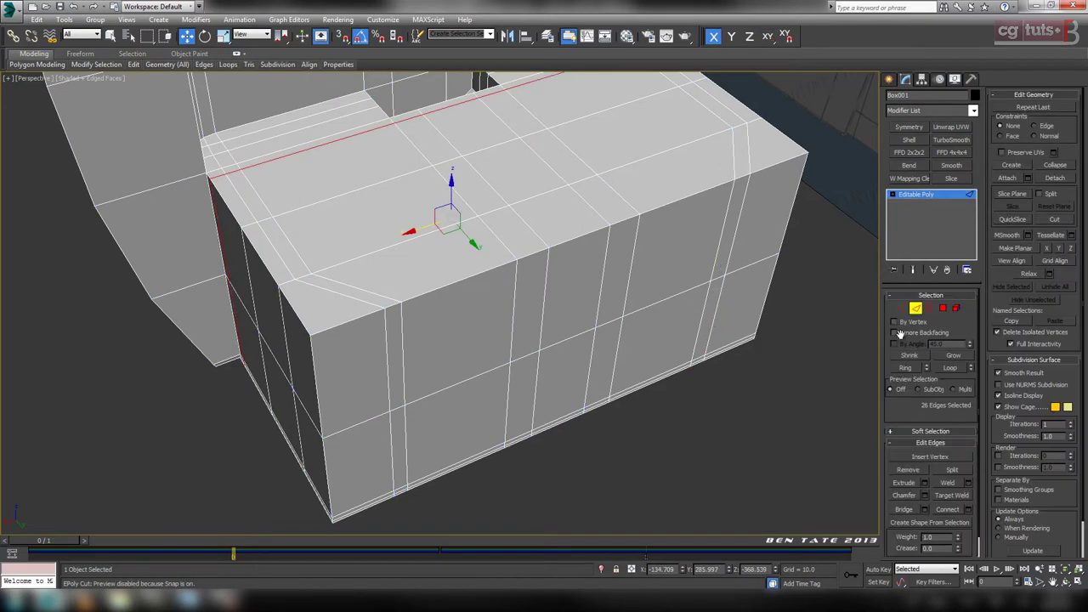
click(313, 369)
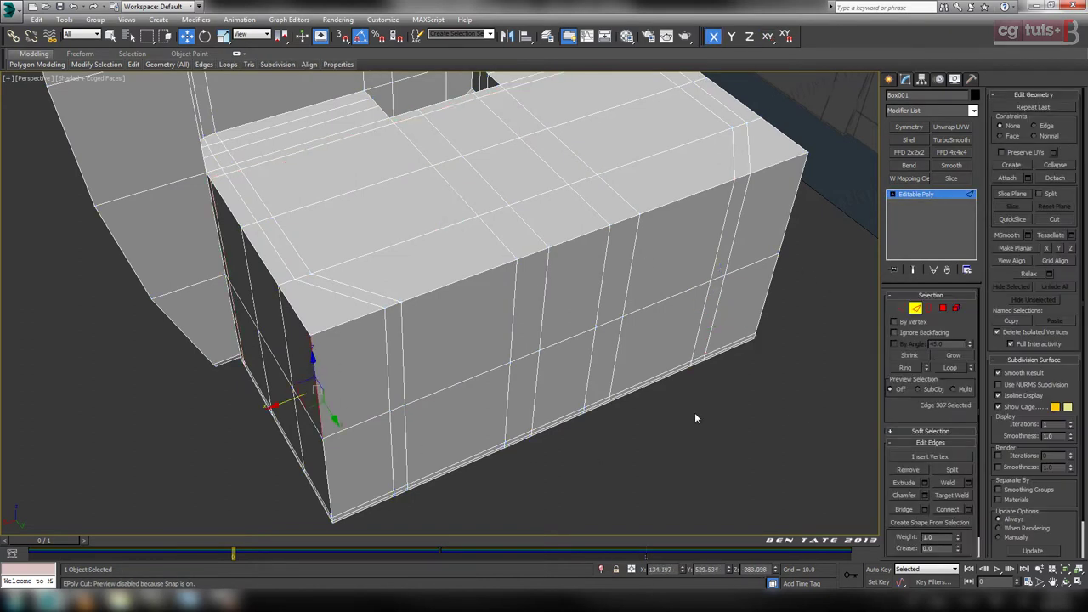
ctrl+click(787, 223)
click(951, 367)
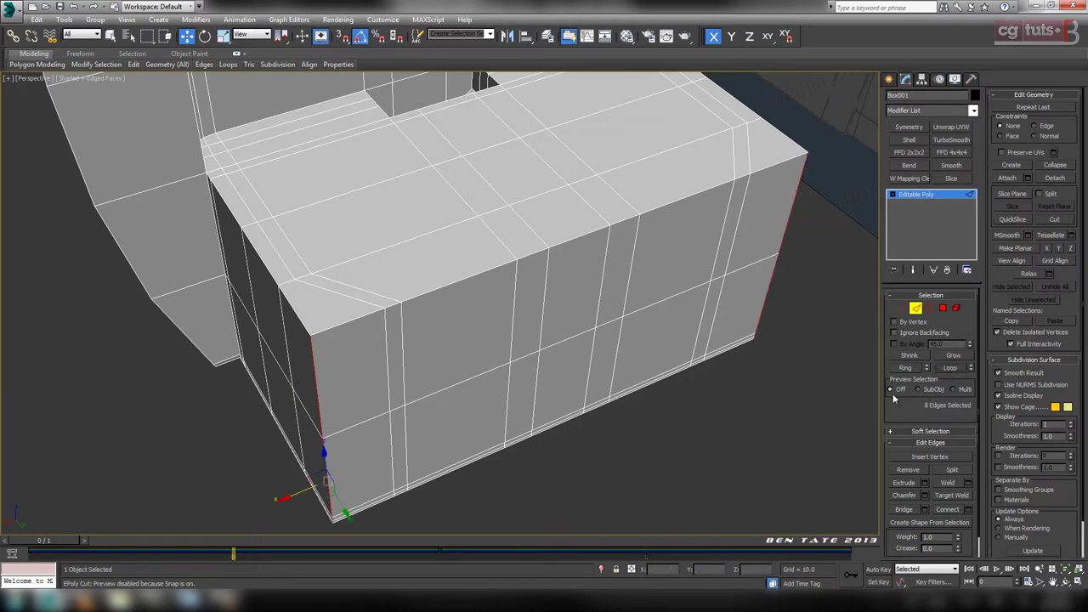
alt+middle_drag(629, 340, 638, 260)
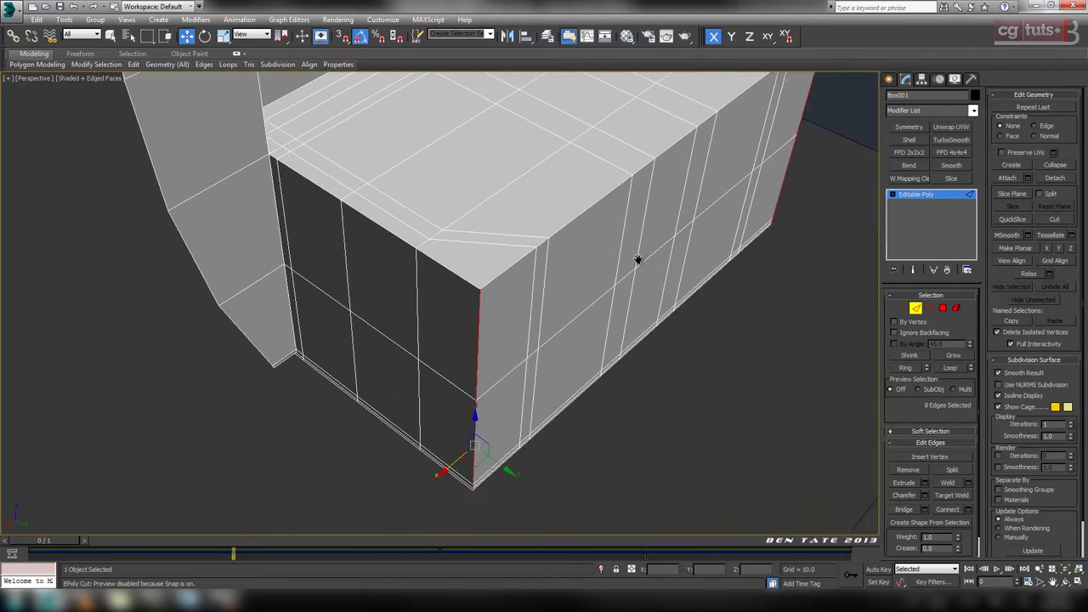
click(925, 496)
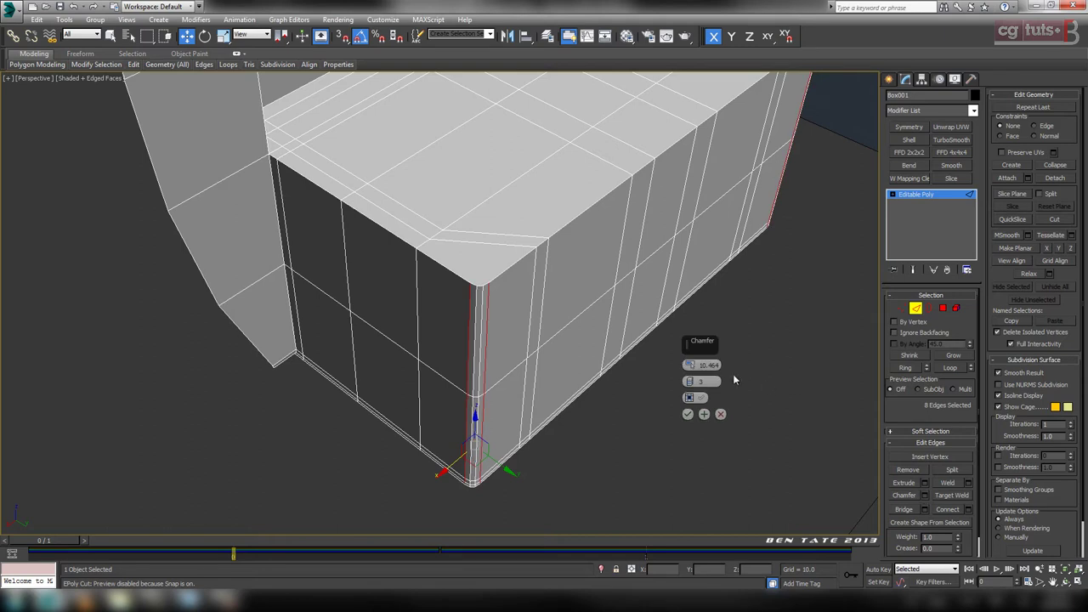
drag(746, 347, 763, 272)
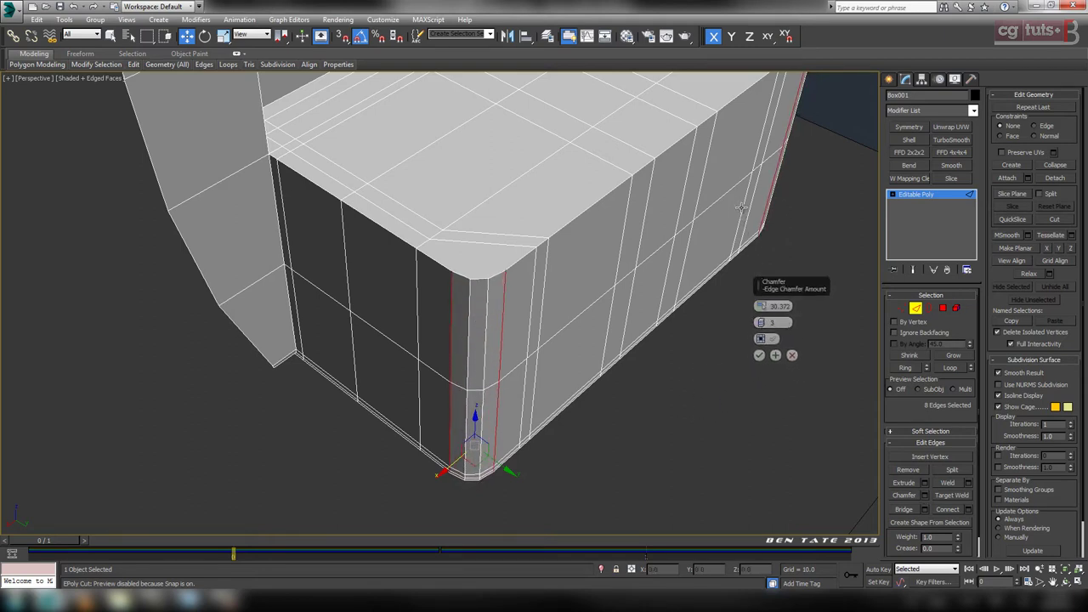
click(762, 321)
middle_drag(583, 357, 568, 372)
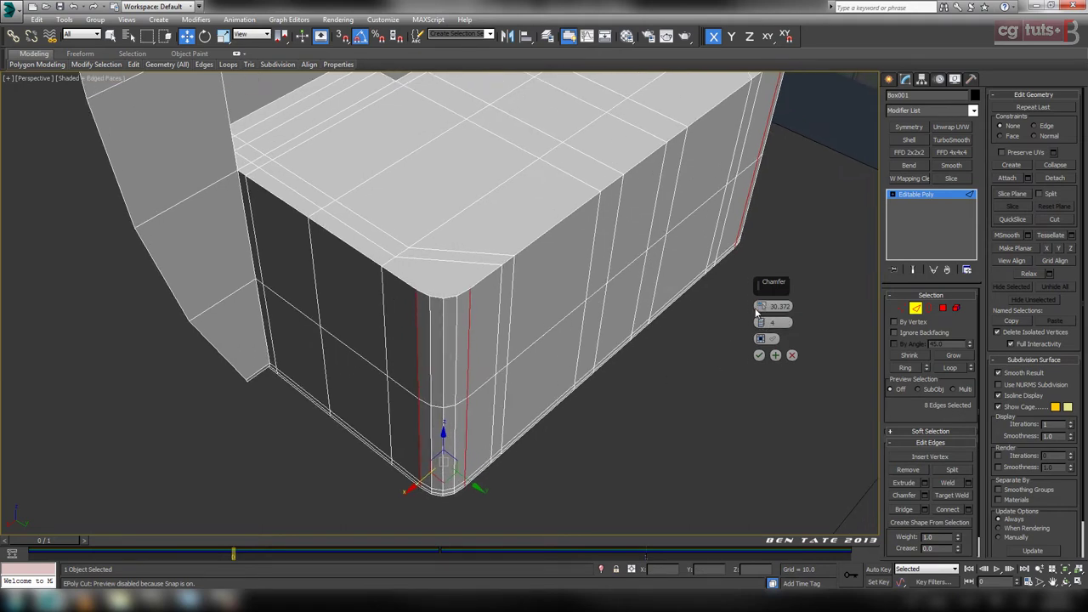
drag(760, 306, 756, 284)
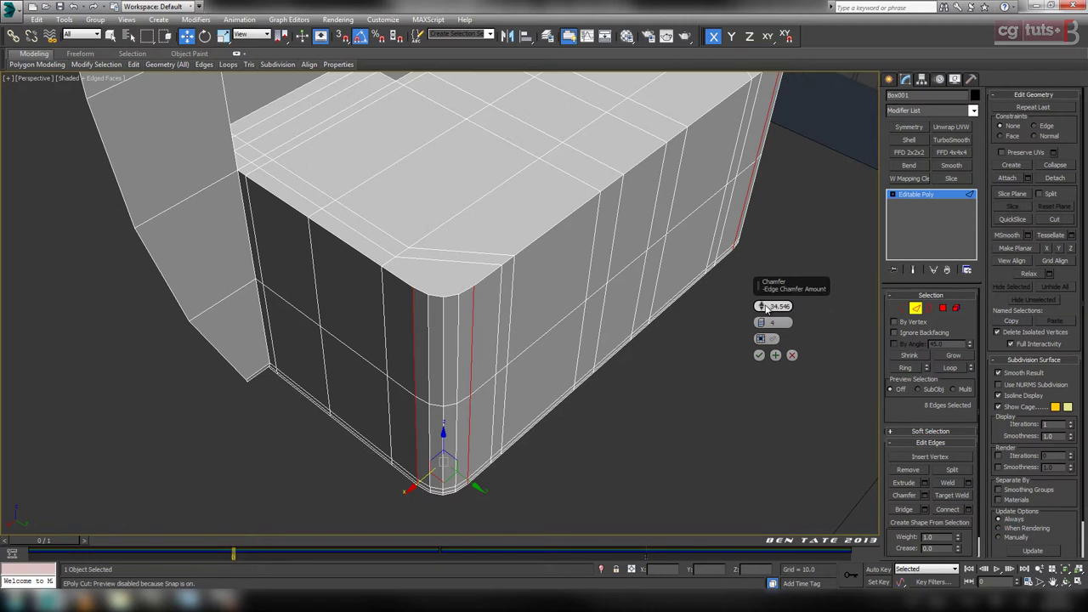
drag(765, 309, 764, 291)
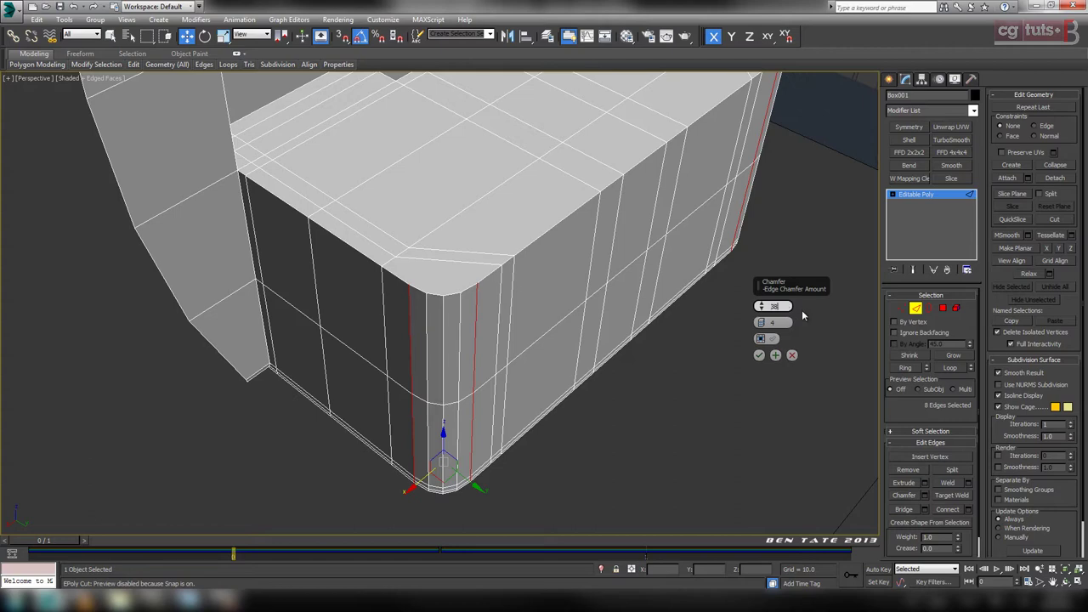
click(759, 355)
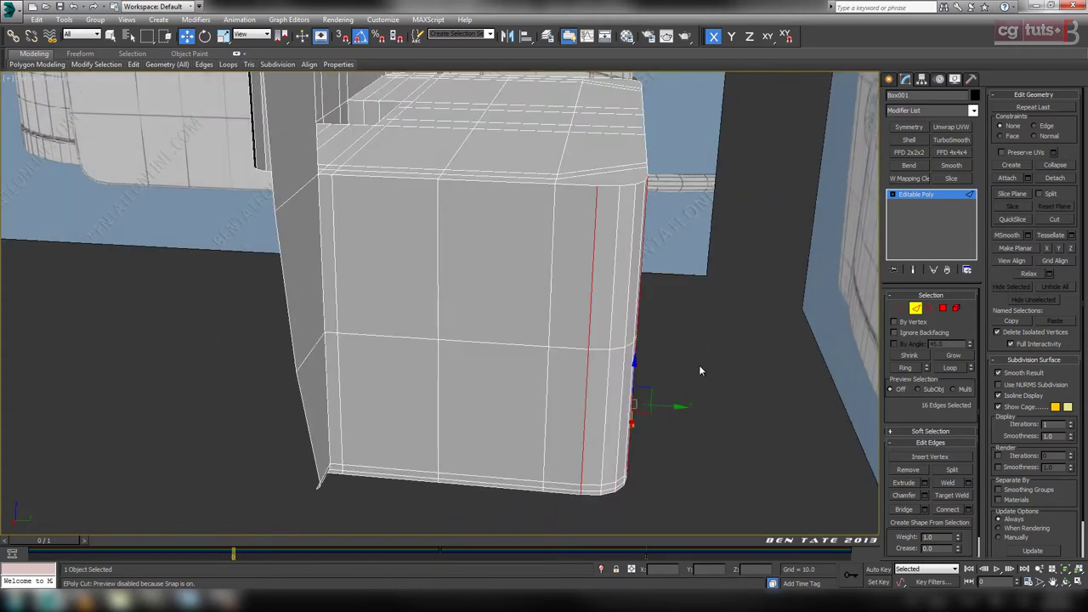
Select the full edge loops running through the two angled edges at each back corner of the base.
alt+middle_drag(700, 371, 622, 371)
click(409, 268)
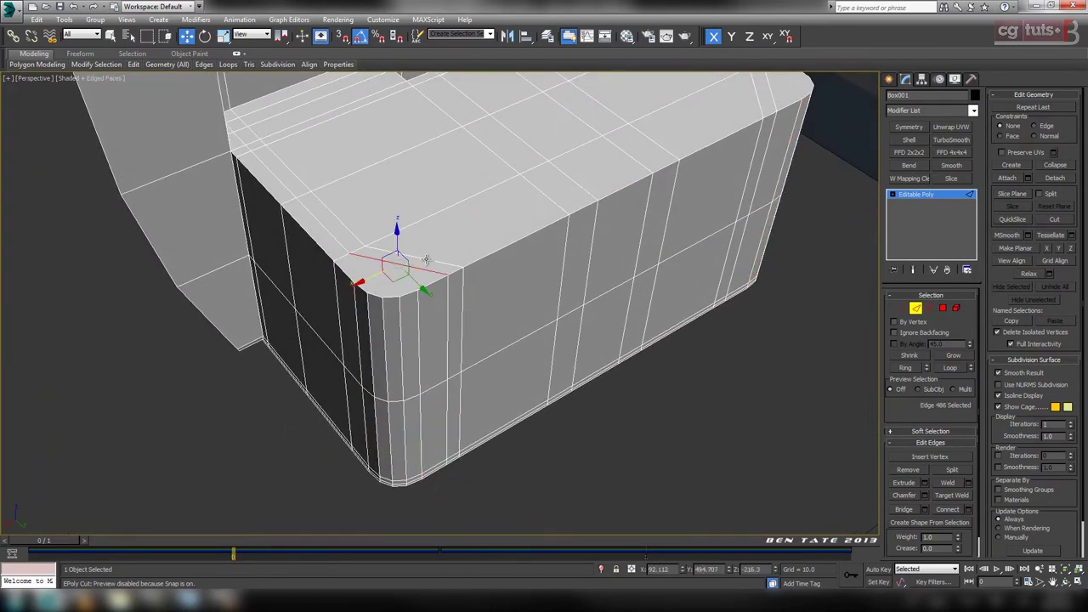
ctrl+click(429, 259)
ctrl+click(762, 105)
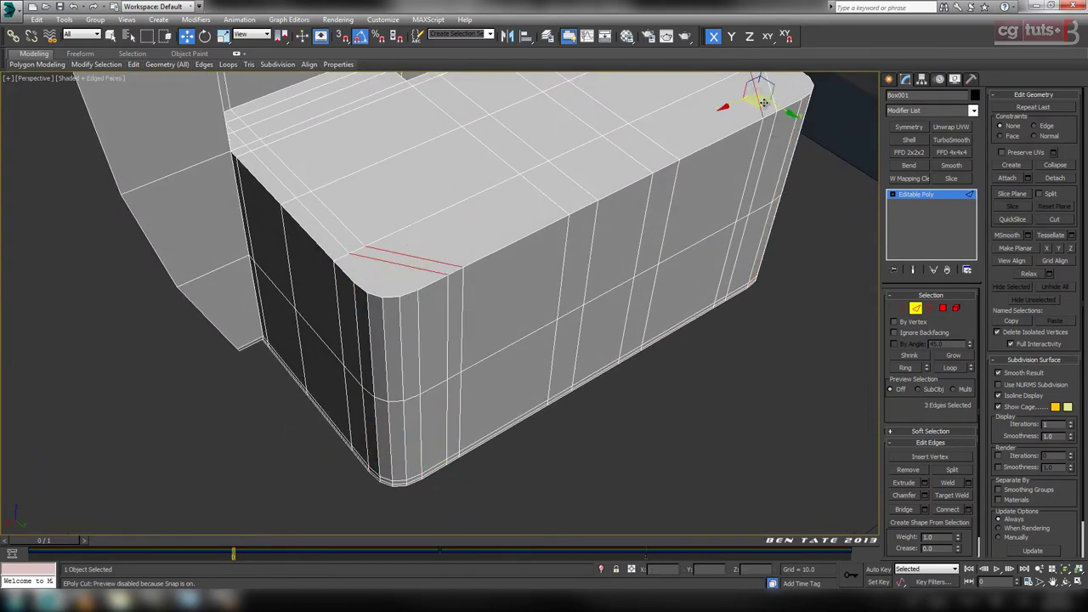
ctrl+click(772, 97)
middle_drag(738, 182, 675, 240)
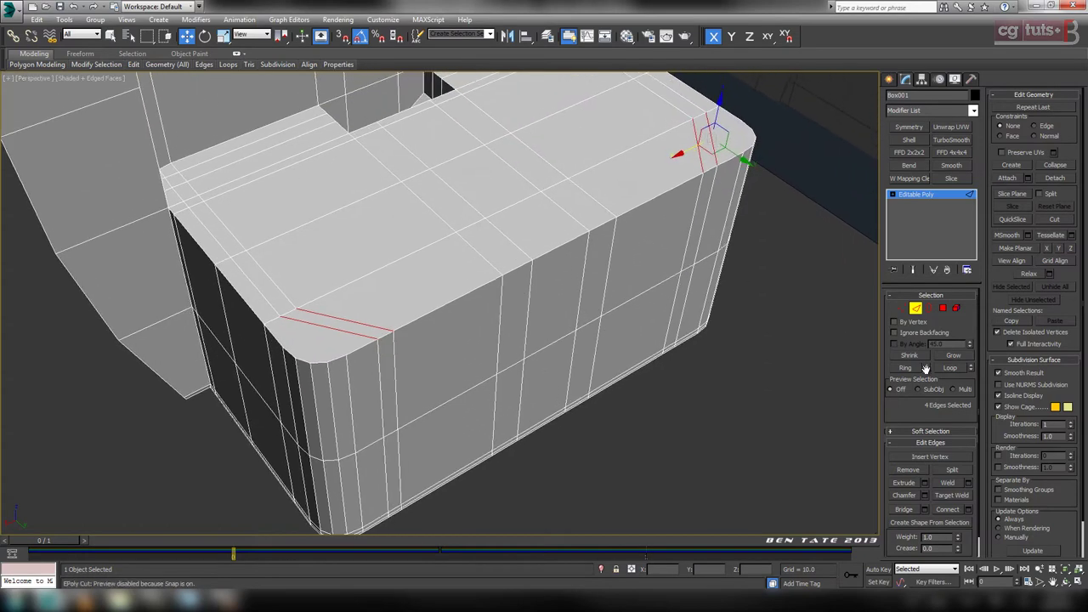
click(953, 368)
Deselect the loop portions in front of the angled edges using the top view, and remove the remaining selected edges around the back.
key(alt+w)
middle_click(435, 220)
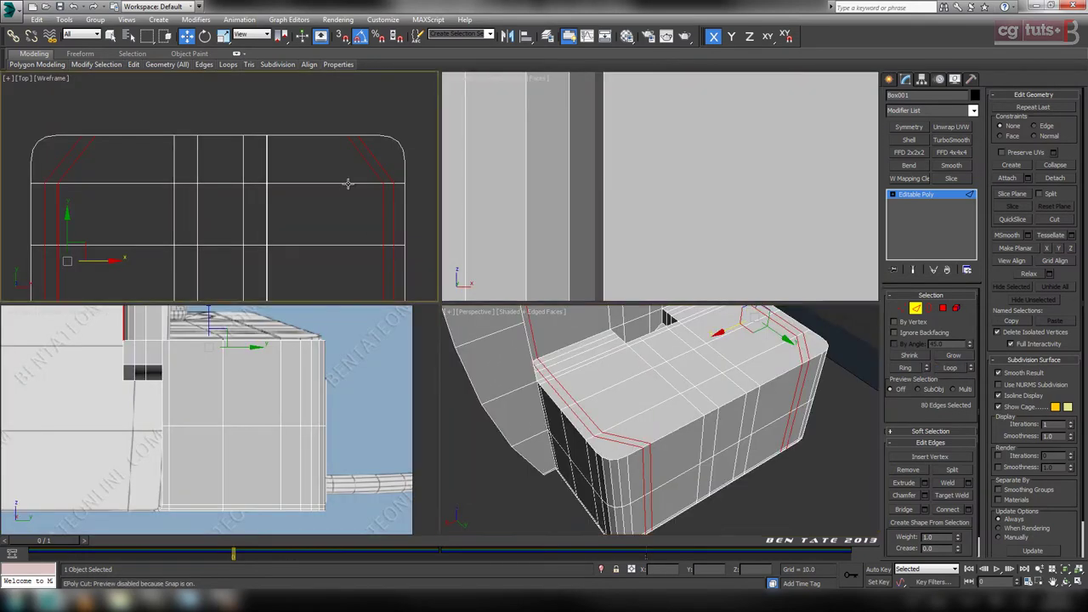
key(alt+w)
scroll(436, 219, down, 2)
middle_drag(575, 391, 591, 307)
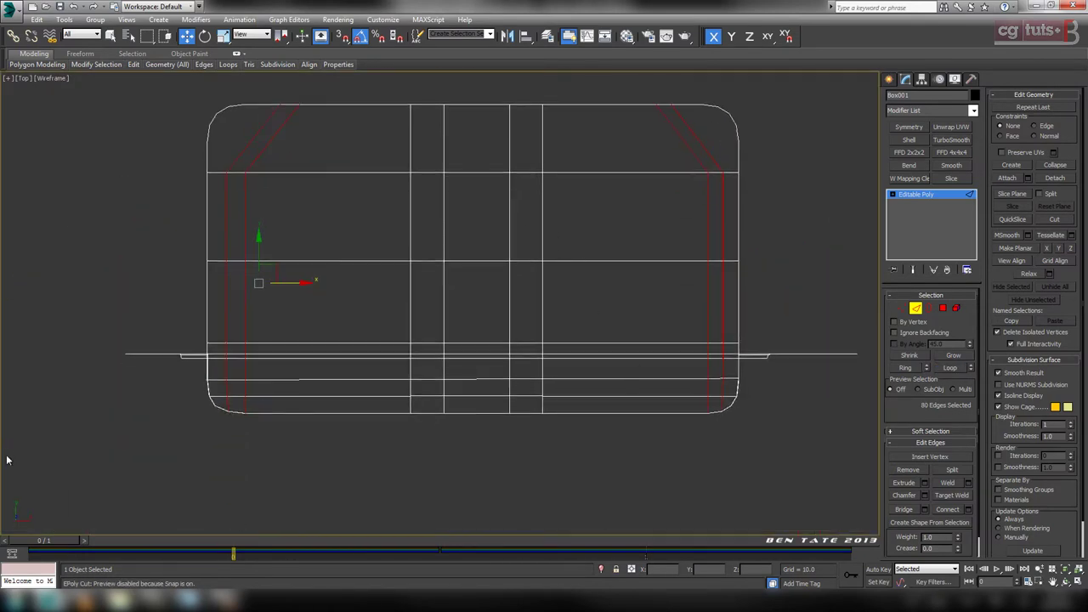
alt+drag(806, 427, 821, 203)
key(alt+w)
middle_click(780, 506)
key(alt+w)
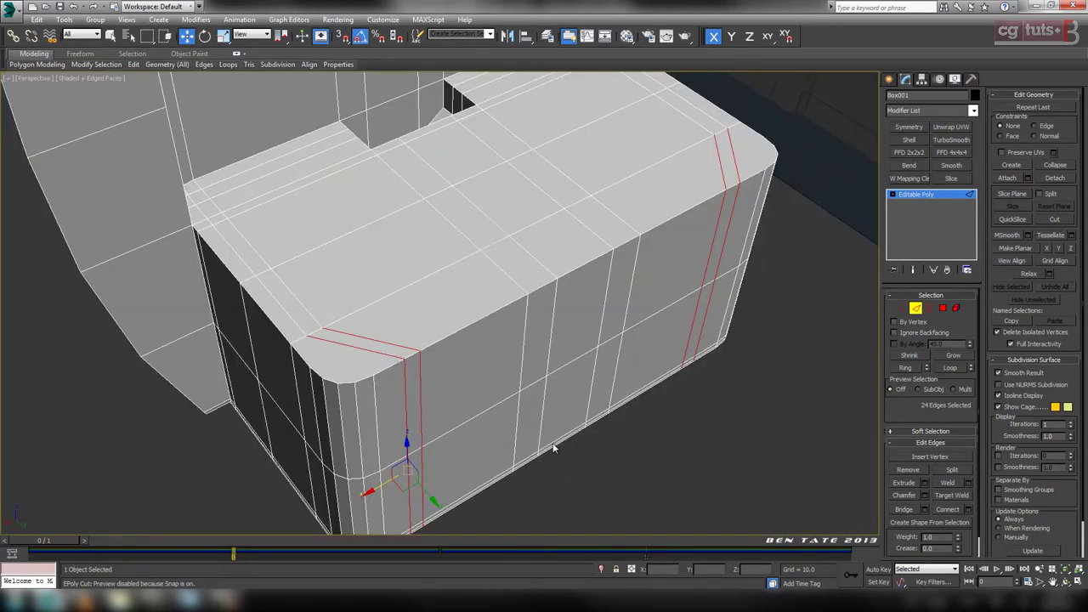
alt+middle_drag(494, 418, 498, 306)
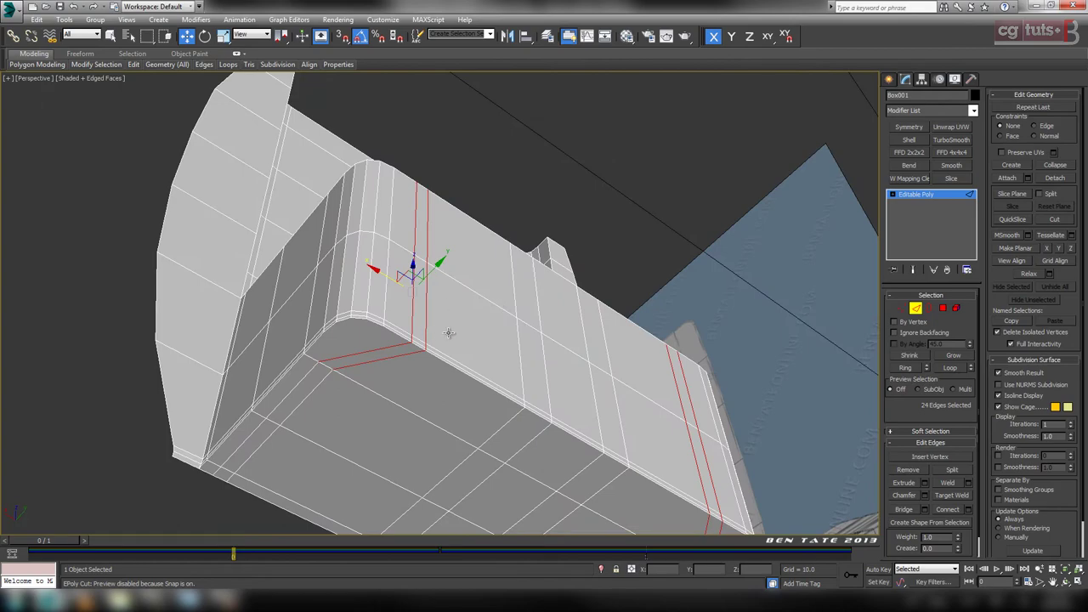
alt+middle_drag(629, 377, 597, 390)
click(584, 394)
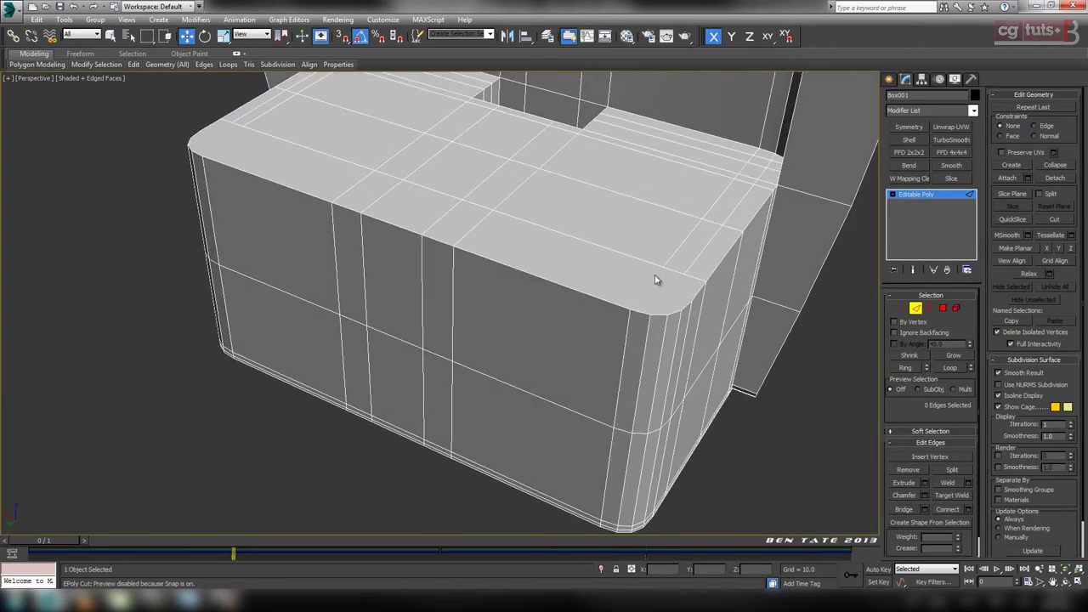
Connect the two inner top-face vertices at the negative-X back corner to the nearest two vertices on the rear edge of the rounded corner.
scroll(545, 391, up, 2)
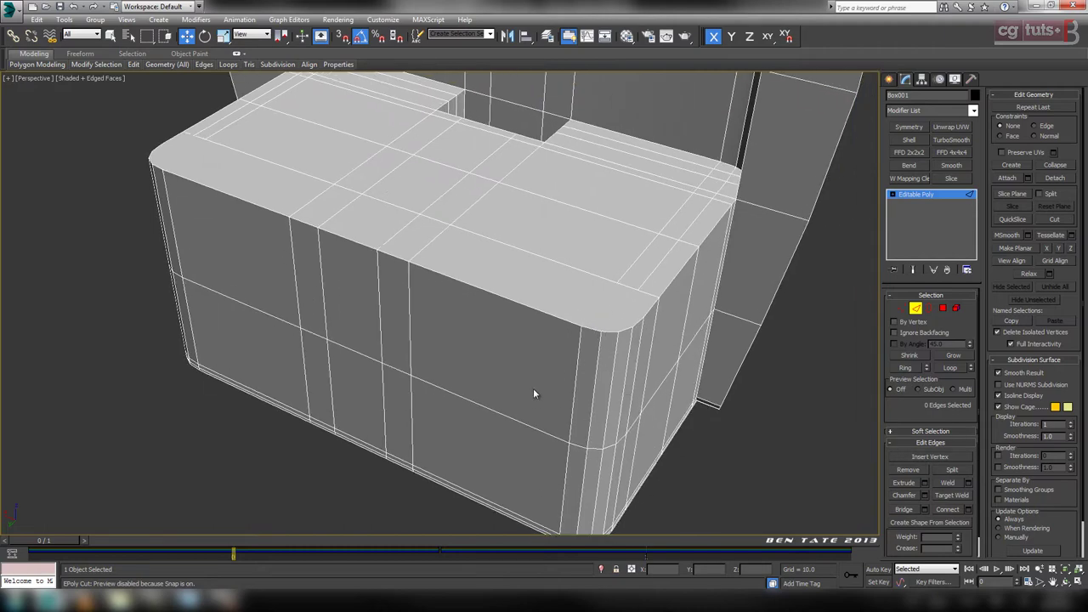
scroll(562, 400, up, 1)
scroll(578, 402, up, 1)
scroll(595, 357, up, 1)
scroll(646, 364, up, 1)
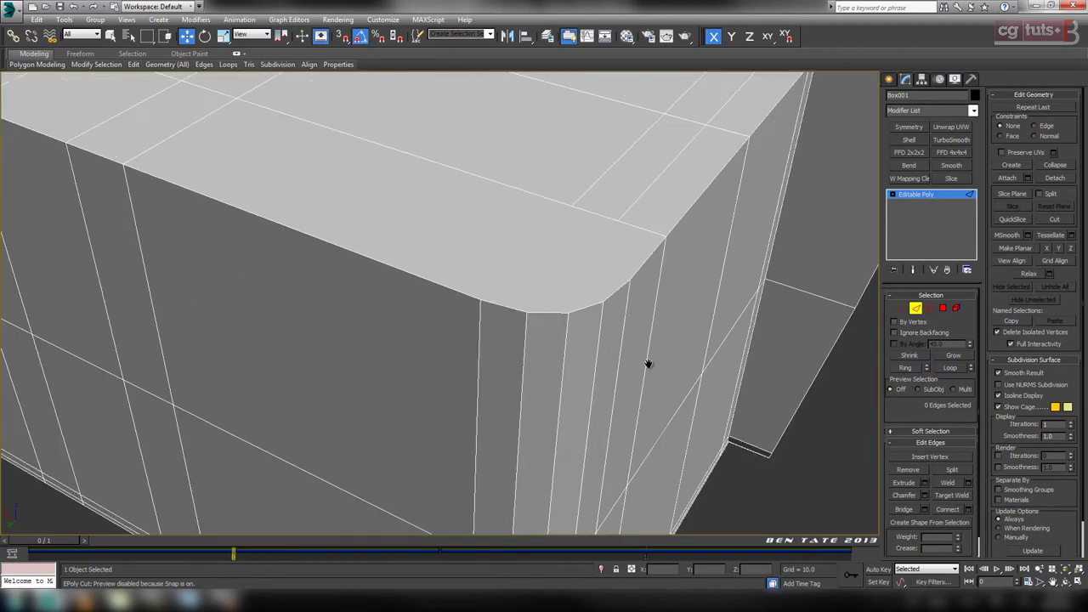
scroll(646, 365, up, 1)
click(902, 308)
alt+middle_drag(705, 326, 668, 319)
click(620, 206)
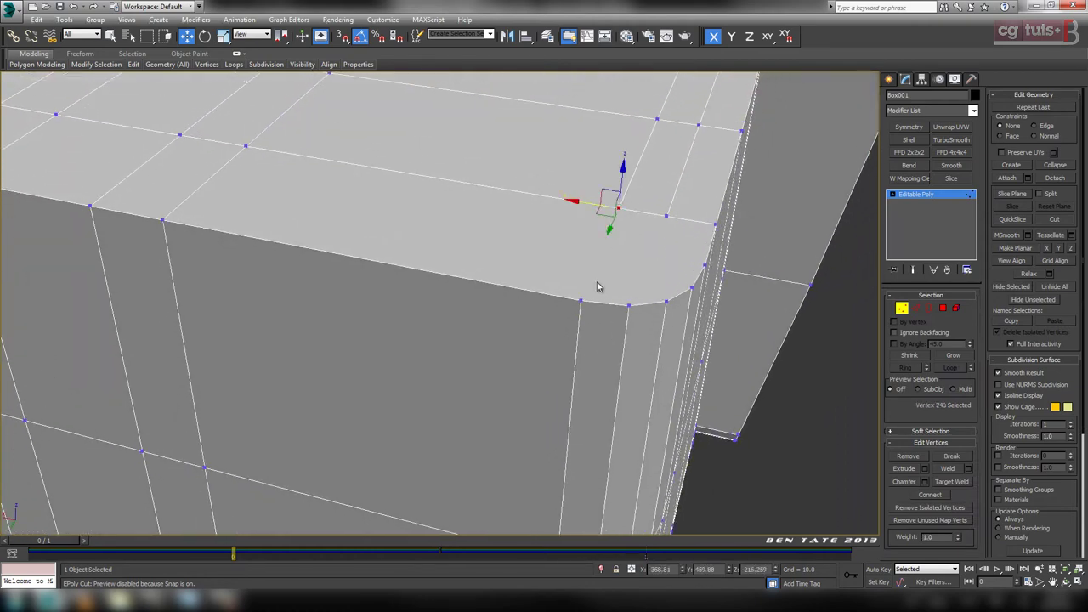
ctrl+click(581, 301)
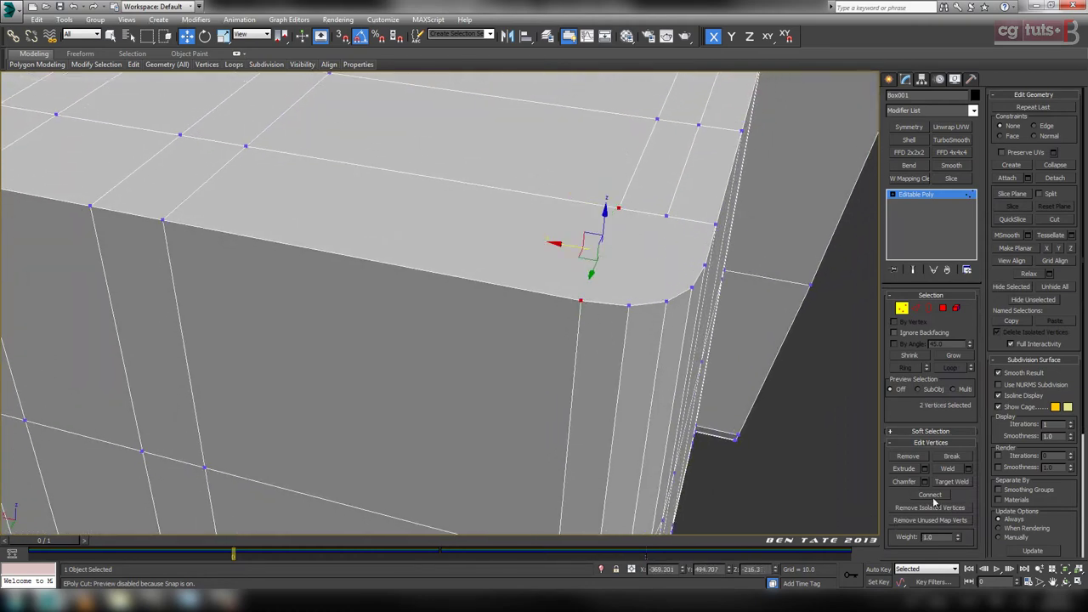
click(666, 216)
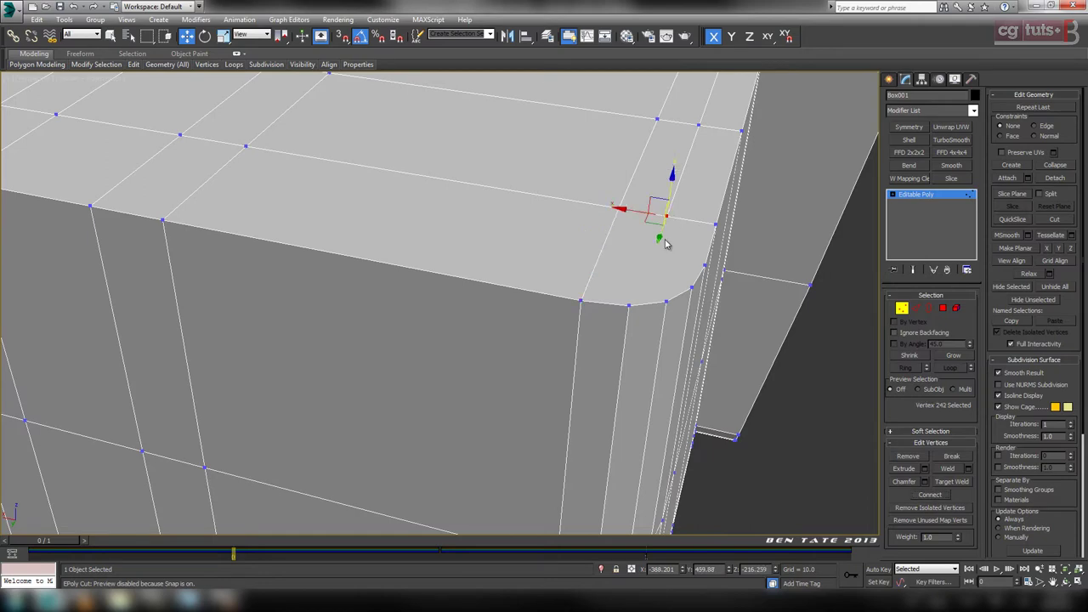
ctrl+click(629, 306)
On the top face, connect the two inner vertices at the positive-X back corner to the matching rounded-corner vertices.
alt+middle_drag(315, 258, 503, 228)
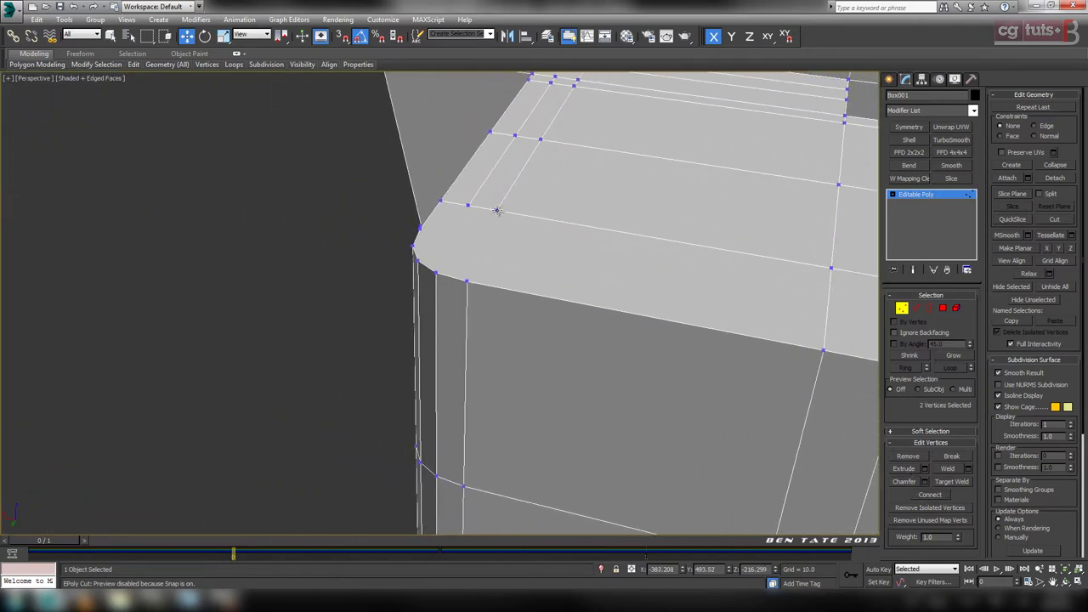
click(496, 210)
ctrl+click(466, 280)
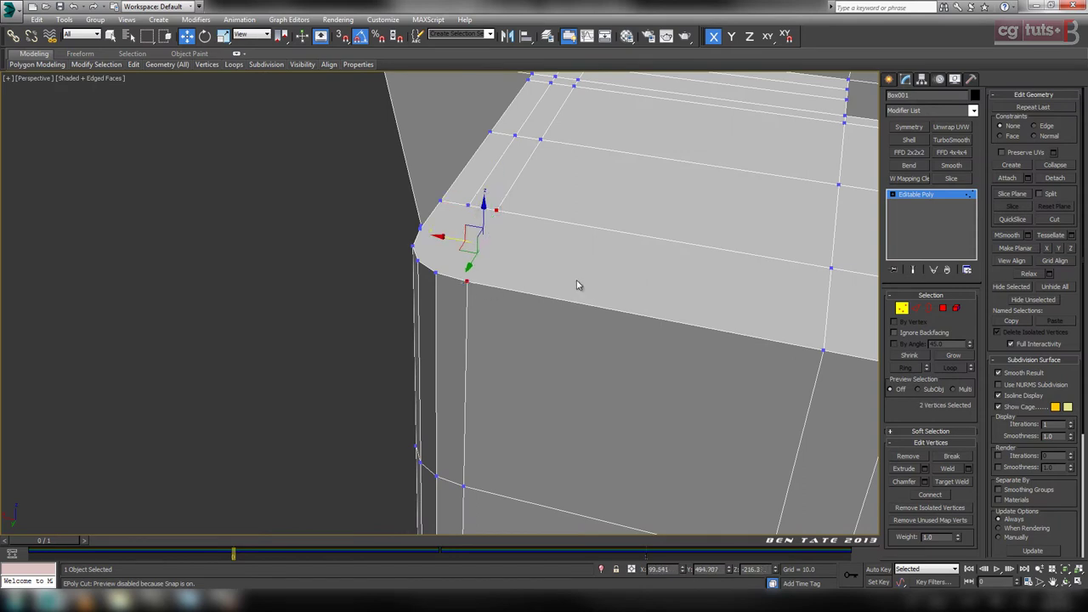
click(470, 205)
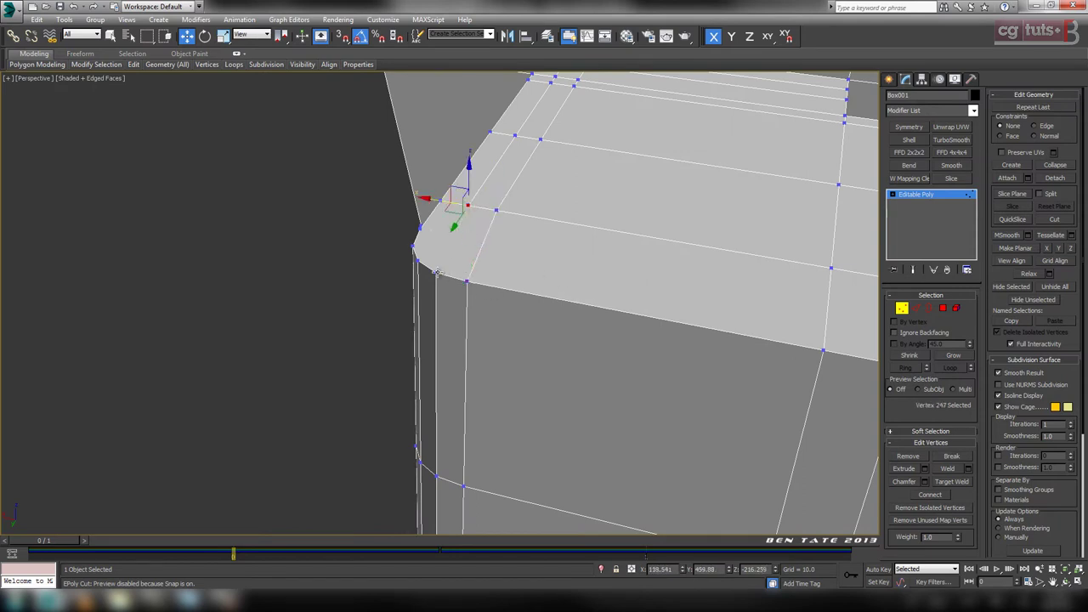
ctrl+click(436, 272)
On the underside, connect the two inner vertices at the positive-X back corner to the matching rounded-corner vertices.
scroll(536, 346, up, 2)
middle_drag(598, 358, 613, 206)
click(456, 324)
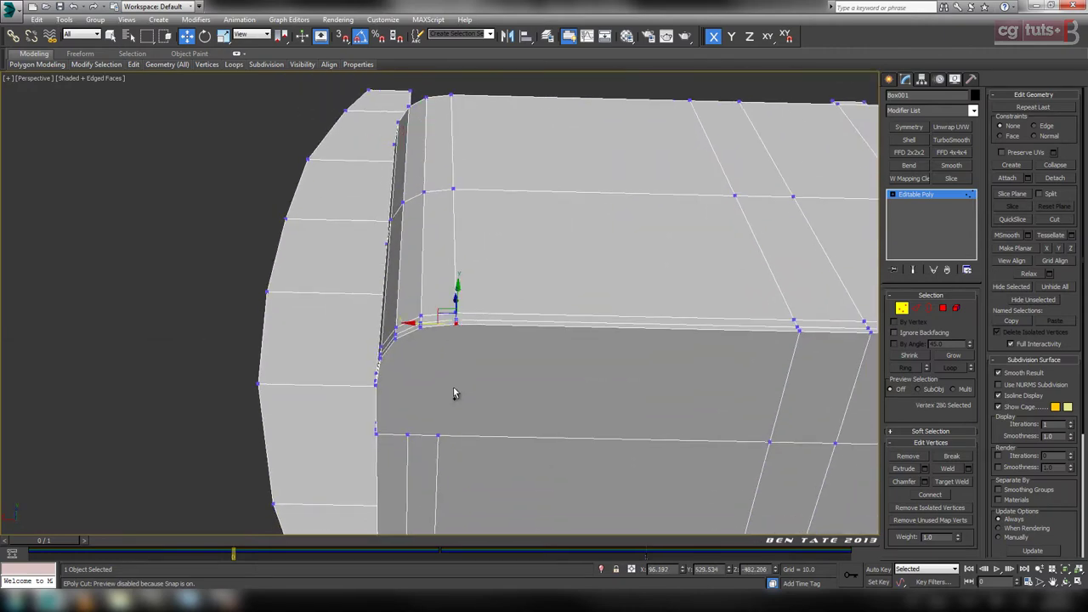
click(438, 435)
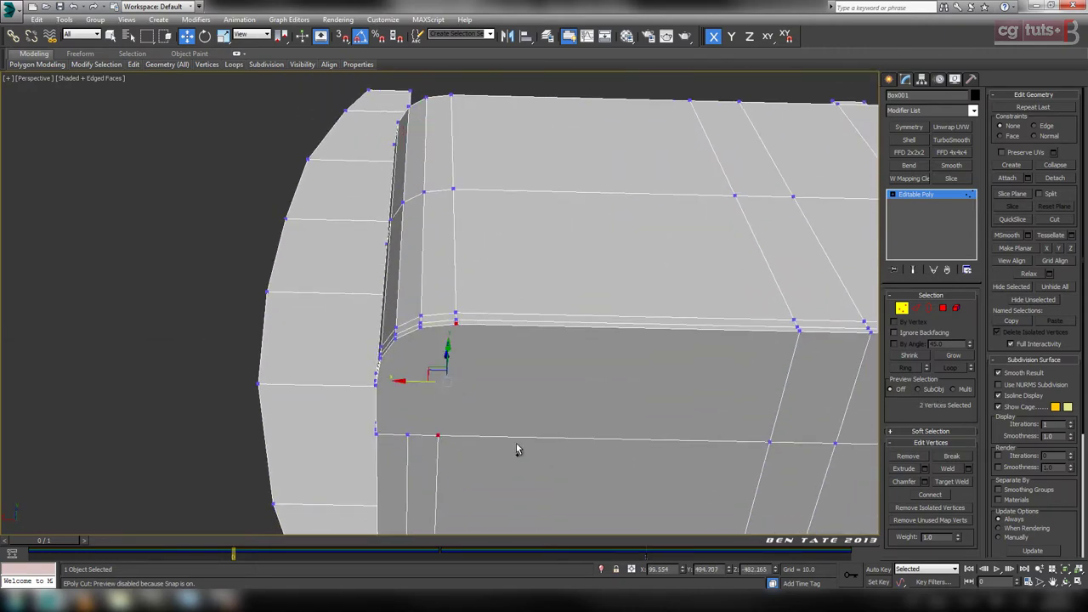
click(420, 324)
click(408, 434)
Connect the two inner underside vertices at the negative-X back corner to the matching vertices on the rounded corner.
alt+middle_drag(407, 434, 589, 317)
click(593, 304)
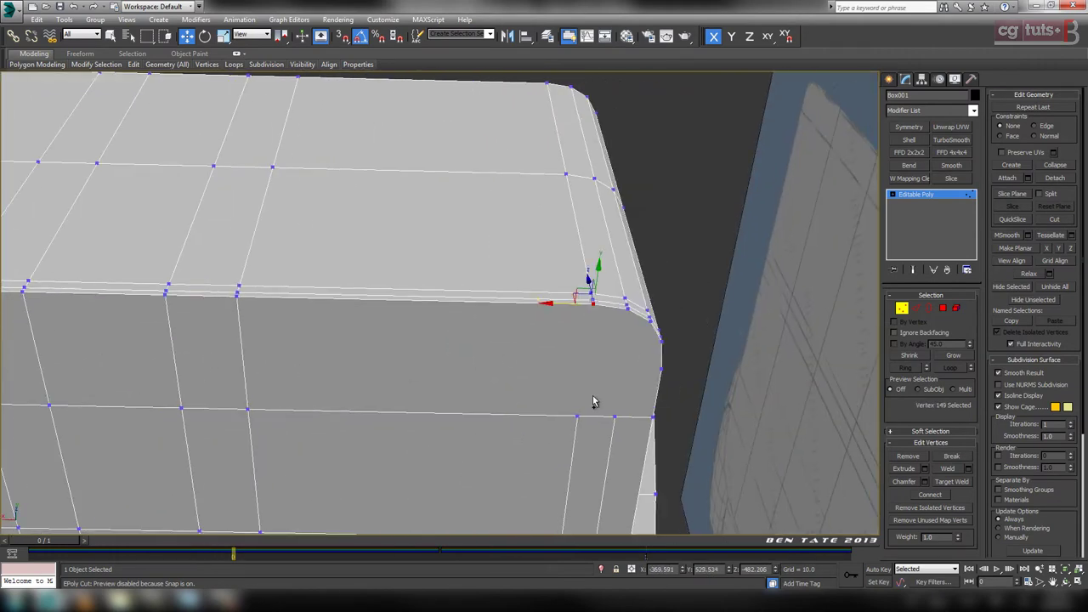
click(577, 416)
click(626, 305)
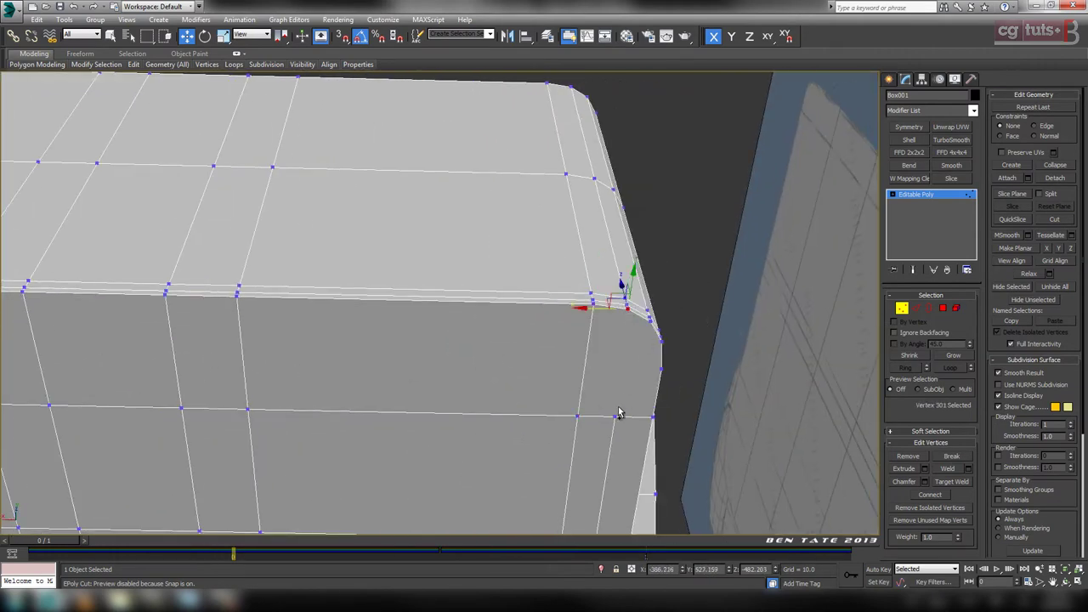
click(614, 417)
In the top view, shift the two inner vertex columns on the positive-X side along X to line up with the back-corner vertices.
middle_drag(666, 376, 657, 375)
scroll(656, 375, down, 5)
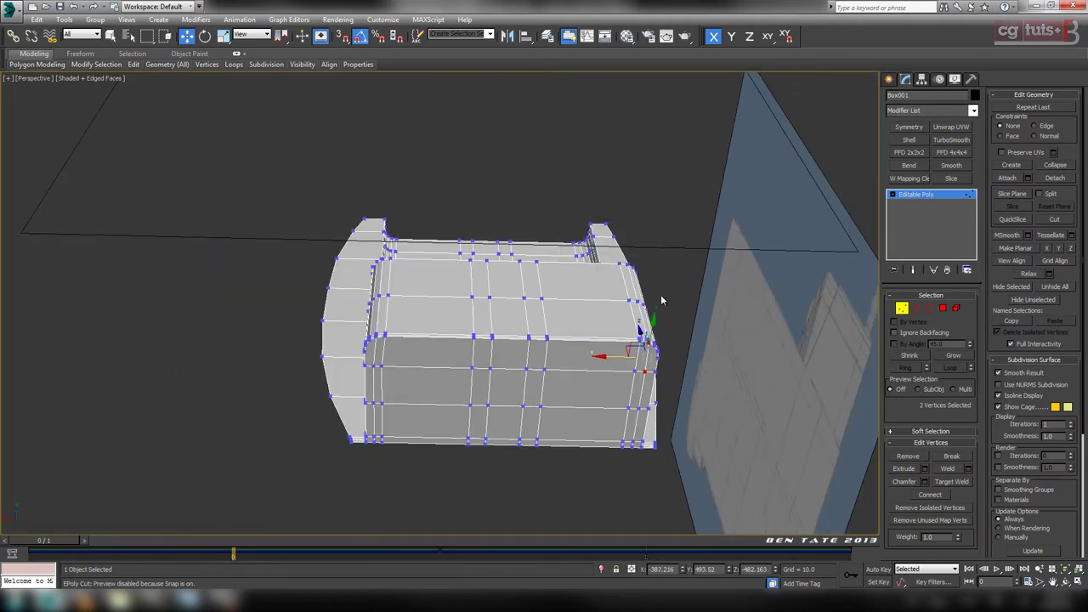
alt+middle_drag(660, 297, 661, 412)
scroll(638, 340, up, 3)
middle_drag(630, 362, 610, 357)
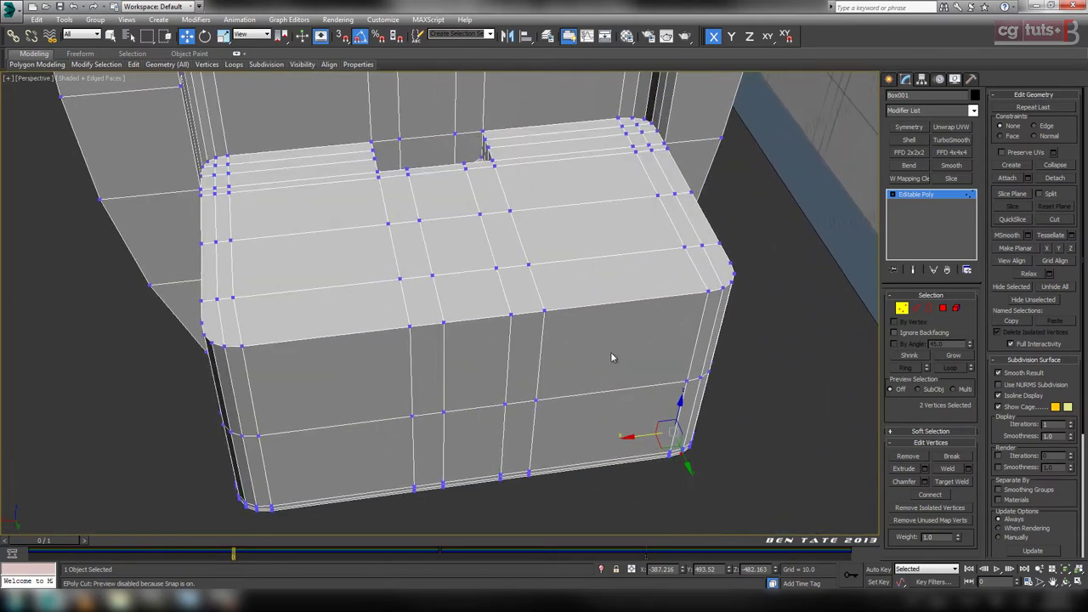
middle_drag(238, 355, 384, 328)
key(alt+w)
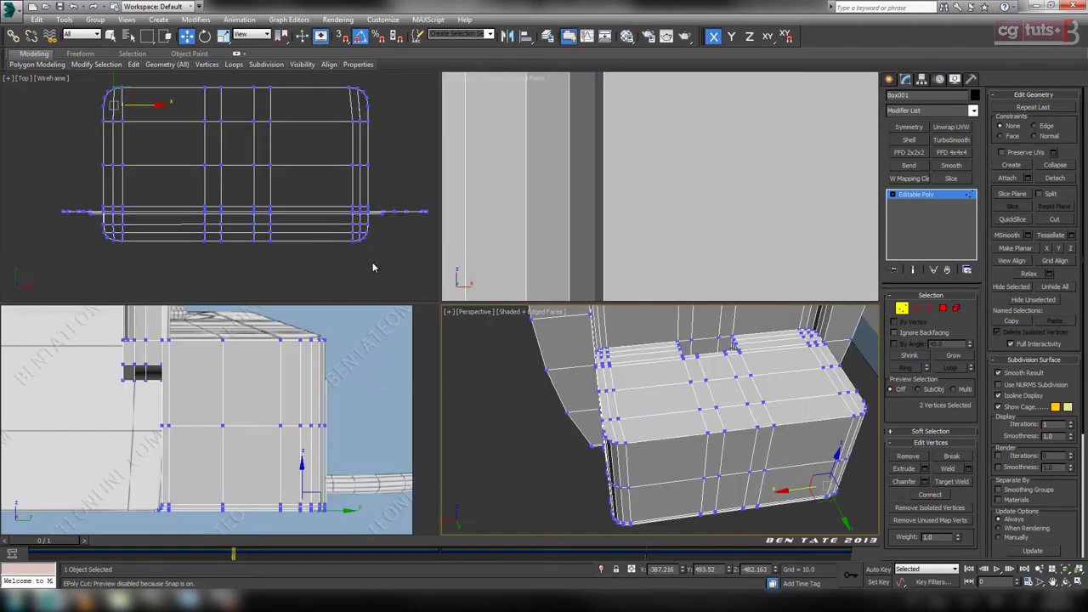
middle_click(372, 262)
key(alt+w)
scroll(601, 318, up, 2)
middle_drag(565, 293, 633, 318)
scroll(630, 317, down, 1)
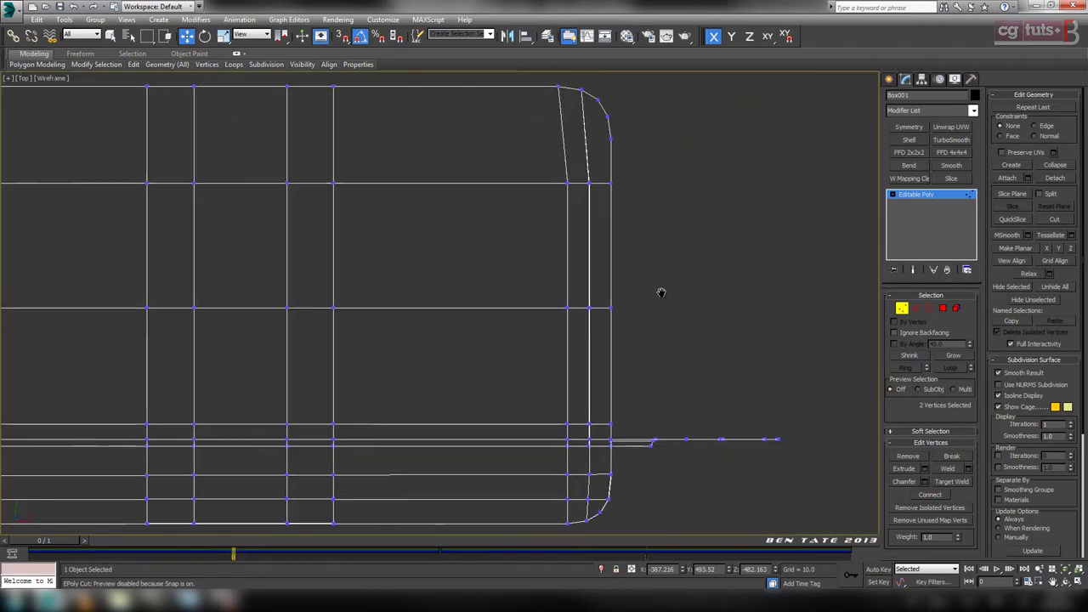
drag(556, 155, 599, 511)
middle_drag(665, 431, 644, 428)
drag(586, 364, 580, 365)
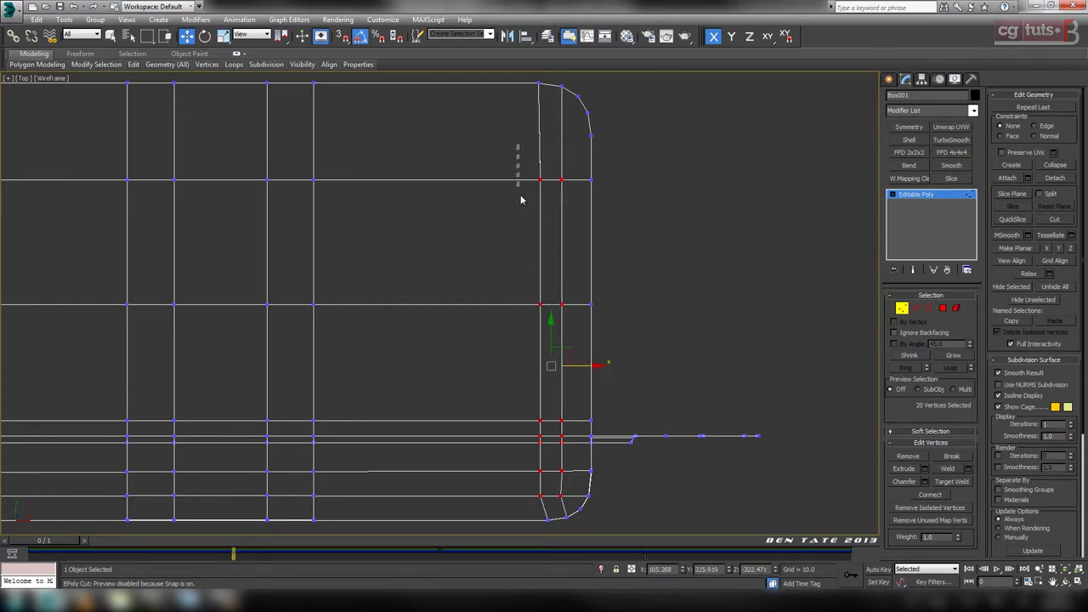
drag(521, 200, 548, 516)
drag(577, 366, 575, 365)
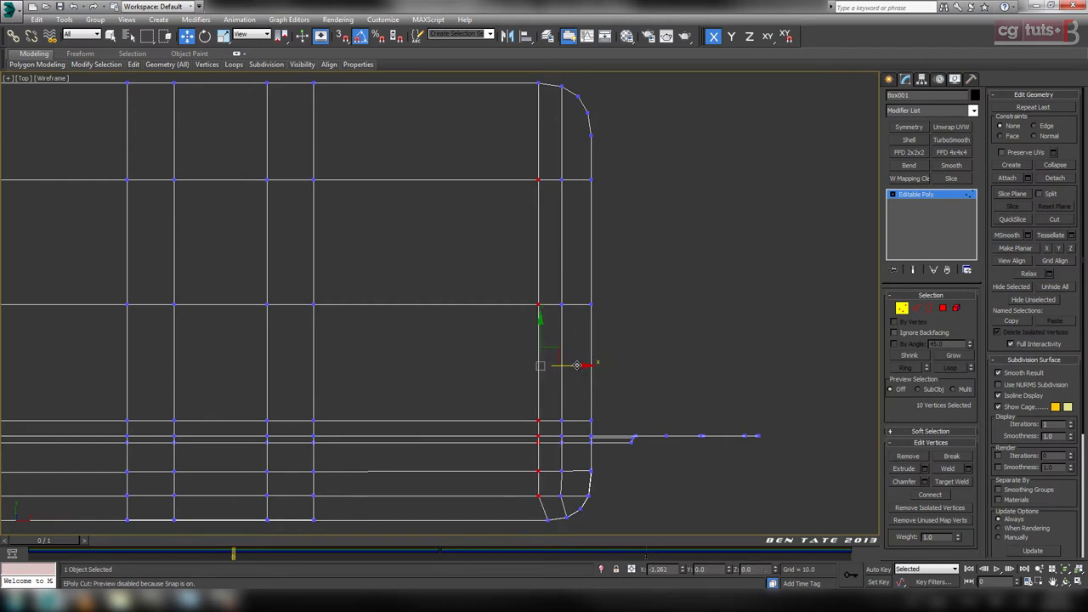
Move the outer column's foremost inner vertex near the positive-X front corner about 1.4 units along X to straighten its edge line.
middle_drag(602, 396, 588, 246)
scroll(549, 369, up, 3)
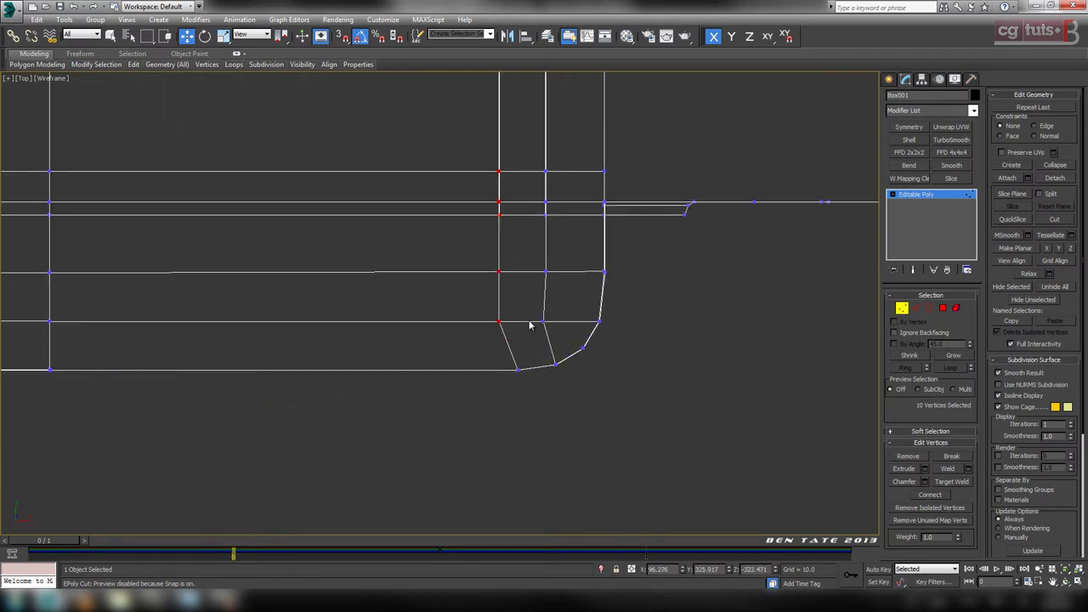
click(543, 322)
drag(572, 324, 576, 324)
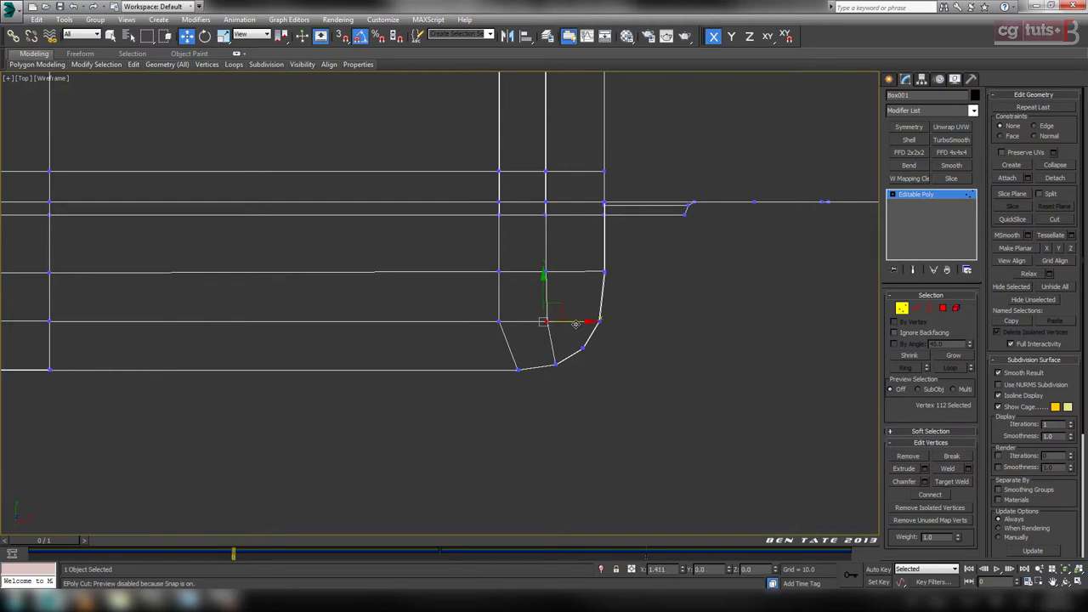
scroll(595, 348, down, 3)
scroll(525, 363, down, 3)
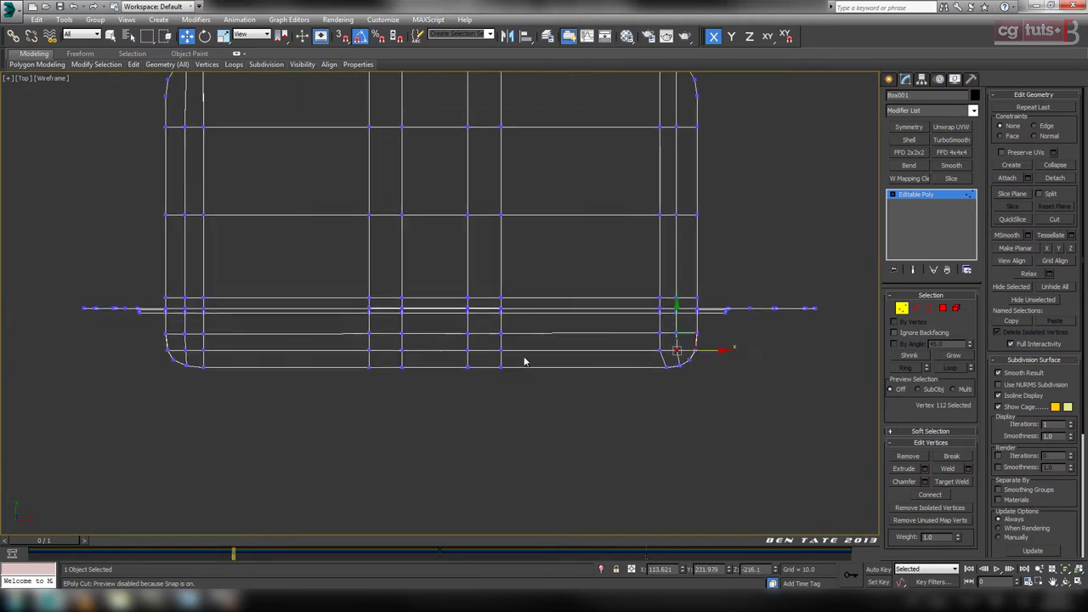
Align the two inner vertex columns on the negative-X side with their back-corner vertices by moving each along X.
middle_drag(263, 282, 587, 303)
scroll(532, 258, up, 2)
mouse_move(535, 185)
middle_down()
mouse_move(535, 260)
mouse_move(554, 192)
middle_up()
drag(536, 342, 546, 476)
middle_drag(579, 343, 546, 397)
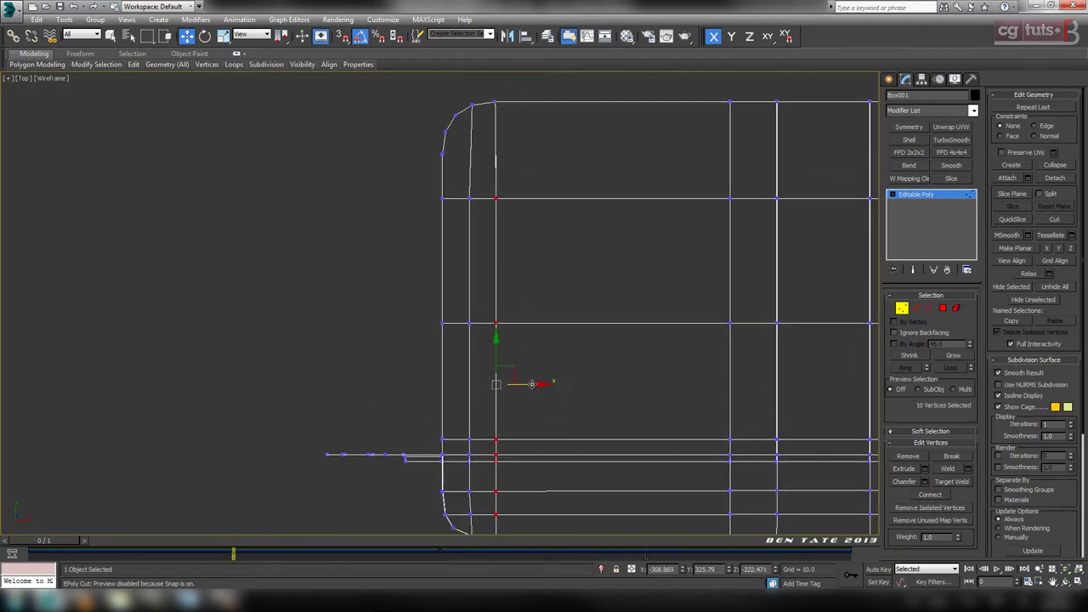
drag(532, 384, 533, 384)
drag(459, 189, 489, 522)
drag(508, 382, 512, 382)
Nudge the outer column's inner vertex near the negative-X front corner along X to straighten its edge line.
scroll(552, 398, up, 2)
middle_drag(553, 397, 556, 242)
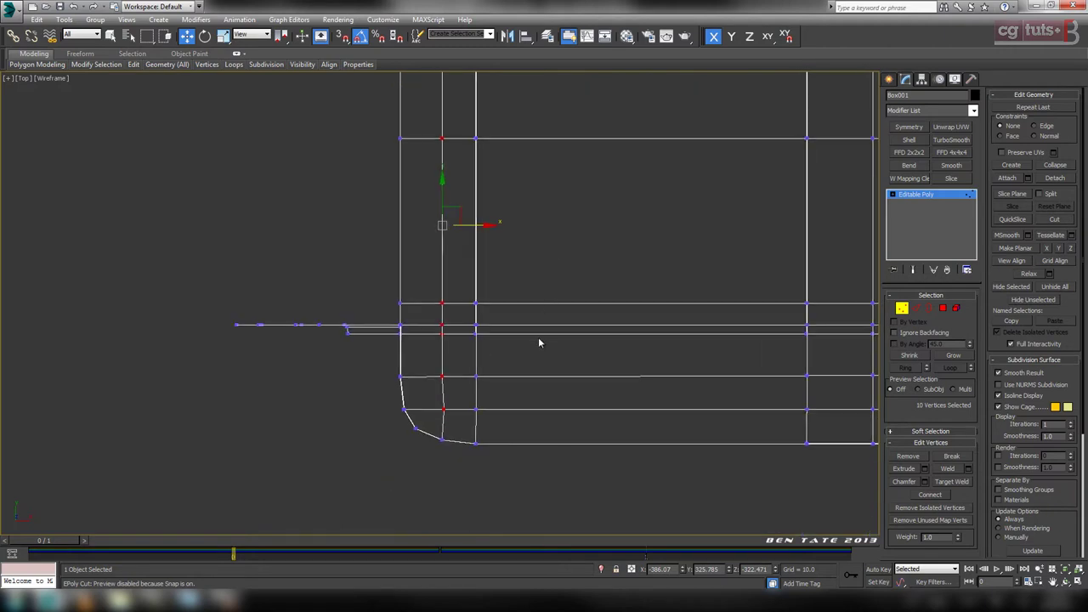
click(442, 412)
drag(476, 410, 473, 410)
scroll(474, 395, down, 6)
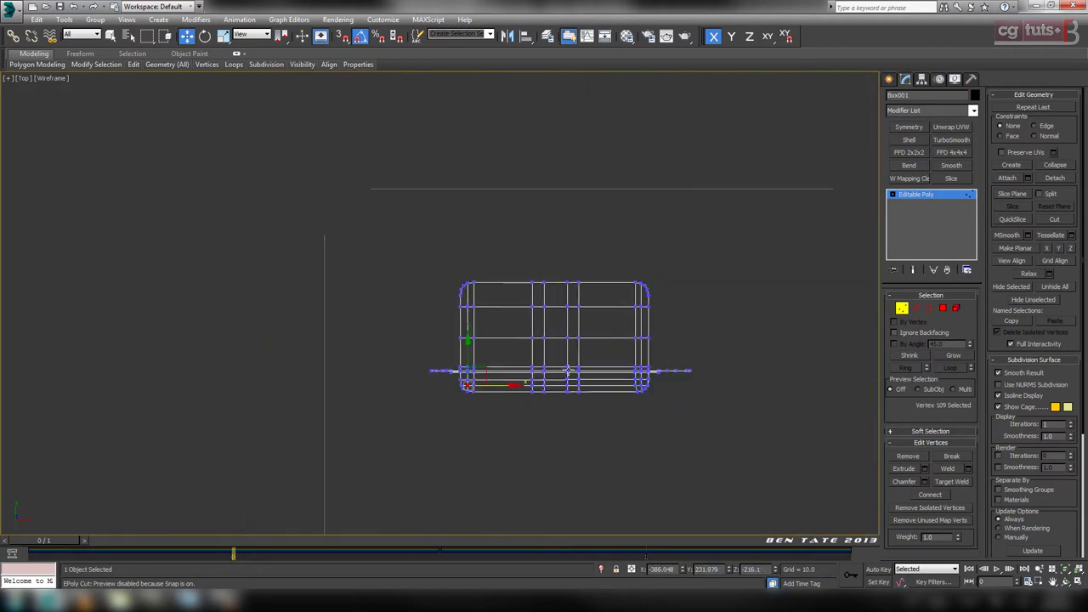
Start the Cut tool in the perspective view and enable 3D snapping to vertices.
key(alt+w)
right_click(726, 449)
key(alt+w)
middle_drag(665, 391, 629, 364)
middle_drag(629, 364, 515, 328)
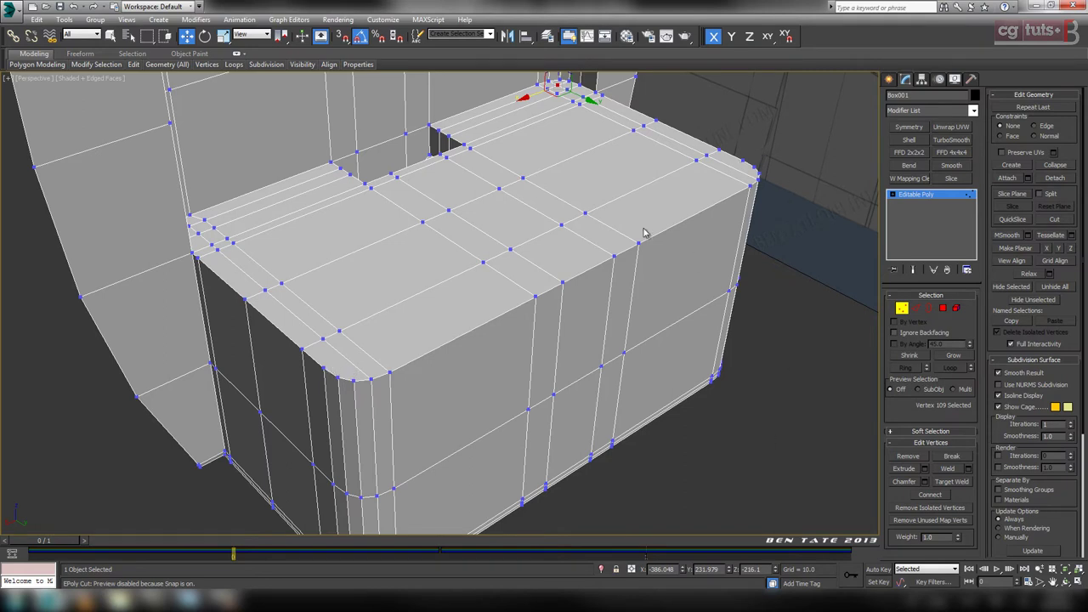
alt+middle_drag(644, 232, 706, 246)
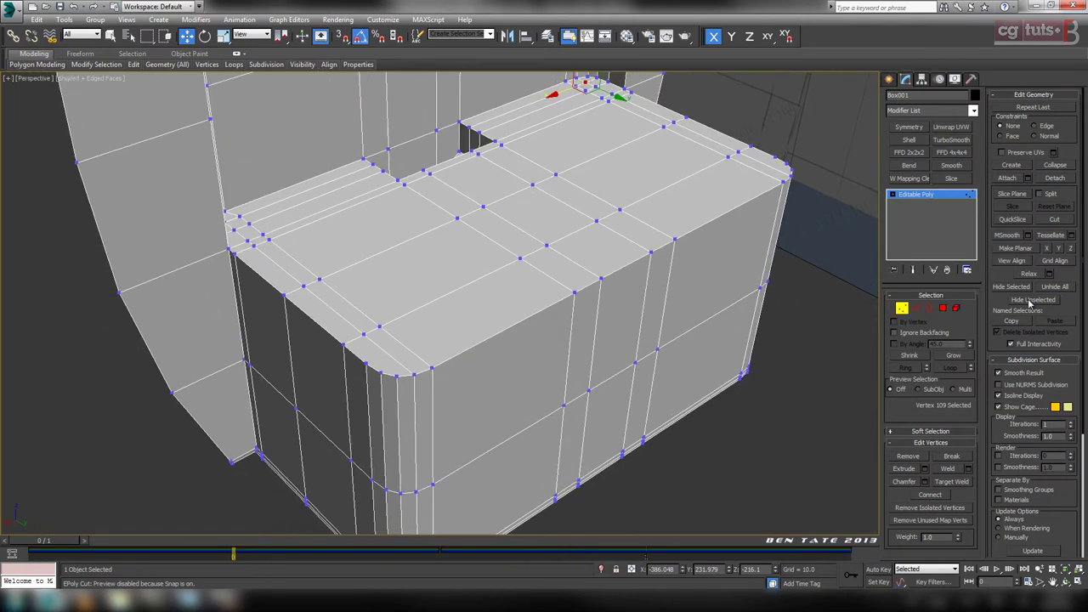
click(1055, 219)
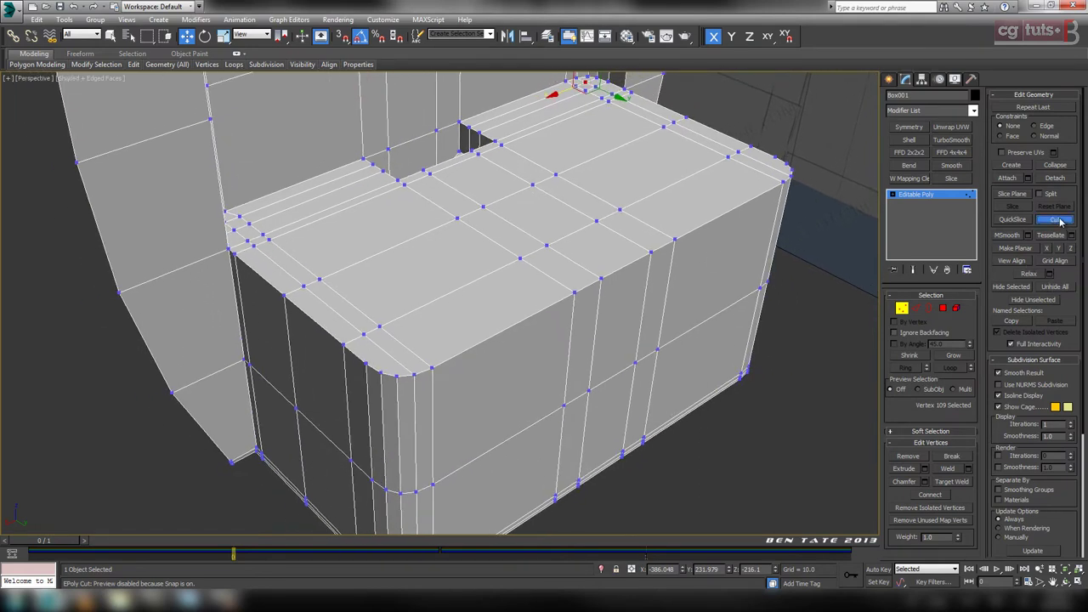
right_click(342, 38)
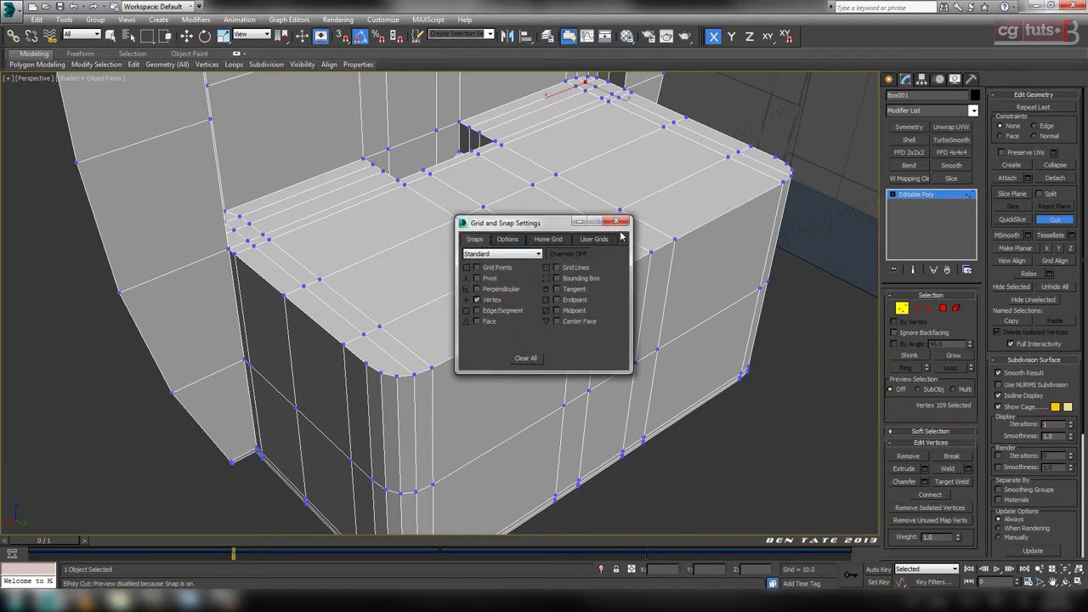
click(616, 222)
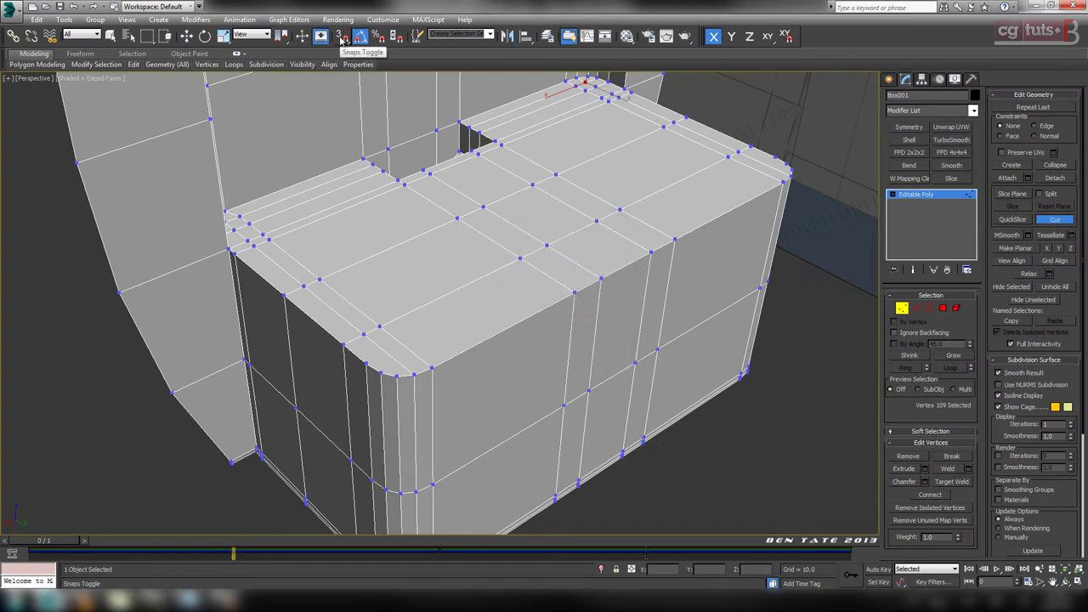
click(343, 38)
Cut two parallel edges across the base's top face, joining the matching side vertices of the two rounded back corners.
alt+middle_drag(613, 177, 516, 204)
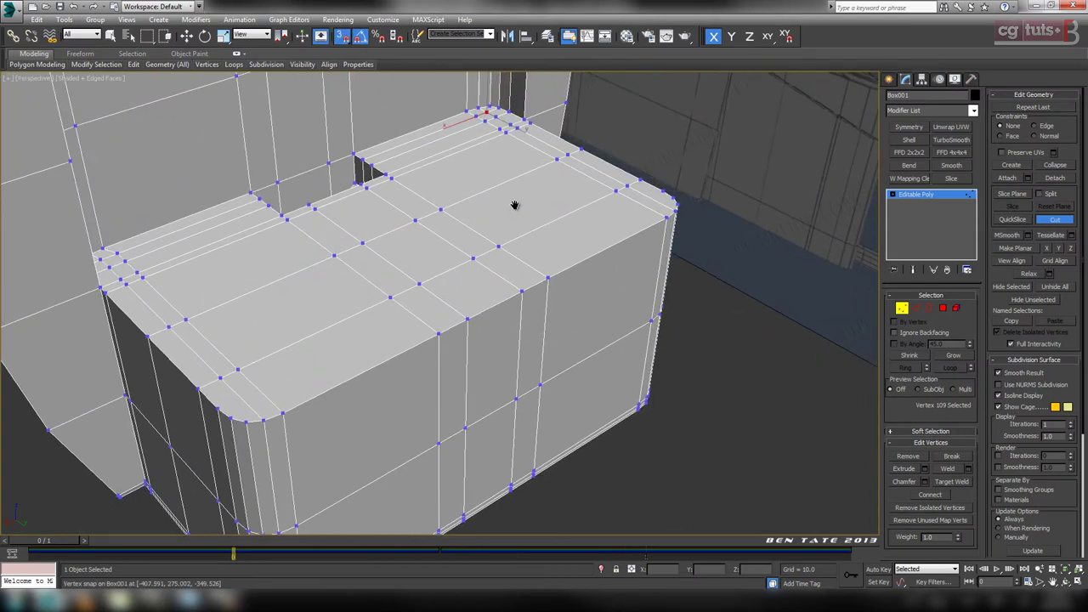
click(219, 406)
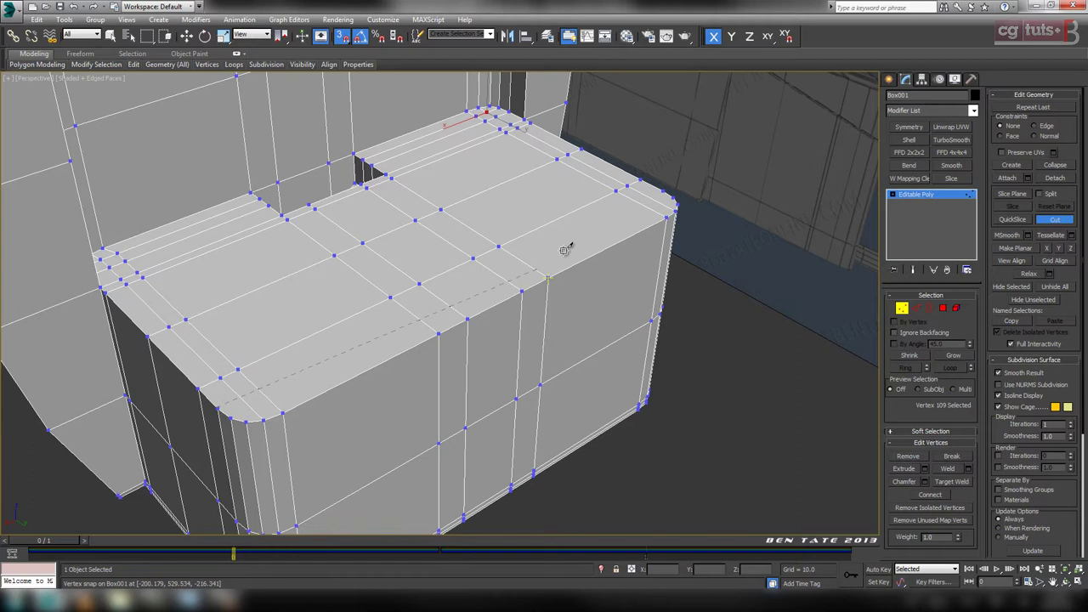
click(665, 187)
click(231, 418)
right_click(232, 418)
alt+middle_drag(377, 399, 517, 344)
scroll(515, 347, up, 2)
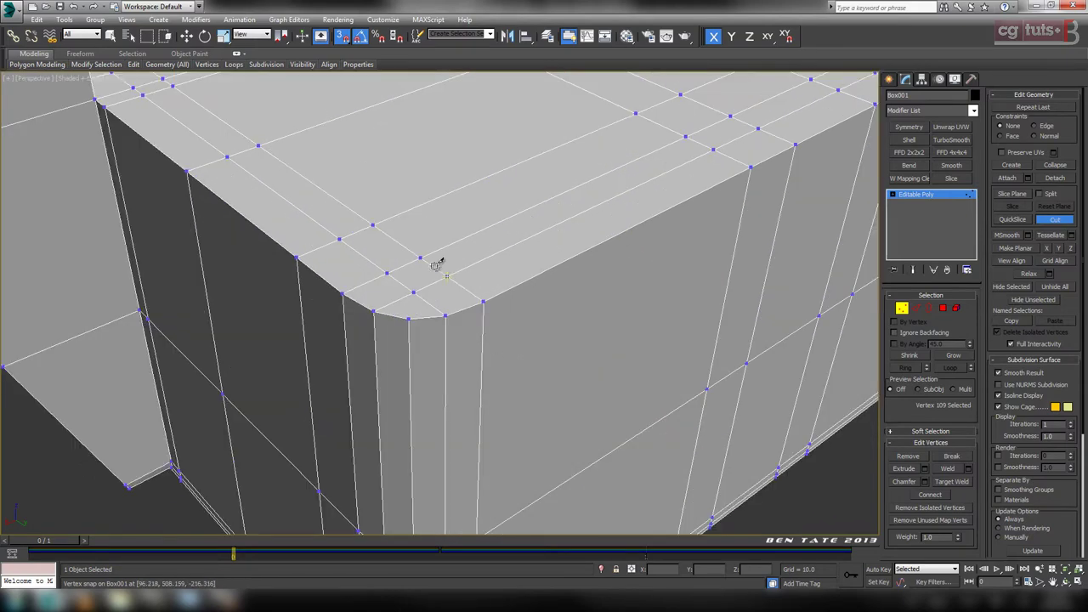
Cut two parallel edges across the base's underside between matching side vertices of the two back corners, then turn off Cut and 3D snapping.
alt+middle_drag(445, 309, 387, 390)
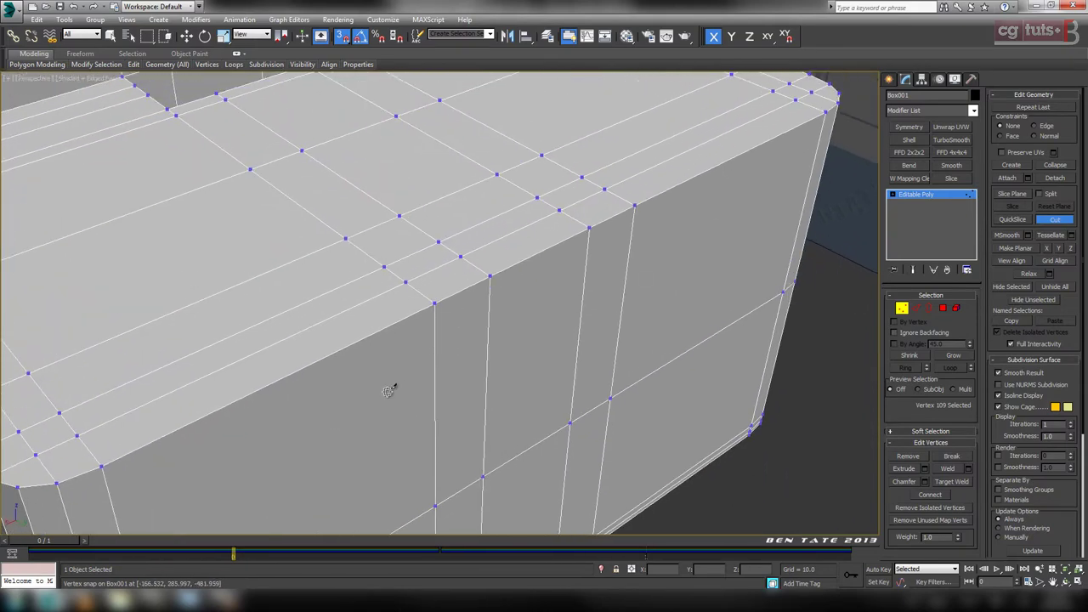
scroll(551, 393, down, 5)
mouse_move(556, 393)
alt+middle_down()
mouse_move(551, 304)
mouse_move(561, 392)
alt+middle_up()
scroll(551, 304, up, 5)
scroll(548, 325, up, 3)
middle_drag(554, 310, 553, 349)
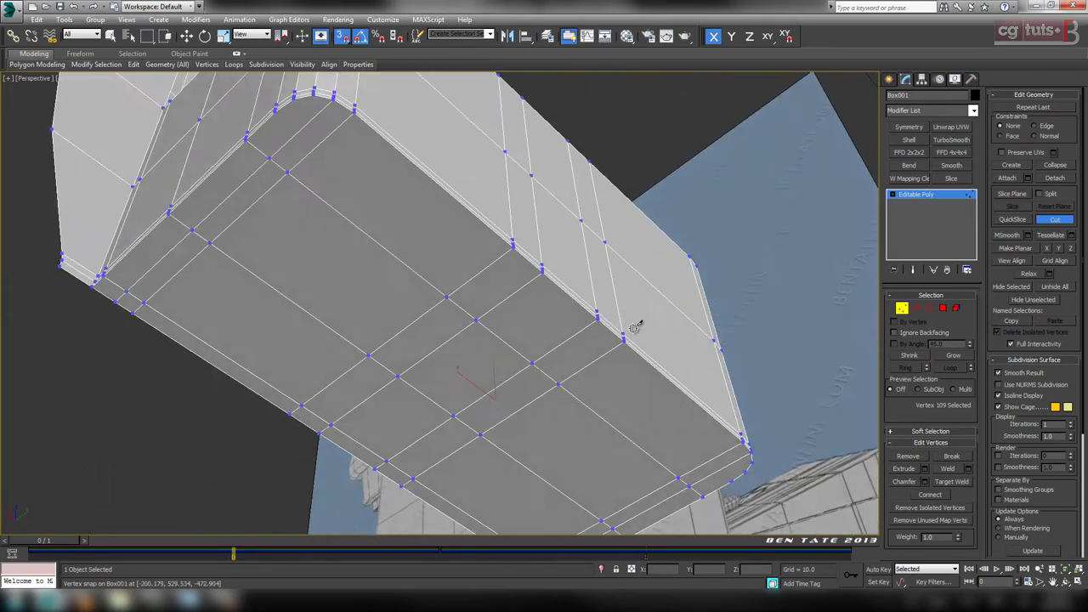
alt+middle_drag(635, 328, 697, 365)
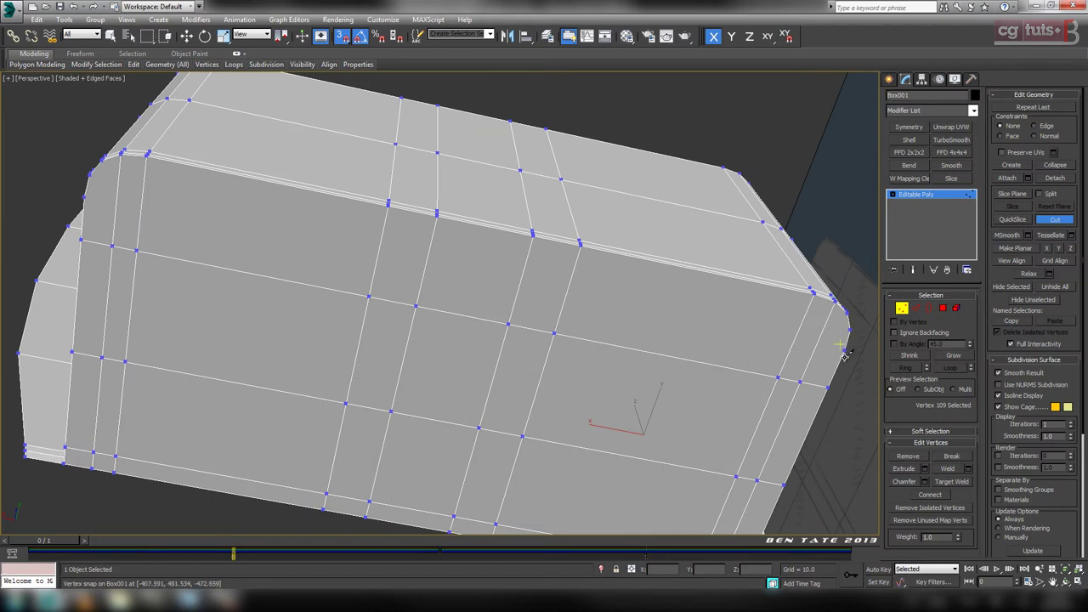
click(85, 195)
click(847, 349)
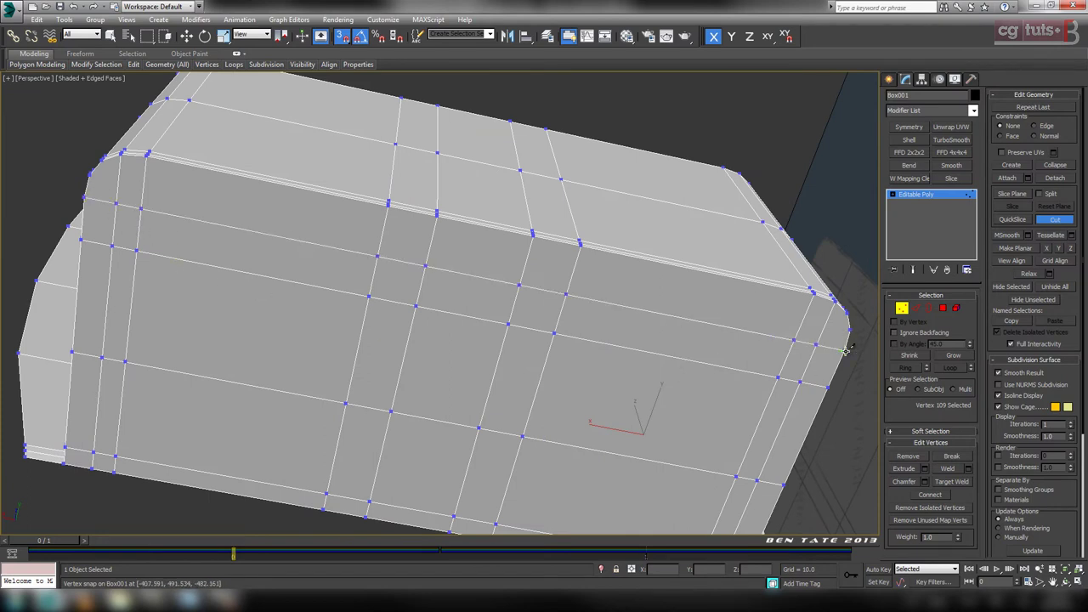
click(91, 175)
middle_drag(396, 284, 397, 291)
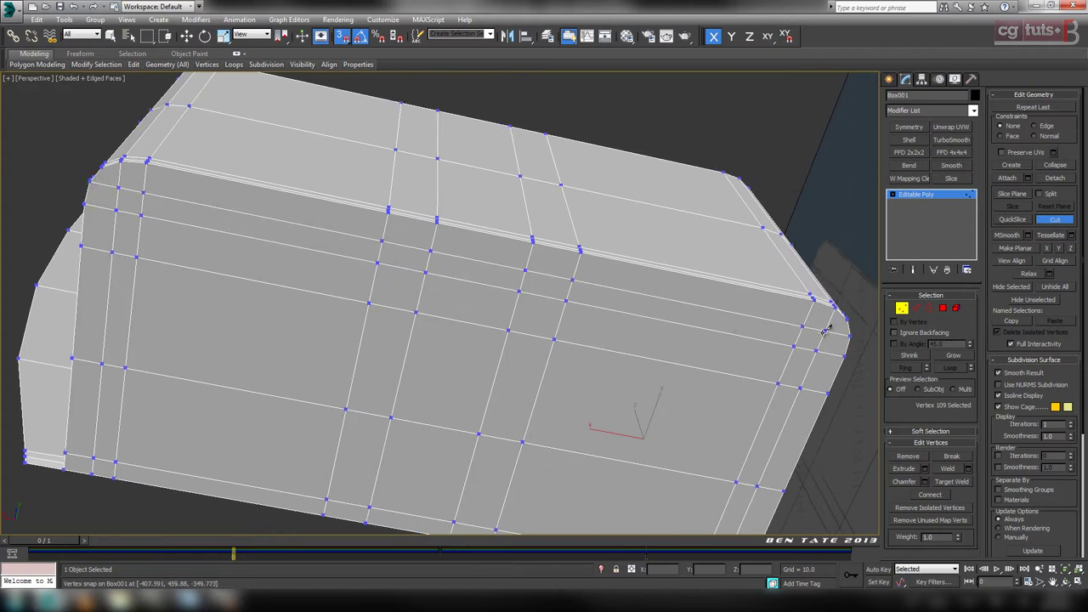
click(1054, 220)
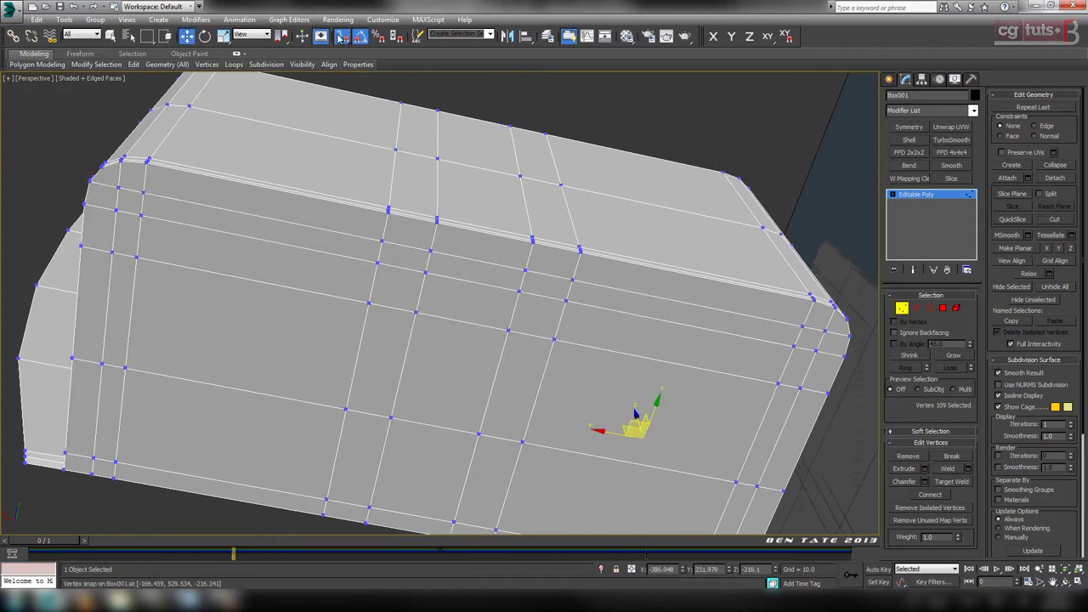
click(339, 38)
Inspect the edge flow around the base's rounded back corners, top face and side walls.
middle_drag(606, 233, 524, 238)
scroll(559, 233, down, 5)
scroll(579, 321, up, 6)
middle_drag(586, 311, 657, 258)
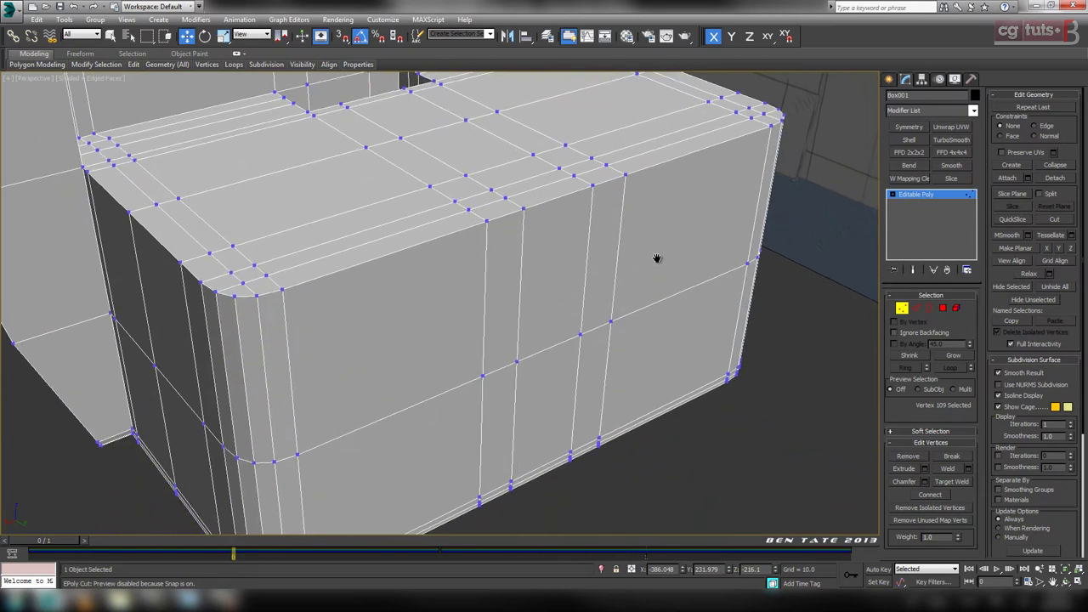
scroll(656, 257, down, 4)
scroll(653, 289, up, 1)
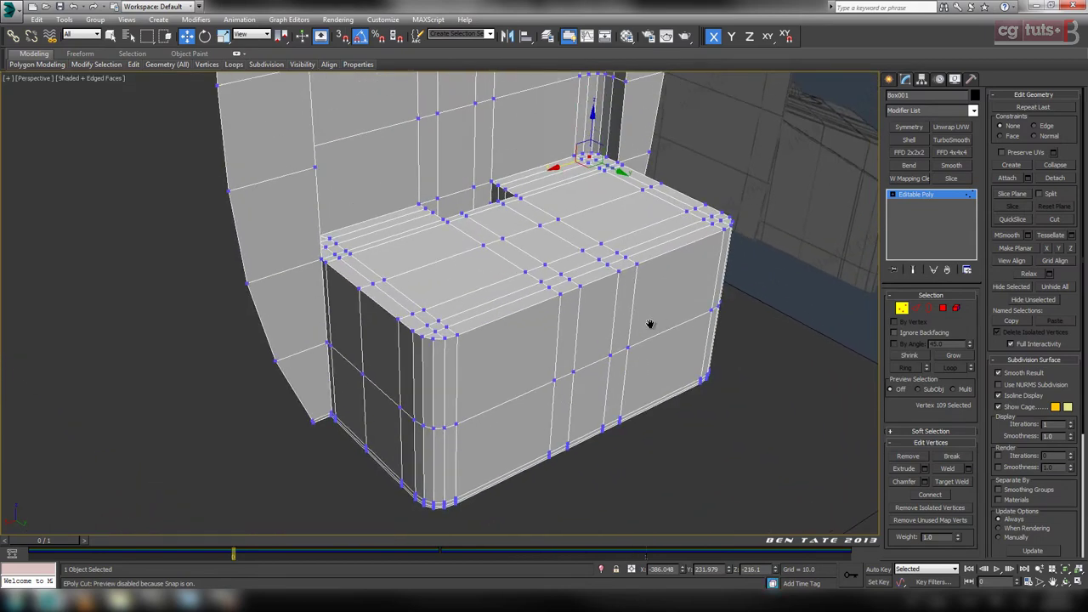
middle_drag(649, 324, 582, 317)
scroll(637, 313, up, 5)
scroll(683, 311, down, 3)
In the side view, ring-select the base's upper vertical side edges and connect them with 1 segment.
key(alt+w)
right_click(361, 403)
key(alt+w)
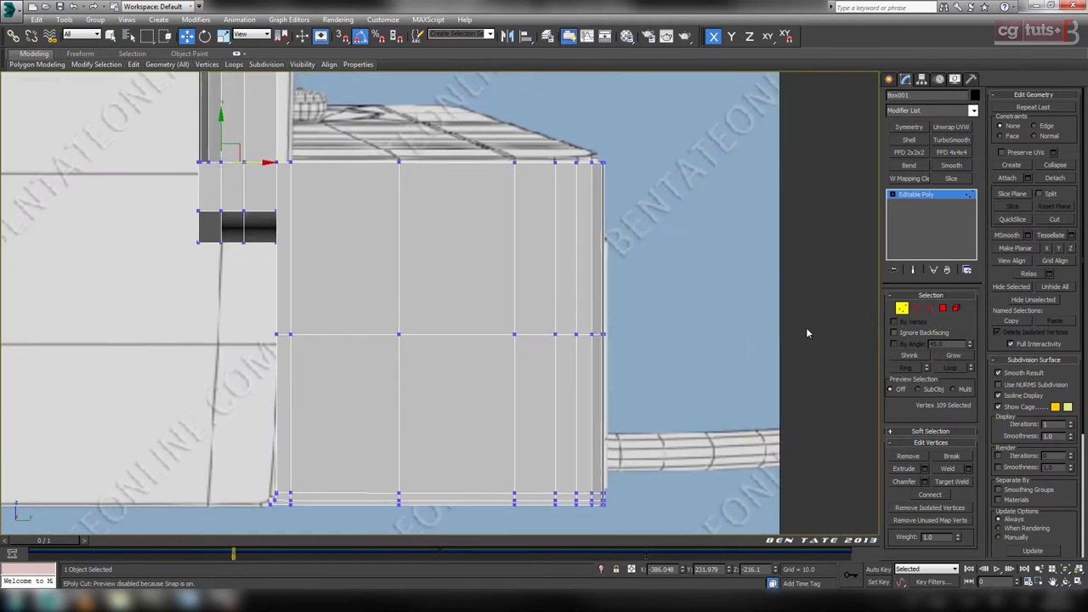
click(916, 308)
click(399, 255)
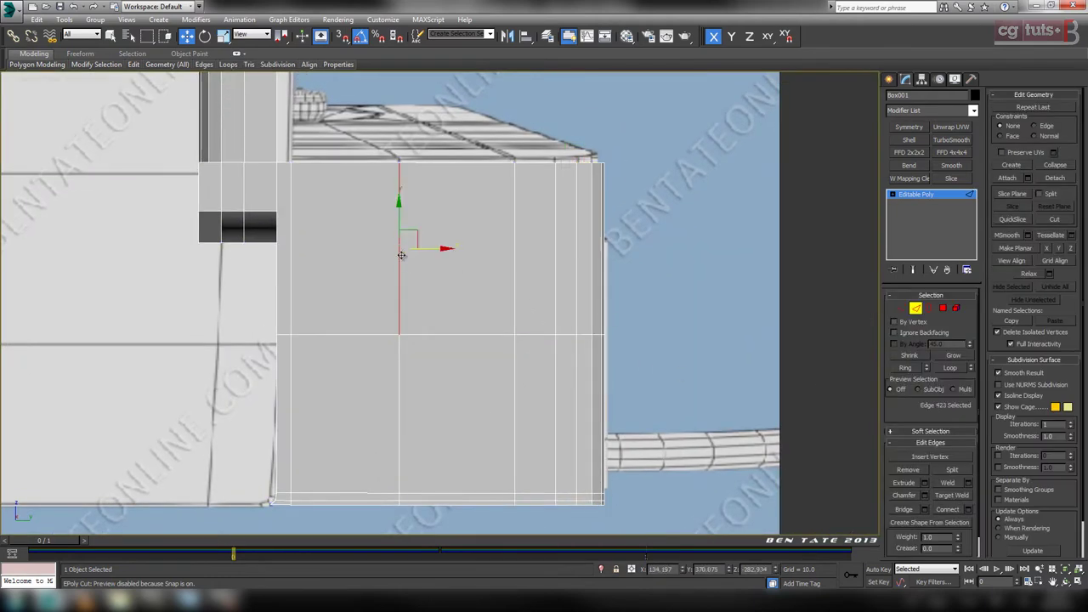
click(907, 367)
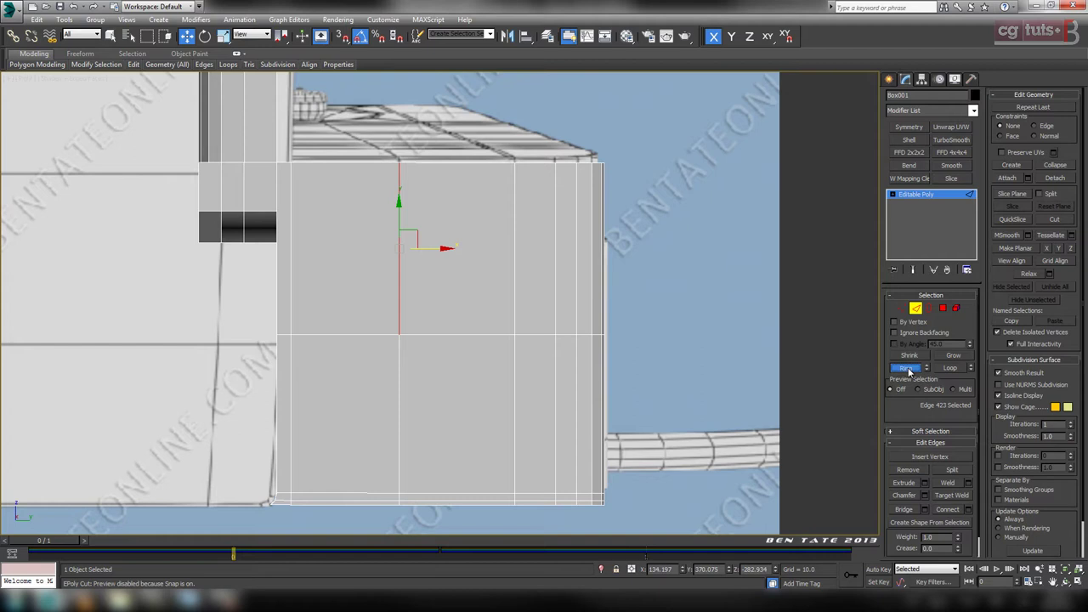
click(970, 510)
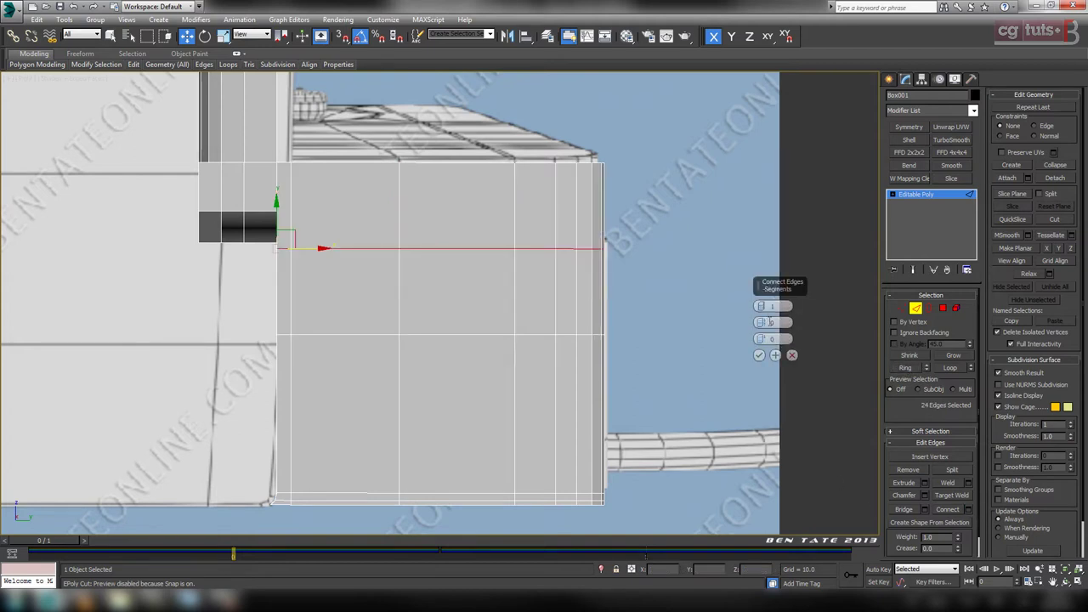
click(760, 354)
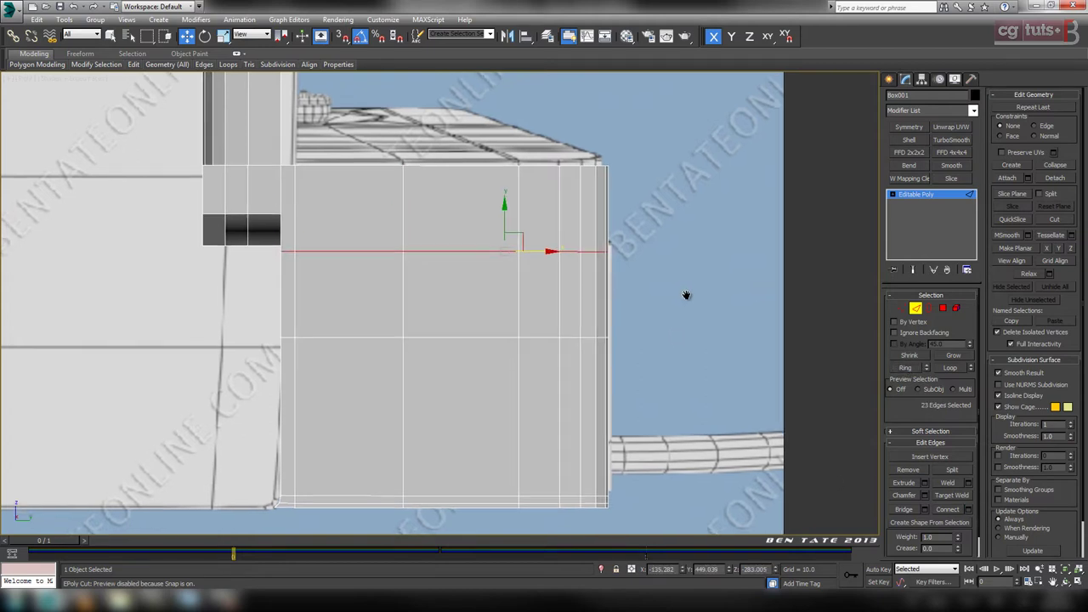
Make the mesh see-through and raise the new edge loop to the rear end of the reference's slanted seam, at about Z -275.5.
alt+middle_drag(745, 272, 730, 318)
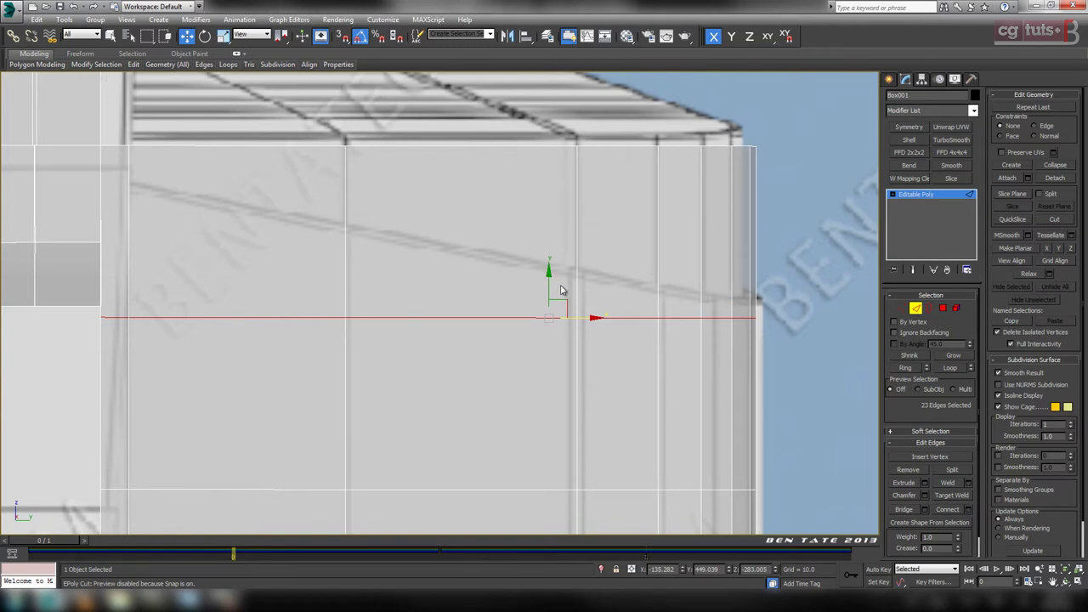
drag(550, 284, 550, 263)
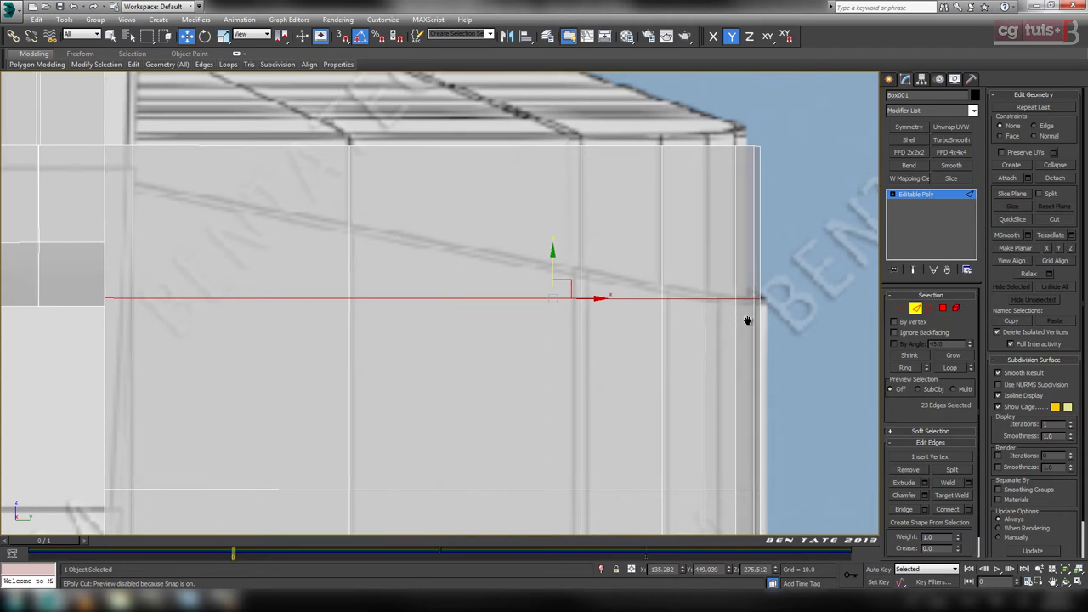
middle_drag(748, 315, 778, 338)
click(916, 309)
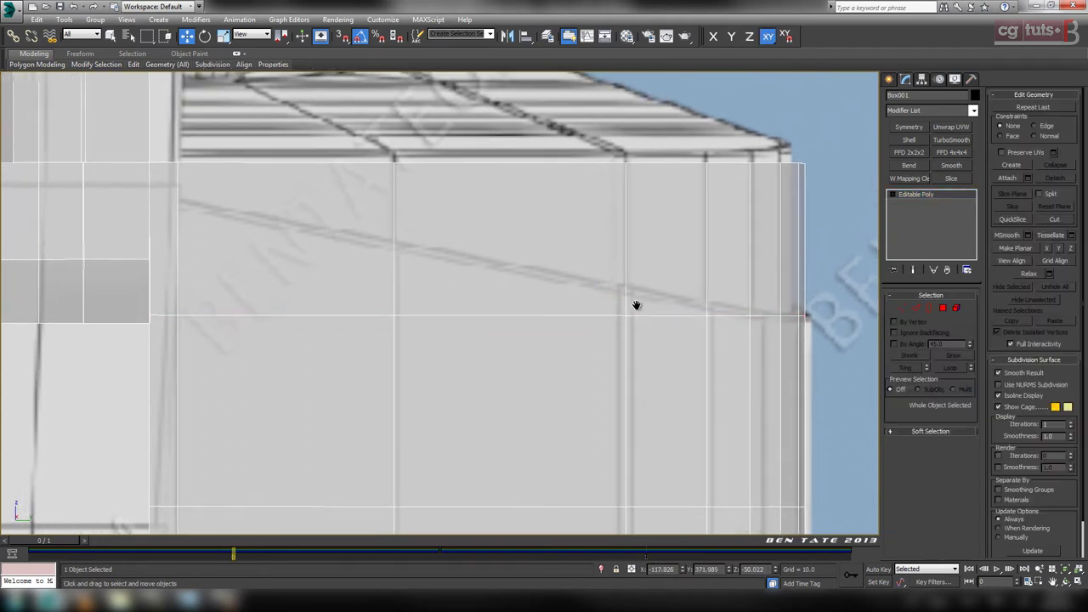
Draw a straight two-point line spline along the reference's slanted seam, extending past the base's rear edge.
scroll(654, 304, down, 3)
click(891, 79)
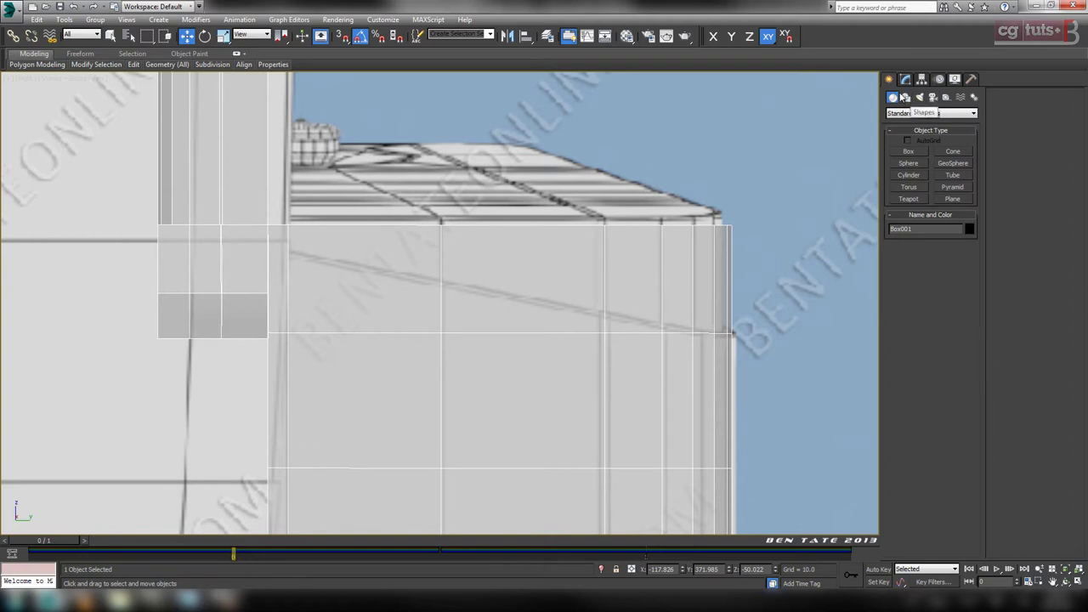
click(905, 97)
click(909, 161)
middle_drag(505, 249, 522, 243)
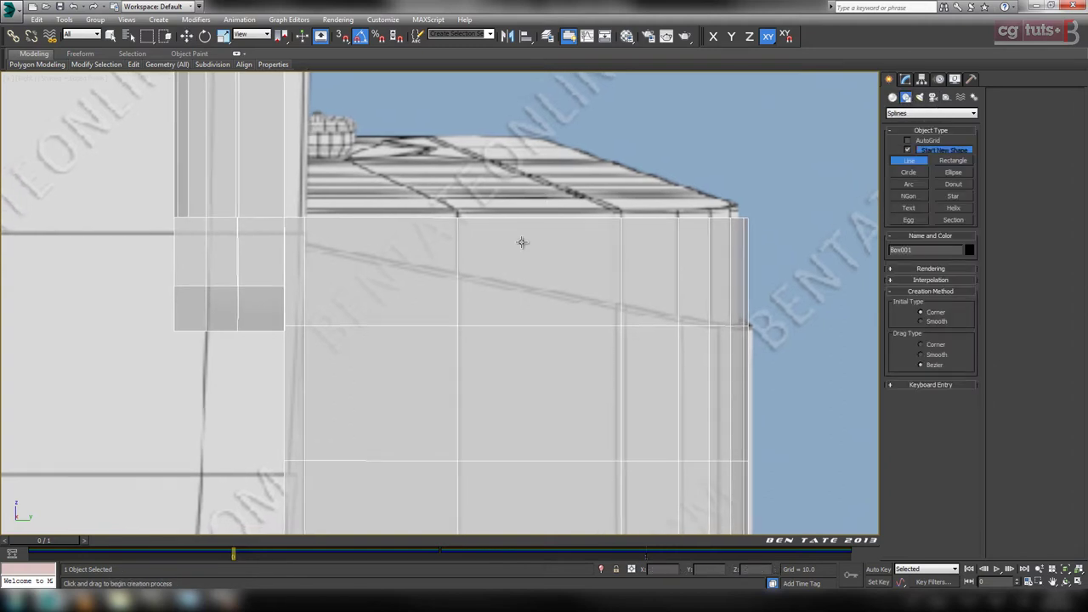
click(290, 237)
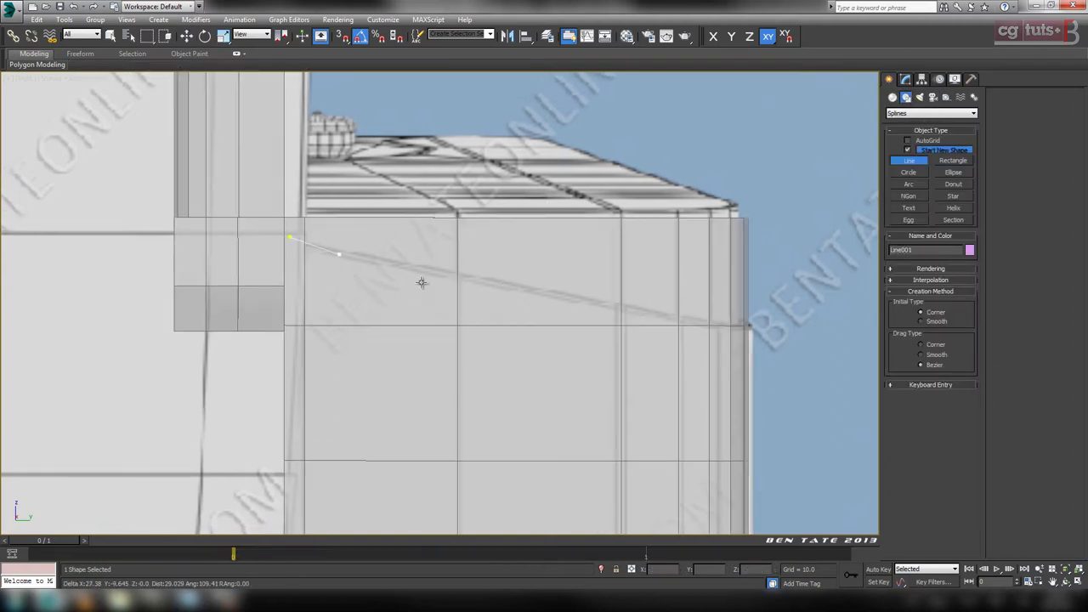
click(846, 344)
right_click(847, 345)
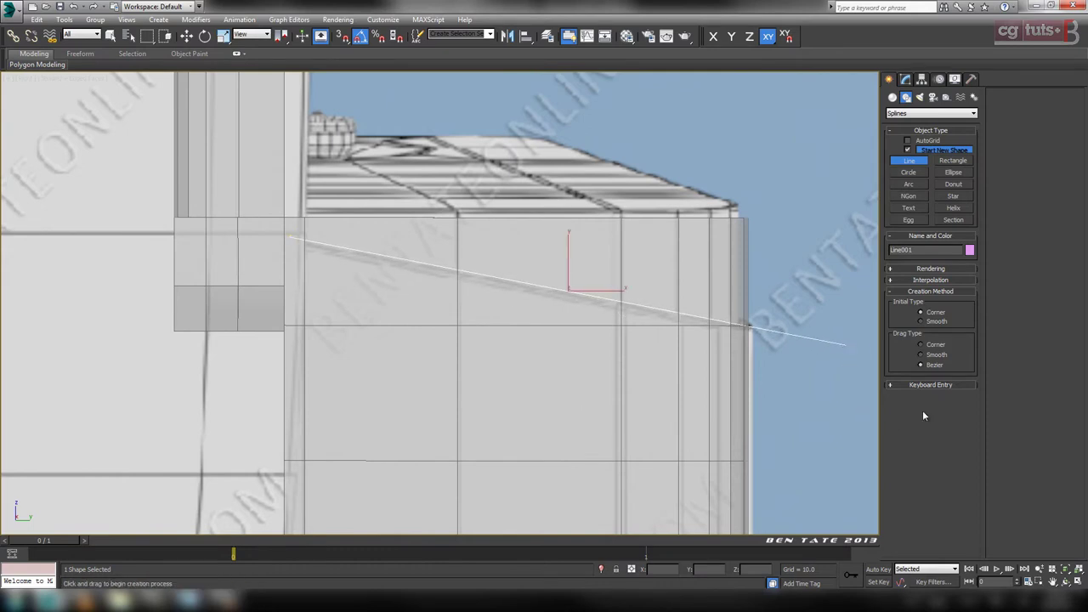
Set the guide line's color to black and reselect the base mesh for vertex editing.
click(971, 250)
click(631, 325)
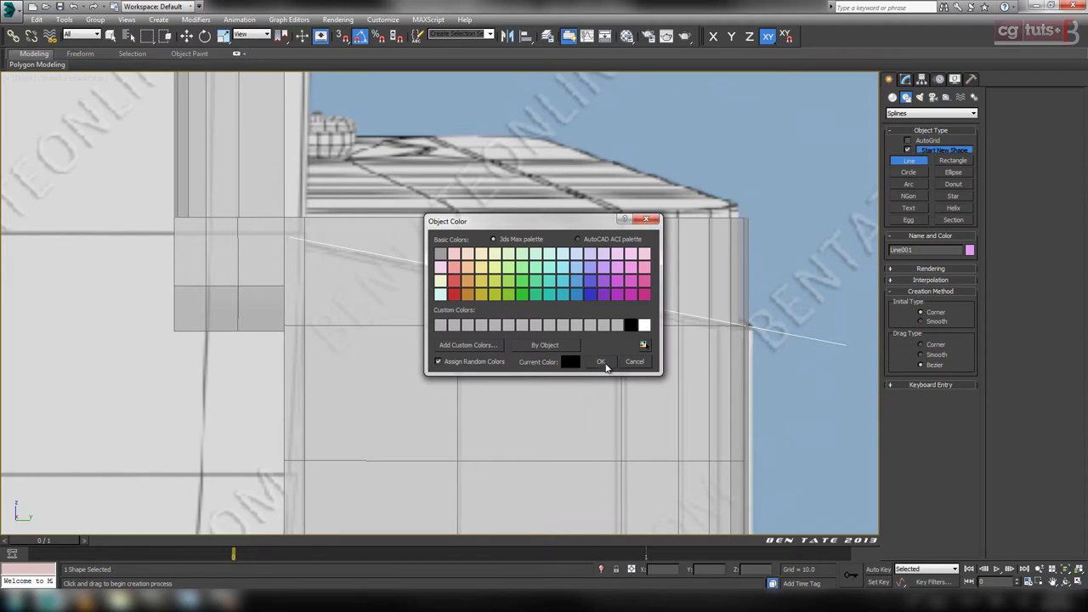
click(600, 362)
click(186, 36)
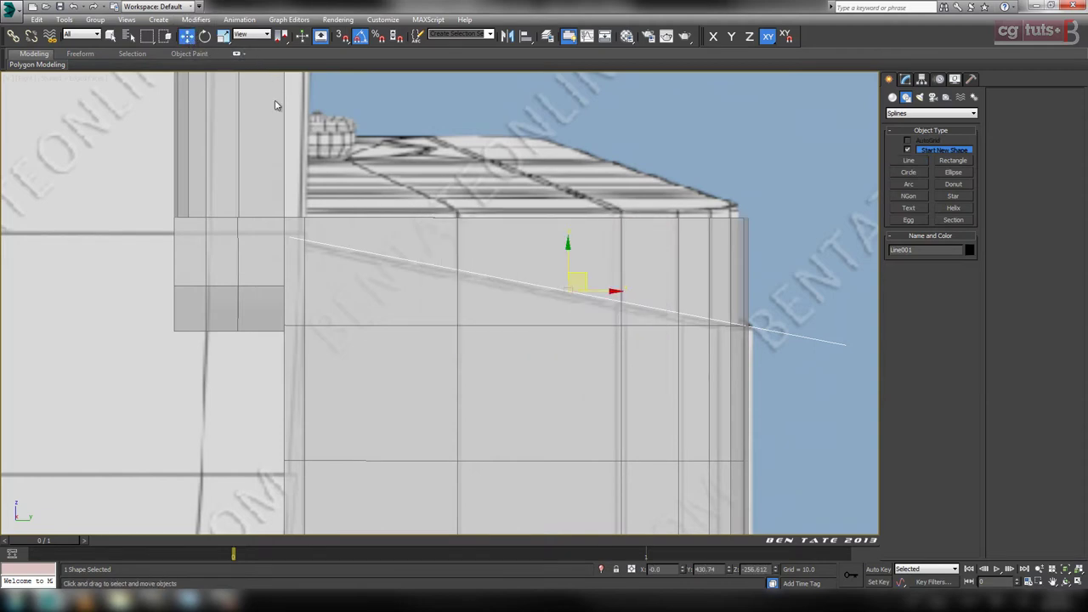
click(625, 239)
middle_drag(717, 263, 687, 258)
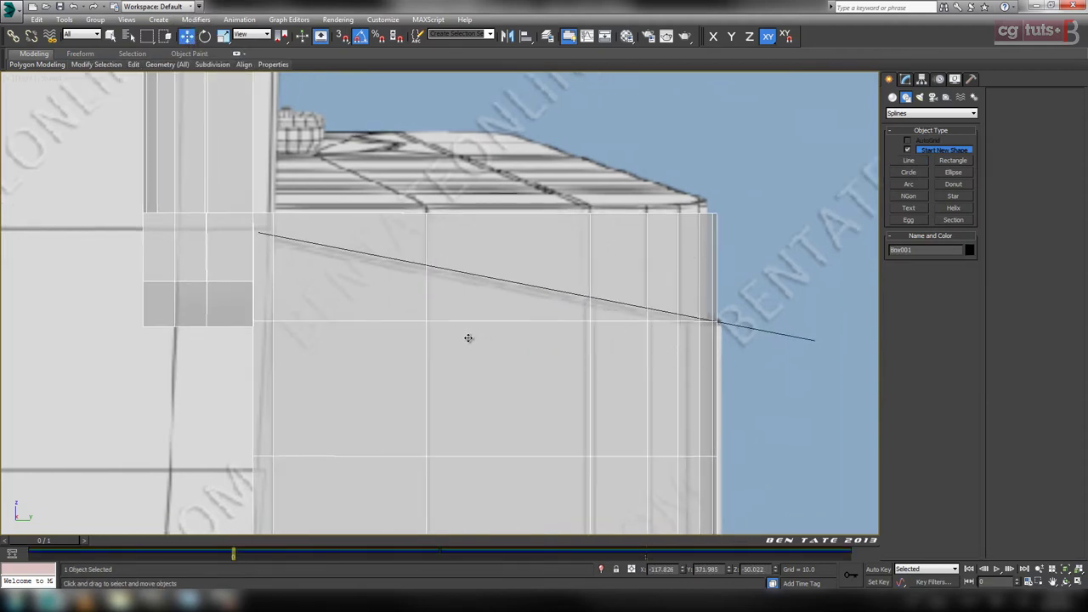
click(906, 79)
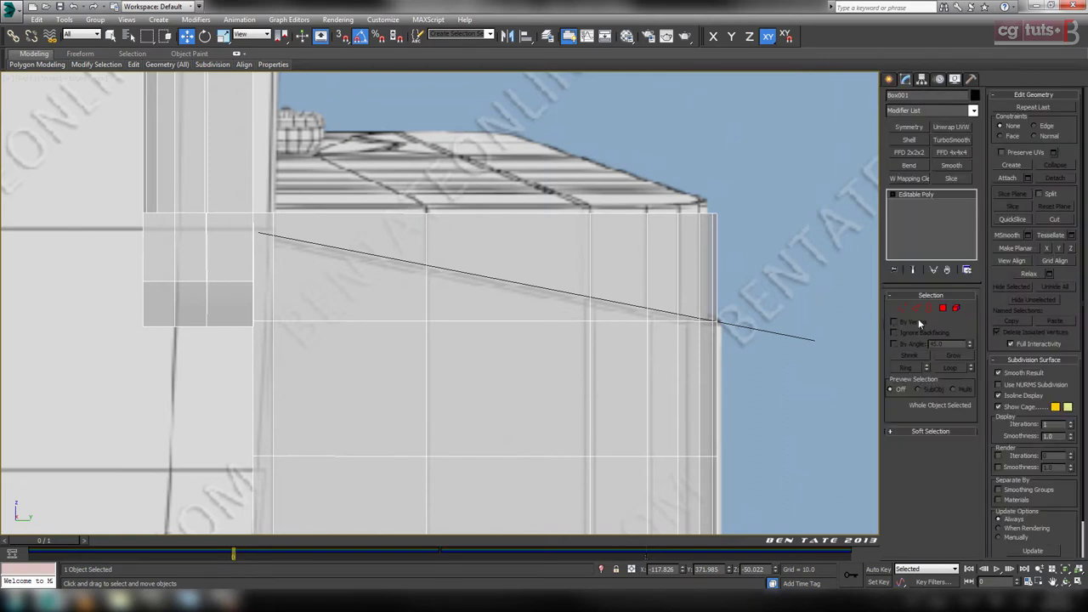
click(902, 308)
middle_drag(542, 338, 529, 324)
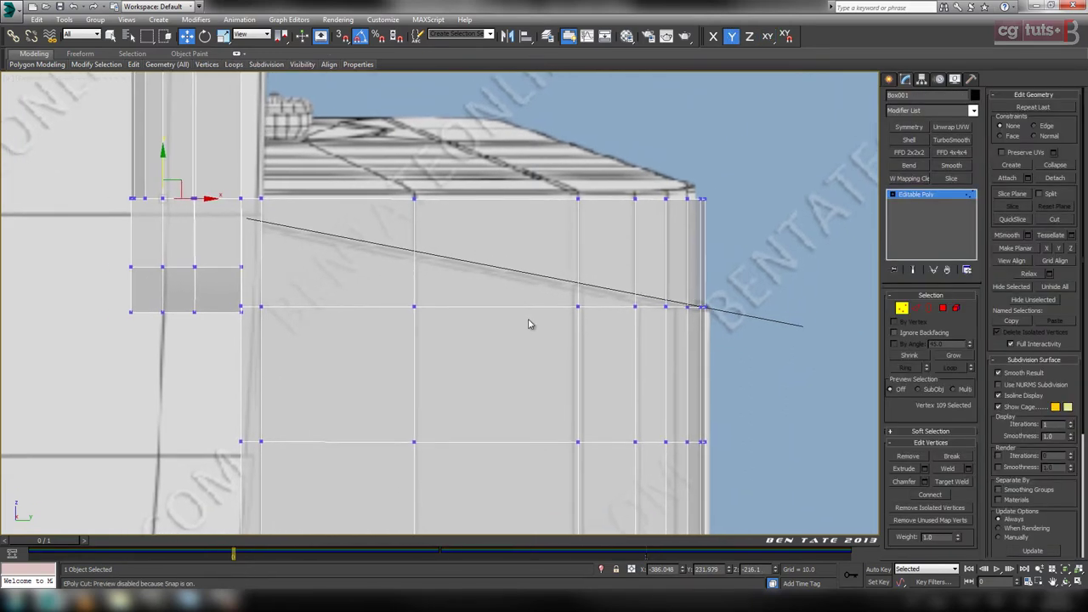
On the positive-X side, target-weld the new loop's vertex on the back panel's outer edge to the vertex above it.
key(alt+w)
middle_click(522, 378)
key(alt+w)
mouse_move(544, 380)
alt+middle_down()
mouse_move(636, 390)
mouse_move(608, 396)
mouse_move(626, 384)
mouse_move(613, 392)
mouse_move(607, 382)
mouse_move(639, 398)
alt+middle_up()
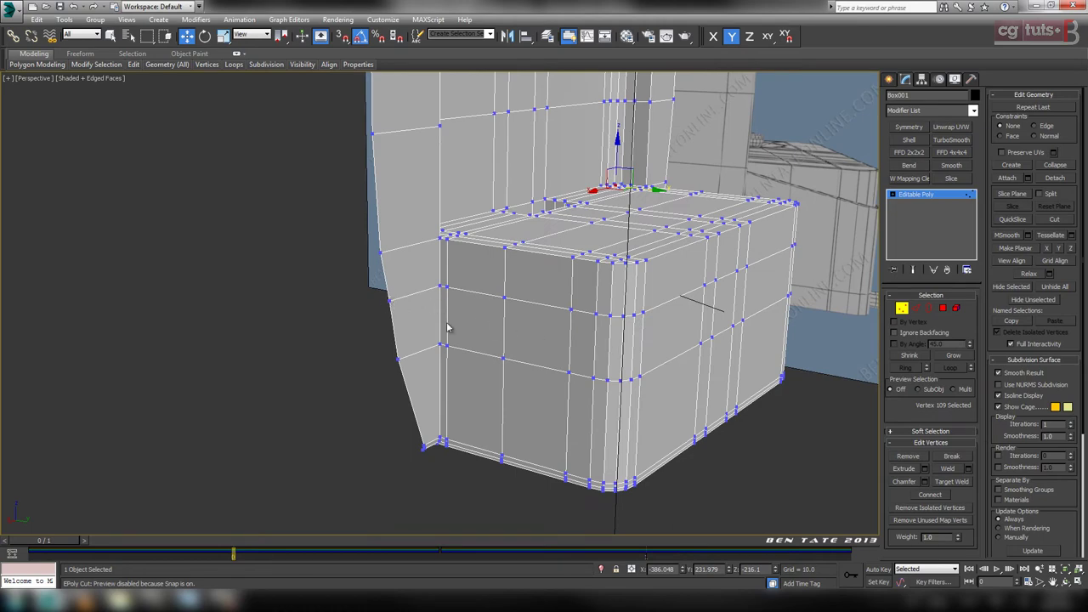
alt+middle_drag(448, 327, 312, 278)
scroll(255, 208, up, 6)
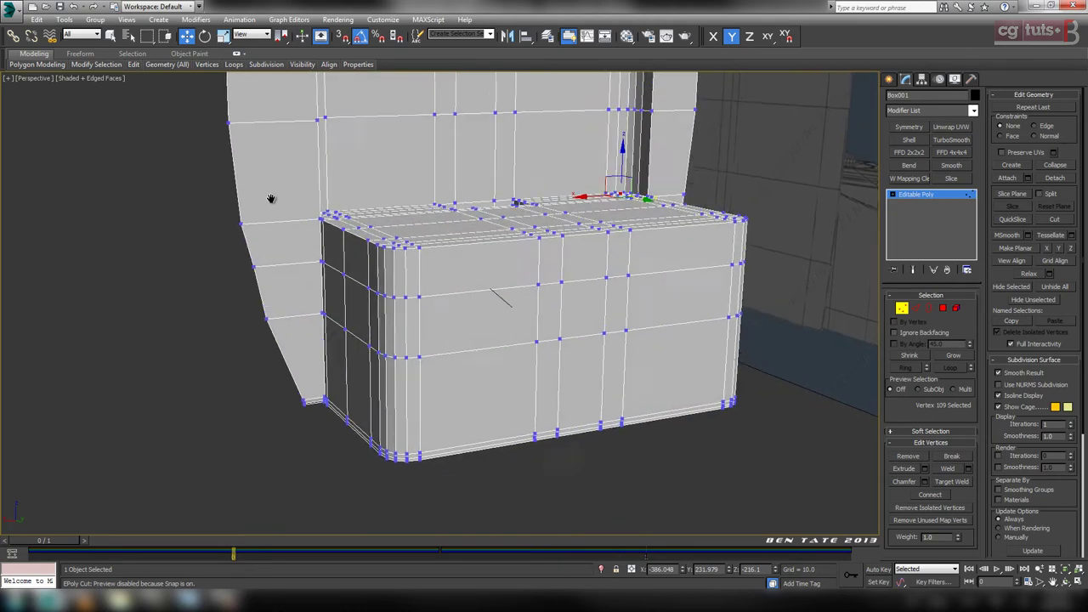
middle_drag(387, 304, 417, 328)
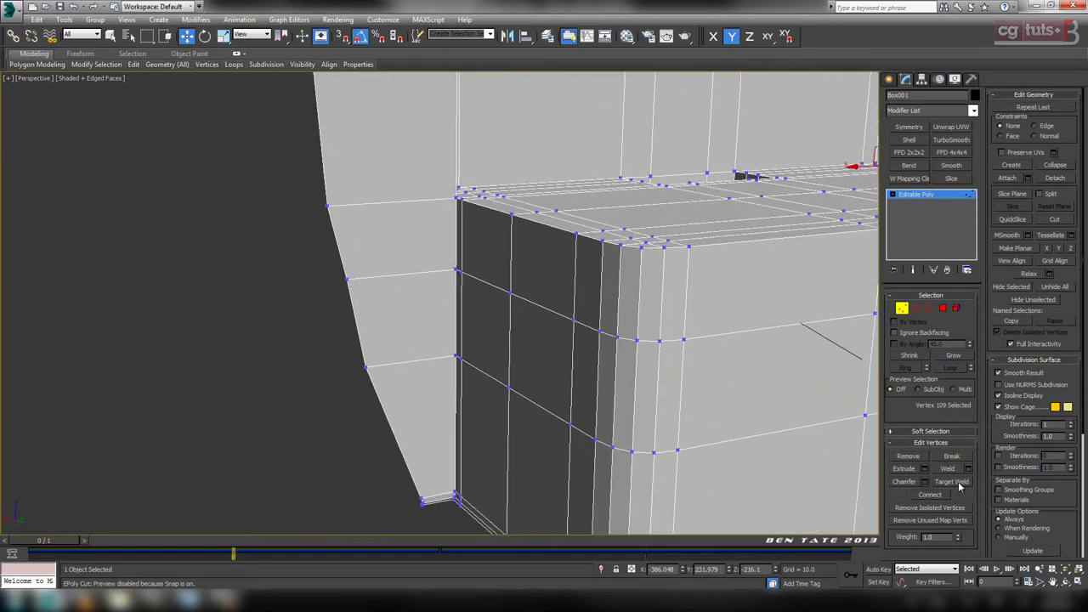
click(952, 483)
click(348, 281)
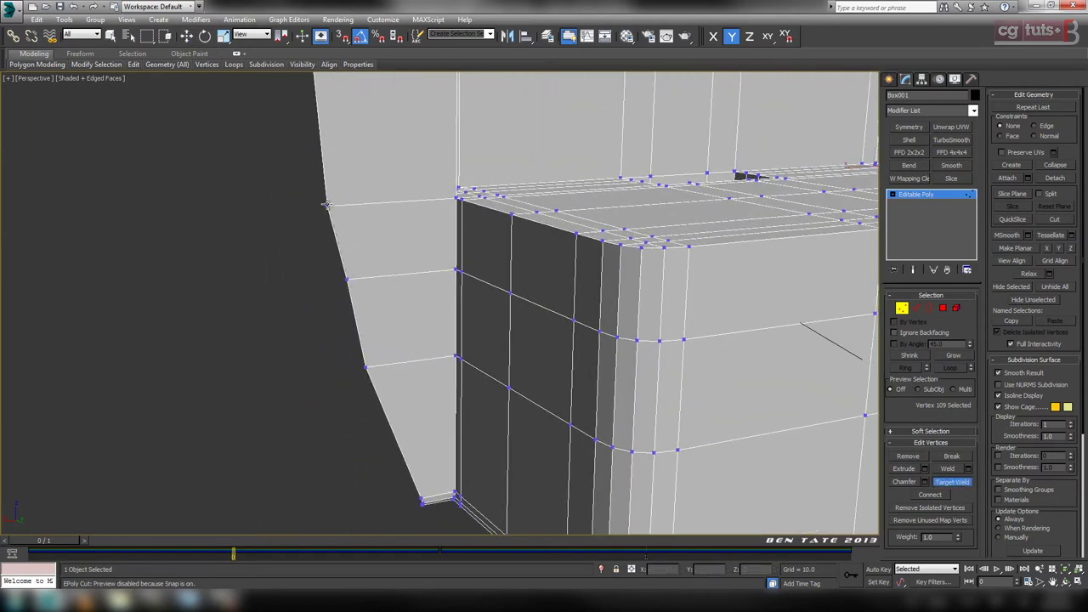
click(455, 270)
On the negative-X side, target-weld the new loop's outermost back-panel vertex to the vertex above it and leave Target Weld.
alt+middle_drag(709, 352, 341, 348)
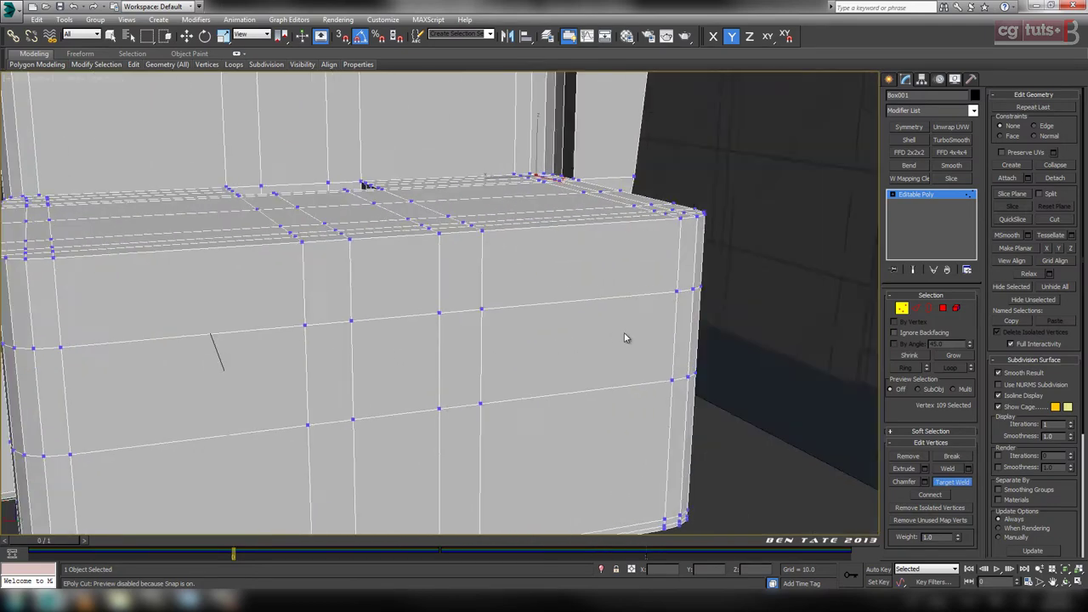
alt+middle_drag(627, 338, 582, 262)
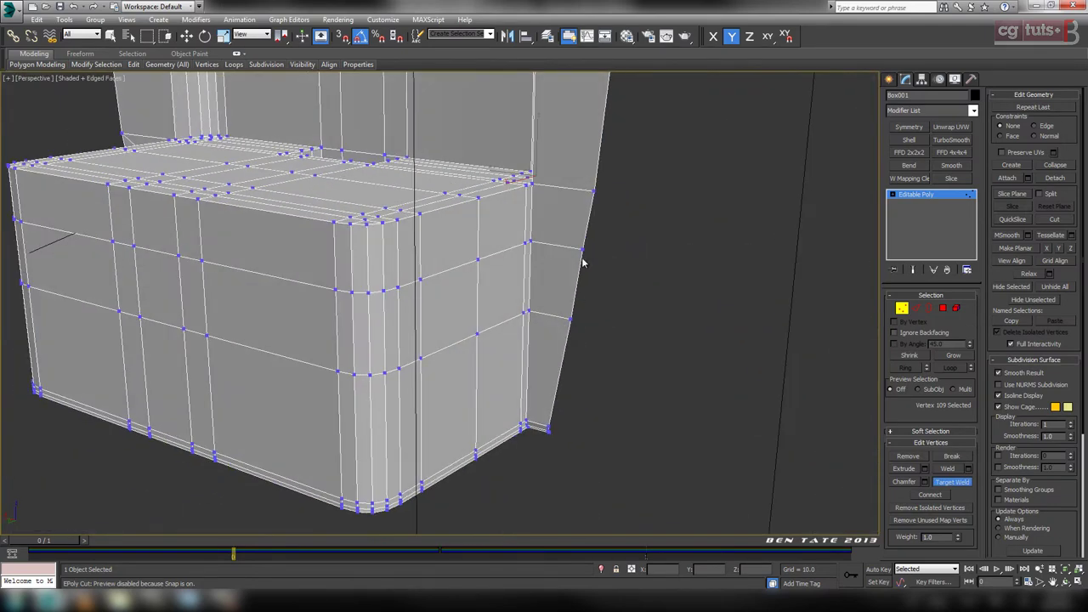
click(595, 193)
alt+middle_drag(516, 362, 521, 288)
key(w)
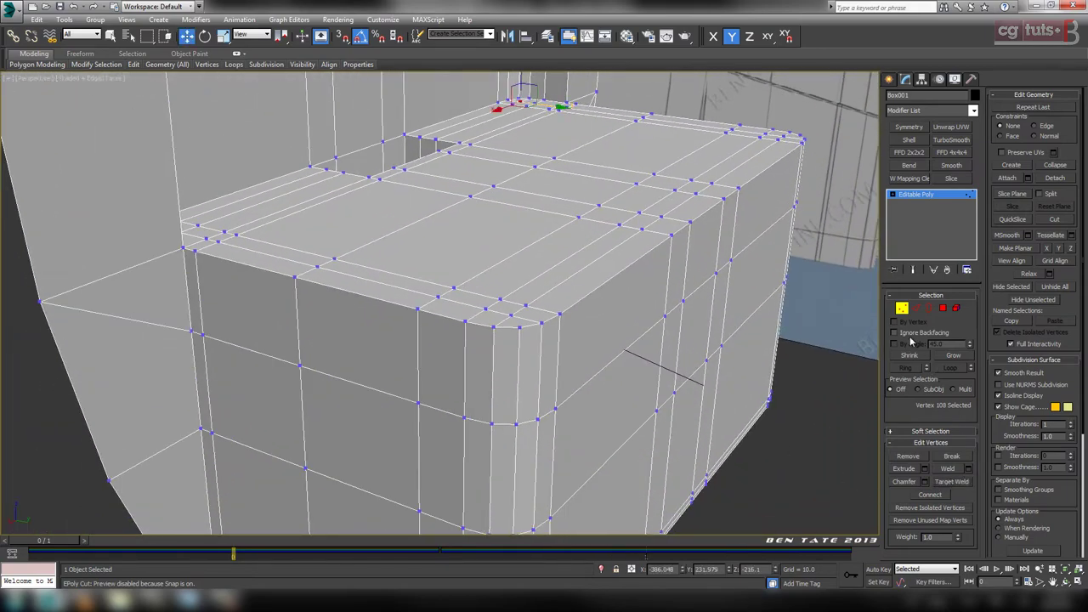
In the side view, select every vertex of the base's upper horizontal edge loop that meets the guide line at the rear.
middle_drag(622, 451, 632, 437)
scroll(632, 438, down, 3)
key(alt+w)
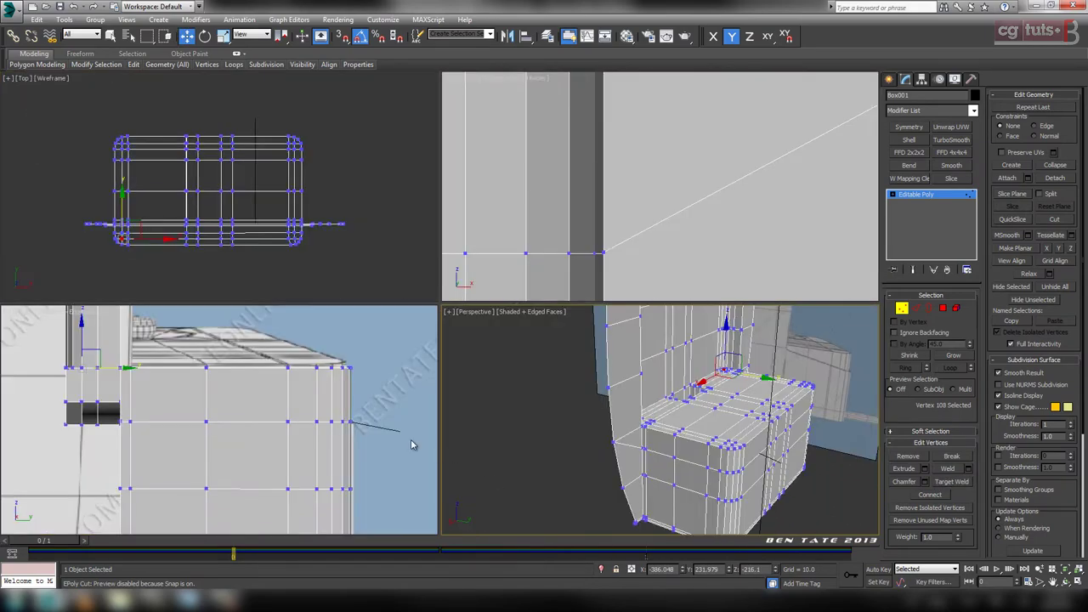
key(alt+w)
middle_drag(445, 454, 489, 438)
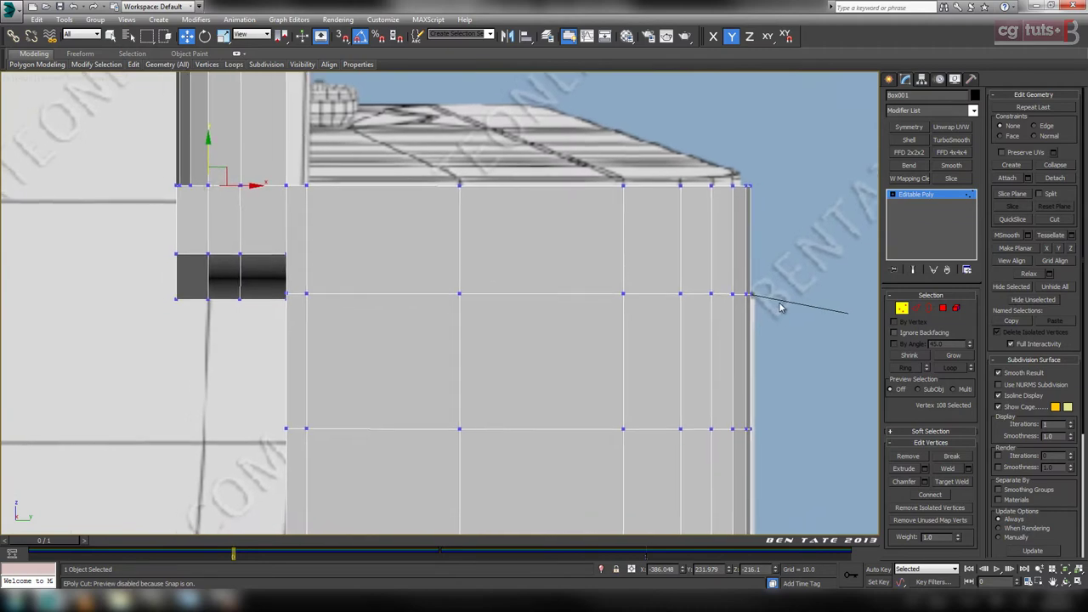
drag(302, 329, 281, 332)
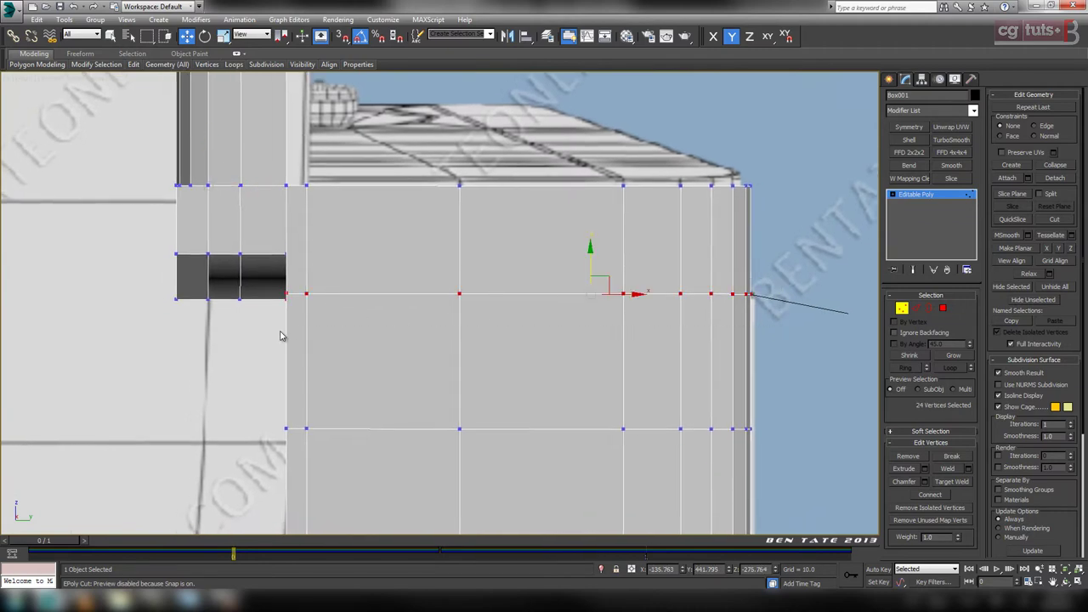
Check the selected loop vertices around both sides of the base in perspective.
key(alt+w)
right_click(683, 471)
key(alt+w)
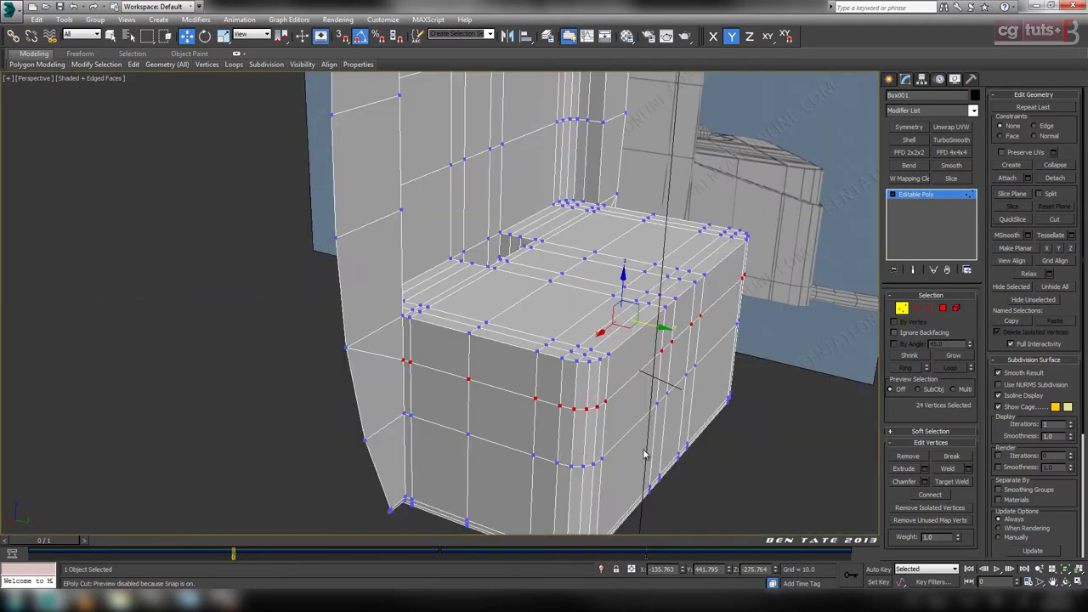
alt+middle_drag(644, 455, 742, 265)
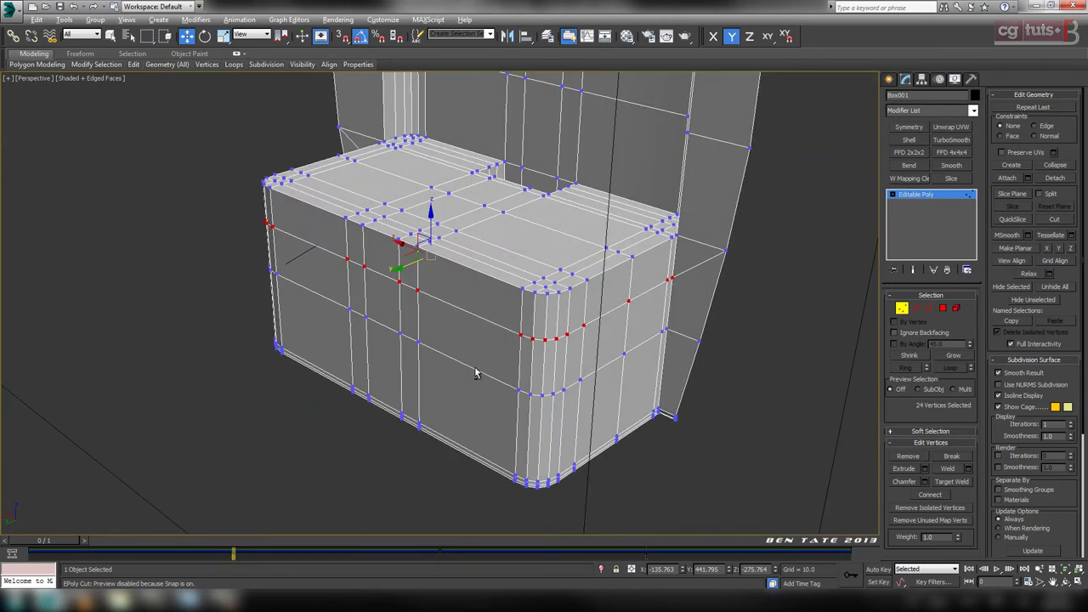
alt+middle_drag(474, 373, 627, 408)
key(alt+w)
right_click(427, 455)
key(alt+w)
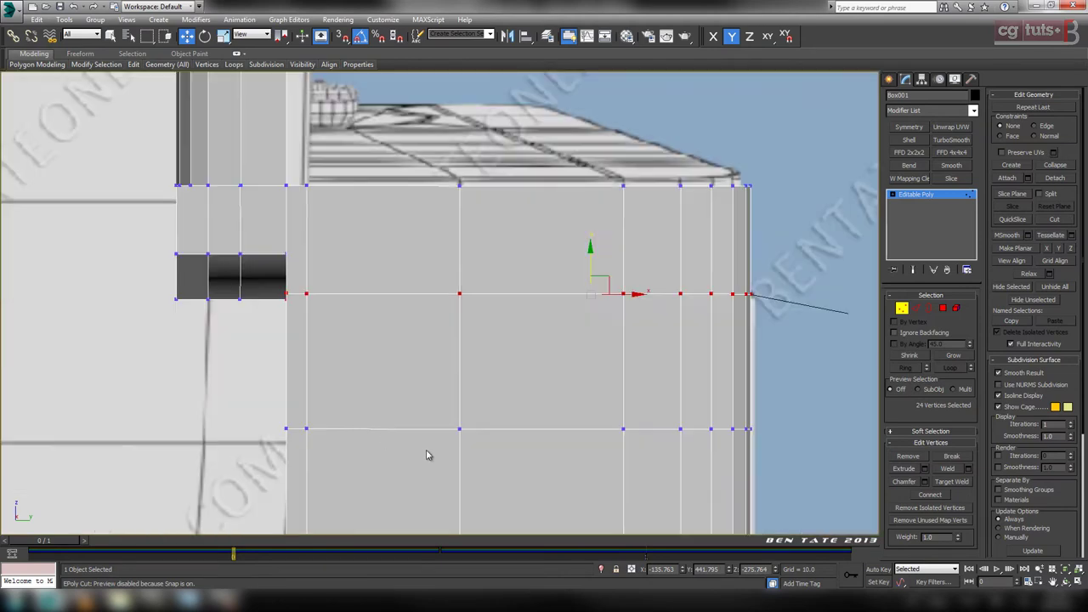
With the mesh see-through, try raising all loop vertices except the rearmost ones until the next column meets the slanted guide line.
middle_drag(725, 468, 619, 397)
key(alt+x)
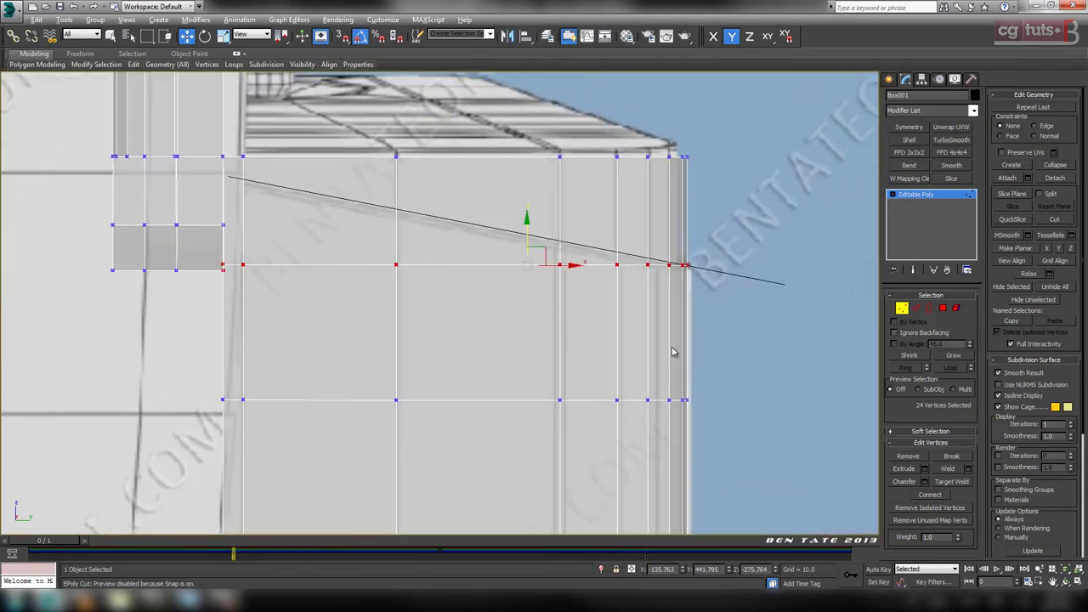
middle_drag(674, 352, 702, 392)
scroll(658, 420, up, 2)
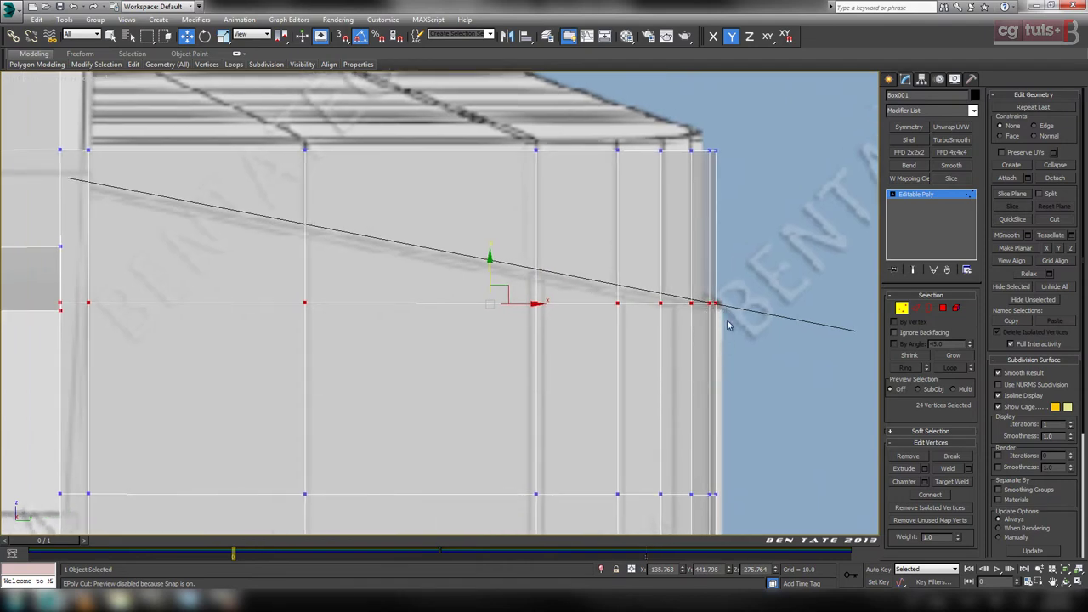
alt+drag(708, 317, 706, 318)
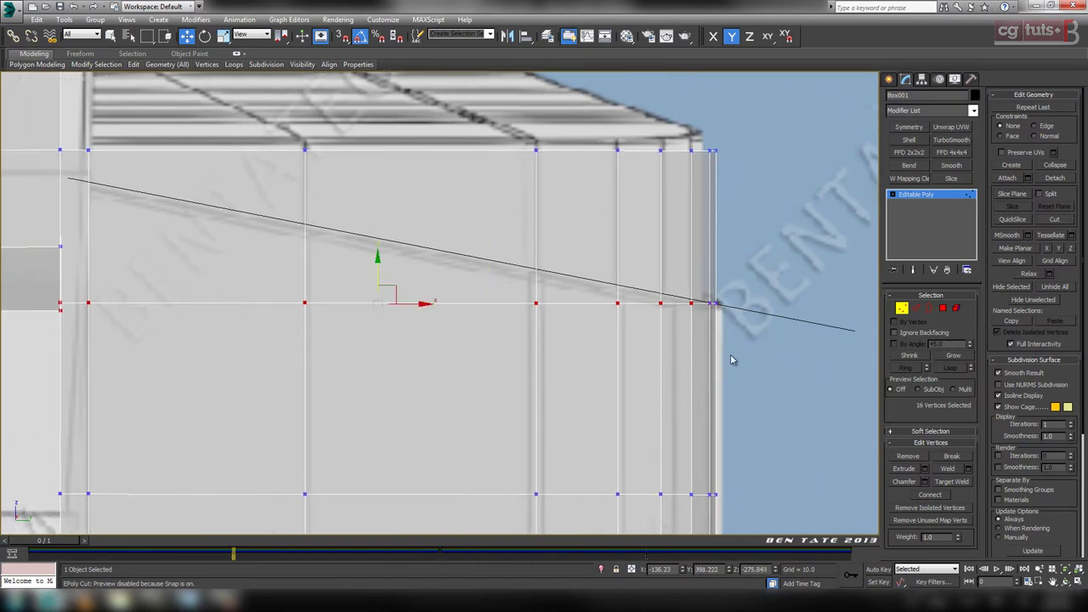
middle_drag(573, 394, 612, 437)
scroll(607, 426, up, 2)
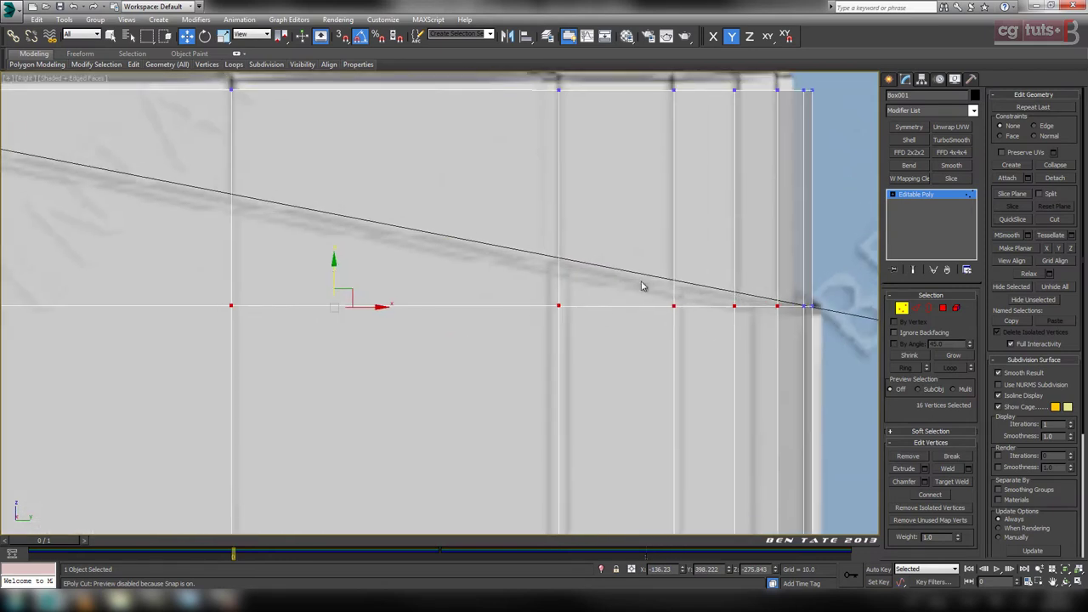
drag(336, 269, 337, 264)
Try to align the next three vertex columns with the guide line, deselecting each aligned column before raising the rest.
alt+click(801, 317)
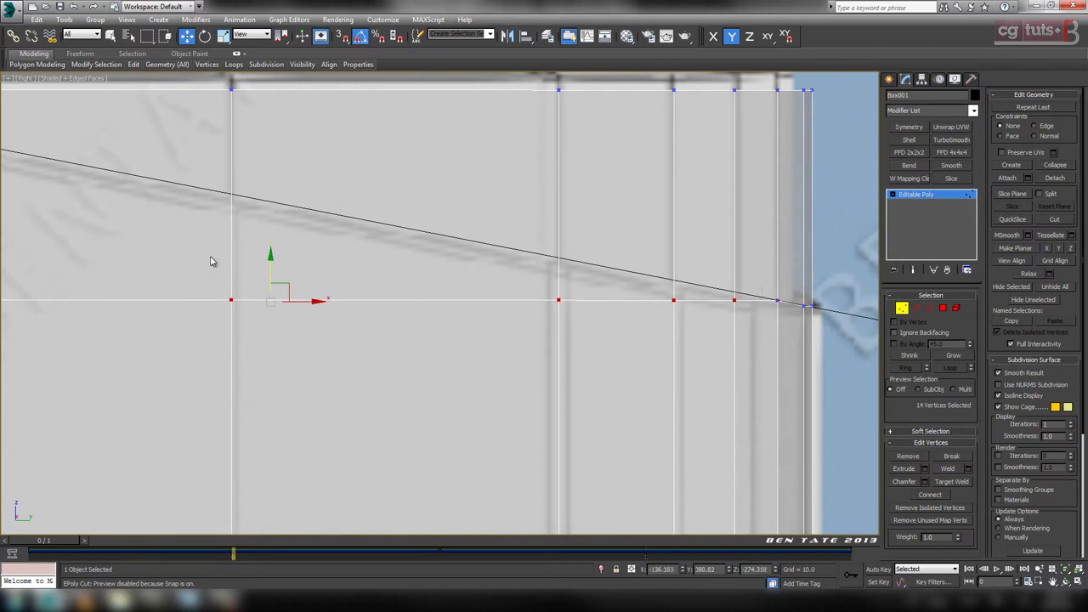
drag(269, 265, 269, 255)
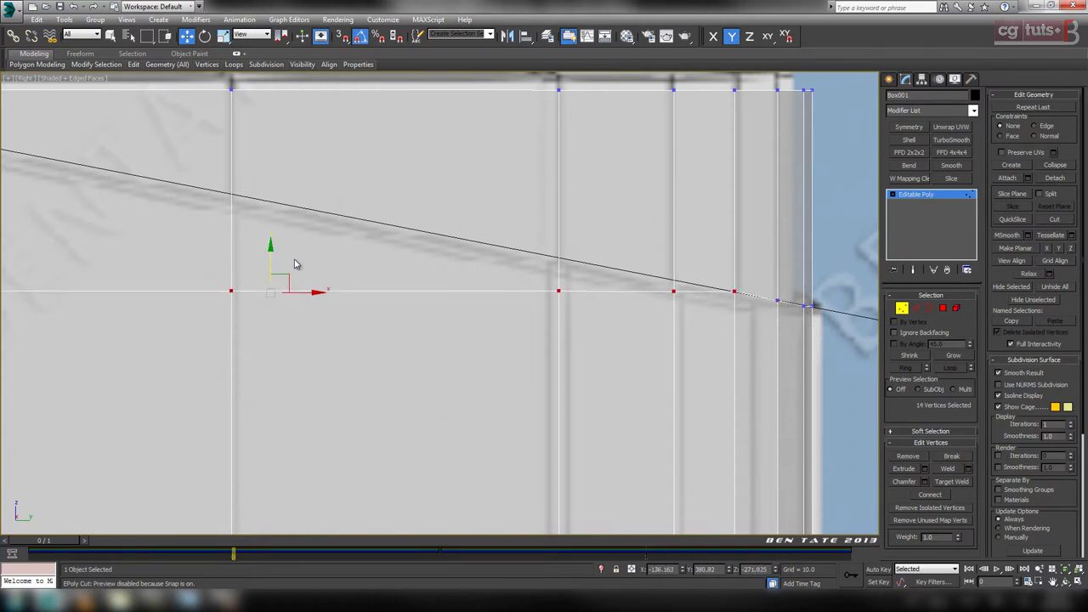
alt+drag(707, 269, 774, 321)
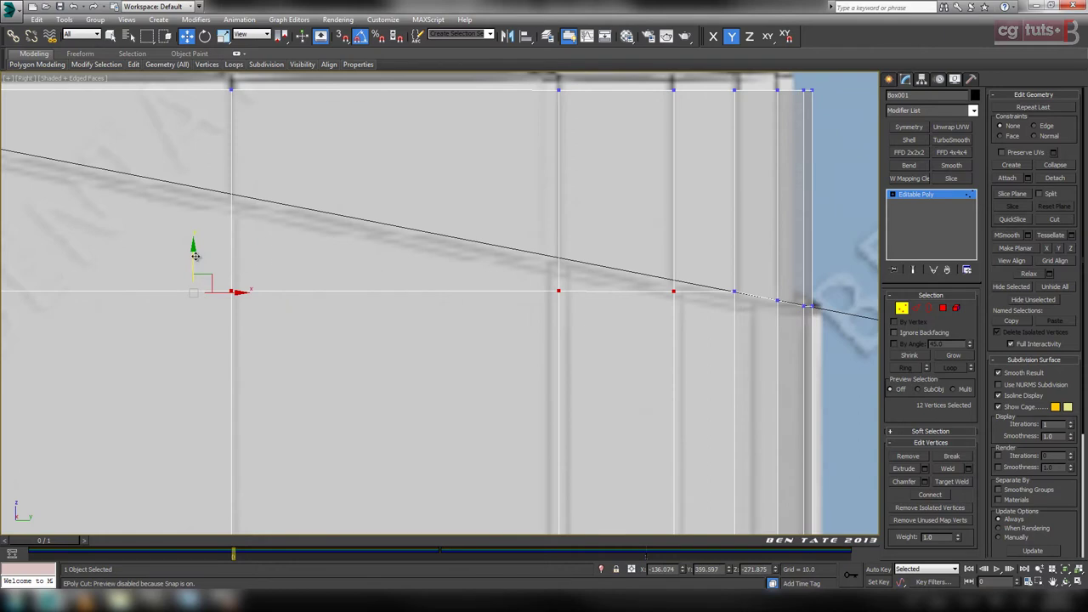
drag(196, 256, 203, 245)
alt+drag(660, 262, 696, 294)
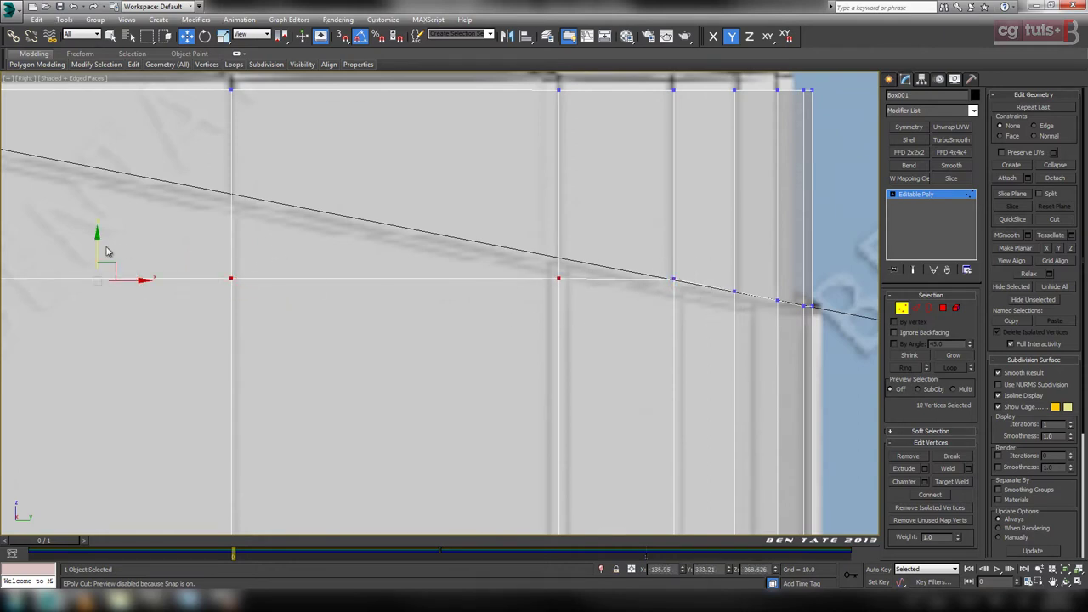
middle_drag(107, 252, 226, 296)
drag(219, 291, 218, 273)
Try to raise the remaining side-panel column and the vertices beside the back panel onto the front part of the guide line.
alt+drag(637, 281, 732, 330)
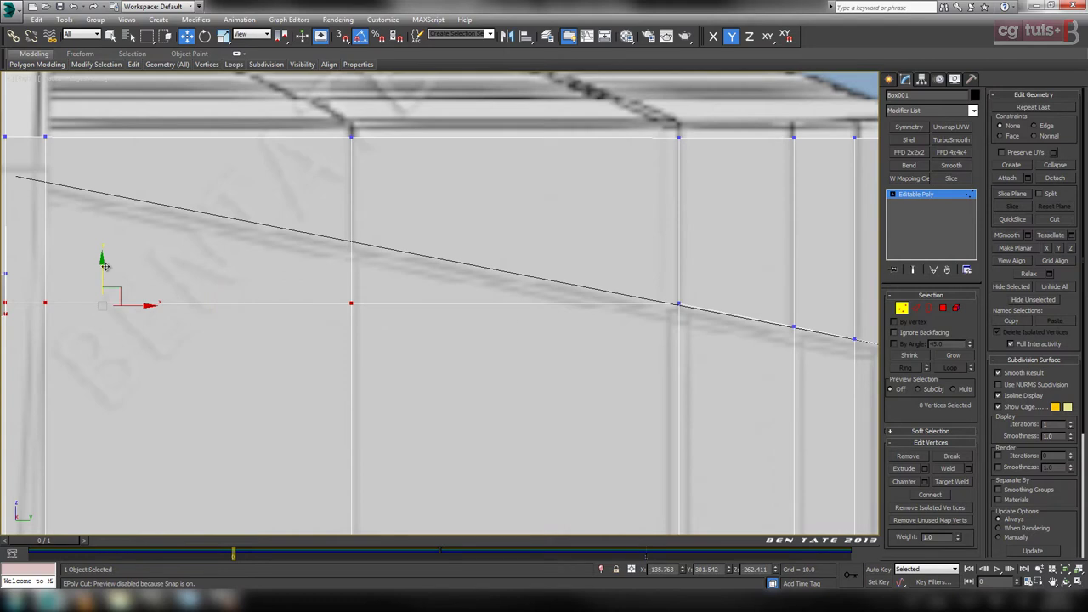
drag(104, 265, 108, 208)
alt+drag(330, 225, 399, 274)
middle_drag(293, 295, 643, 376)
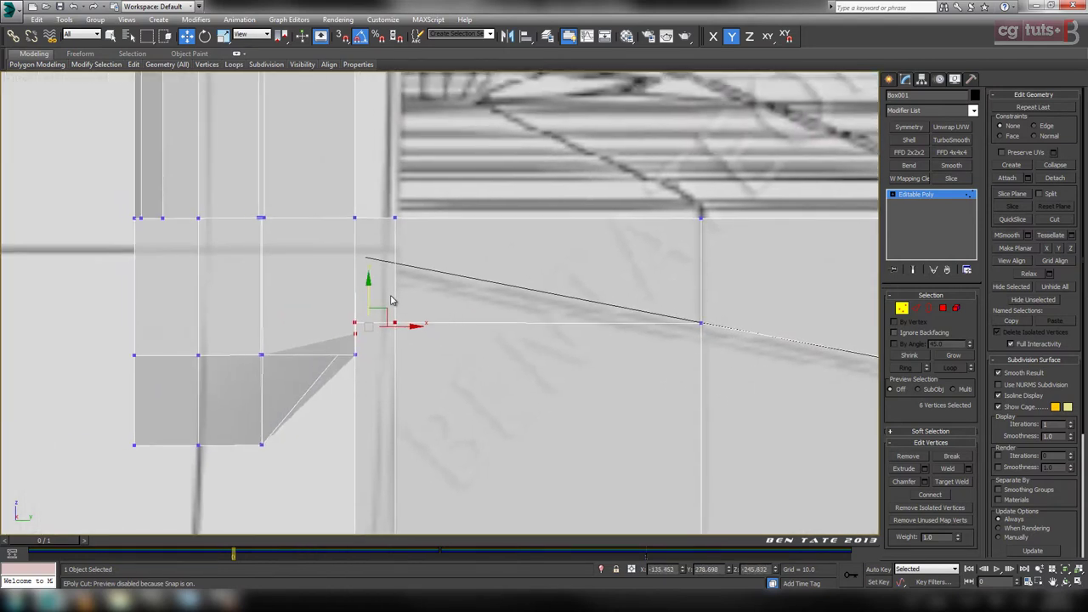
drag(369, 292, 369, 236)
Inspect the raised loop vertices and the rounded notch beneath the machine's back panel from below in perspective.
key(alt+w)
right_click(686, 449)
key(alt+w)
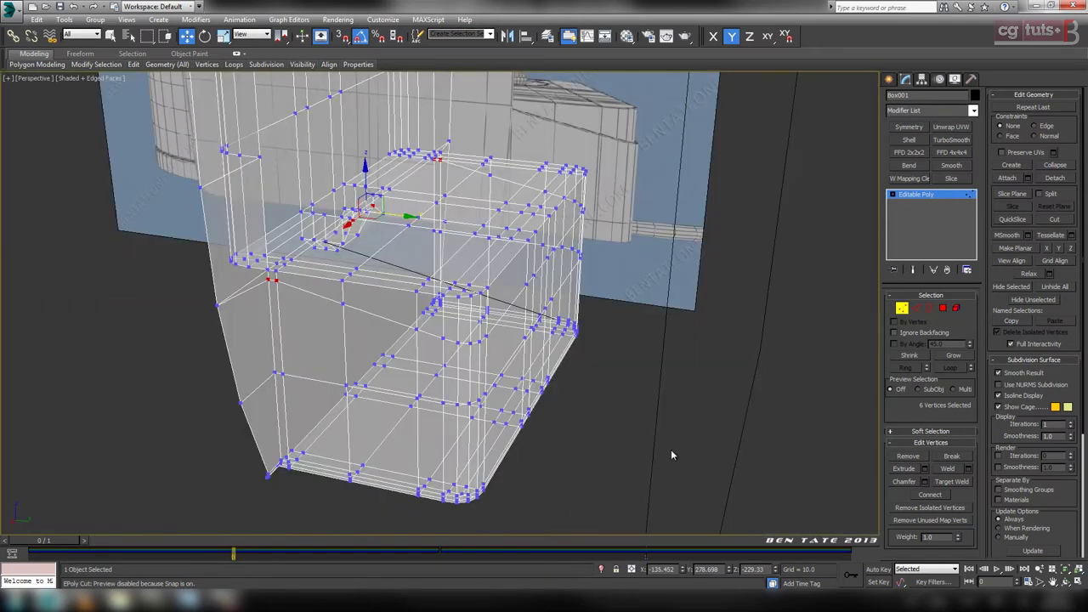
key(alt+x)
mouse_move(604, 431)
alt+middle_down()
mouse_move(468, 443)
mouse_move(372, 416)
mouse_move(411, 385)
mouse_move(419, 363)
mouse_move(427, 375)
mouse_move(416, 377)
mouse_move(428, 360)
mouse_move(498, 440)
alt+middle_up()
scroll(449, 338, up, 4)
scroll(401, 404, up, 2)
middle_drag(401, 404, 485, 488)
scroll(484, 487, down, 2)
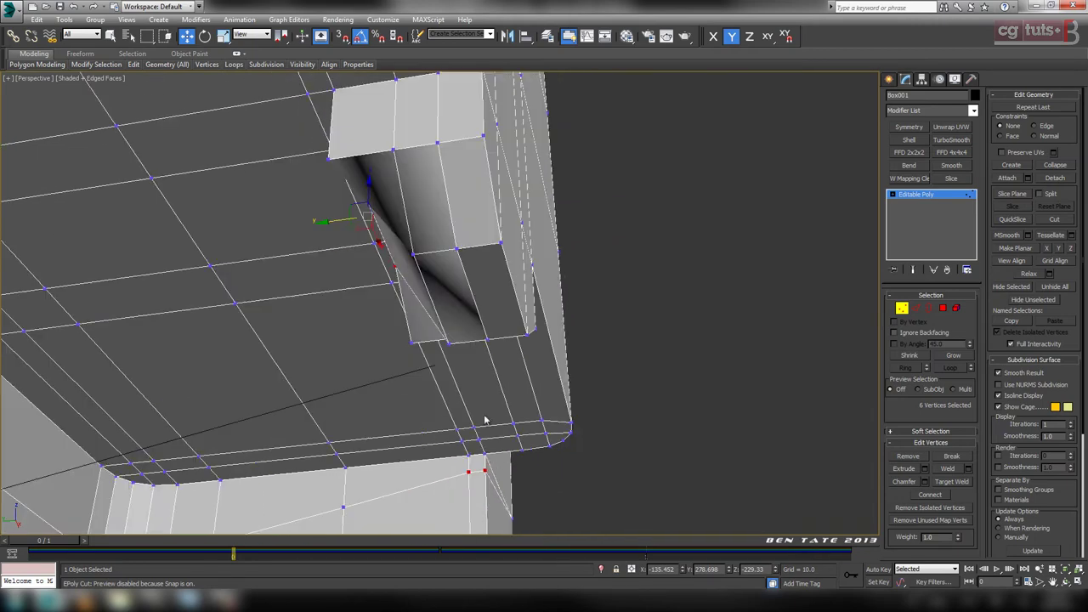
scroll(491, 387, up, 5)
scroll(518, 388, down, 10)
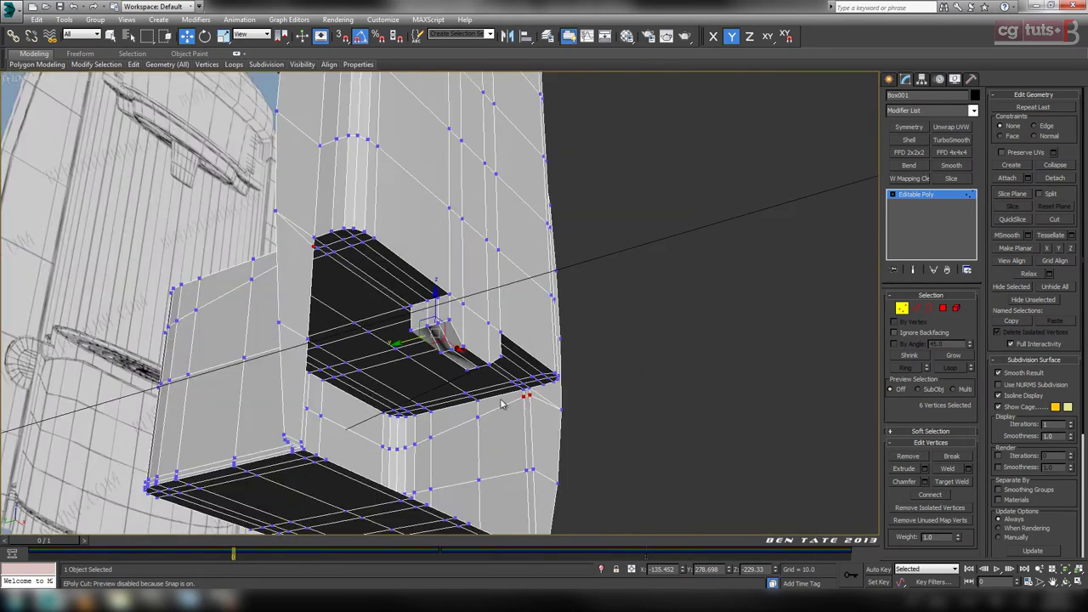
Undo the latest vertex raises and remove the rounded notch's vertices from the loop selection.
key(alt+x)
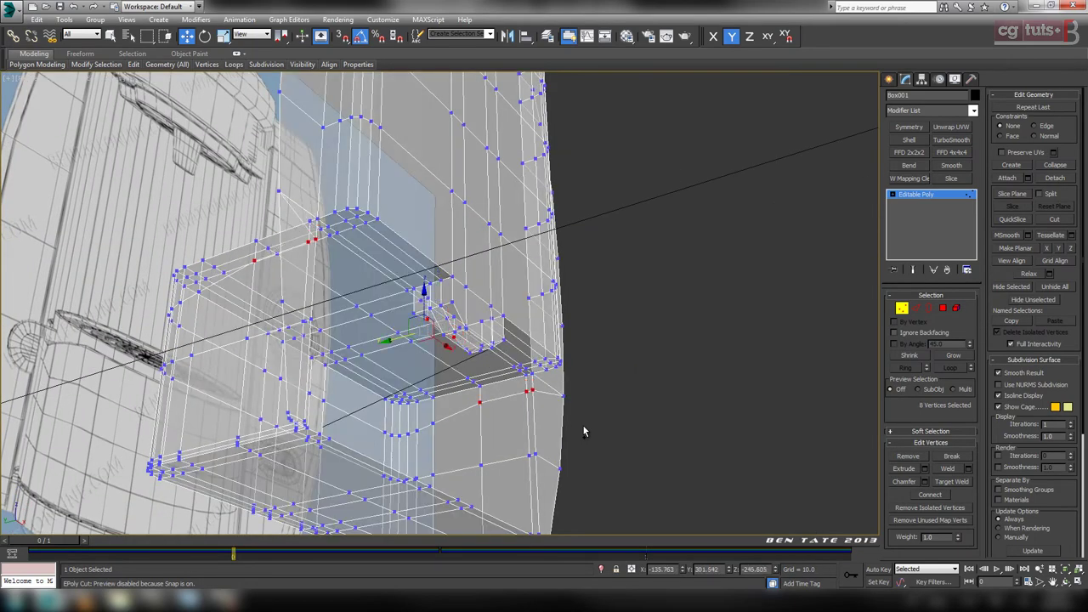
key(ctrl+z)
key(ctrl+z)
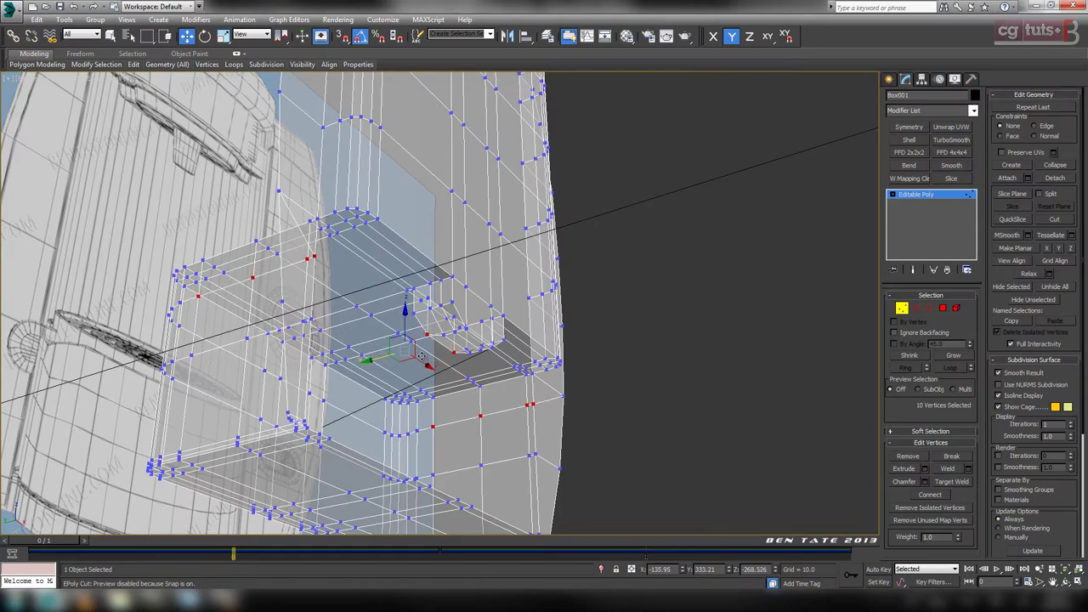
key(alt+x)
alt+middle_drag(508, 420, 611, 431)
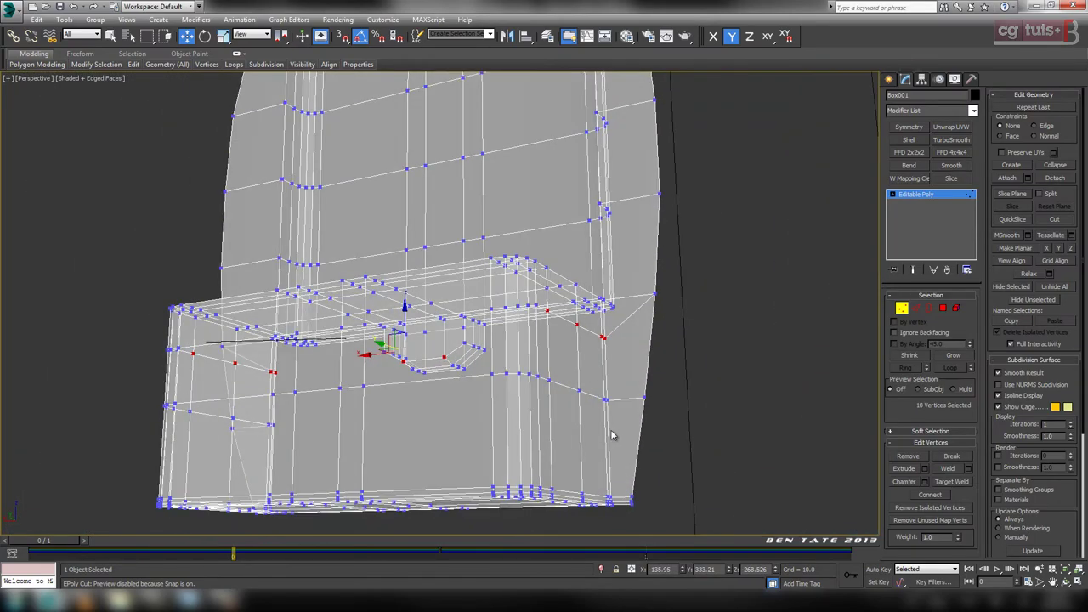
middle_drag(545, 453, 588, 440)
scroll(585, 435, up, 3)
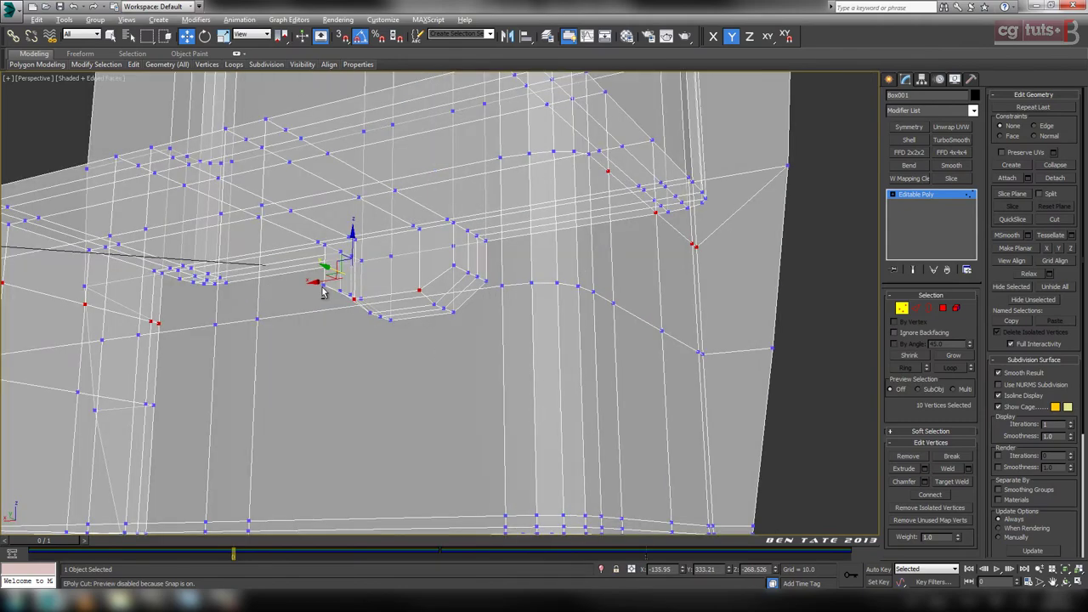
alt+click(400, 287)
In the side view, undo the remaining vertex raises and deselections so the edge loop is level again.
scroll(483, 364, down, 4)
alt+middle_drag(485, 383, 541, 415)
scroll(561, 402, up, 2)
key(alt+w)
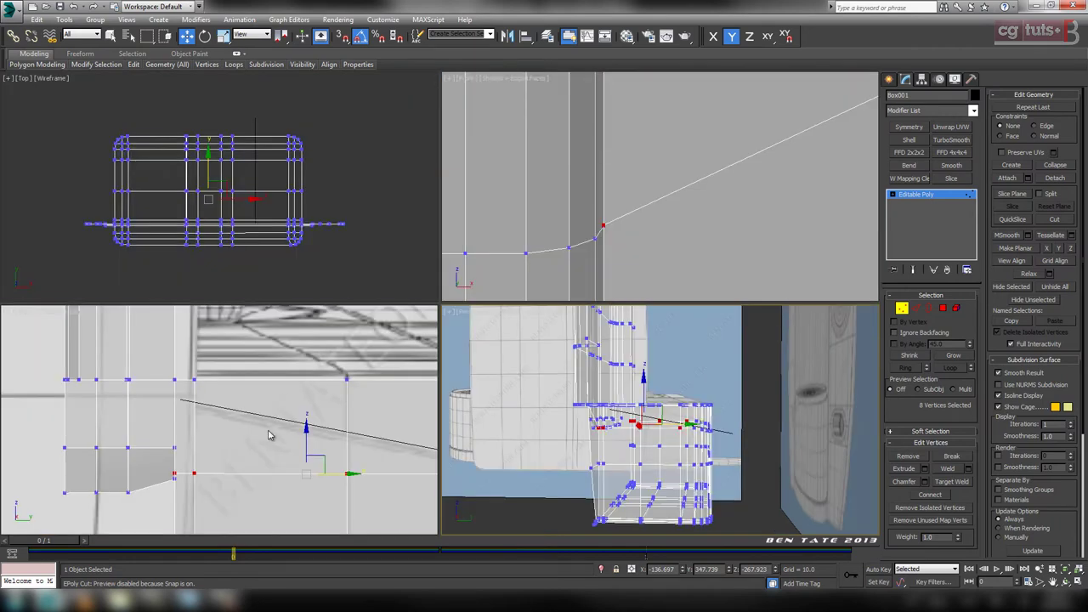
middle_click(267, 432)
key(alt+w)
scroll(451, 423, down, 3)
middle_drag(814, 444, 603, 424)
scroll(433, 425, up, 2)
middle_drag(433, 425, 592, 424)
key(ctrl+z)
key(ctrl+z)
key(ctrl+z)
key(ctrl+z)
key(ctrl+z)
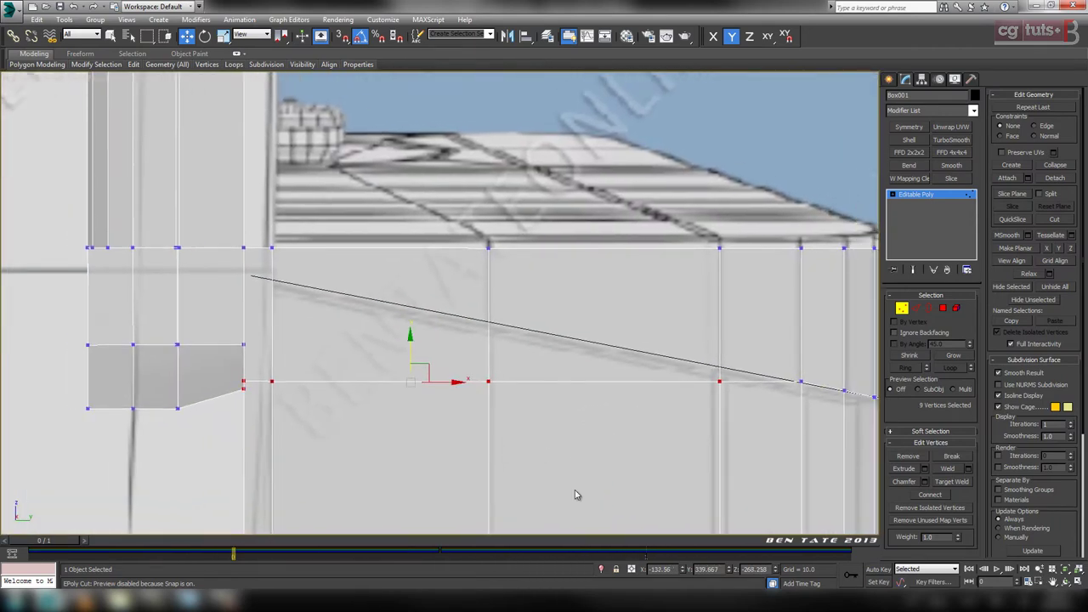
key(ctrl+z)
key(ctrl+z)
key(ctrl+z)
key(ctrl+z)
key(ctrl+z)
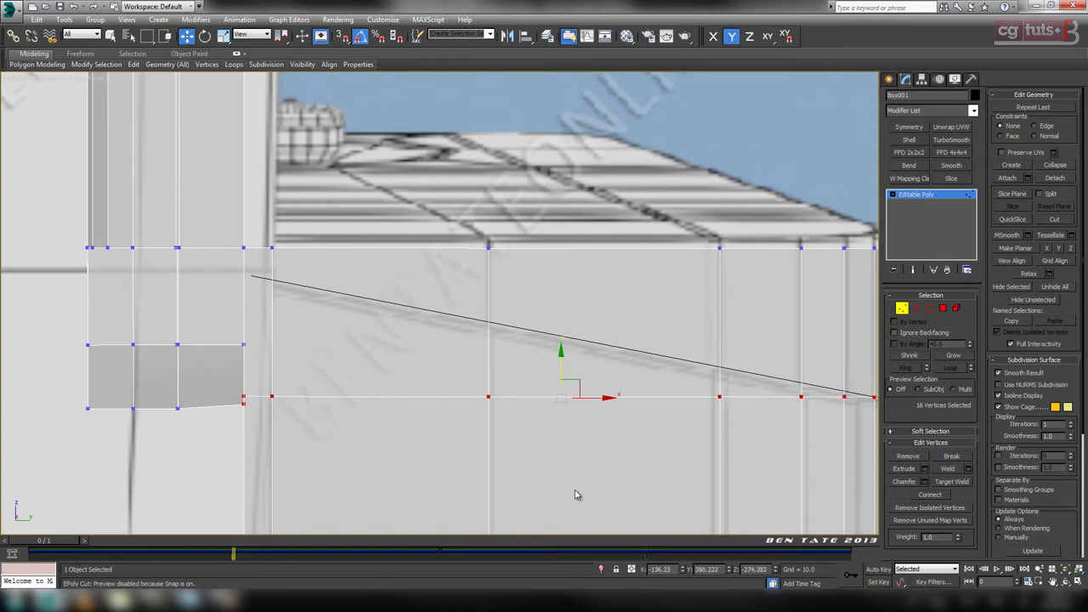
From below in perspective, deselect the rounded notch's two vertices, keeping only the base's loop vertices selected.
middle_drag(554, 451, 536, 412)
key(alt+w)
right_click(609, 475)
key(alt+w)
alt+middle_drag(609, 479, 472, 372)
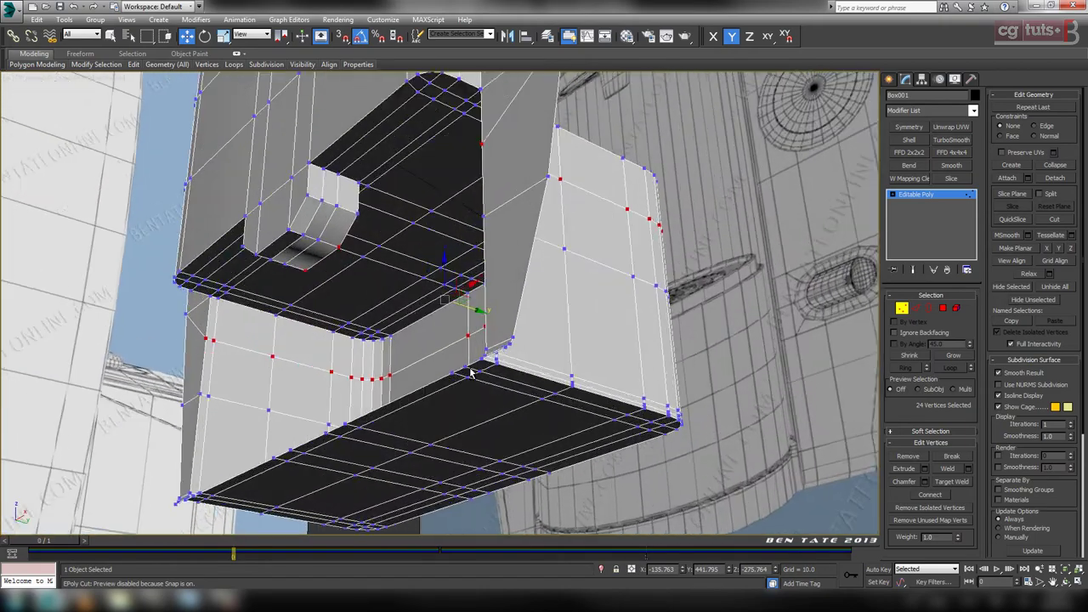
alt+drag(302, 285, 301, 285)
In the see-through side view, deselect the rearmost loop vertices and raise the rest until the next column touches the guide line.
key(alt+w)
right_click(246, 462)
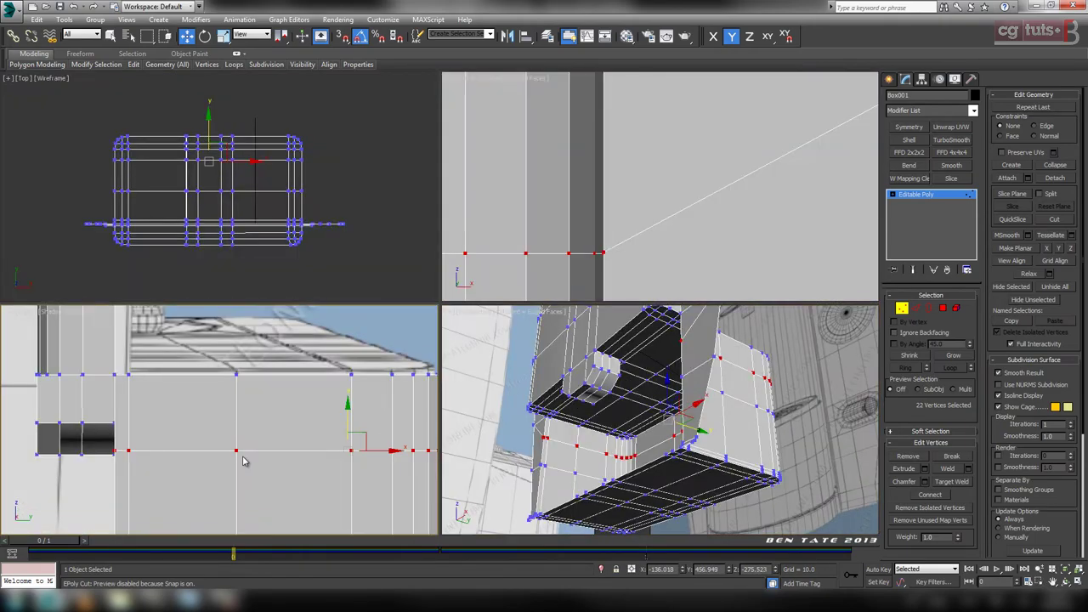
key(alt+w)
middle_drag(460, 460, 358, 469)
key(alt+x)
middle_drag(676, 413, 541, 429)
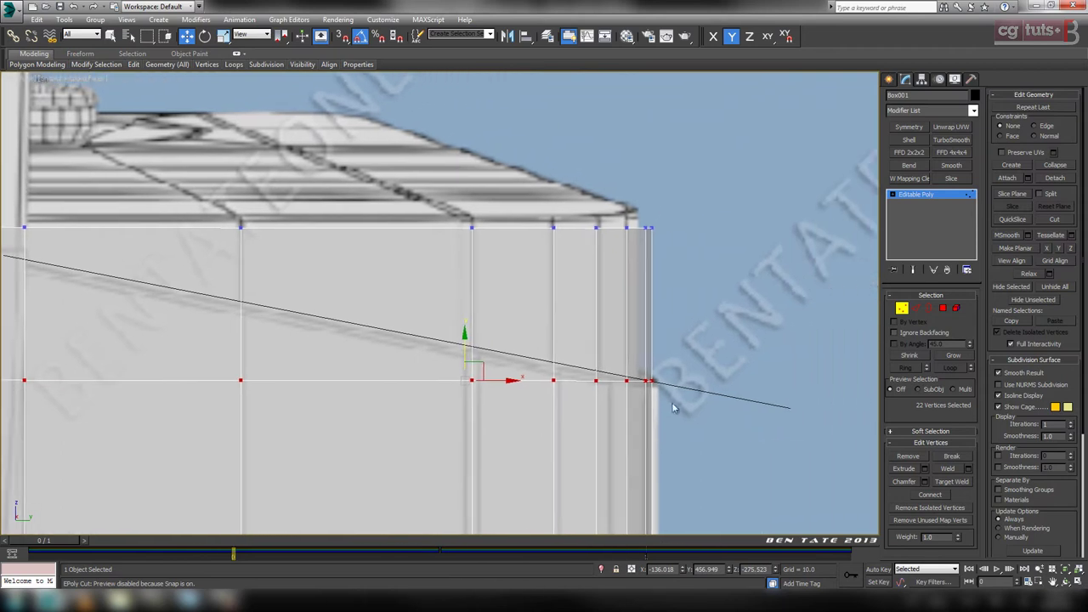
alt+click(647, 382)
scroll(368, 348, up, 4)
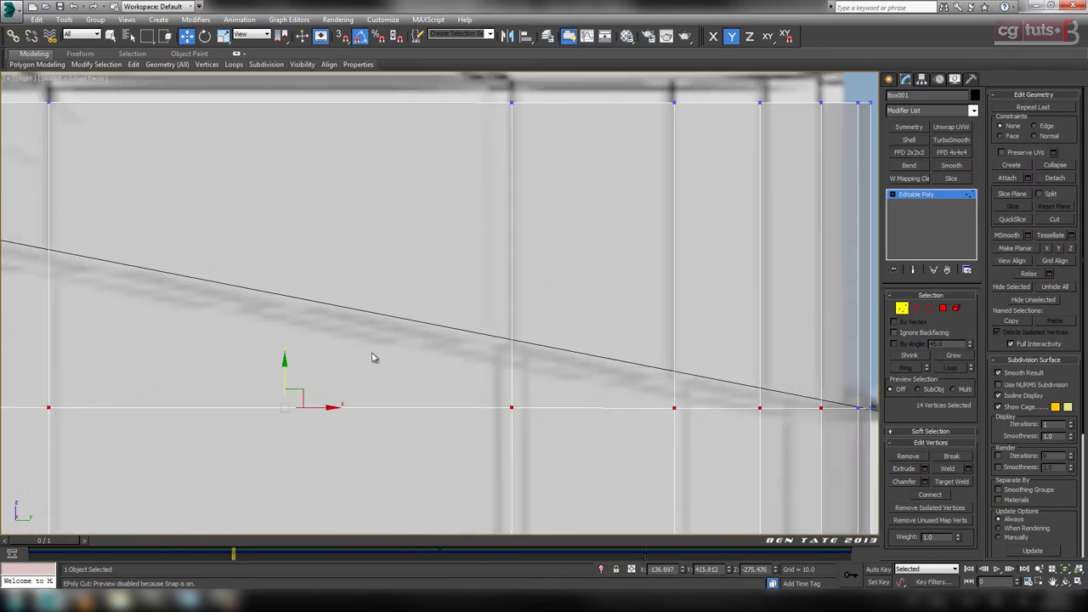
drag(292, 371, 295, 361)
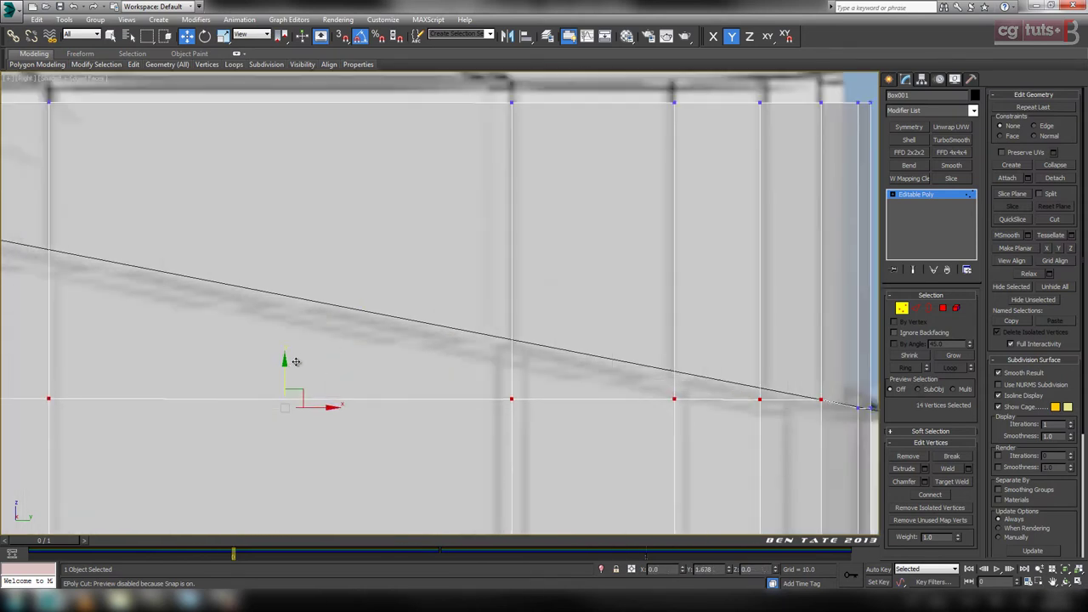
Align the next two corner vertex columns with the guide line, deselecting each aligned column before raising the remaining vertices.
alt+click(822, 407)
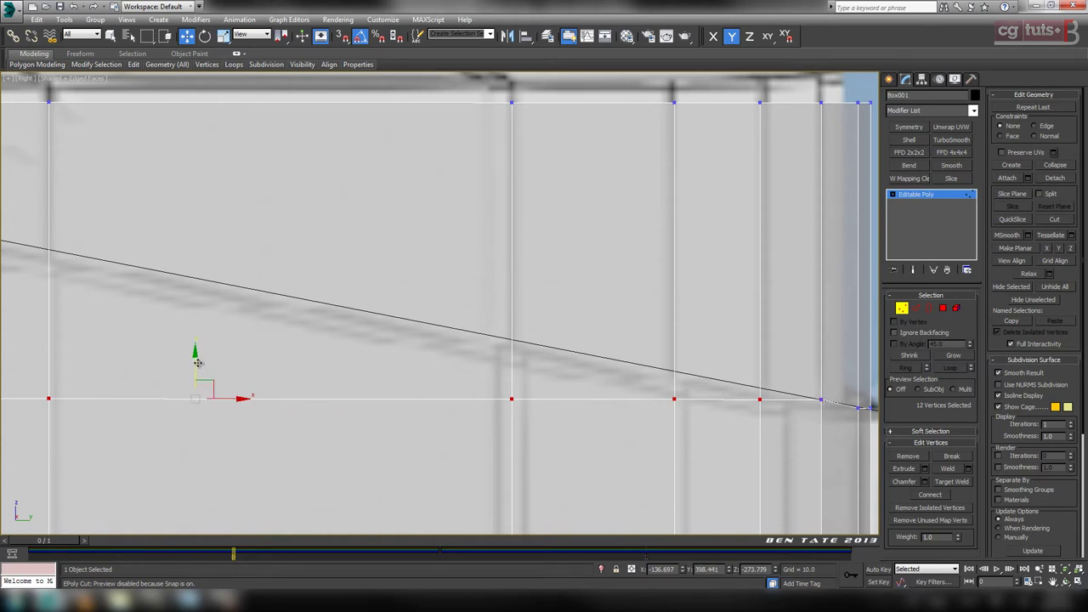
drag(198, 364, 200, 351)
alt+drag(733, 365, 800, 422)
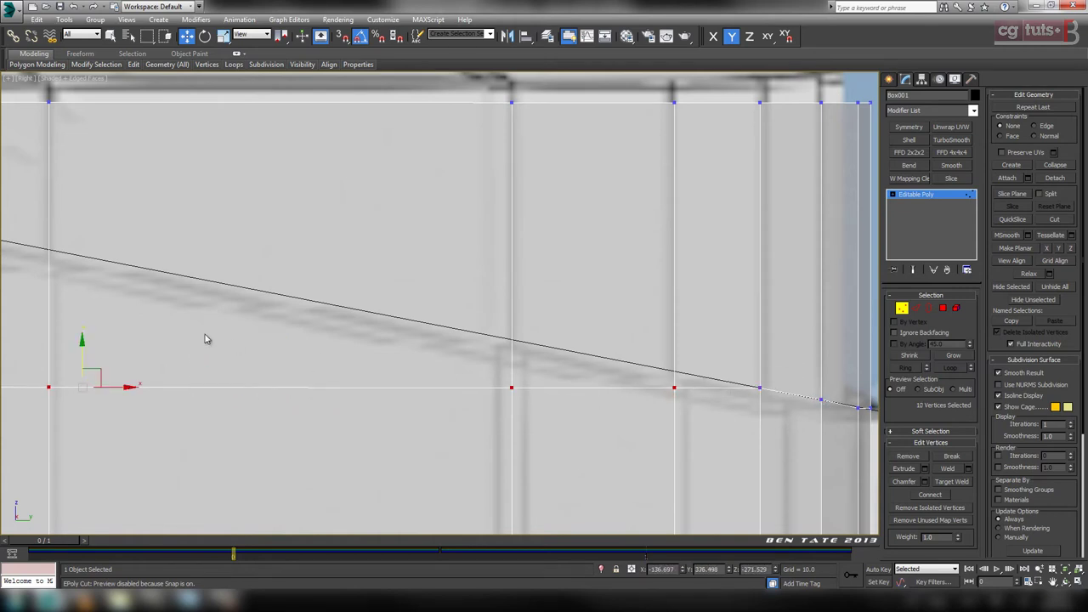
drag(85, 349, 88, 336)
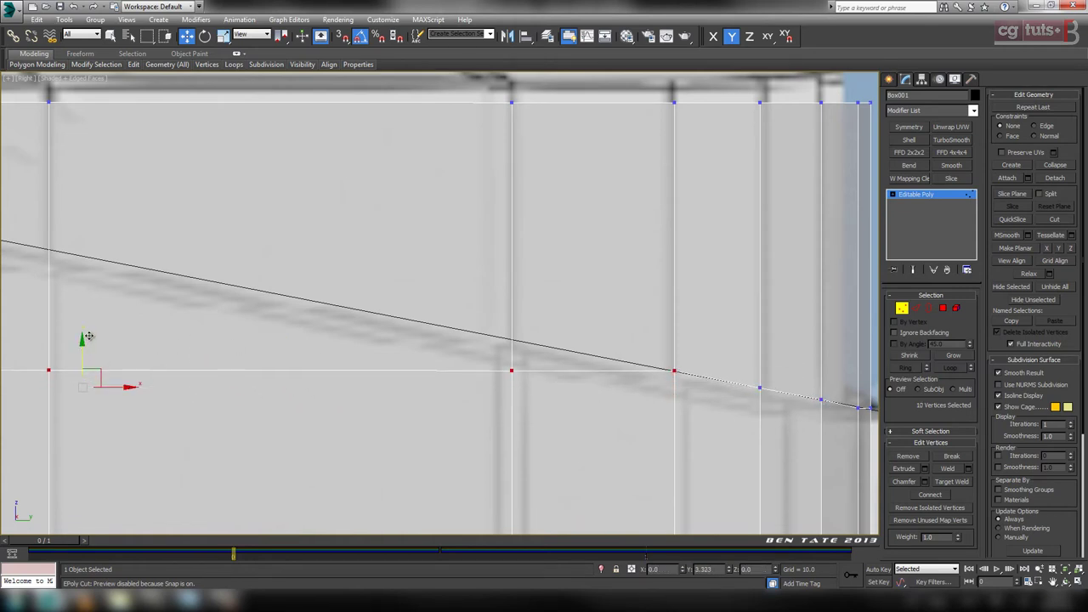
Raise the two side-panel vertex columns onto the guide line in turn, leaving only the vertices beside the back panel selected.
alt+drag(610, 352, 696, 388)
middle_drag(389, 402, 532, 398)
scroll(162, 339, down, 3)
drag(115, 326, 115, 312)
alt+drag(380, 334, 423, 355)
middle_drag(388, 374, 760, 414)
drag(390, 344, 563, 353)
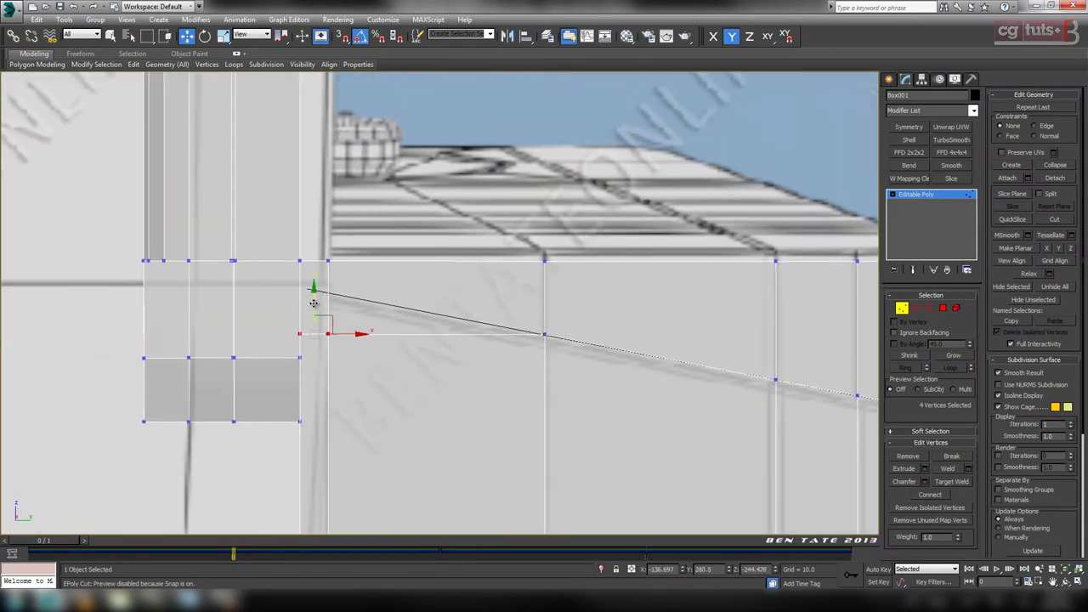
Raise the last loop vertices beside the back panel onto the guide line, then return to an opaque perspective view.
drag(314, 304, 298, 251)
key(alt+w)
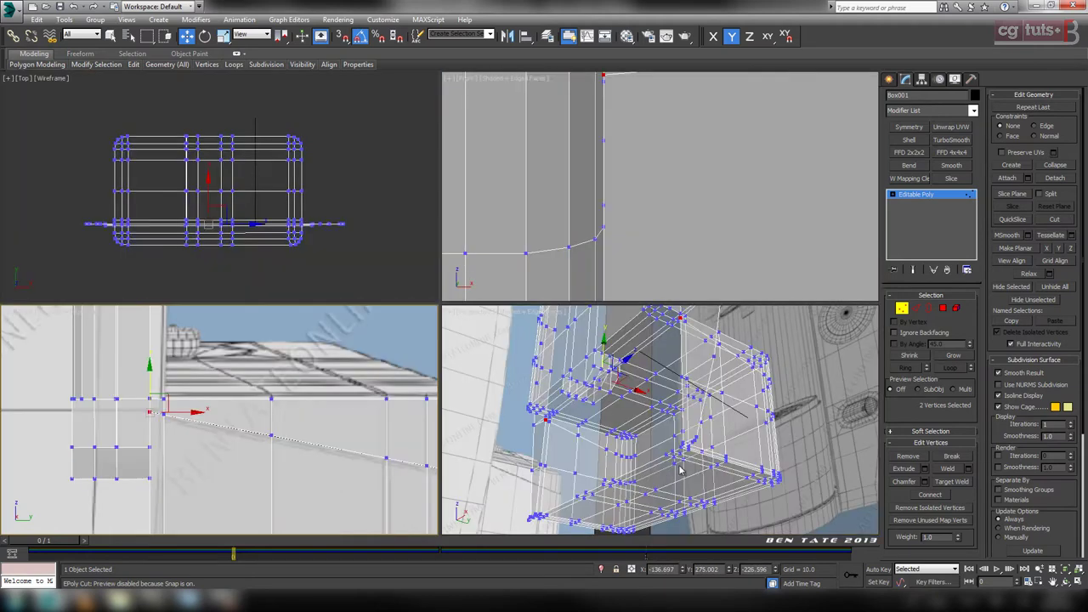
right_click(680, 470)
key(alt+w)
key(alt+x)
alt+middle_drag(679, 470, 608, 352)
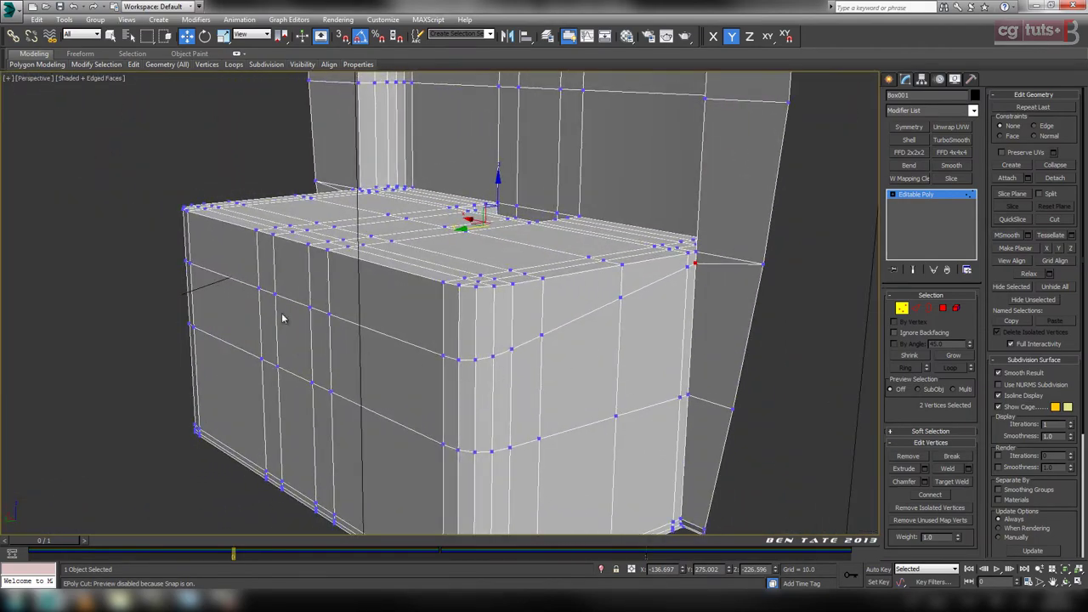
middle_drag(611, 420, 587, 428)
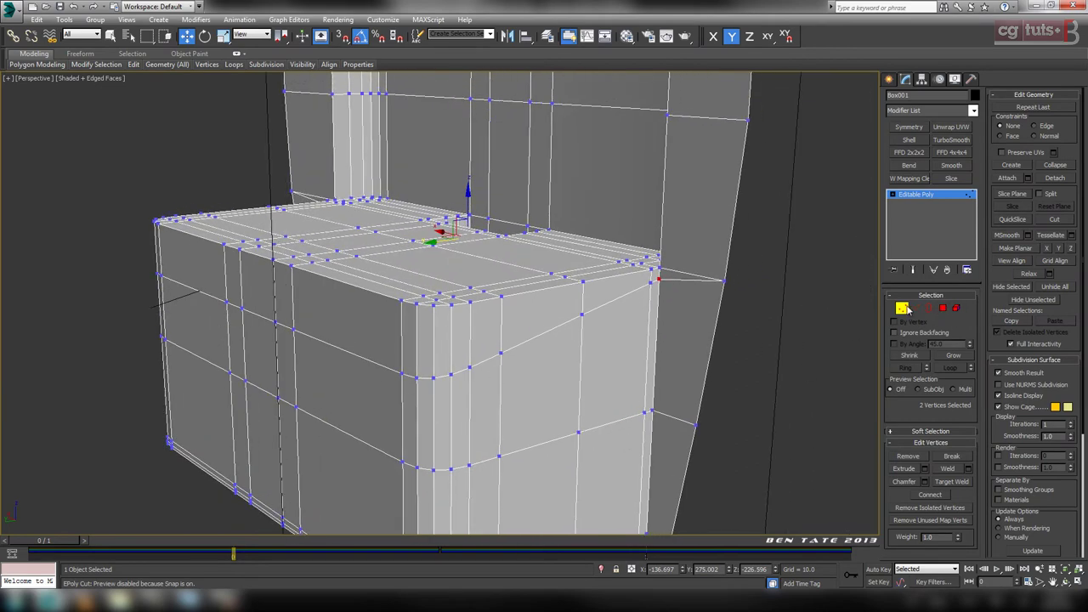
Finish vertex editing on the machine body and delete the guide line.
click(903, 308)
click(173, 299)
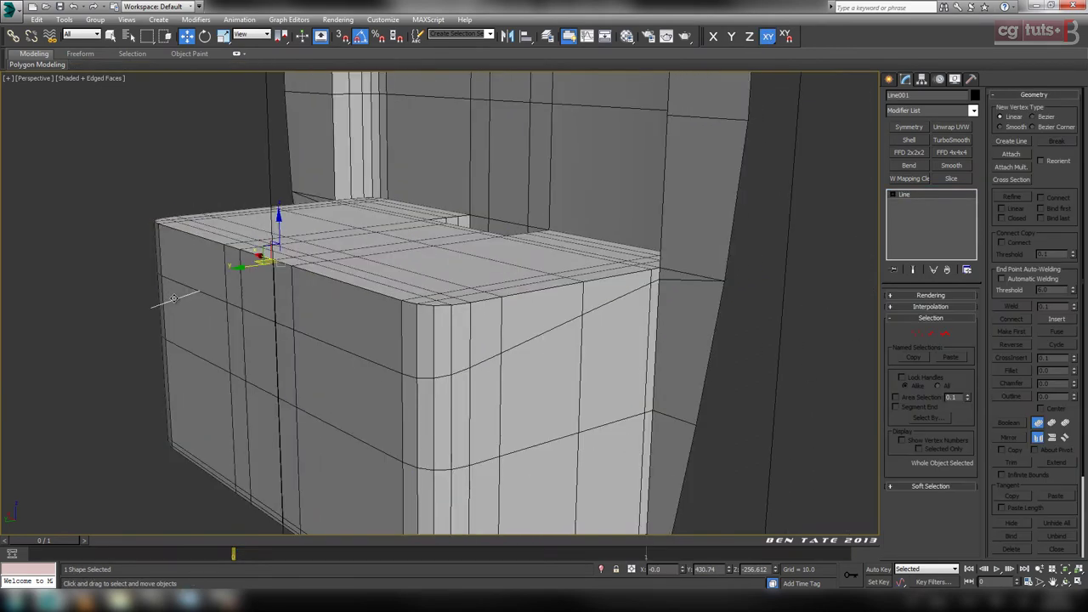
click(145, 314)
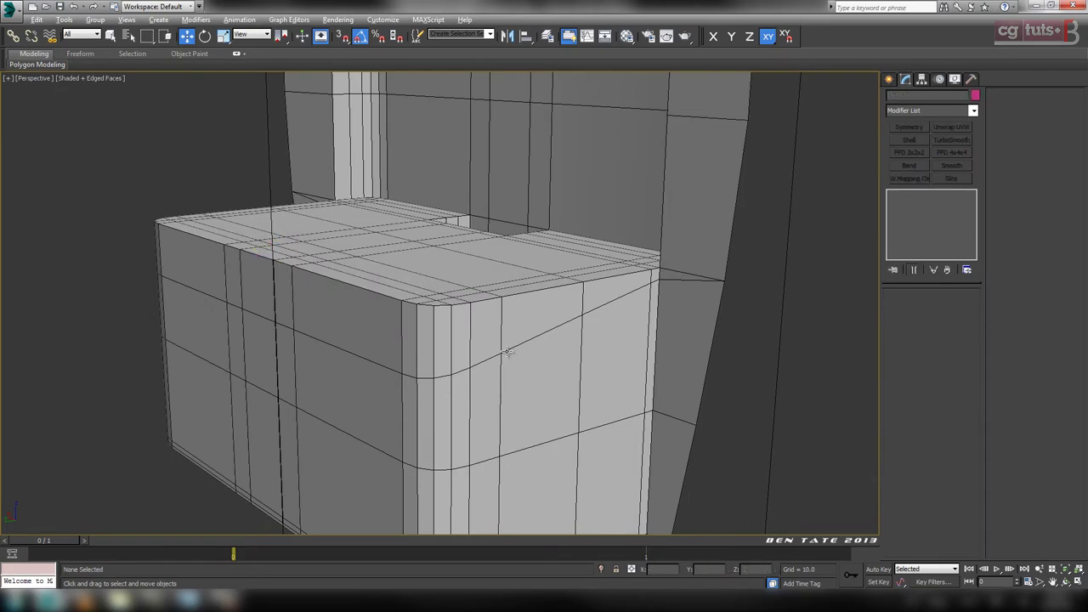
Examine the slanted edge loop around the rear base's corners, sides and back face.
alt+middle_drag(507, 351, 748, 412)
middle_drag(545, 349, 326, 387)
scroll(508, 364, up, 5)
mouse_move(508, 365)
middle_down()
mouse_move(556, 377)
mouse_move(550, 365)
mouse_move(394, 366)
mouse_move(454, 371)
mouse_move(449, 388)
mouse_move(498, 380)
middle_up()
scroll(556, 377, down, 5)
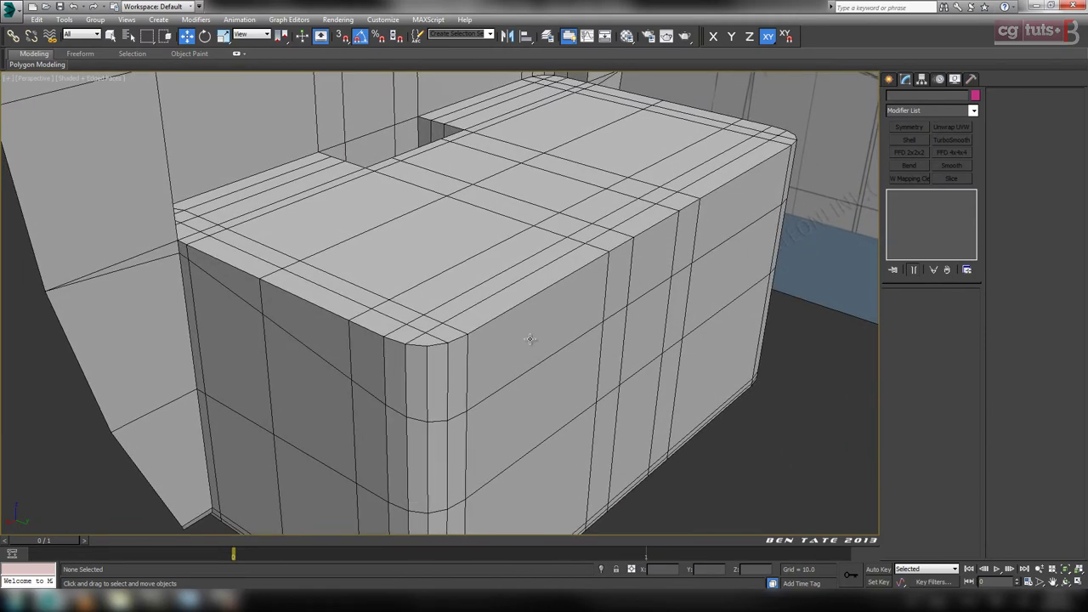
middle_drag(589, 408, 552, 383)
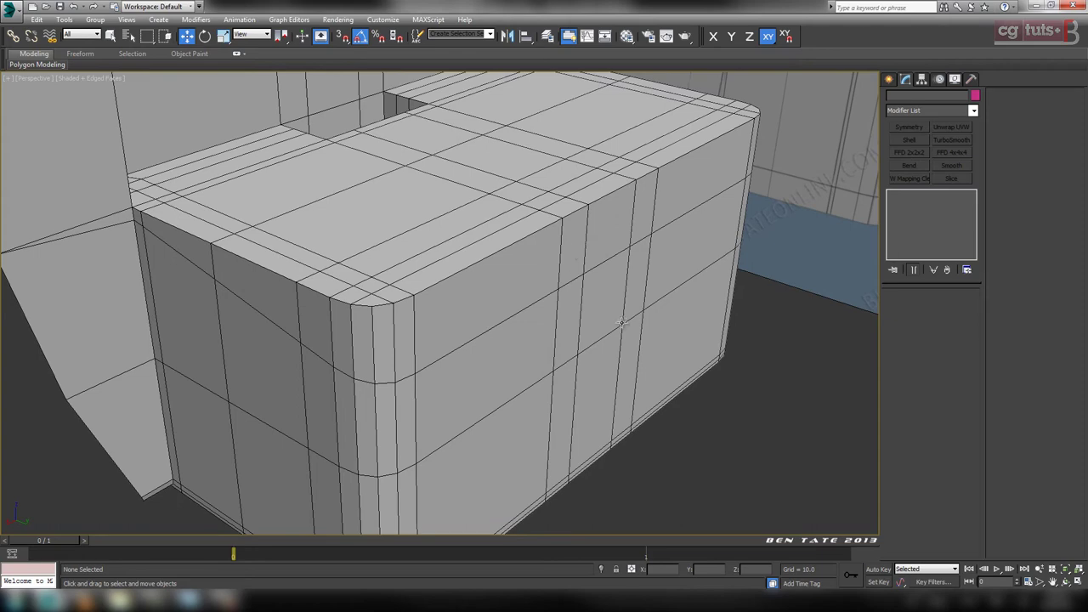
alt+middle_drag(595, 204, 610, 319)
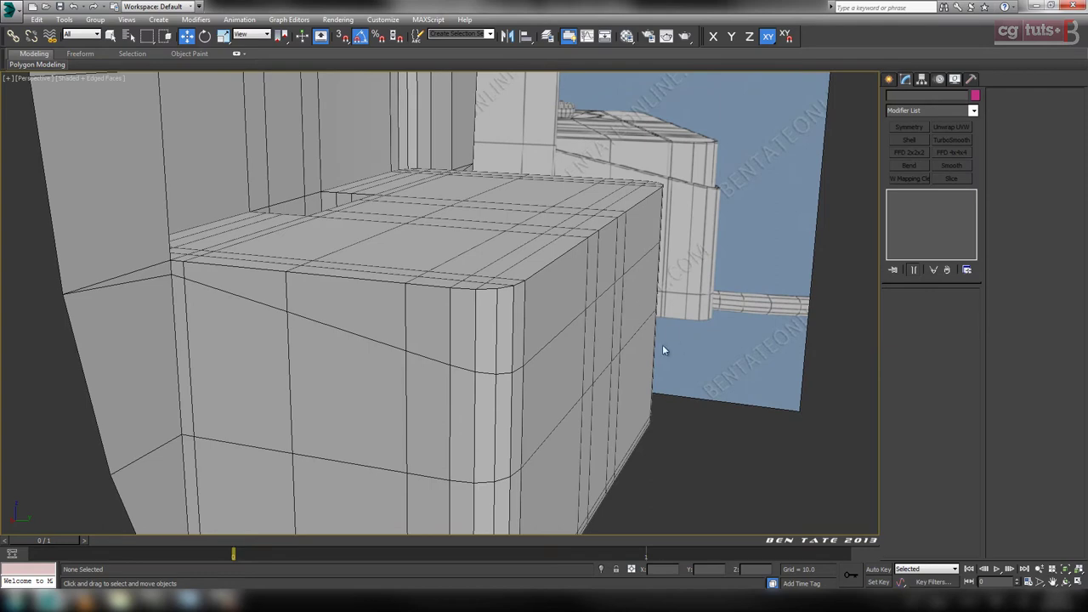
alt+middle_drag(664, 350, 525, 409)
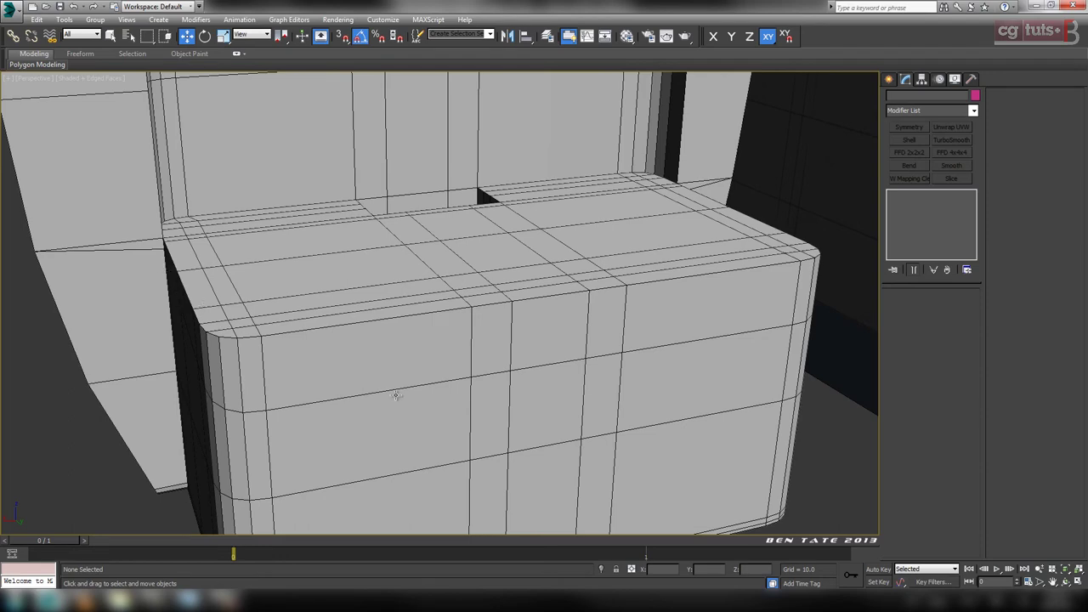
alt+middle_drag(397, 395, 607, 340)
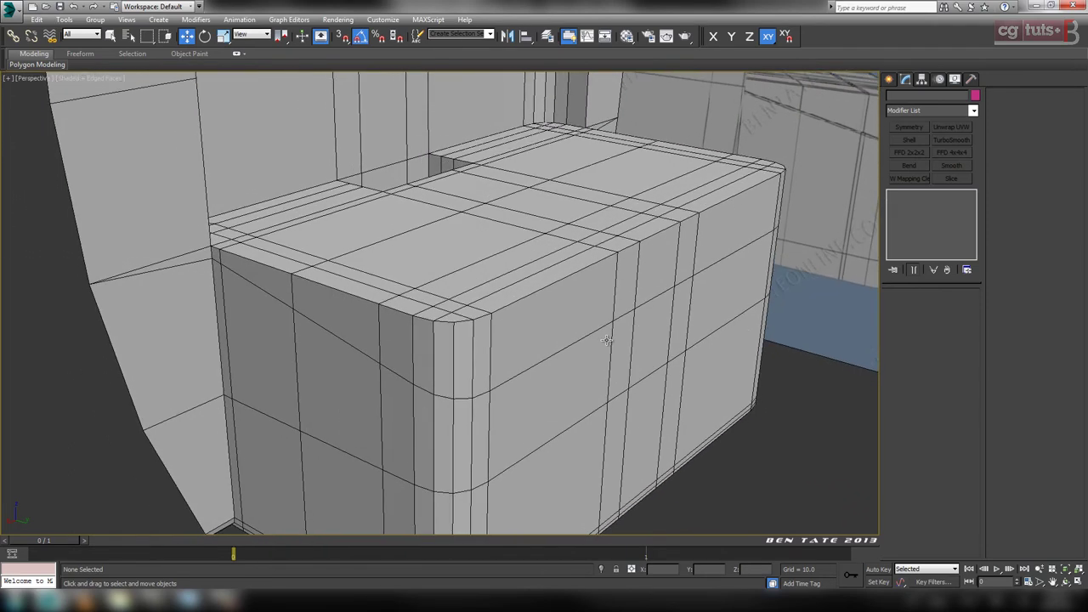
Reselect the machine body and select the polygon band above the slanted loop by converting its vertical edge ring to polygons.
click(890, 81)
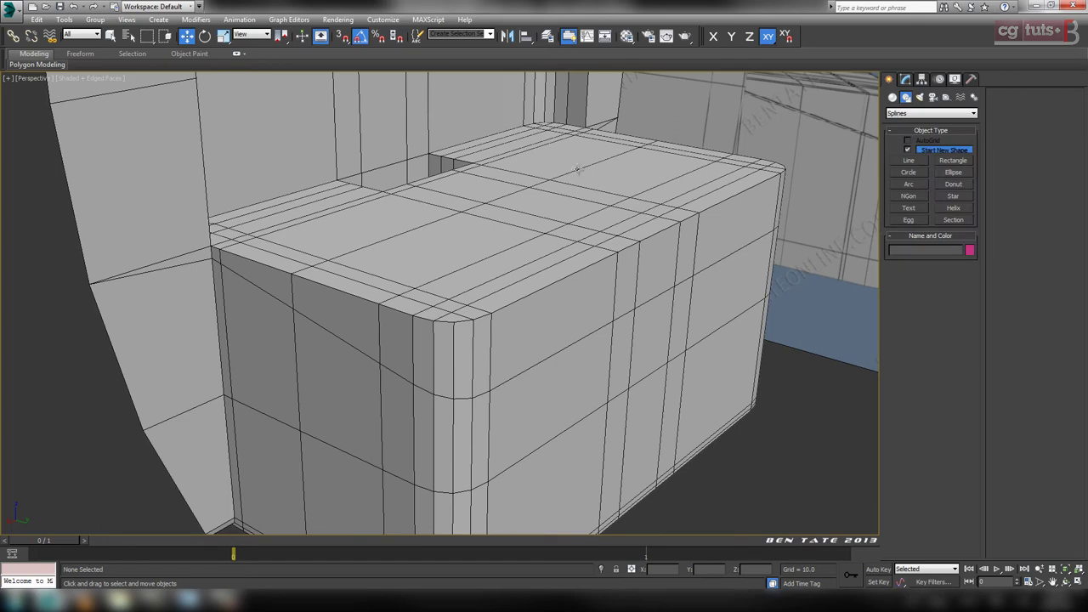
click(721, 274)
click(906, 79)
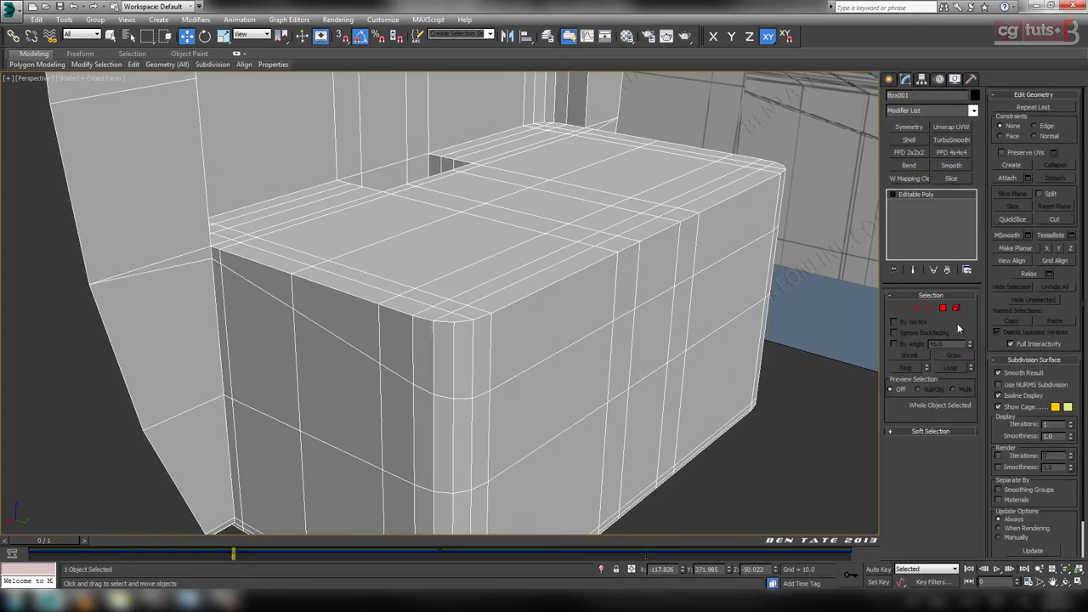
click(915, 308)
alt+middle_drag(692, 370, 704, 323)
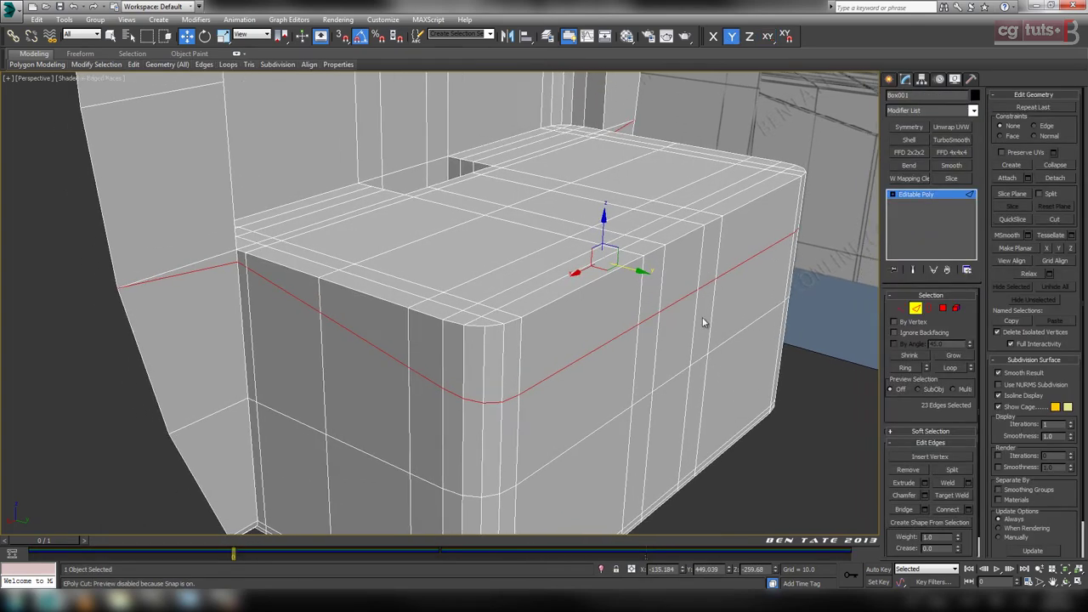
click(518, 347)
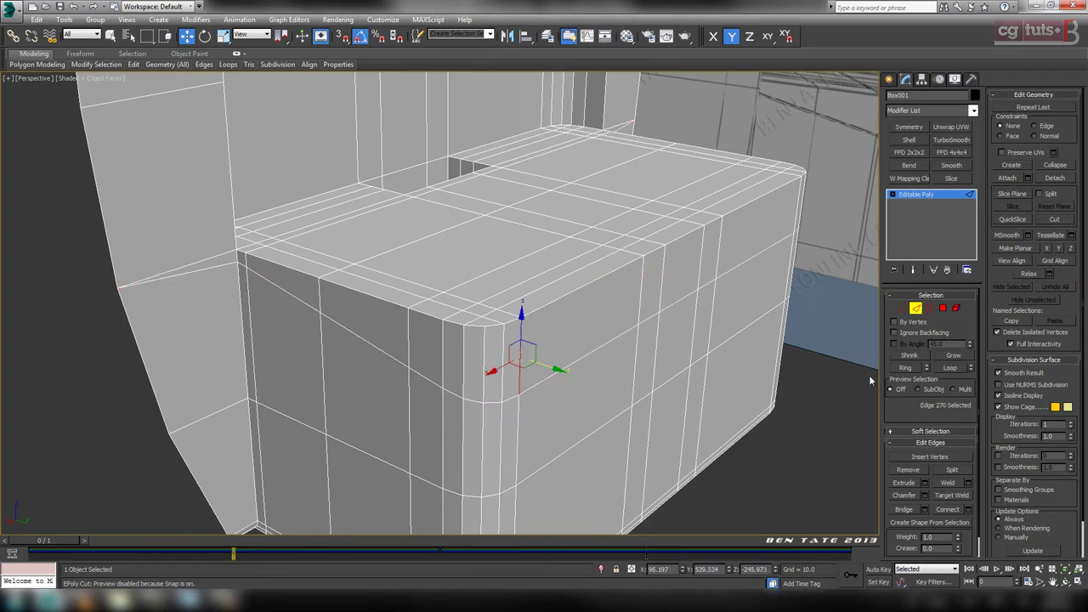
click(905, 368)
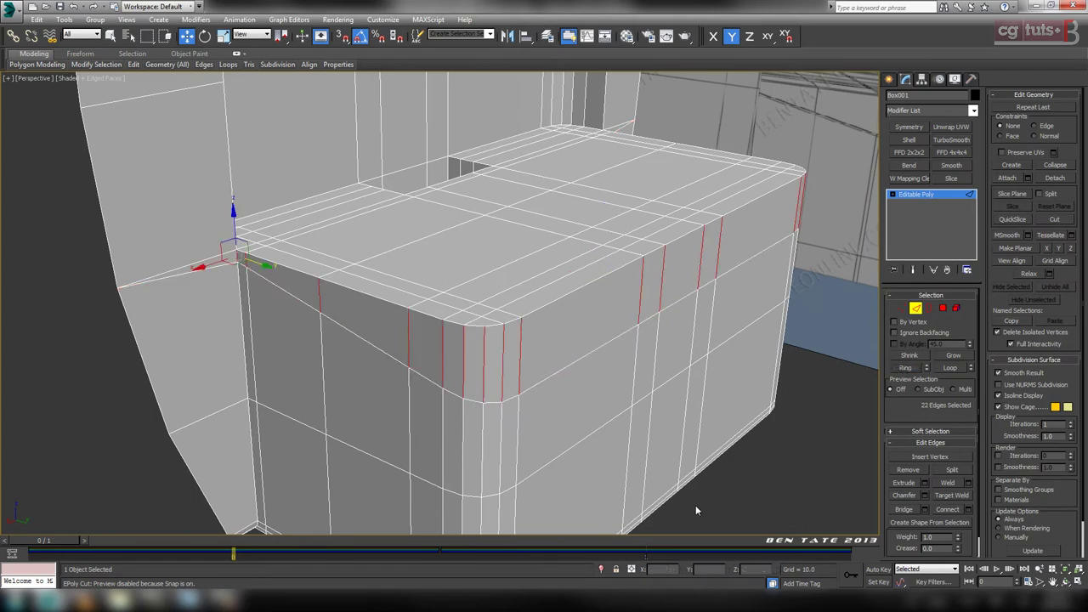
ctrl+click(943, 308)
alt+middle_drag(635, 383, 607, 389)
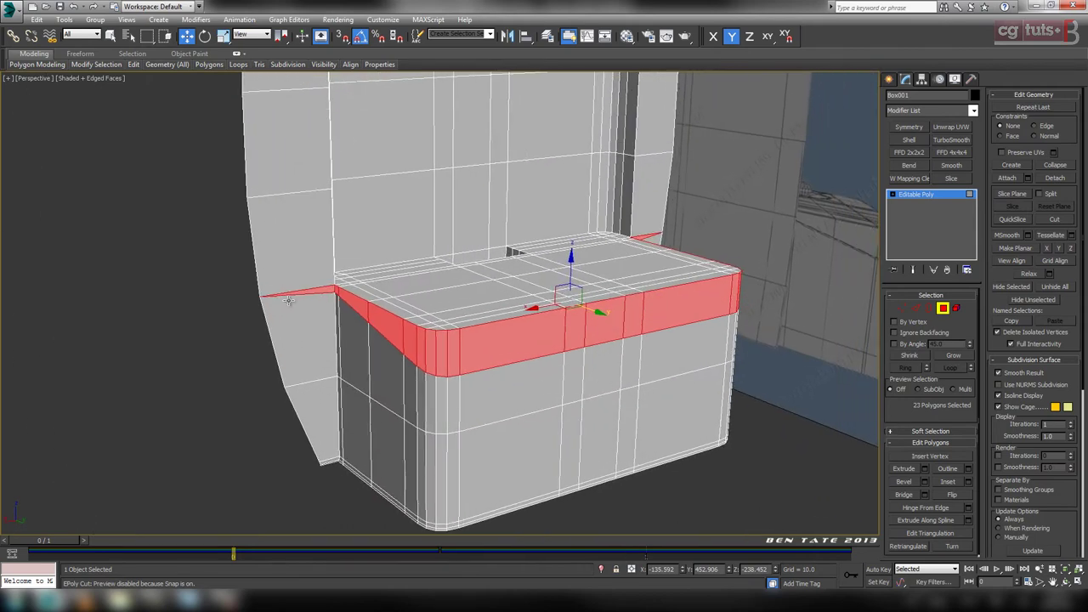
Remove the two thin triangular polygons on the back panel's side flanges from the band selection.
alt+drag(260, 311, 264, 319)
alt+middle_drag(706, 378, 633, 363)
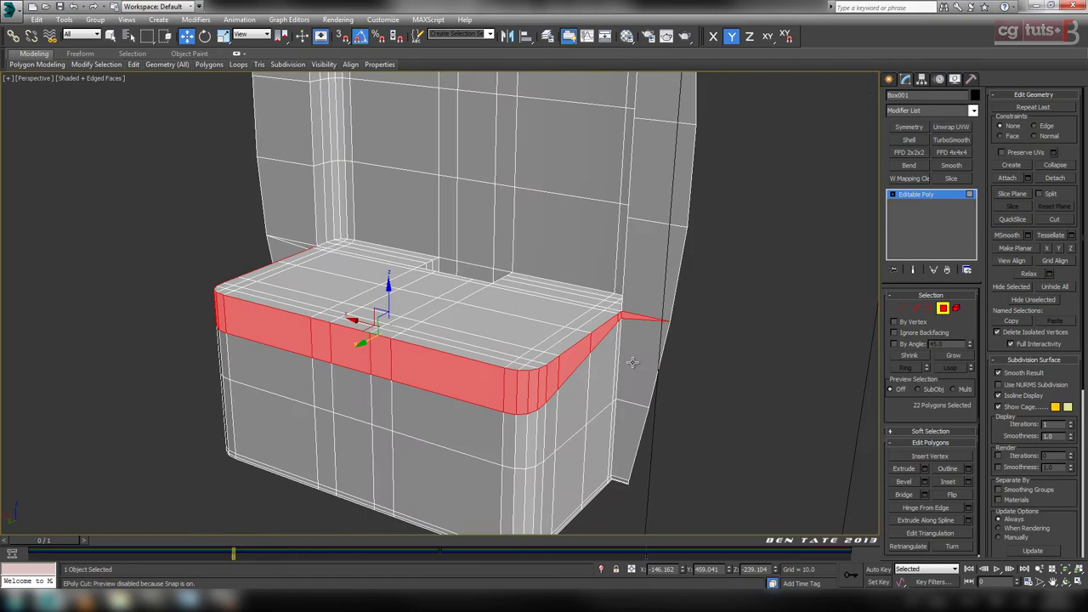
alt+click(661, 321)
alt+middle_drag(595, 460, 583, 404)
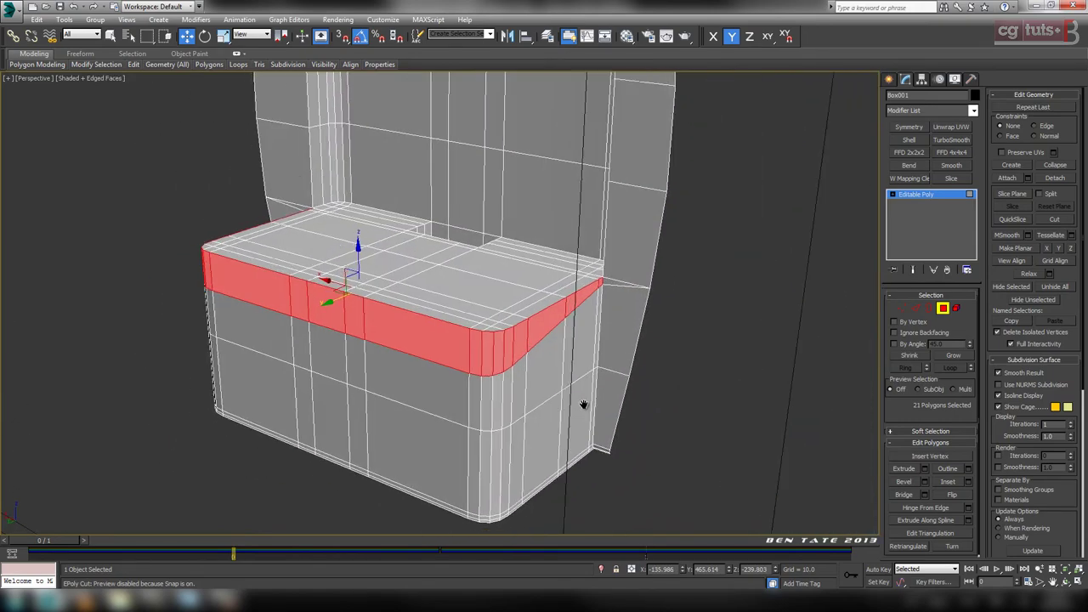
Extrude the selected polygon band inward along local normals with a height of -5.0.
scroll(595, 398, up, 3)
scroll(611, 385, up, 3)
middle_drag(583, 365, 694, 445)
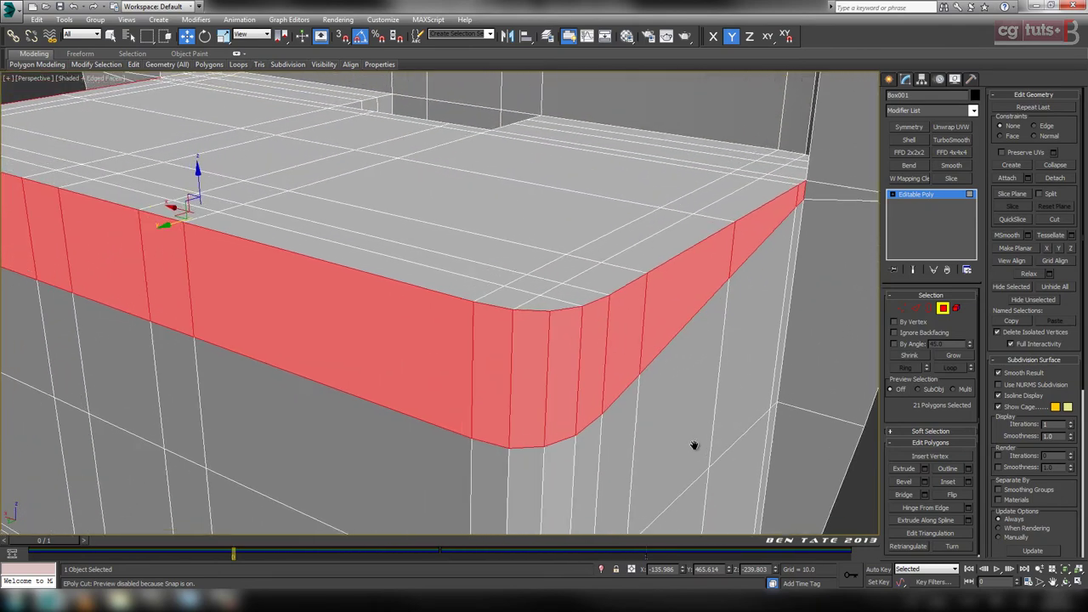
click(925, 469)
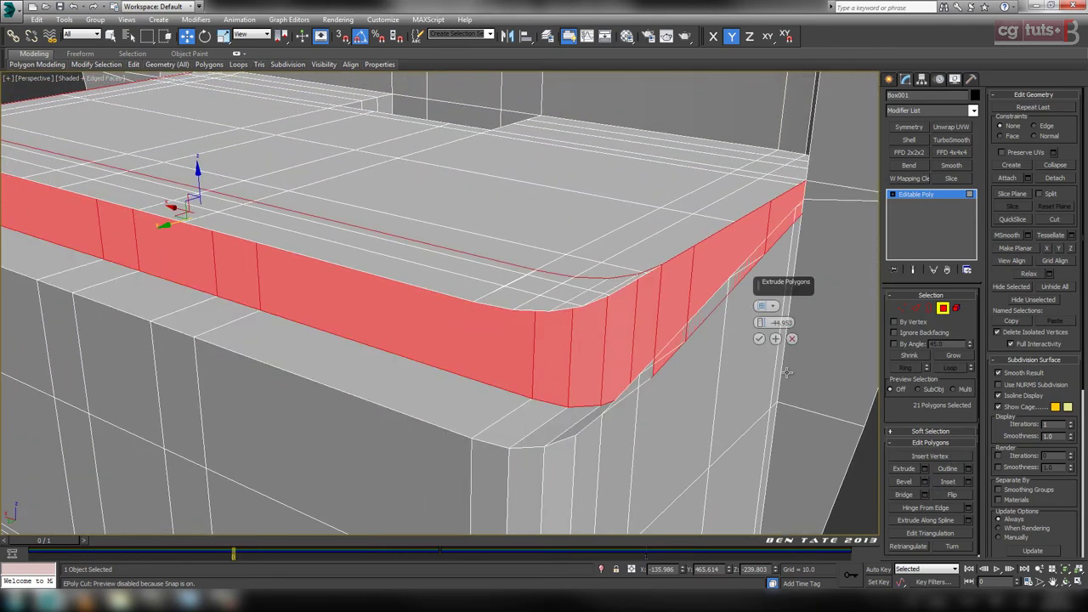
click(766, 307)
right_click(761, 324)
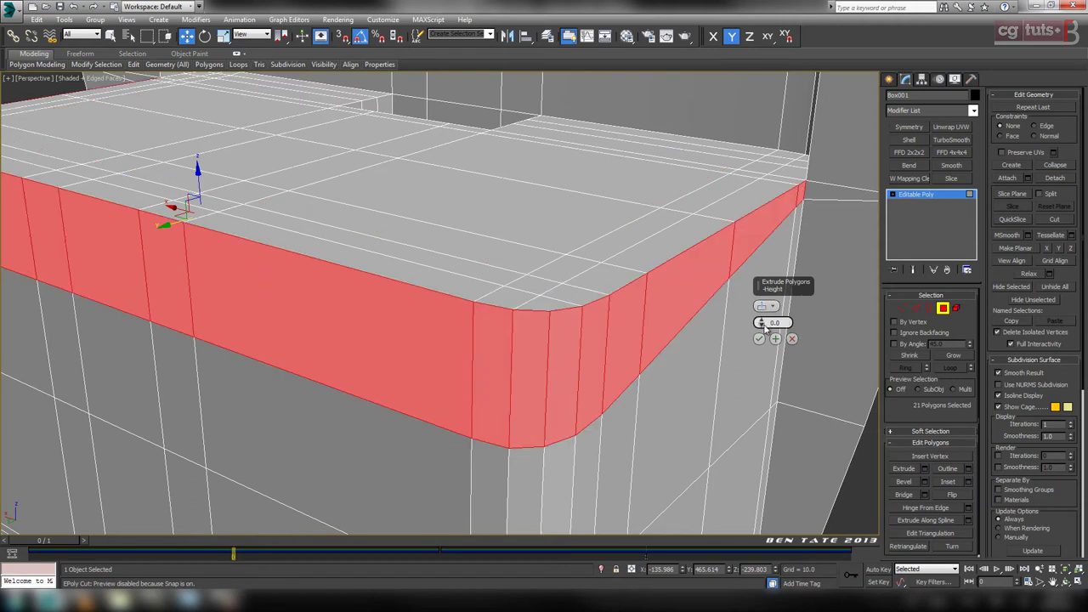
drag(761, 324, 756, 348)
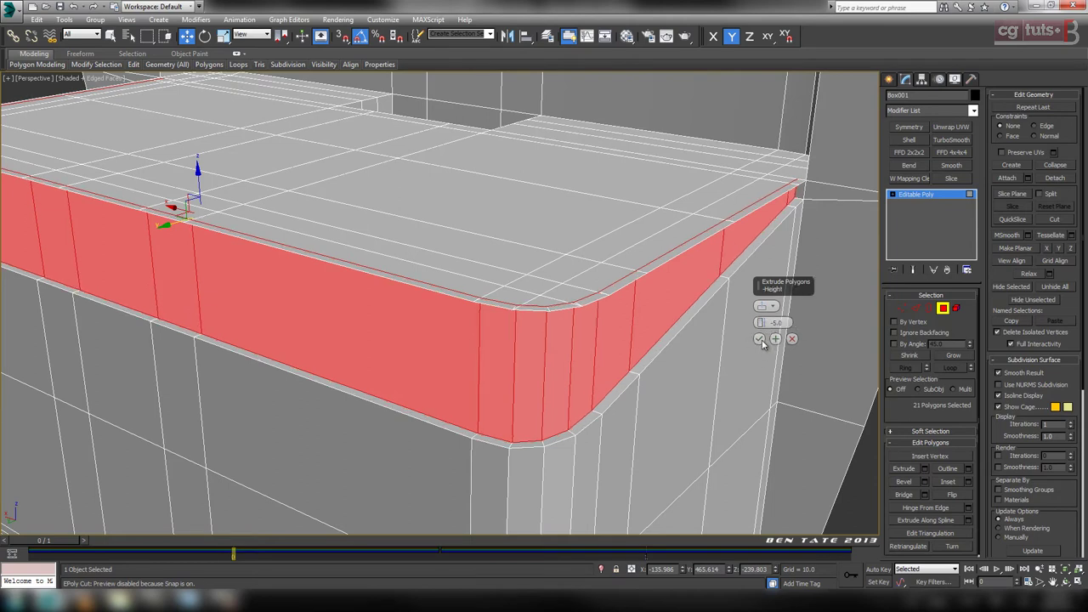
click(760, 339)
Select the narrow ledge polygons created by the extrusion by converting the ring of short ledge edges to polygons.
alt+middle_drag(762, 341, 609, 418)
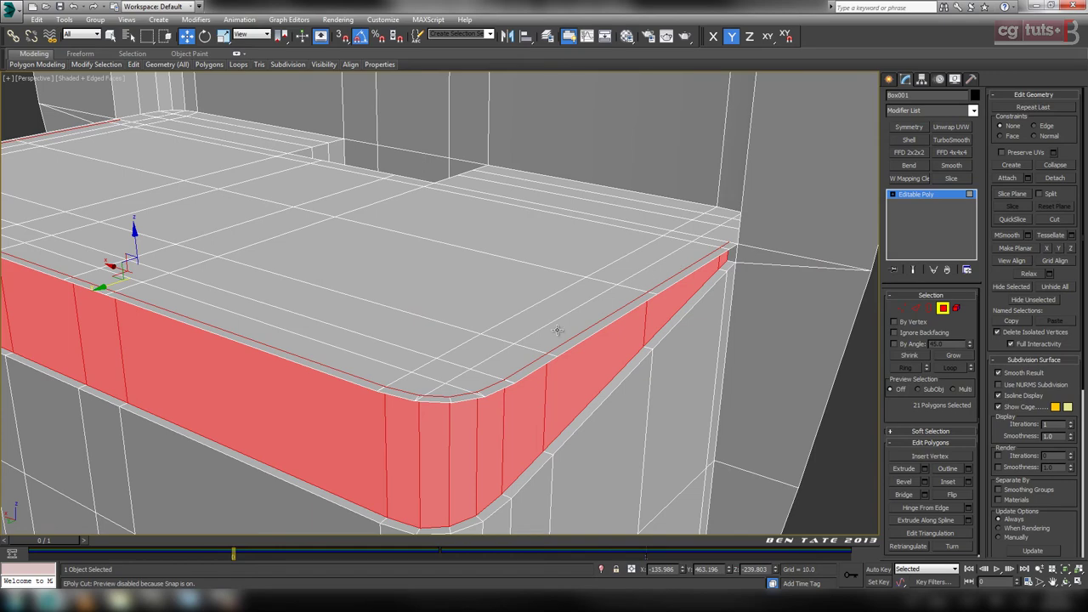
alt+middle_drag(640, 381, 716, 340)
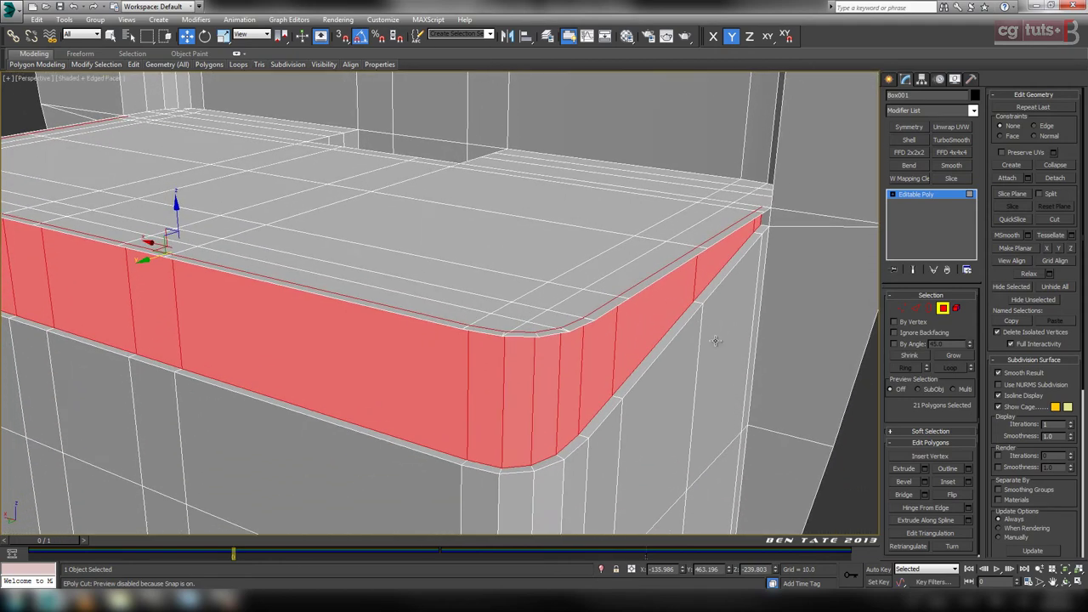
click(915, 309)
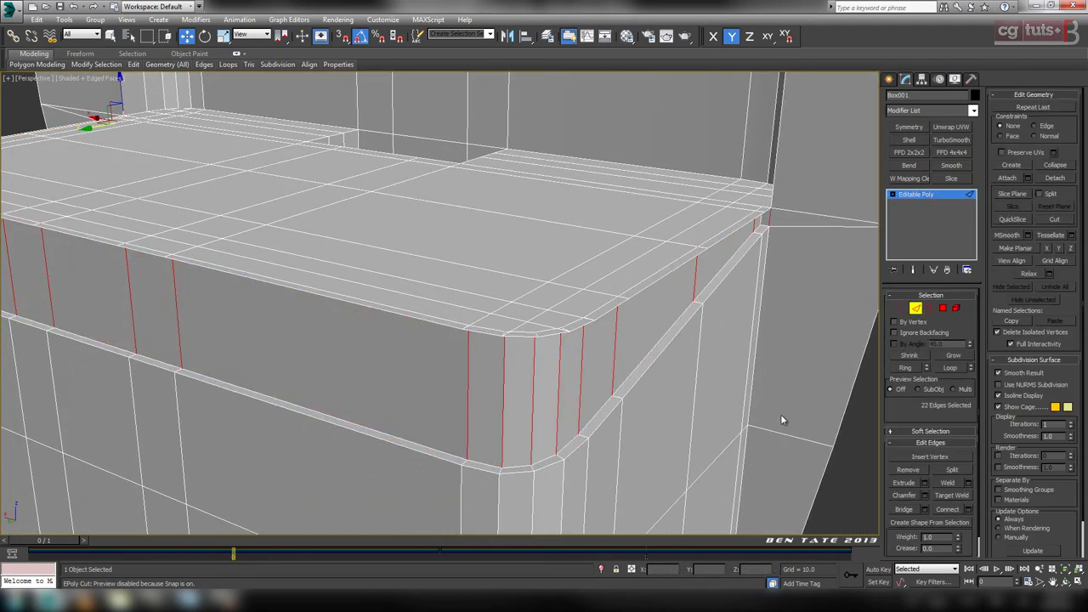
click(618, 398)
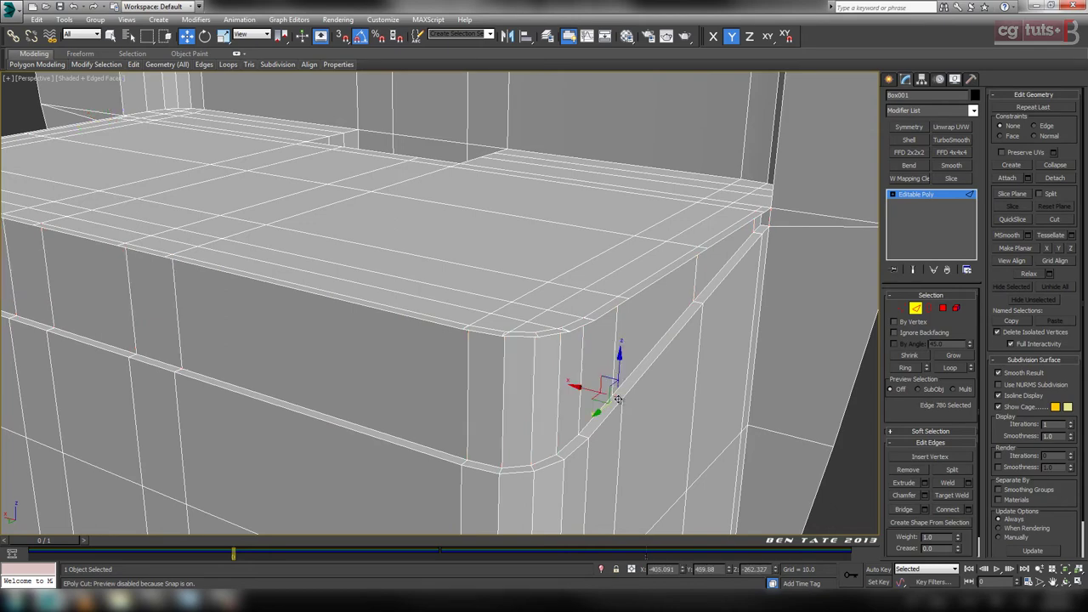
click(910, 368)
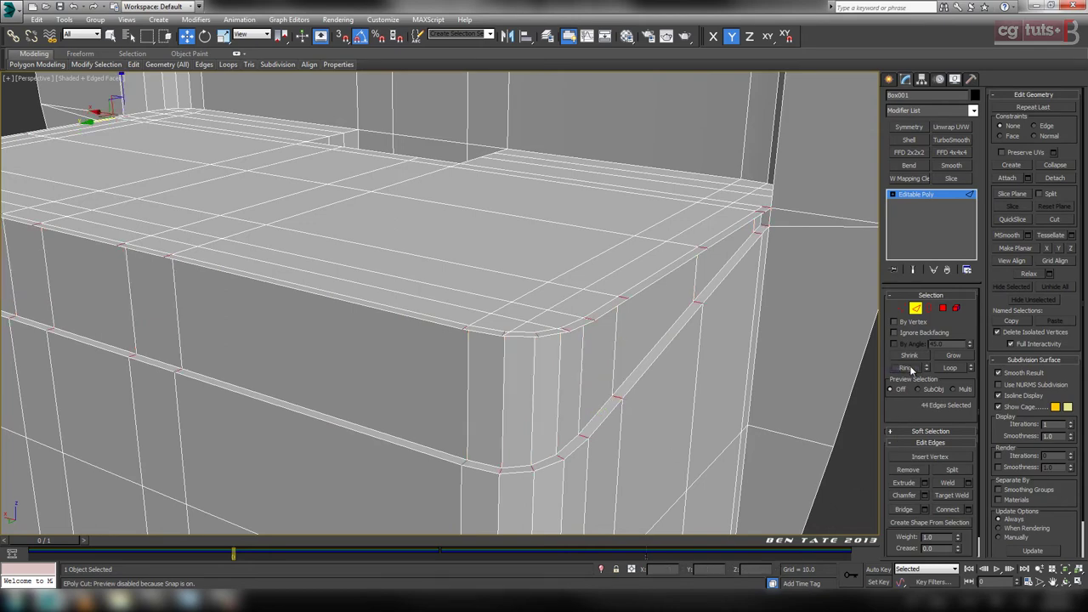
ctrl+click(943, 308)
middle_drag(620, 364, 639, 375)
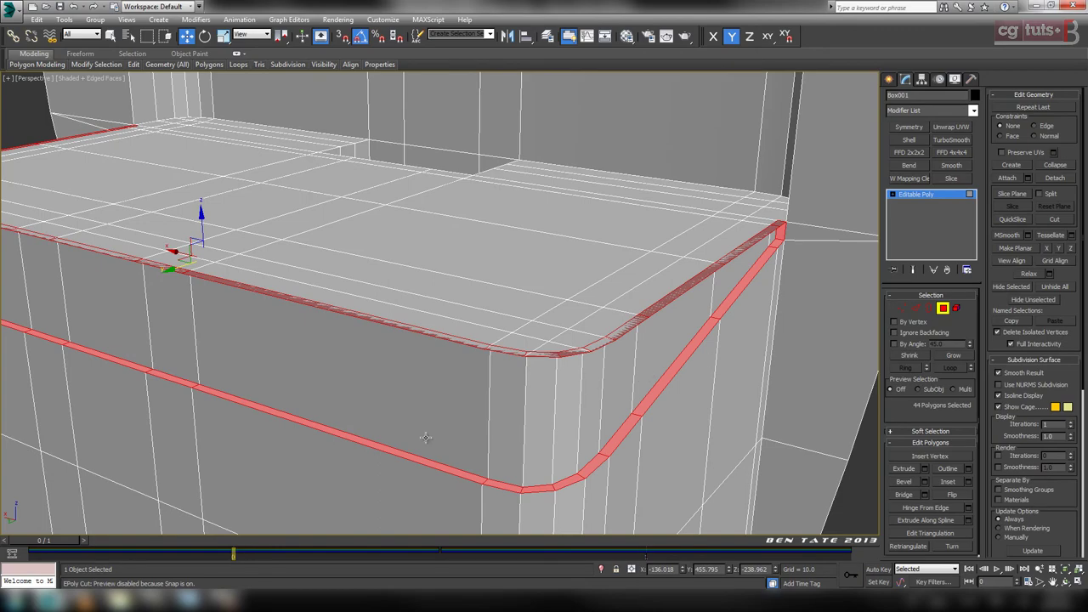
In the wireframe side view, deselect the ledge polygons along the slanted seam, keeping only the upper ledge selected.
middle_drag(426, 438, 648, 428)
scroll(535, 394, down, 3)
scroll(609, 408, up, 2)
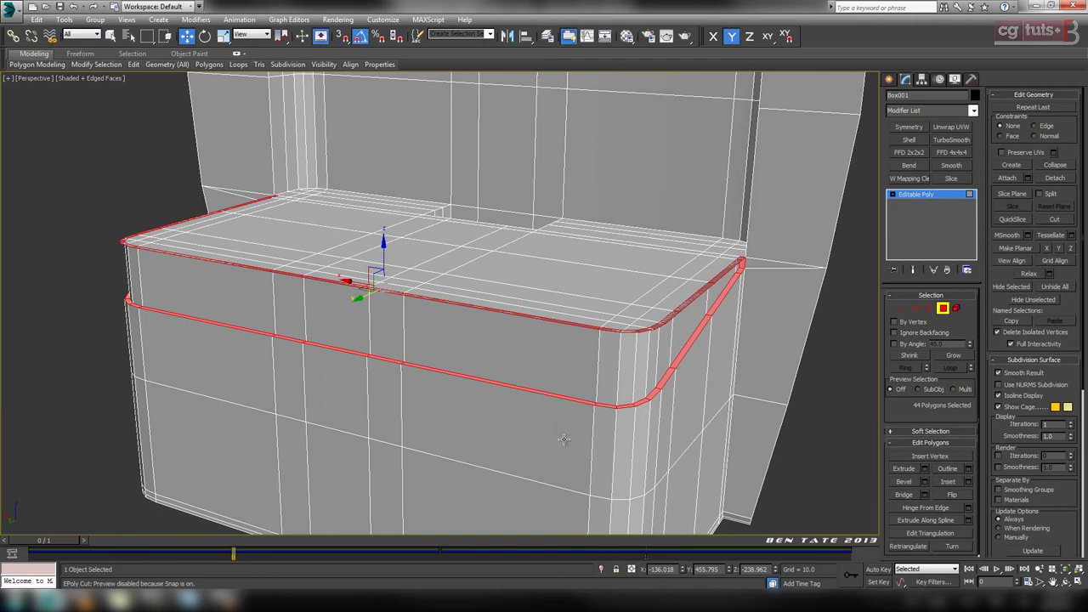
key(alt+w)
middle_click(369, 461)
key(alt+w)
middle_drag(493, 454, 423, 447)
scroll(422, 446, down, 2)
middle_drag(543, 450, 527, 450)
key(F3)
middle_drag(589, 426, 587, 401)
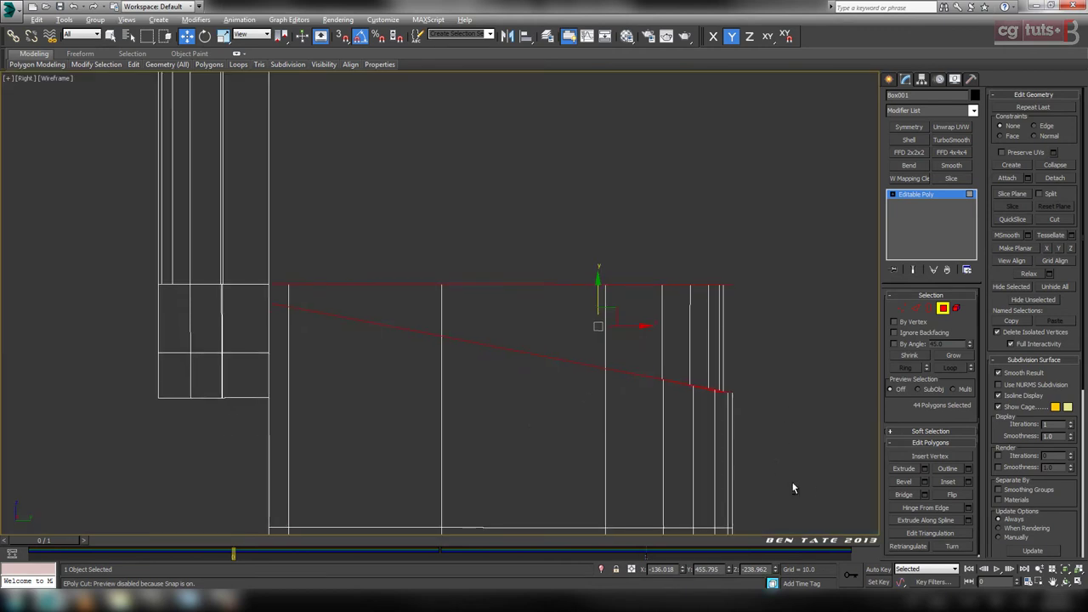
drag(808, 495, 243, 292)
key(alt+w)
middle_click(710, 434)
key(alt+w)
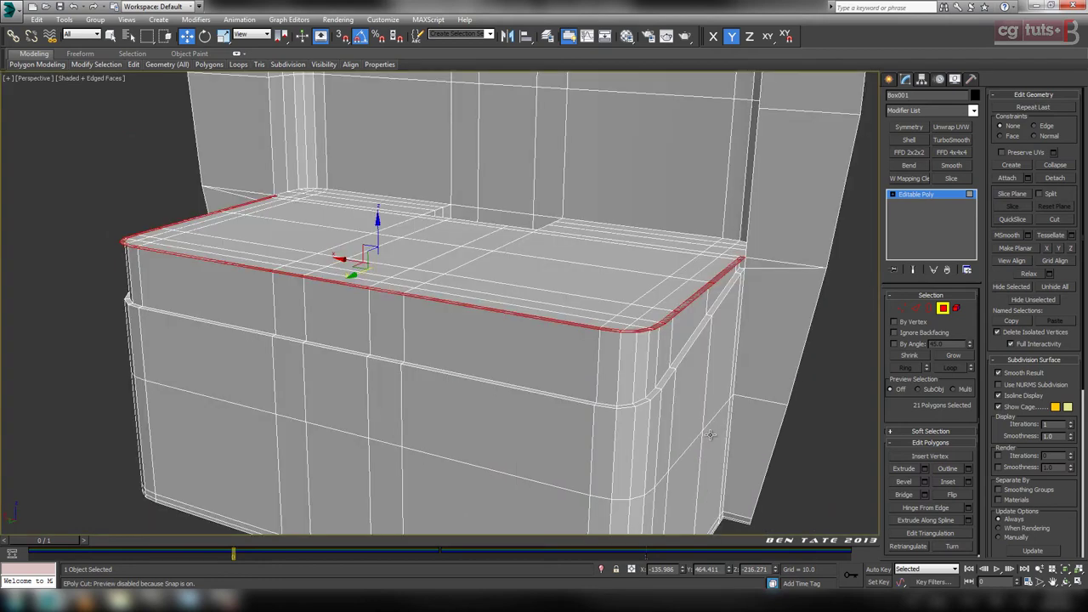
Delete the selected upper ledge polygons and check the resulting gap from below.
alt+middle_drag(711, 374, 757, 398)
scroll(649, 400, up, 3)
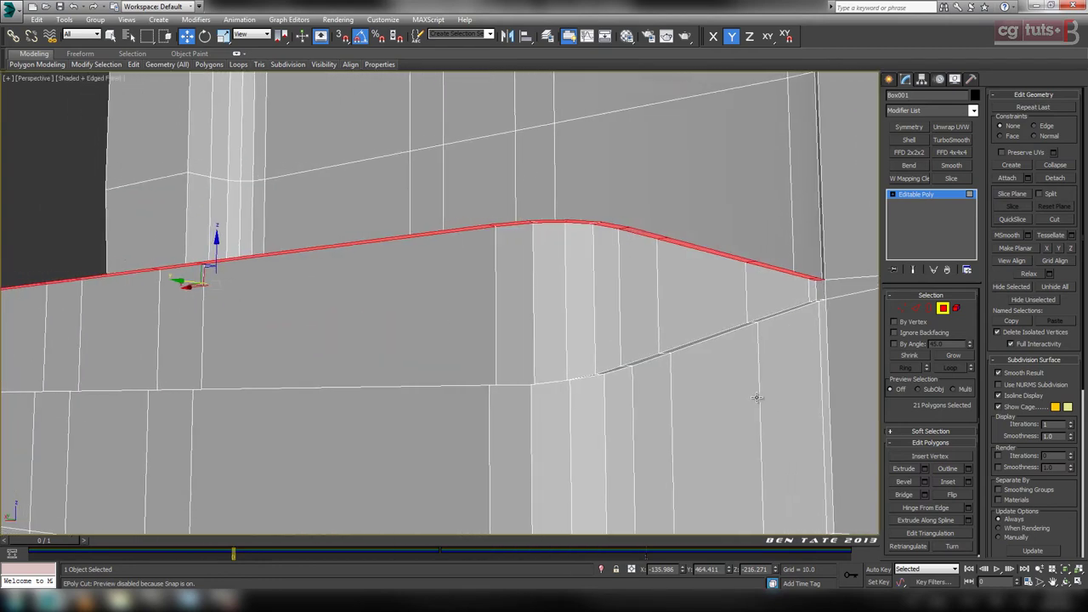
key(Delete)
alt+middle_drag(688, 362, 709, 206)
middle_drag(692, 152, 666, 219)
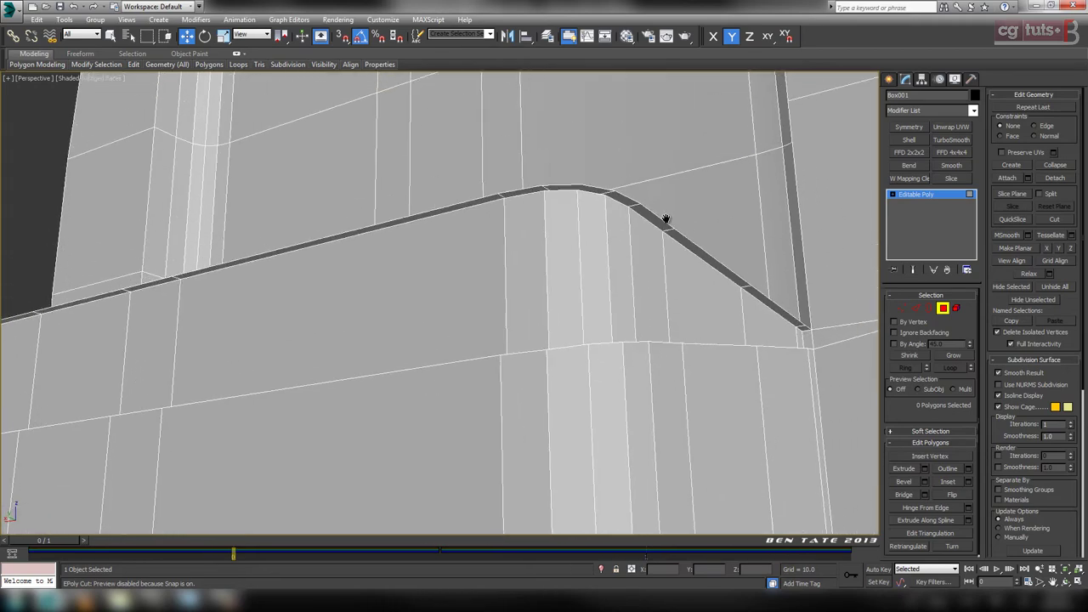
middle_drag(706, 347, 691, 358)
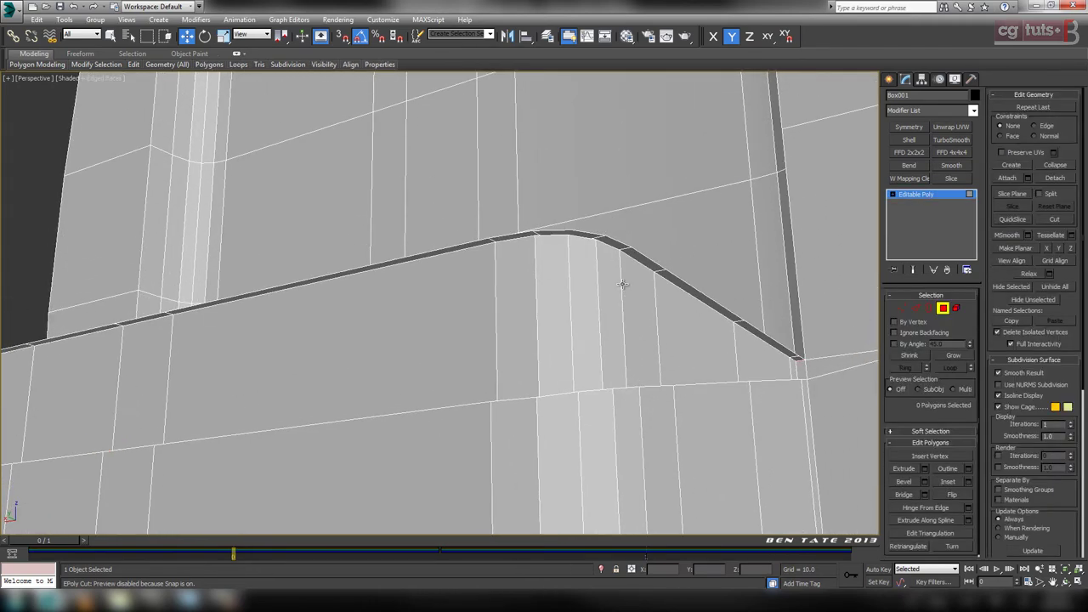
Check the doubled rim at the rounded corner of the top surface and switch to vertex editing.
click(625, 246)
alt+middle_drag(625, 246, 673, 367)
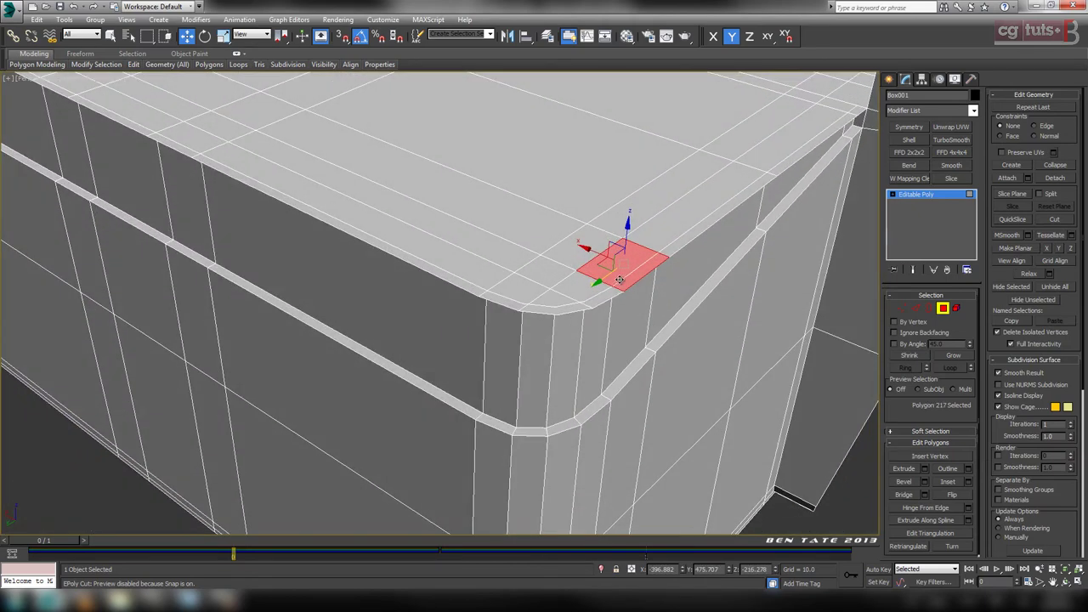
scroll(625, 276, up, 5)
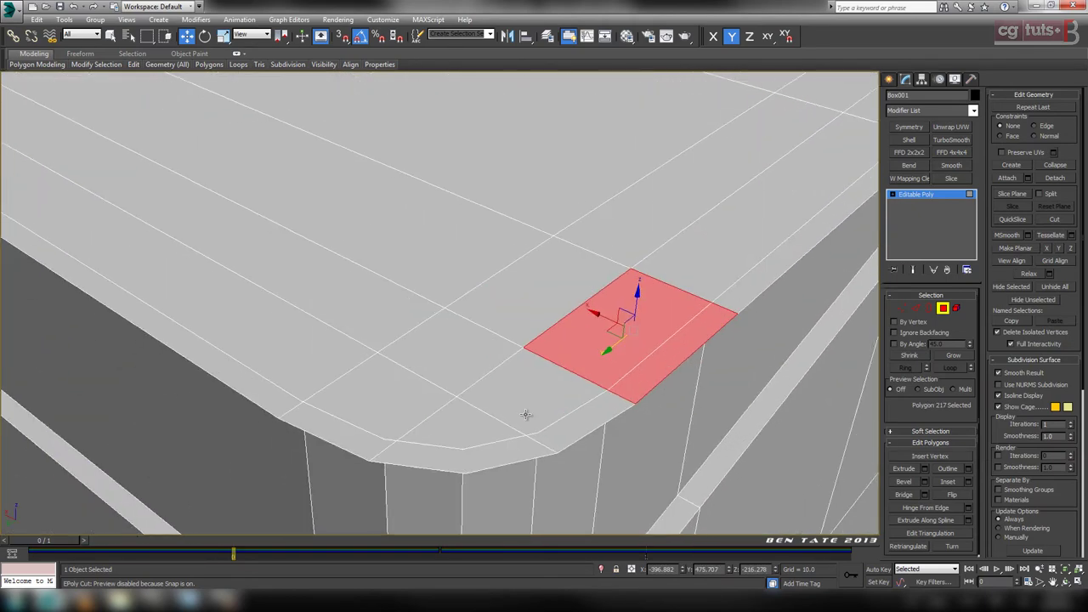
middle_drag(528, 417, 560, 403)
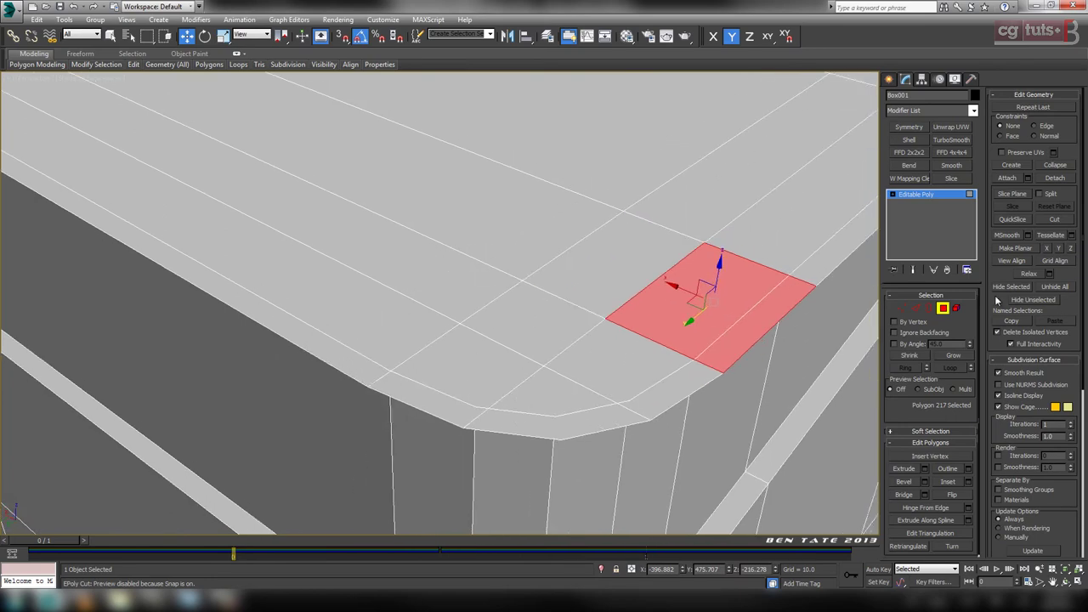
click(943, 308)
click(902, 308)
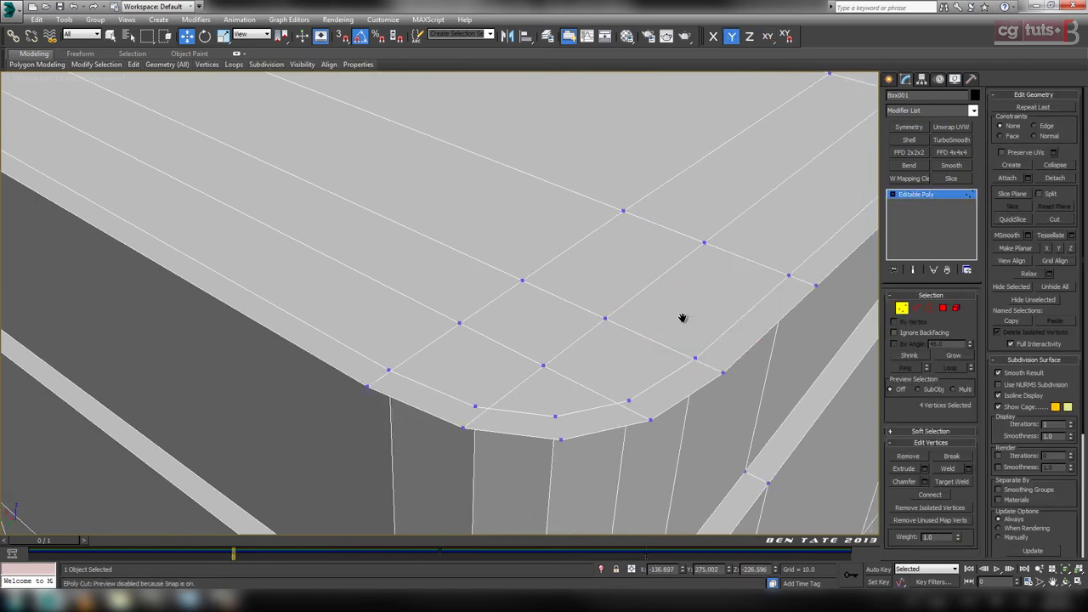
middle_drag(682, 318, 706, 335)
scroll(706, 334, down, 4)
alt+middle_drag(473, 302, 596, 294)
middle_drag(595, 293, 770, 330)
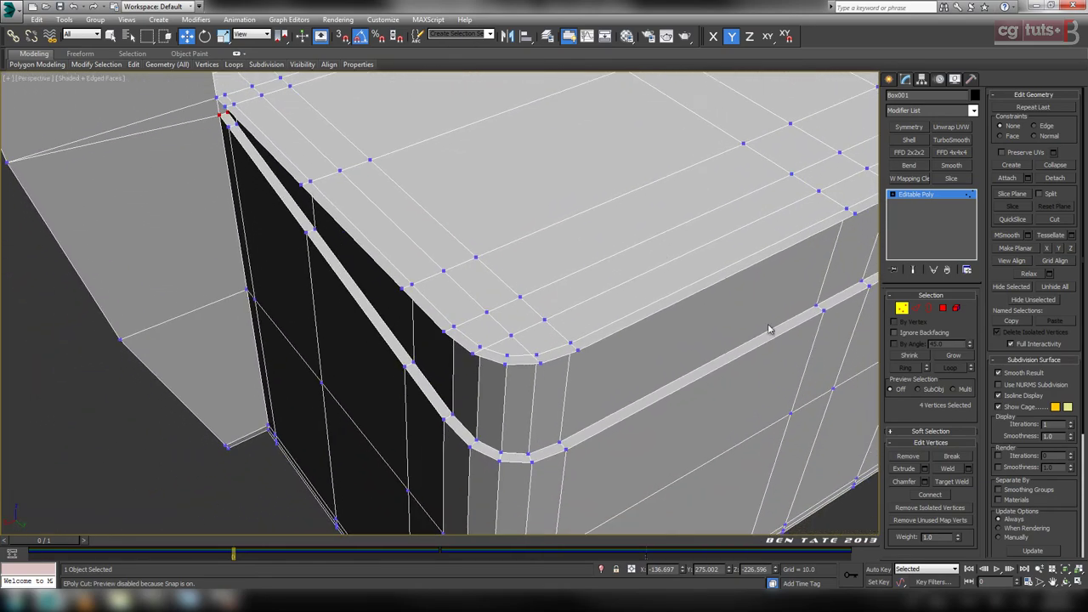
Target-weld the first two outer rim vertices at the rounded top corner onto their neighbouring inner vertices.
click(954, 482)
scroll(642, 326, up, 5)
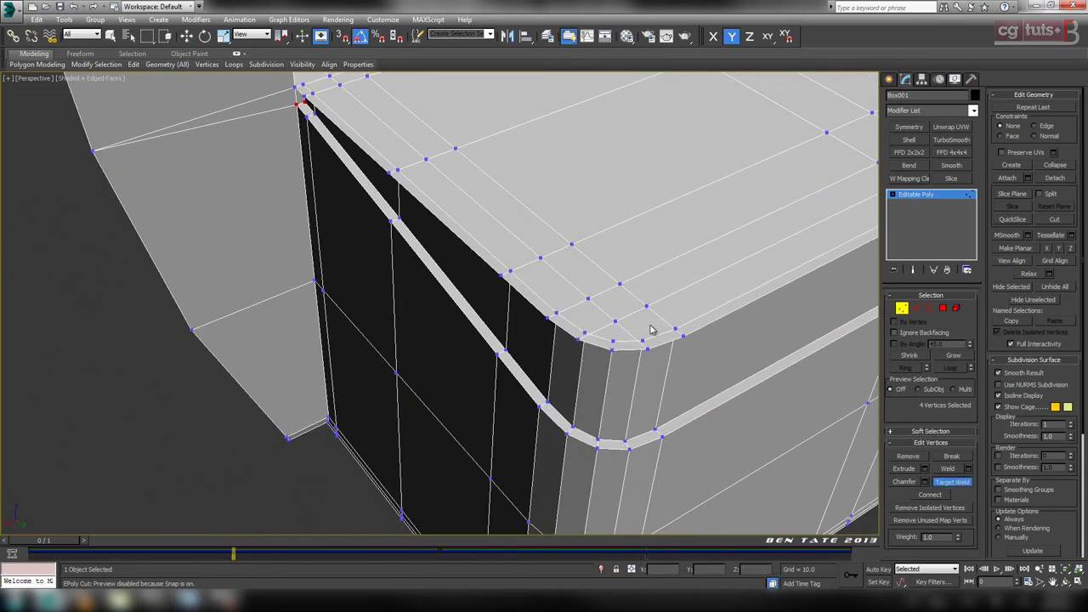
middle_drag(572, 240, 592, 275)
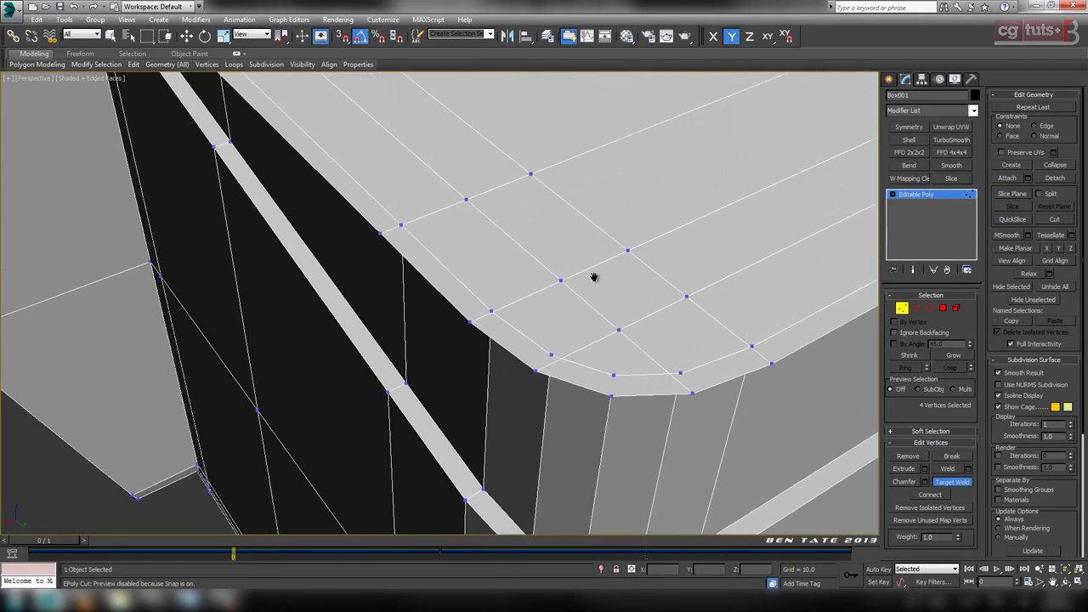
scroll(593, 274, down, 1)
scroll(635, 335, up, 1)
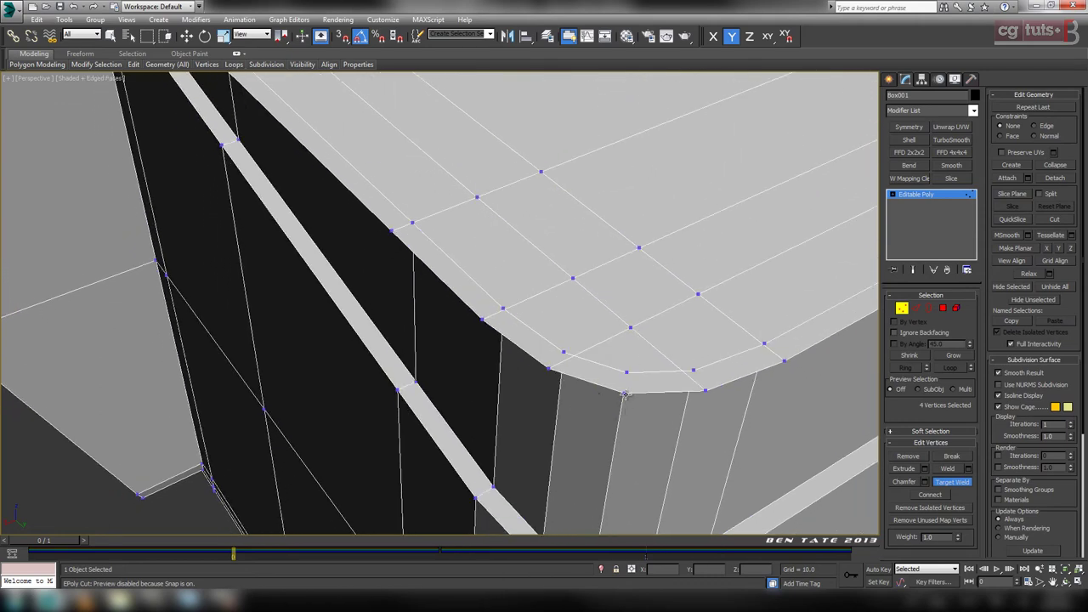
click(627, 374)
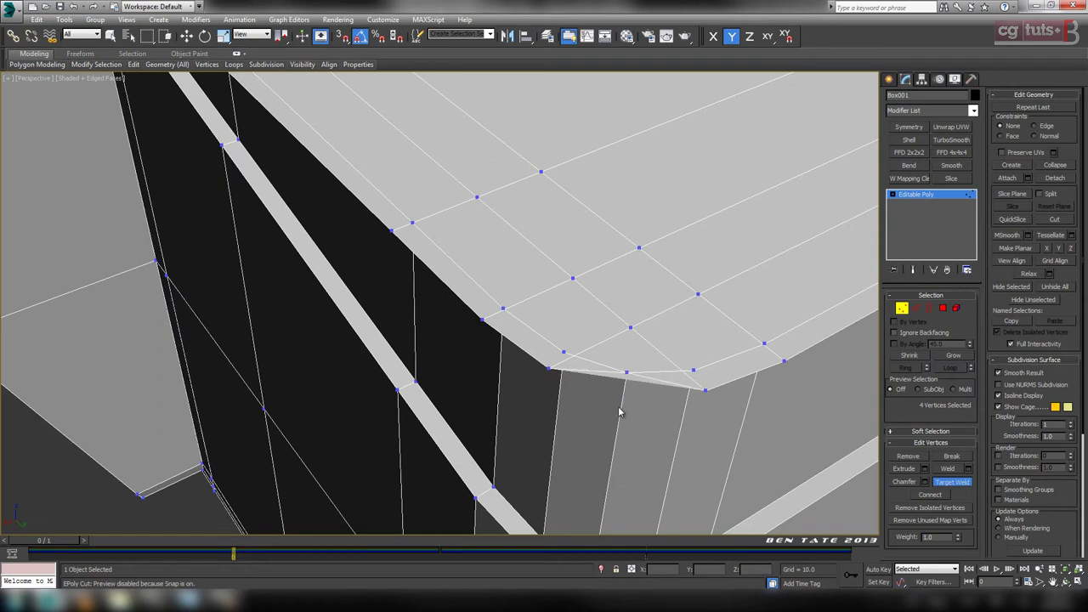
click(561, 354)
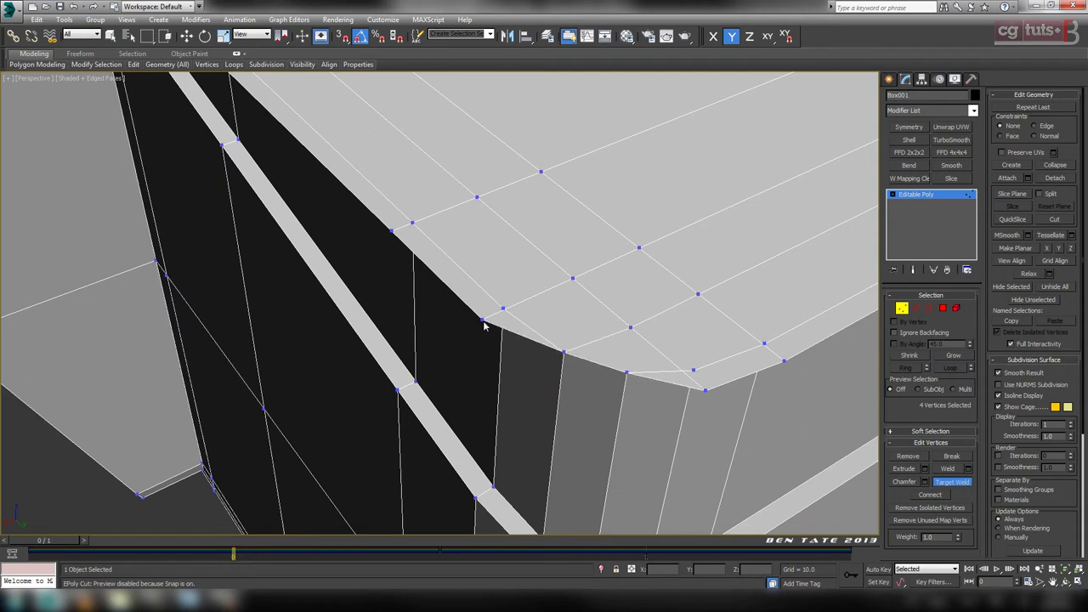
Target-weld the three outer rim vertices along the adjoining side edge onto their inner neighbours, up to the end of the recess.
alt+middle_drag(504, 309, 581, 348)
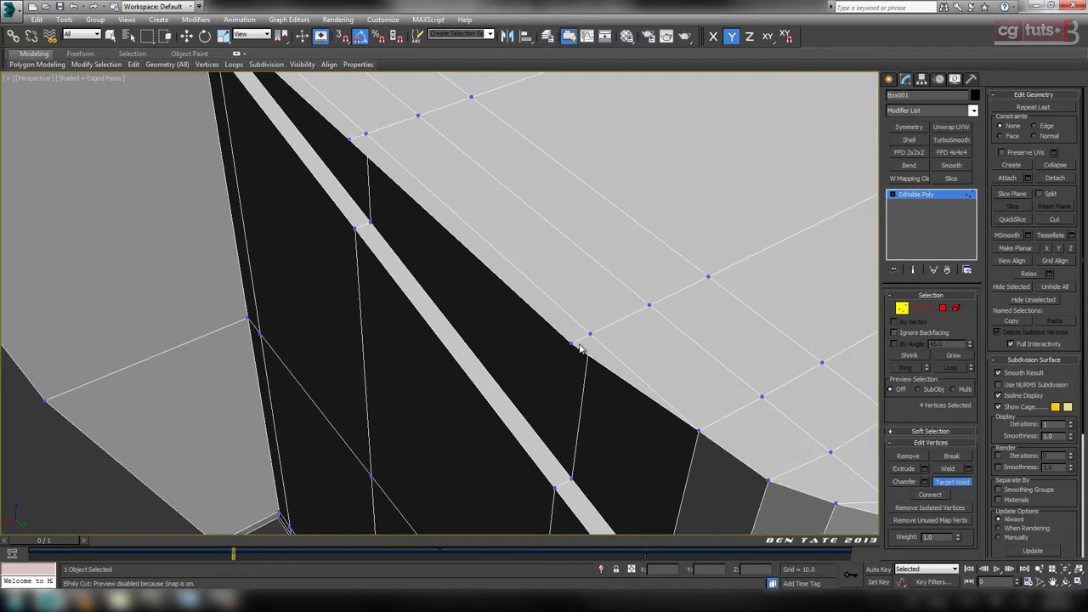
click(572, 344)
click(590, 335)
middle_drag(563, 264, 663, 393)
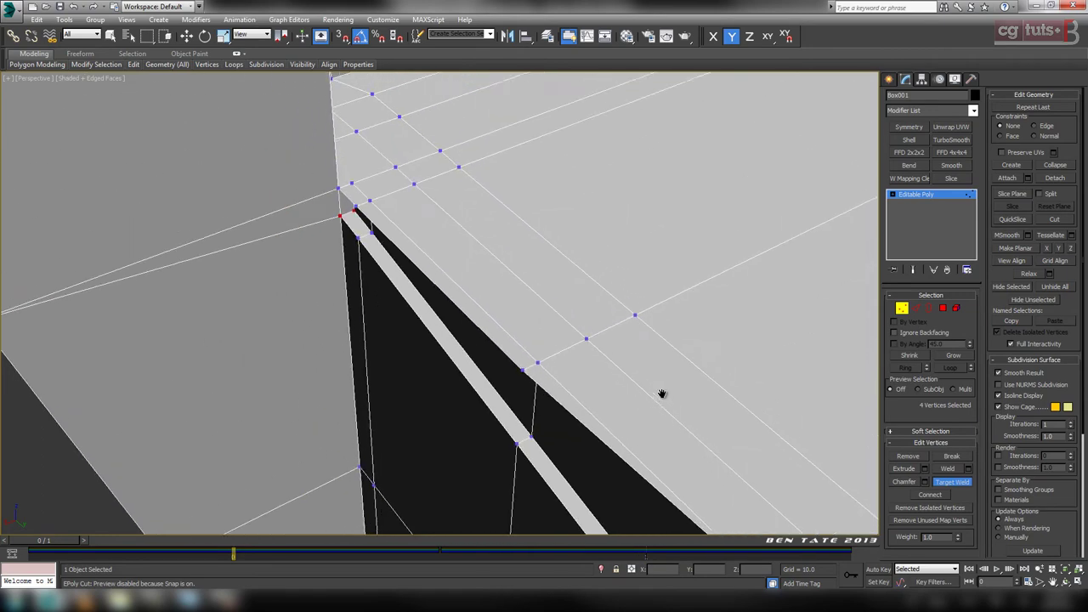
scroll(651, 390, up, 4)
click(364, 346)
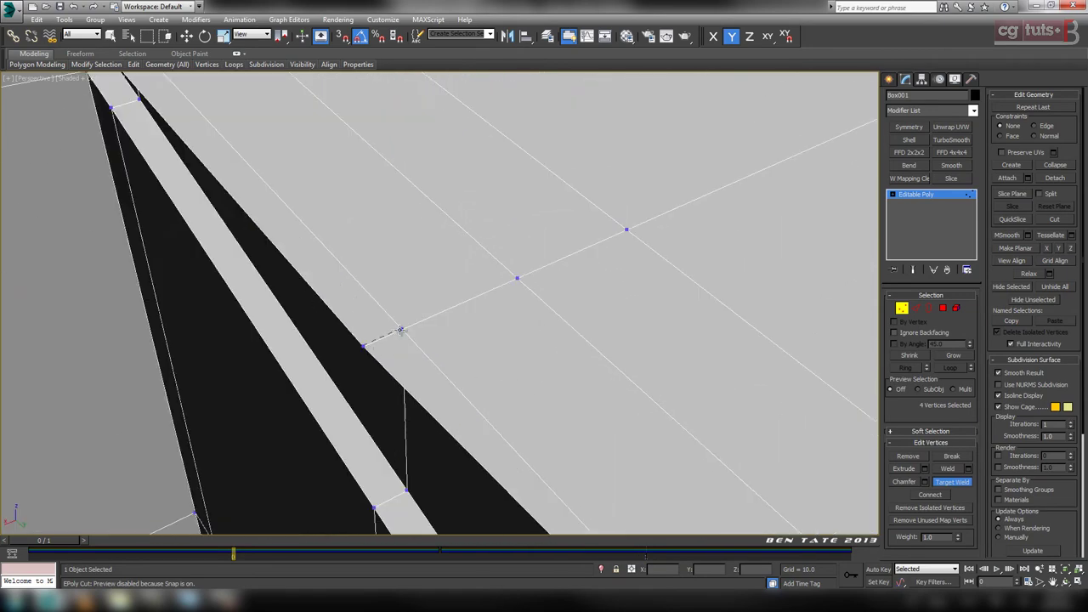
click(401, 329)
middle_drag(420, 280, 476, 371)
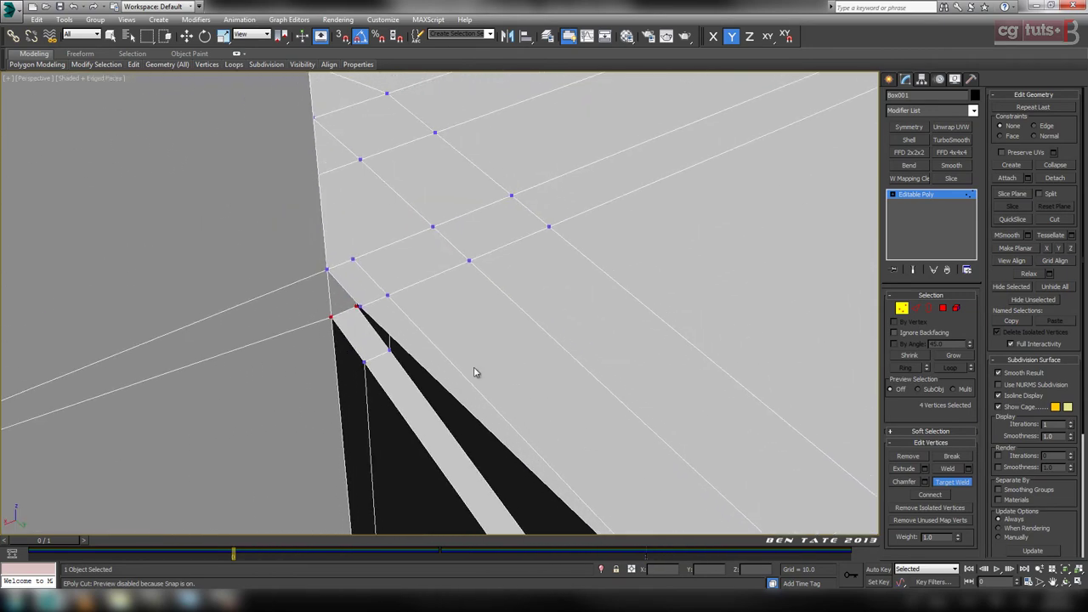
click(358, 306)
click(389, 295)
alt+middle_drag(486, 341, 430, 318)
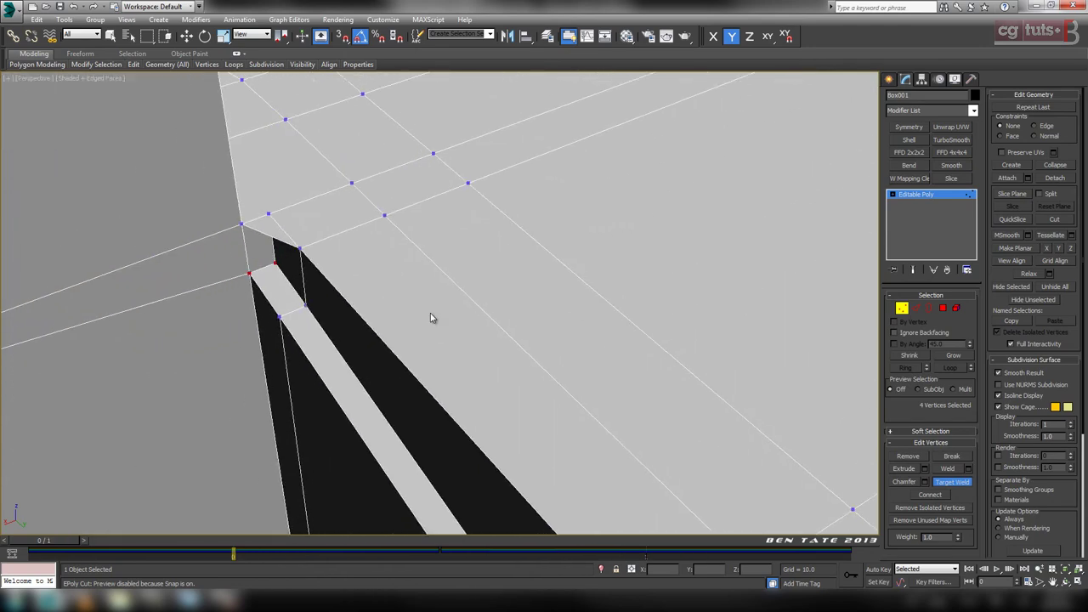
Target-weld the remaining two outer rim vertices of the same rounded corner onto the inner vertices.
scroll(651, 412, down, 4)
middle_drag(639, 403, 452, 264)
scroll(451, 343, up, 4)
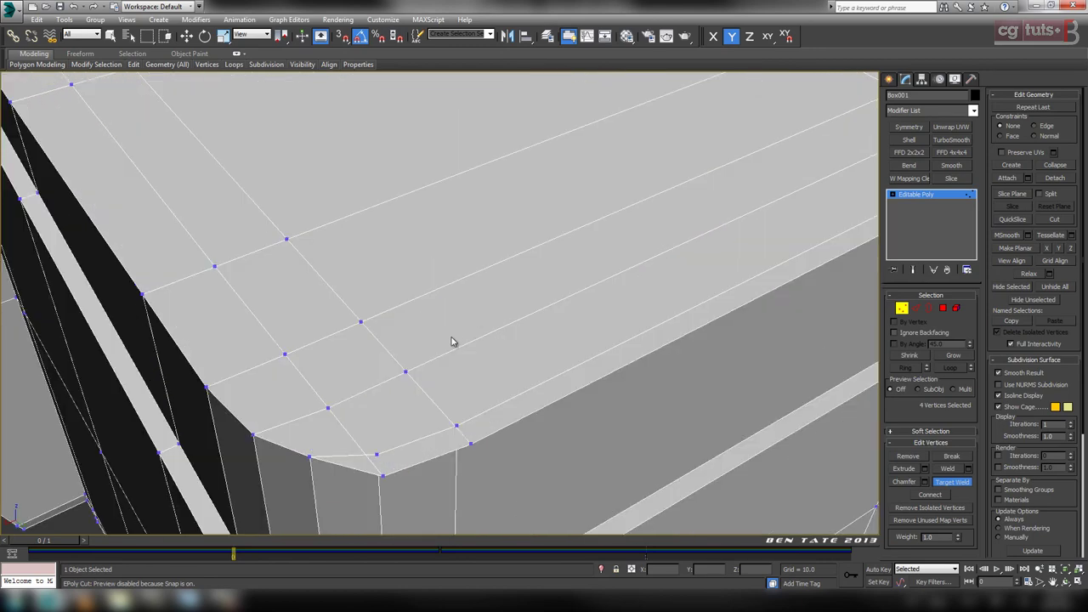
alt+middle_drag(452, 343, 494, 373)
click(485, 398)
click(477, 380)
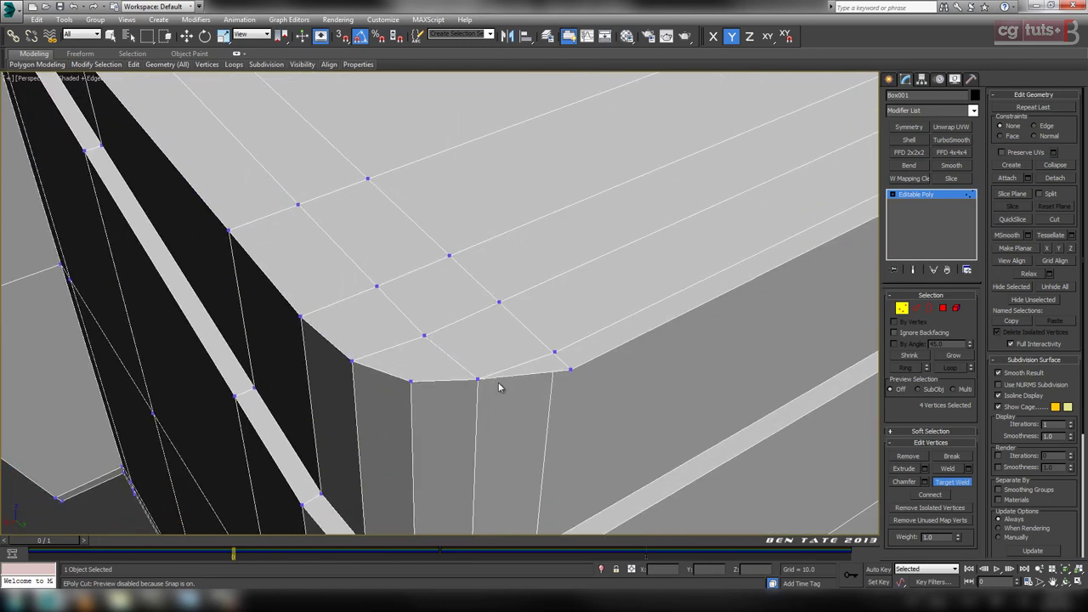
click(556, 353)
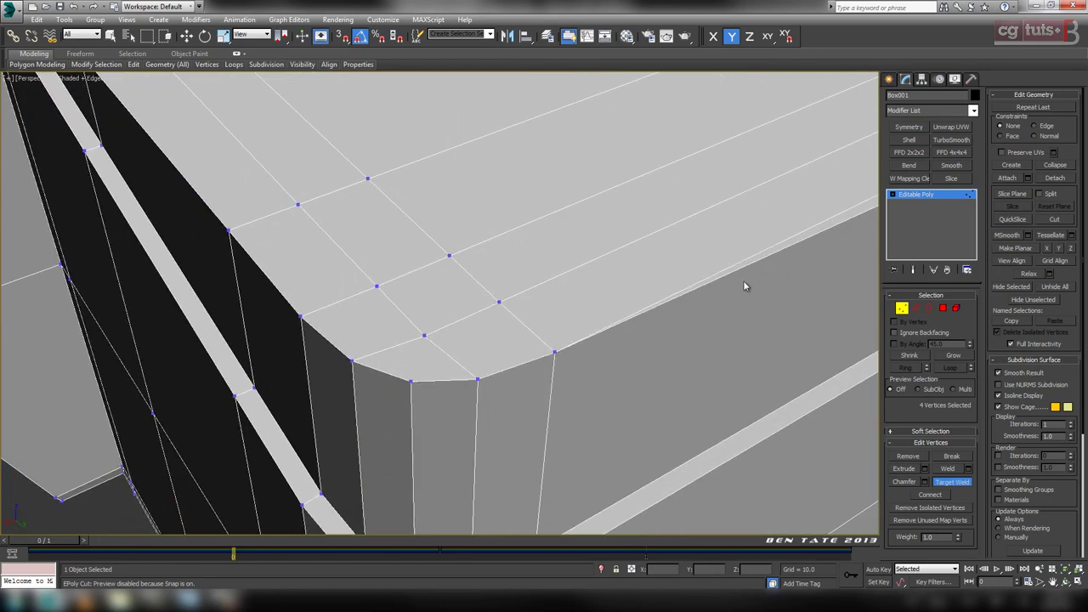
Target-weld the outer rim vertices along the long rear edge of the top surface onto their inner neighbours.
middle_drag(746, 286, 333, 436)
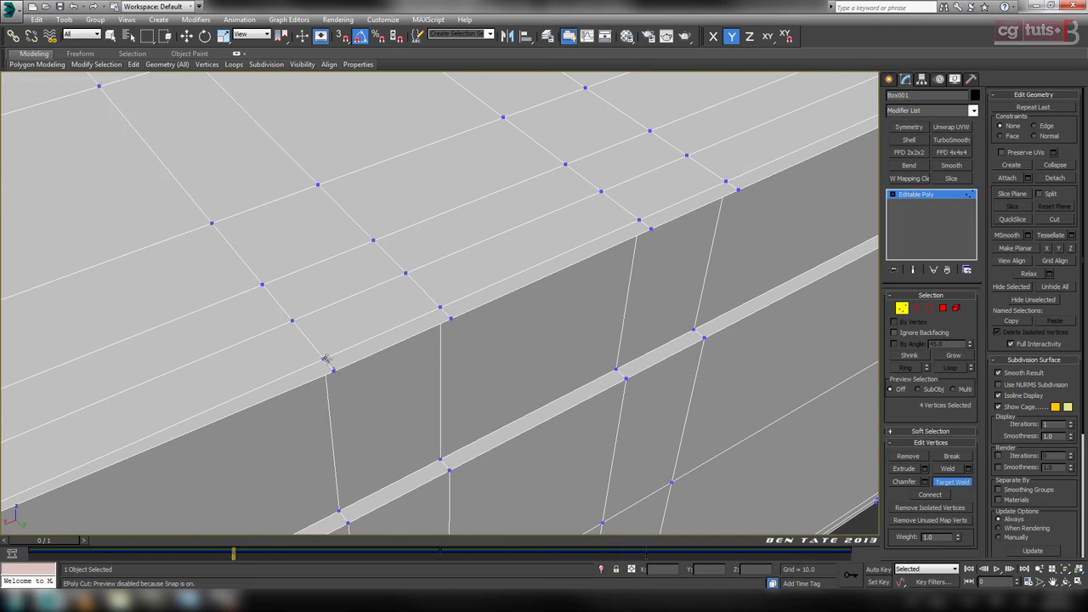
click(325, 358)
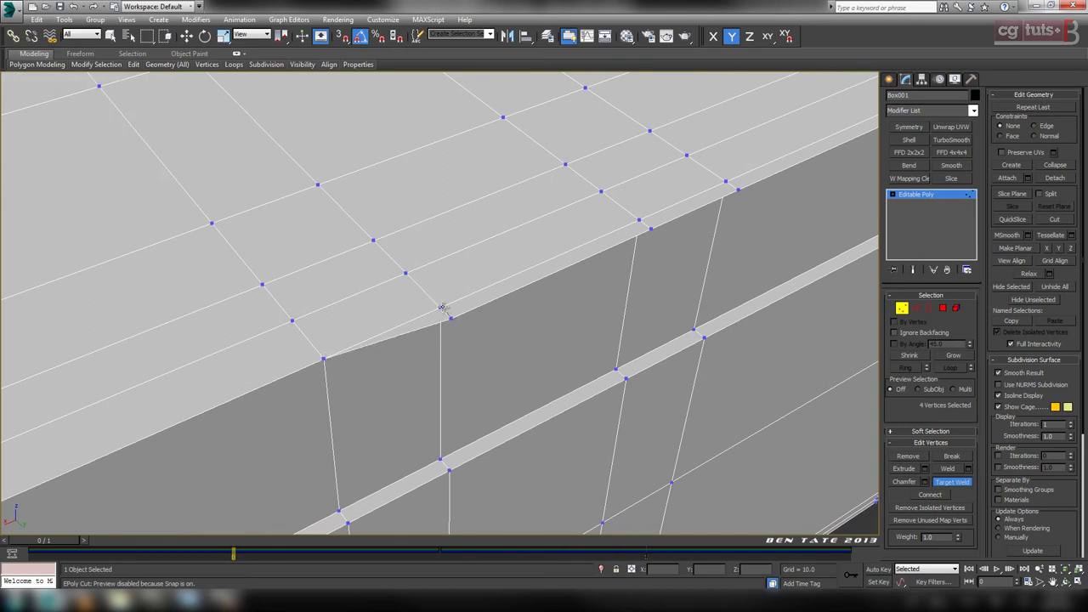
click(442, 307)
alt+middle_drag(597, 277, 478, 336)
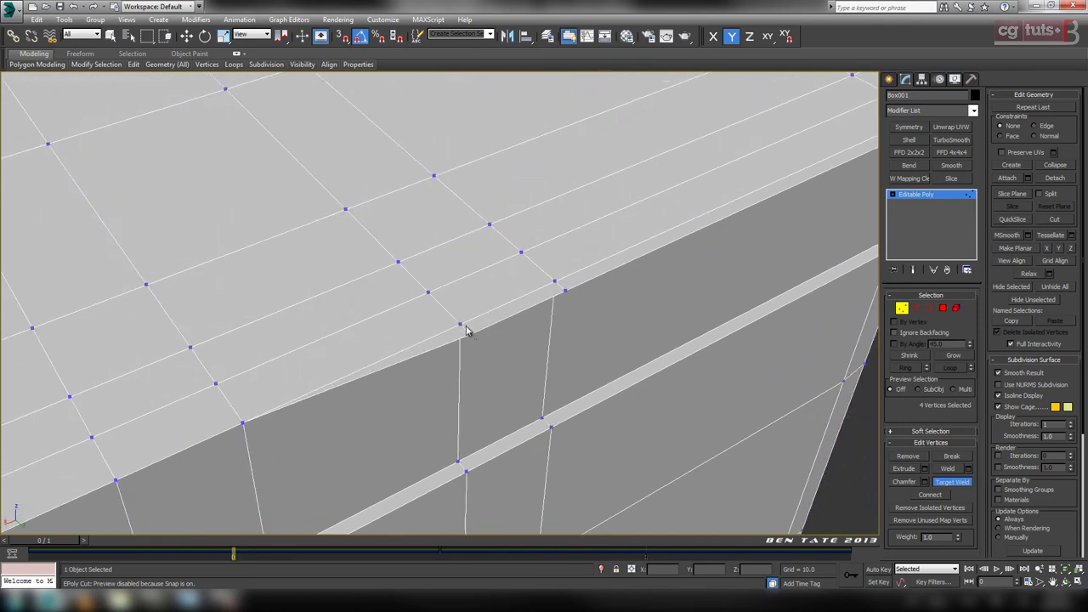
click(464, 328)
click(556, 281)
Target-weld the first two outer rim vertices at the opposite rounded corner onto the inner vertices.
mouse_move(555, 281)
alt+middle_down()
mouse_move(569, 333)
mouse_move(522, 371)
mouse_move(603, 335)
mouse_move(557, 384)
alt+middle_up()
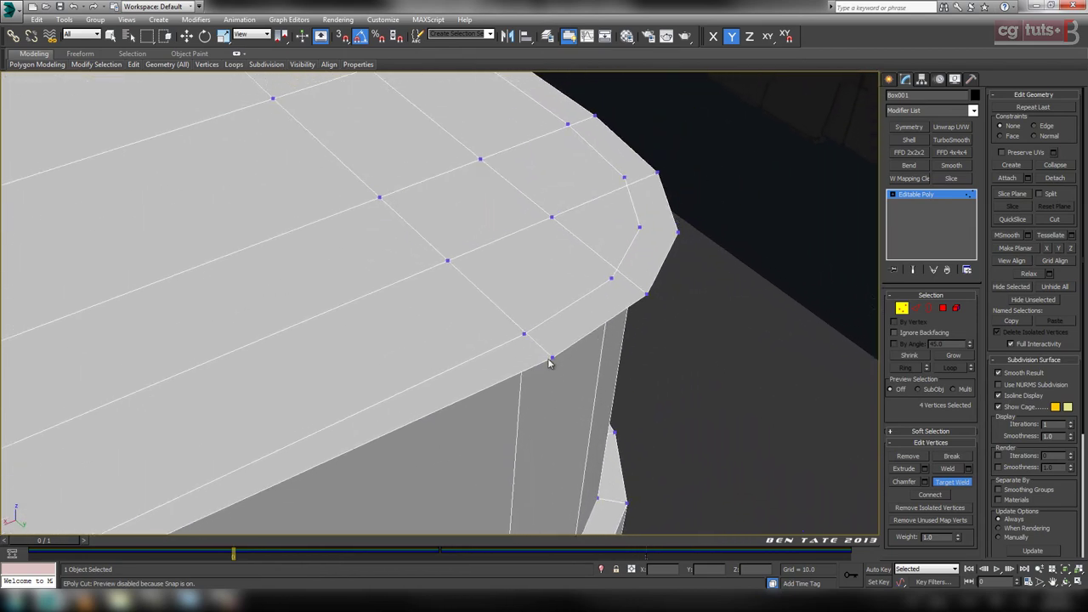
click(551, 358)
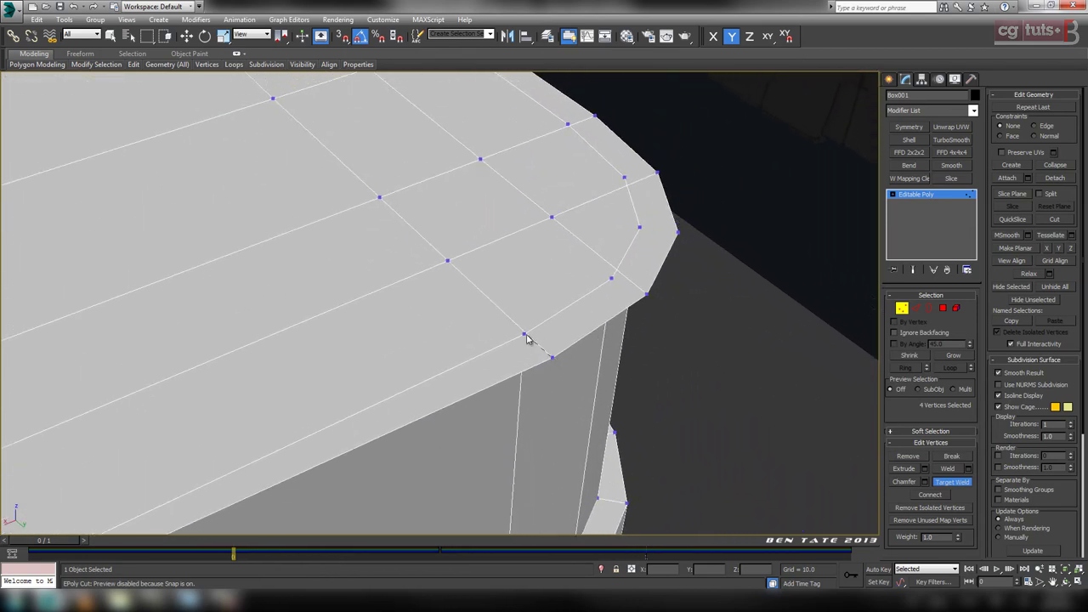
click(648, 294)
click(611, 279)
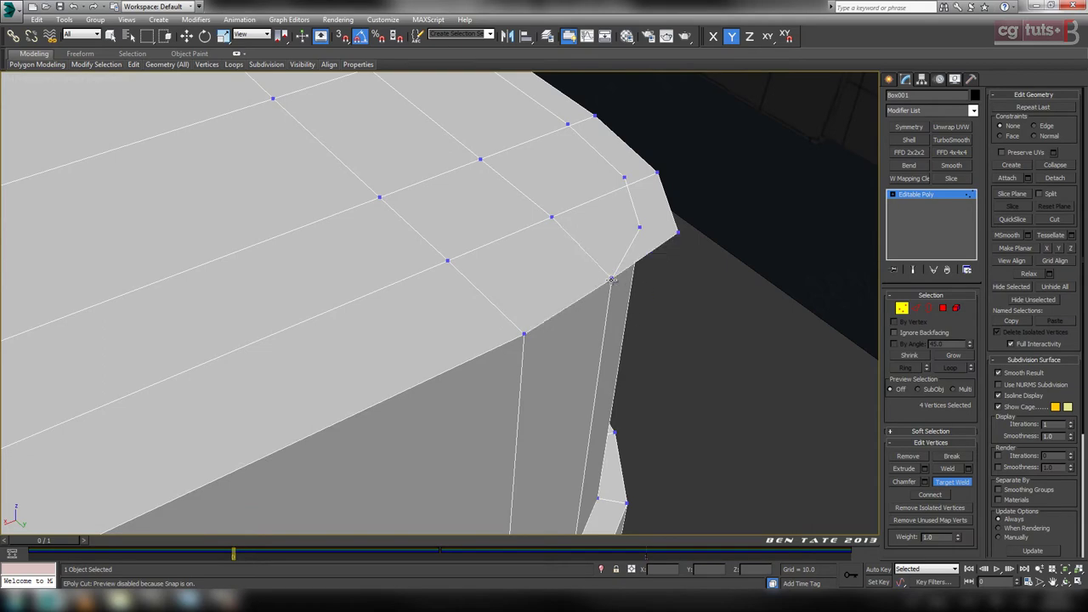
Target-weld the last three outer rim vertices around the opposite rounded corner onto their inner neighbours.
alt+middle_drag(611, 284, 668, 318)
scroll(627, 277, up, 3)
scroll(620, 254, up, 3)
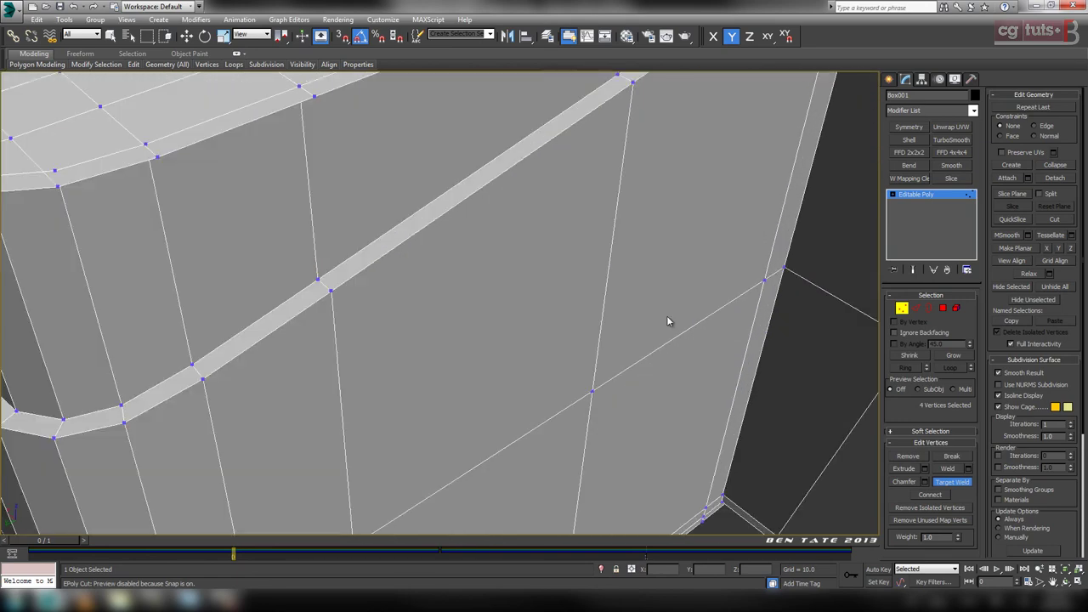
middle_drag(555, 350, 683, 415)
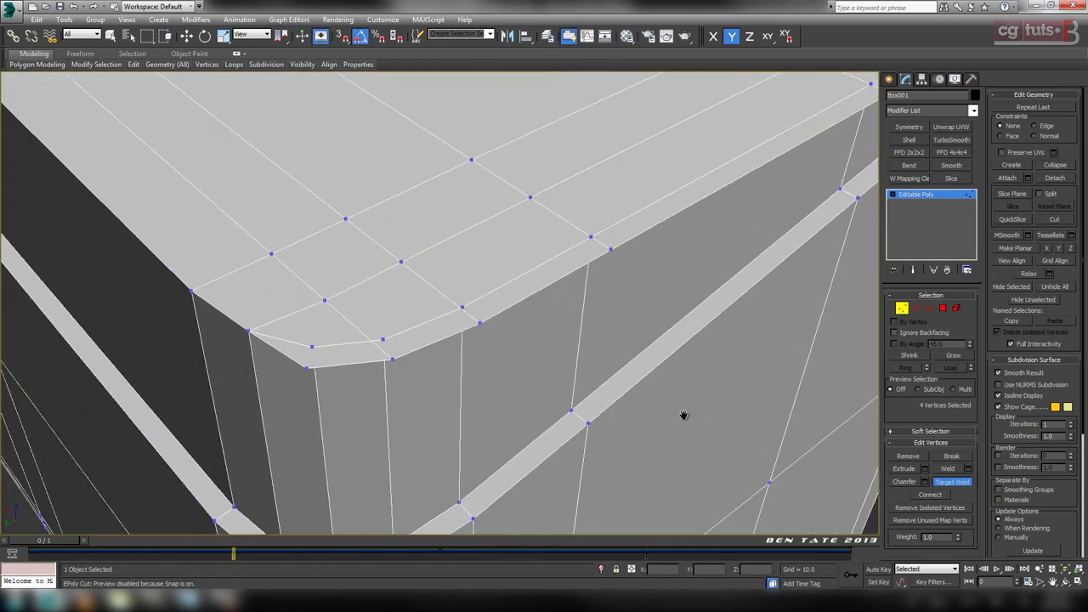
click(312, 347)
click(392, 357)
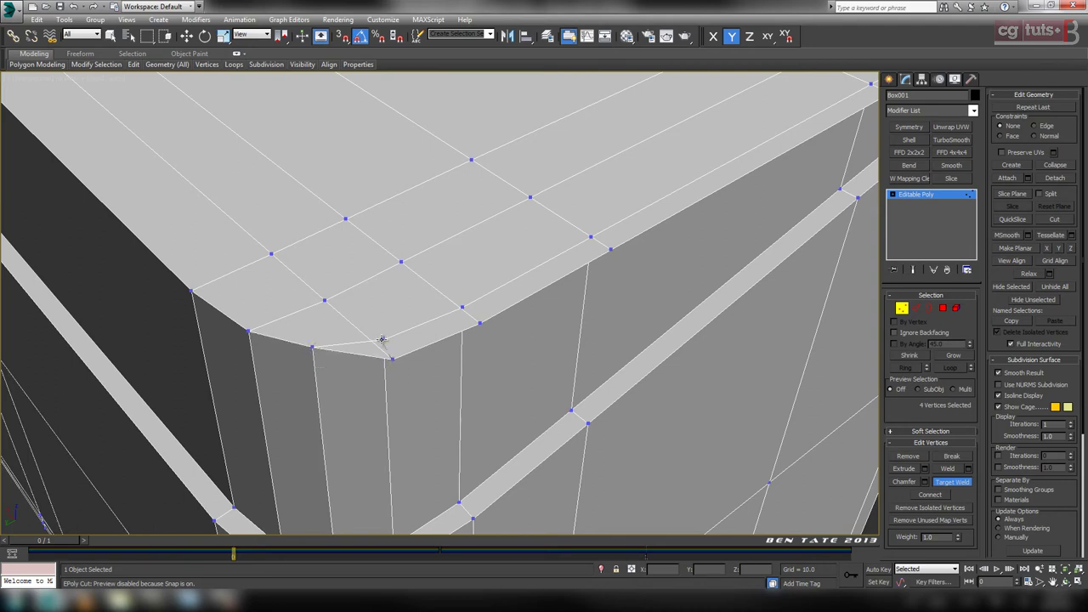
click(382, 340)
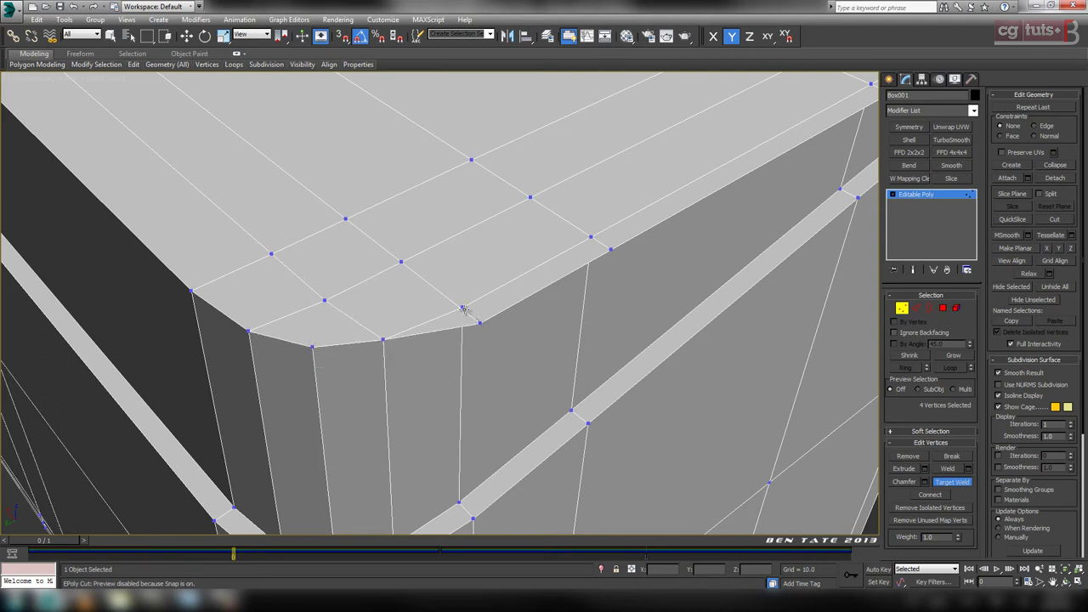
click(463, 309)
Target-weld the remaining outer rim vertices along the second side edge onto the inner ones and end the welding.
middle_drag(618, 304, 364, 472)
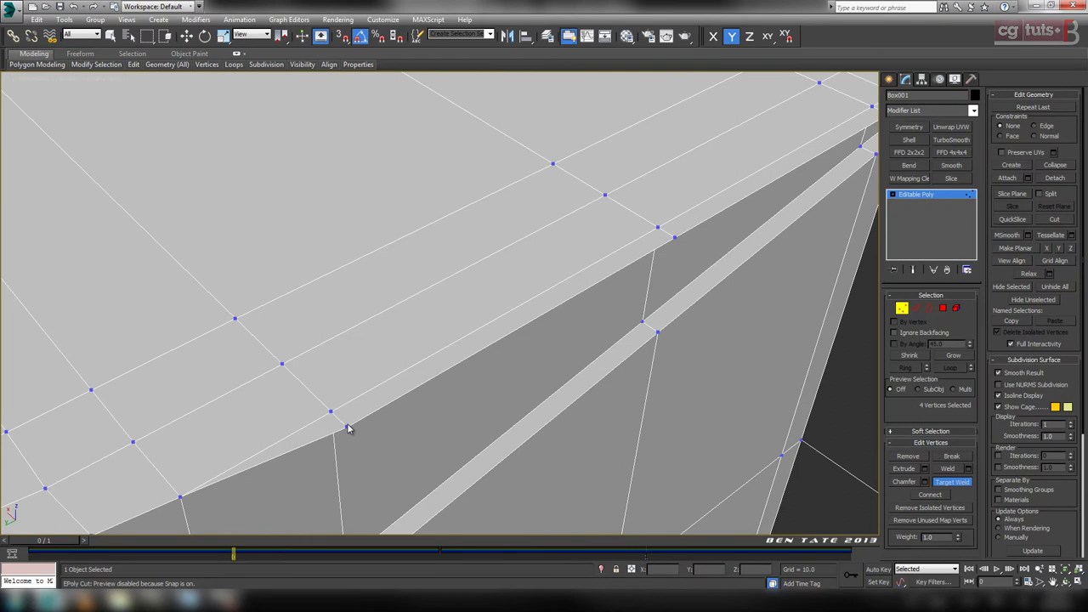
alt+middle_drag(347, 428, 643, 345)
click(608, 309)
click(595, 298)
click(961, 485)
Delete the small top-surface polygon beside the end of the recessed band on this side.
middle_drag(664, 432, 693, 432)
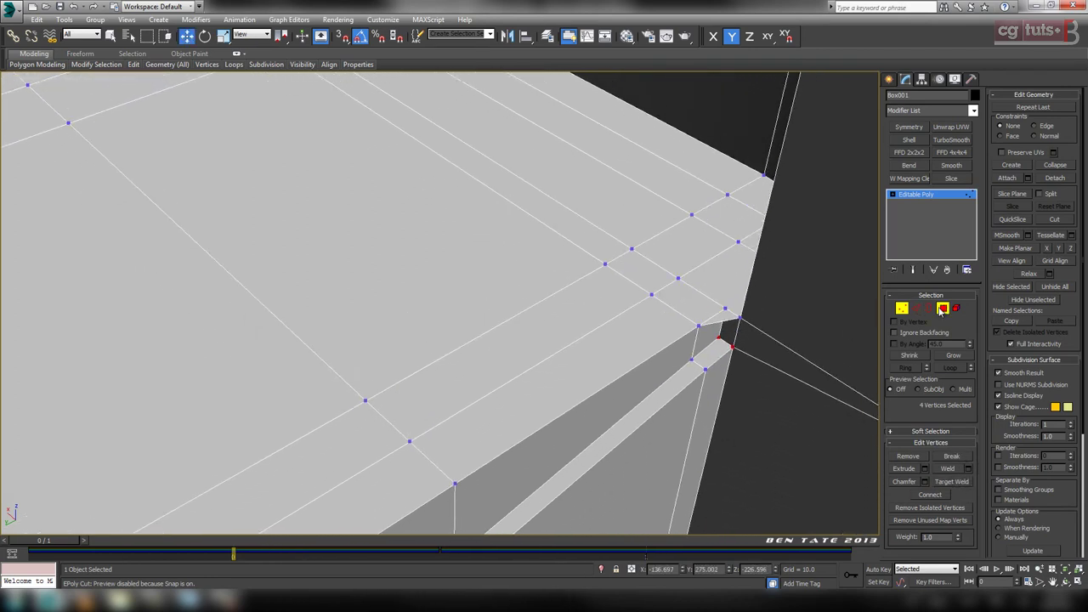
click(942, 308)
click(703, 304)
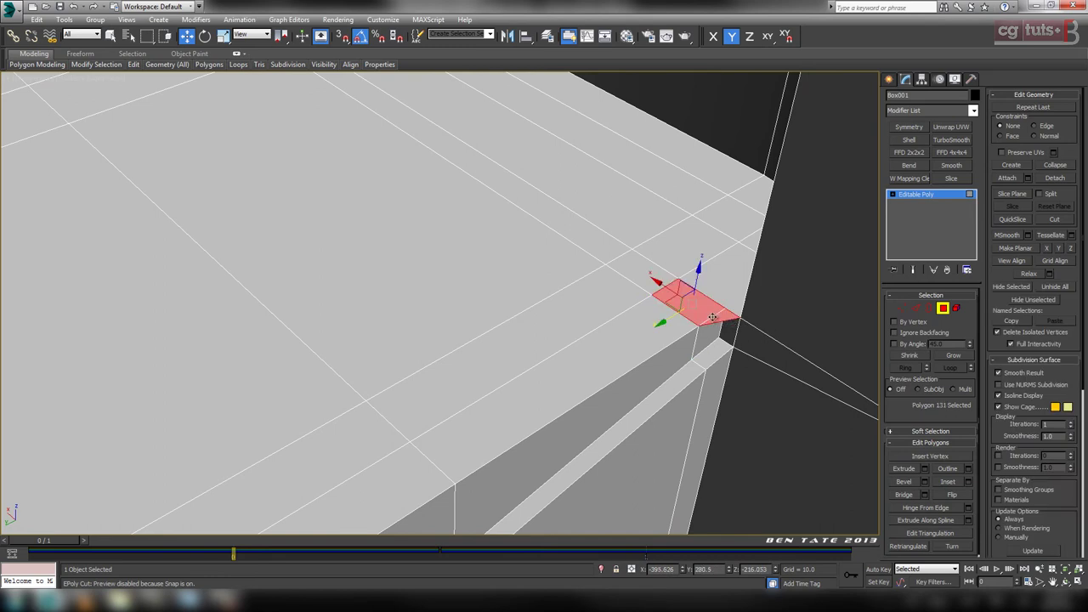
key(Delete)
Delete the matching small top-surface polygon at the end of the recessed band on the opposite side.
middle_drag(634, 343, 814, 460)
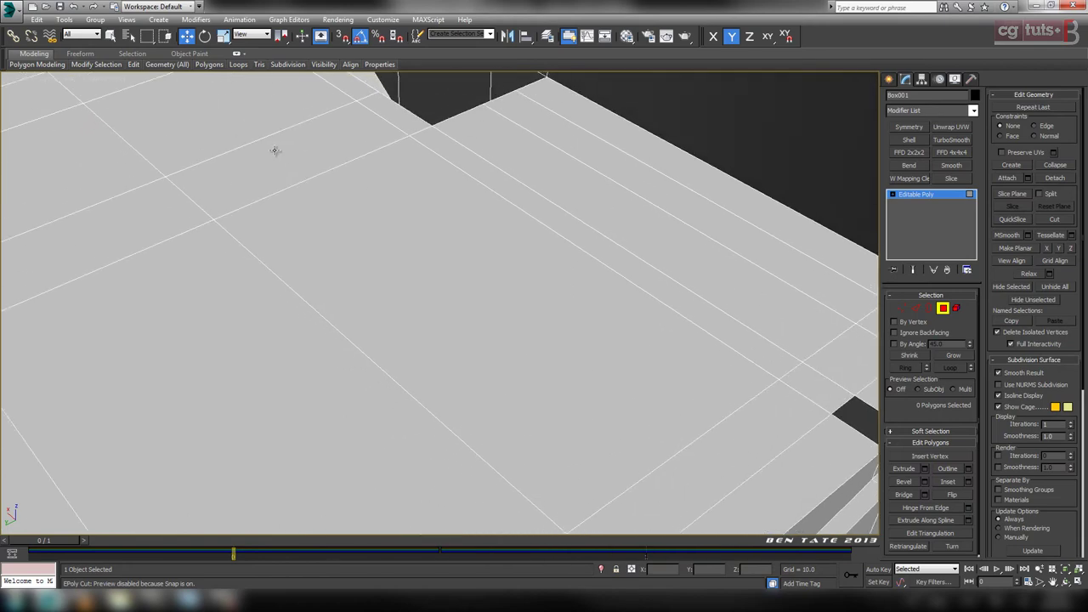
middle_drag(275, 150, 660, 437)
middle_drag(383, 273, 445, 400)
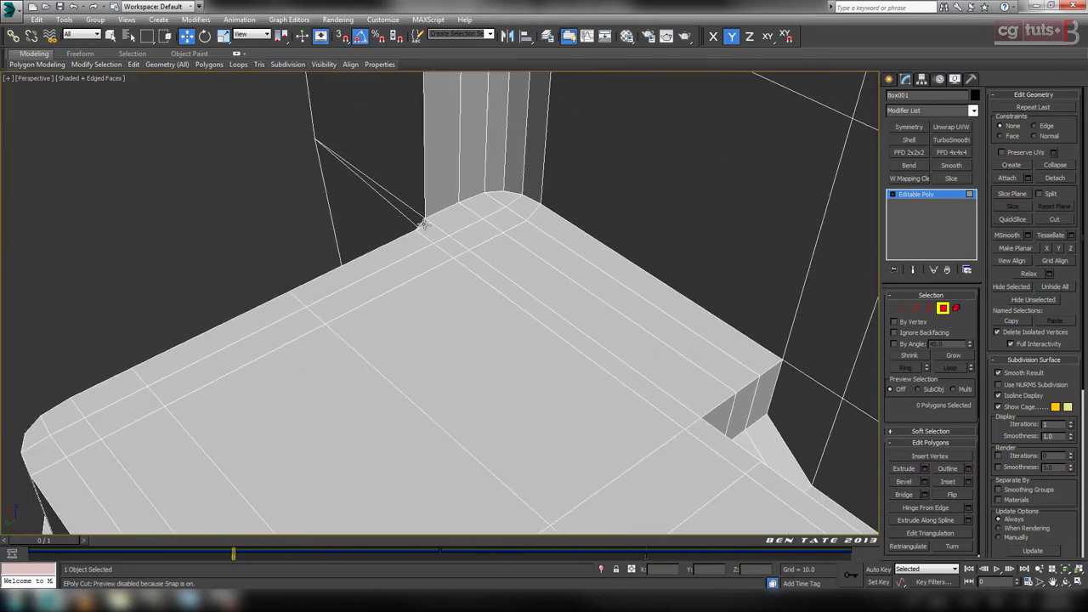
click(428, 228)
key(Delete)
middle_drag(576, 417, 272, 174)
middle_drag(637, 393, 344, 191)
alt+middle_drag(669, 405, 559, 213)
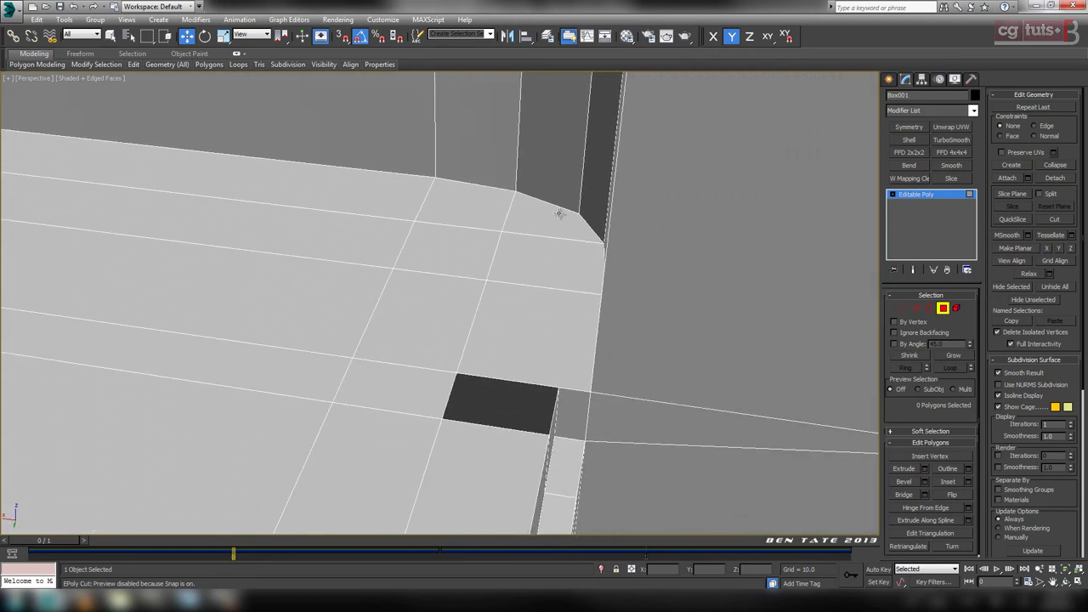
middle_drag(647, 269, 712, 267)
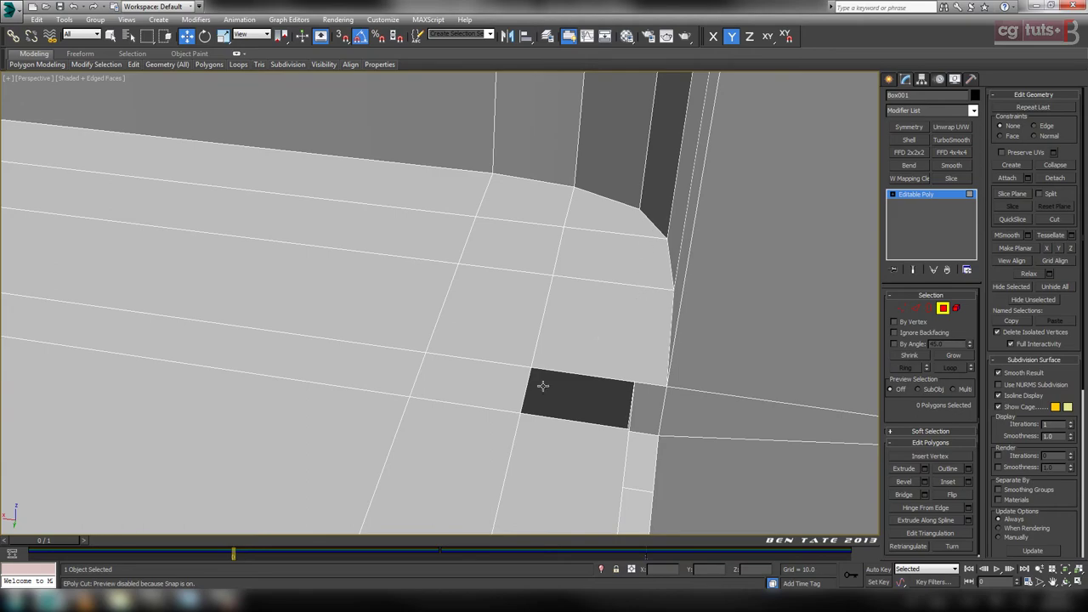
Switch to the 051_TassimoT65 reference photo to examine the base's rear corners, and return to the model.
click(194, 602)
click(240, 554)
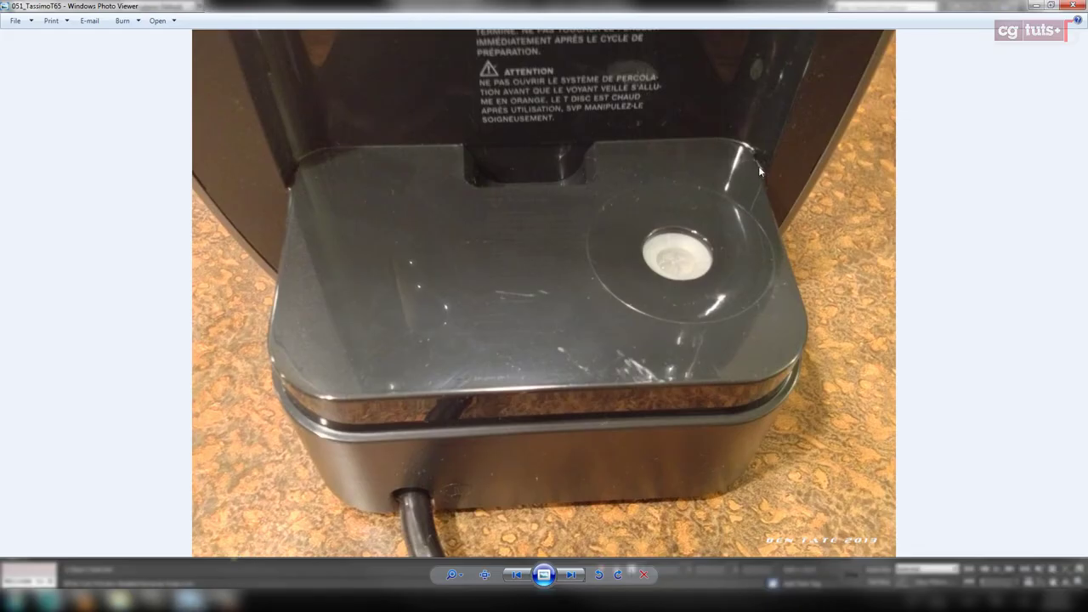
click(1073, 6)
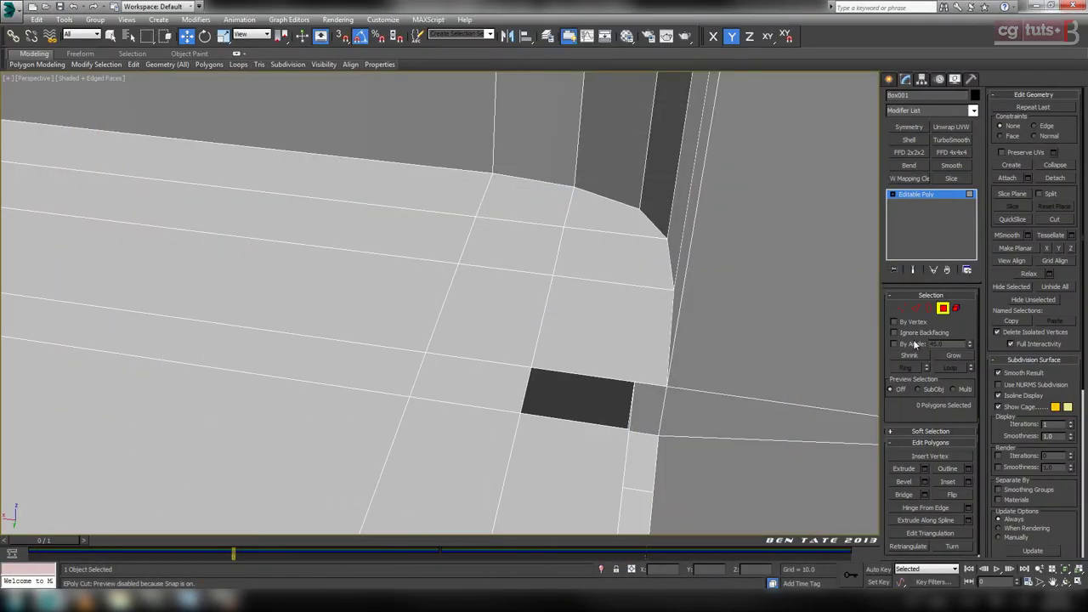
Connect the three cross edges at the rounded corner and slide the new edges along X into line with the hole's outer side.
key(2)
click(646, 237)
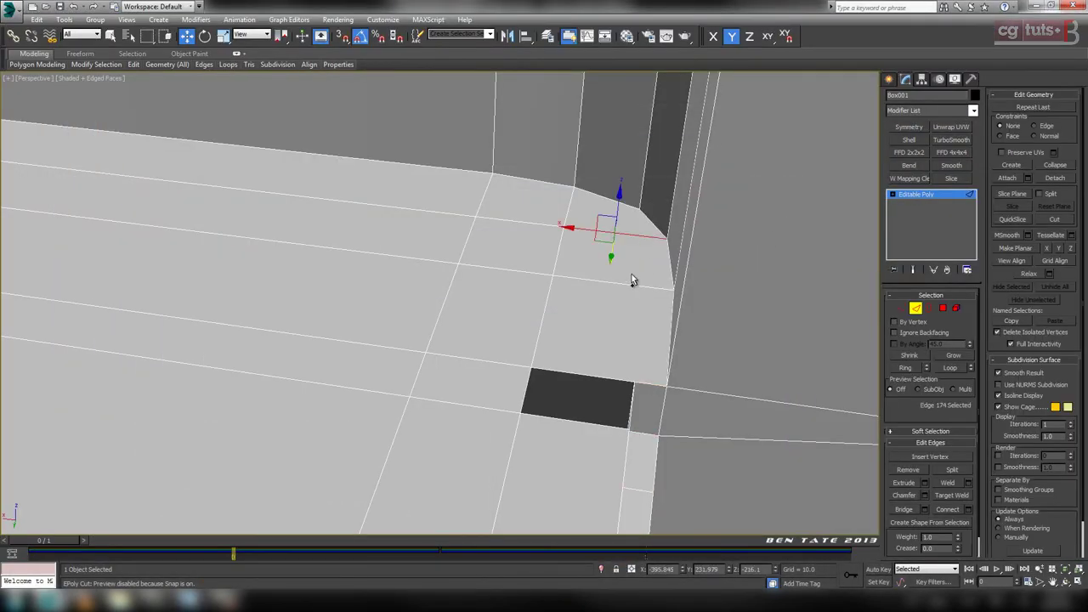
ctrl+click(629, 286)
ctrl+click(607, 379)
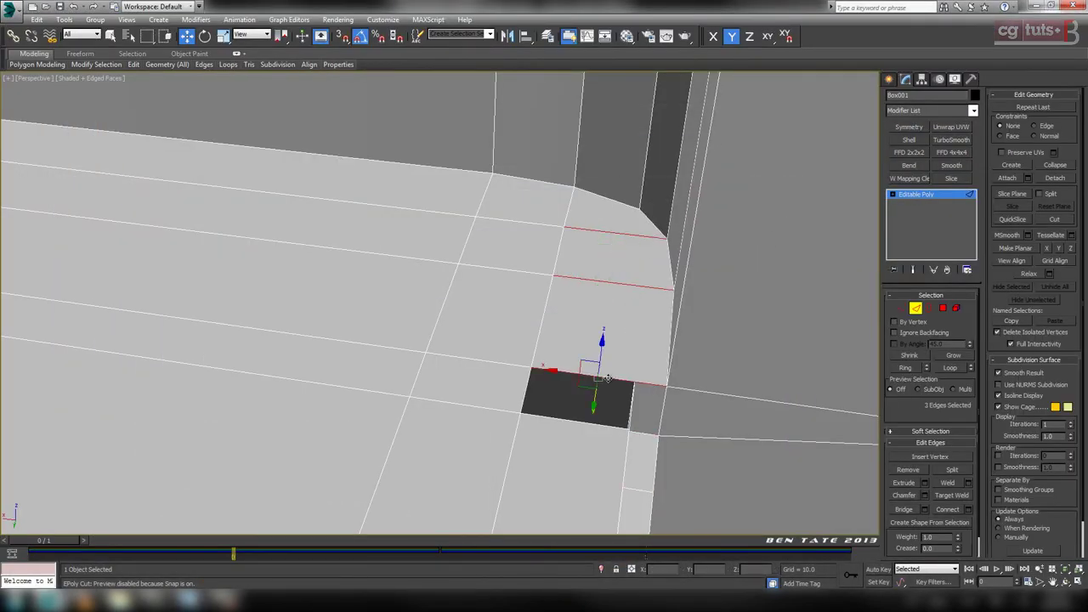
click(952, 509)
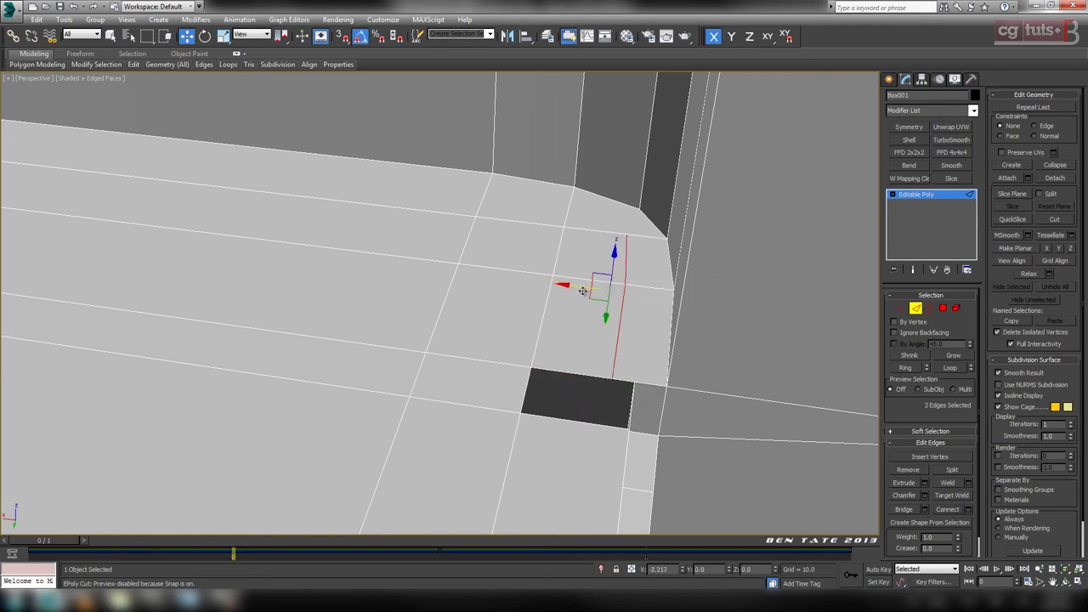
drag(583, 291, 601, 300)
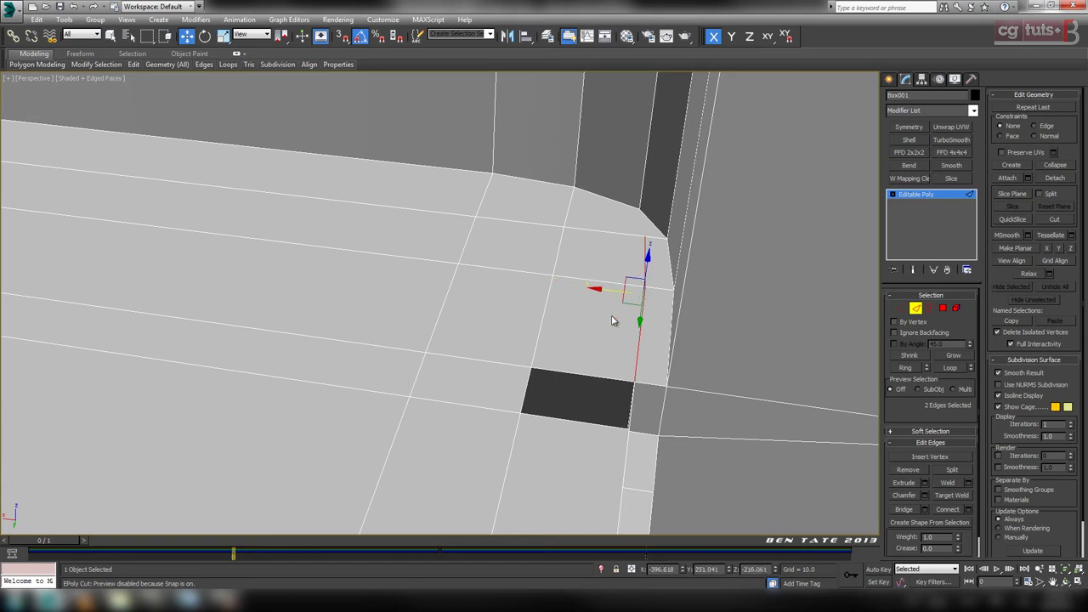
Weld the two overlapping vertices where the new edges meet the hole's outer corner.
alt+middle_drag(642, 394, 538, 312)
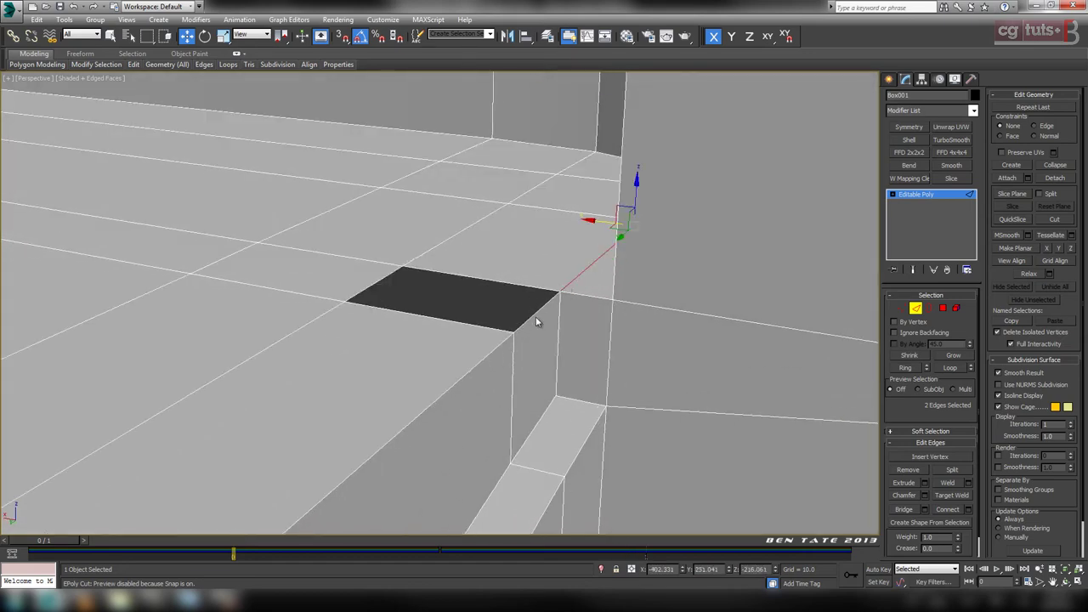
click(902, 308)
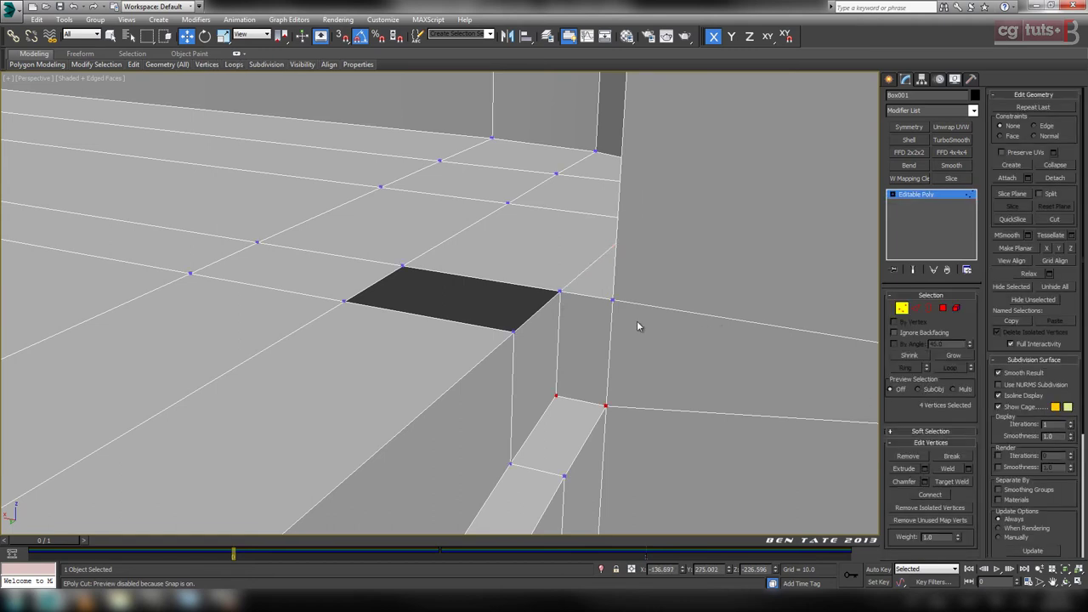
click(559, 293)
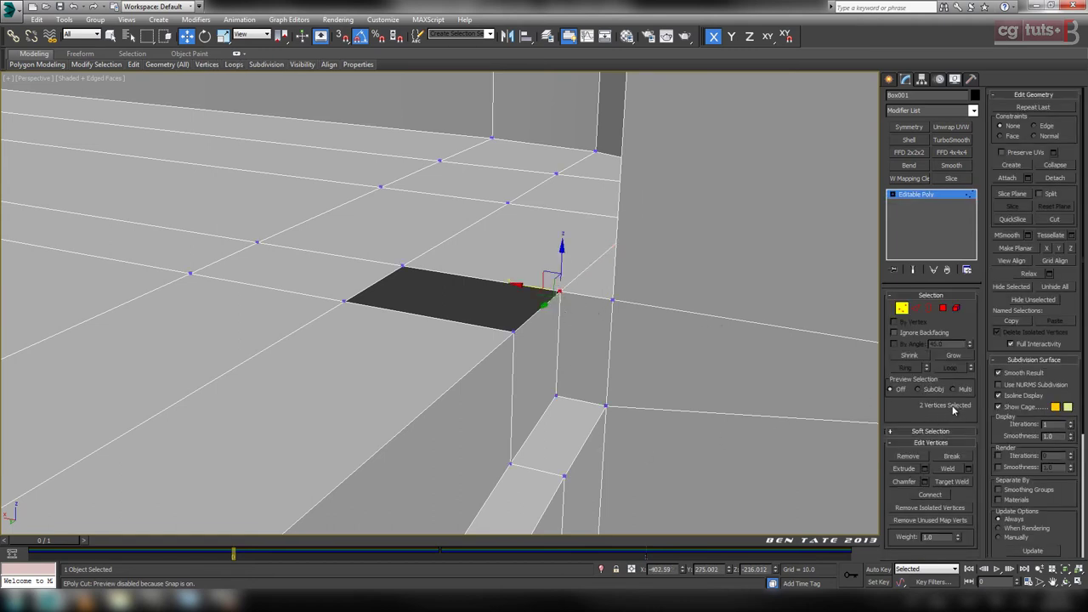
click(951, 470)
click(969, 468)
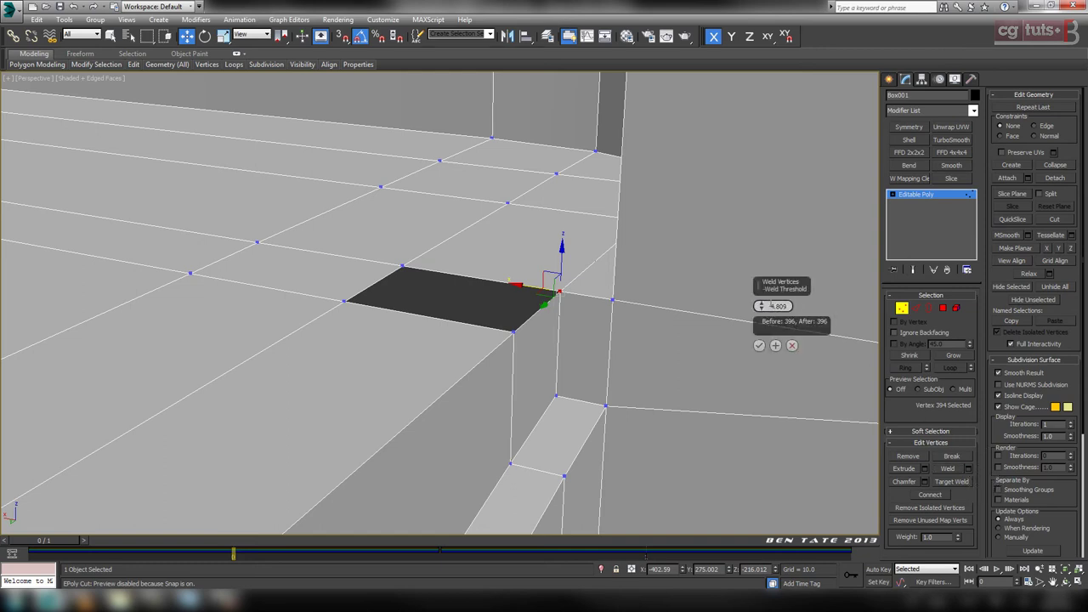
click(760, 346)
Cap the open border of the small hole in the top surface on this side.
middle_drag(676, 318, 759, 379)
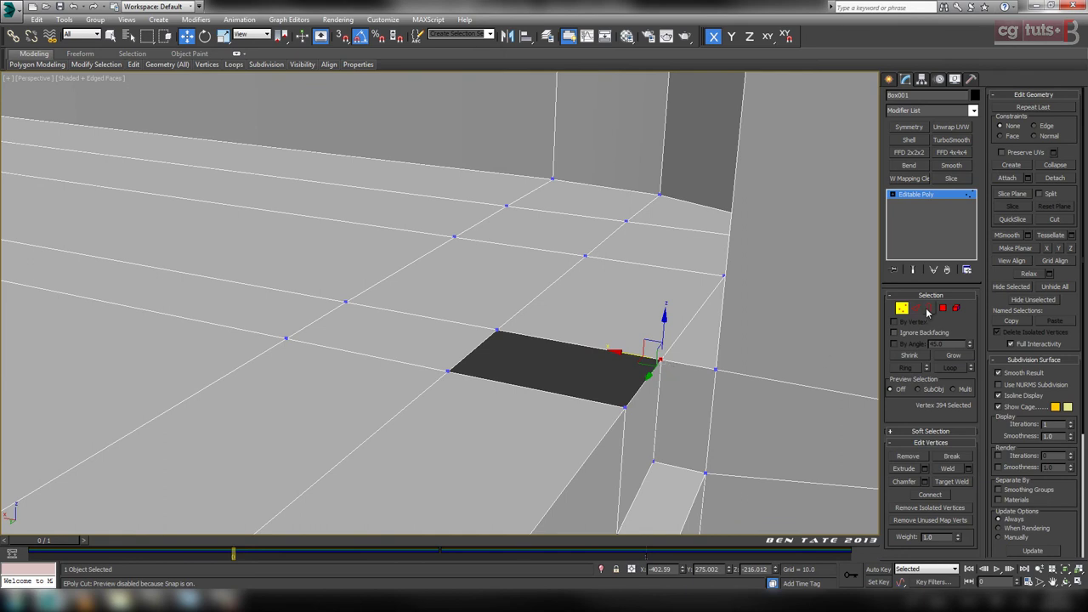
click(928, 309)
click(618, 355)
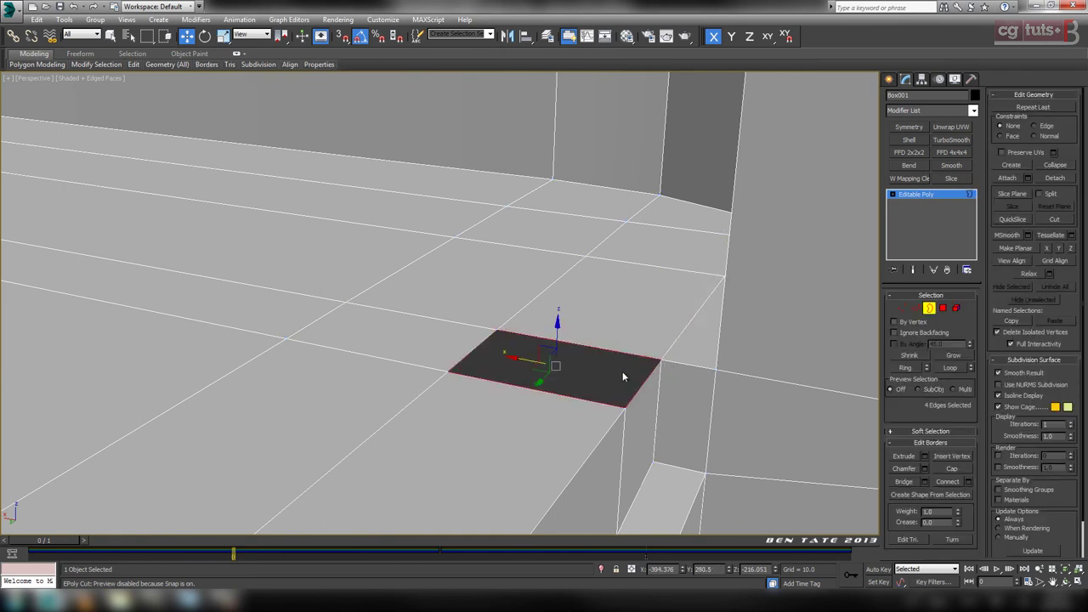
click(960, 469)
Connect the three cross edges at the opposite rounded corner and slide the new edges outward along X to the hole's side.
middle_drag(601, 415, 579, 415)
scroll(579, 389, down, 3)
middle_drag(544, 361, 563, 338)
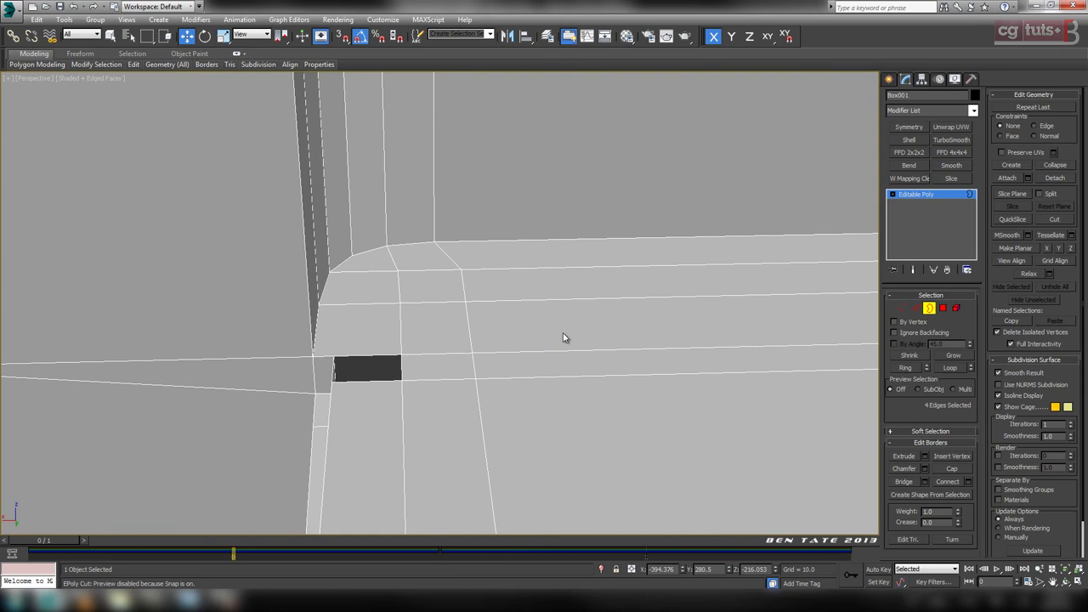
click(917, 308)
click(358, 272)
ctrl+click(358, 304)
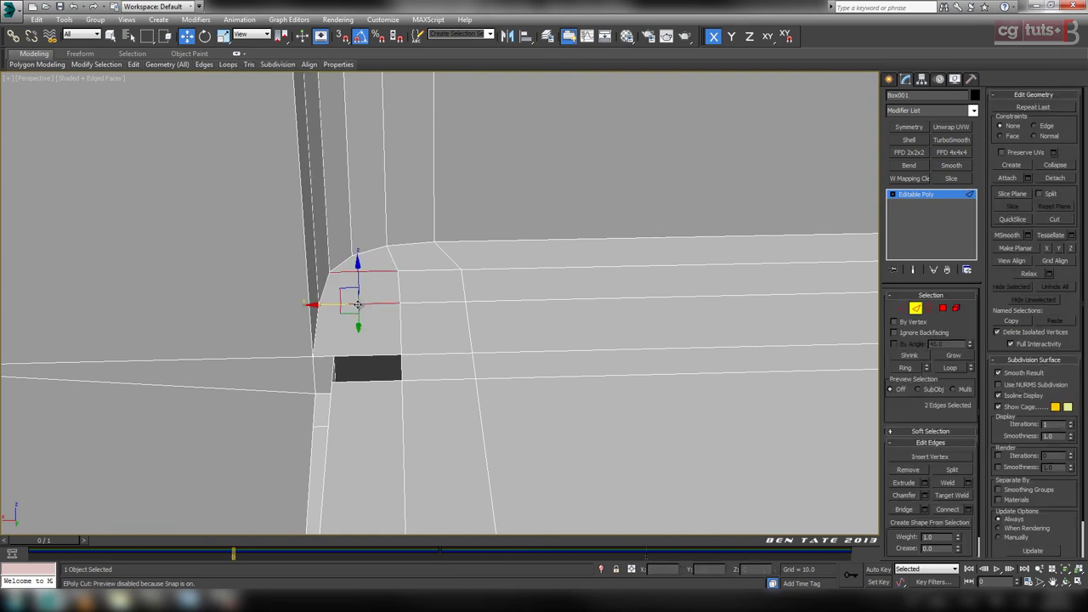
ctrl+click(368, 358)
click(954, 512)
middle_drag(492, 368, 581, 397)
drag(406, 338, 385, 338)
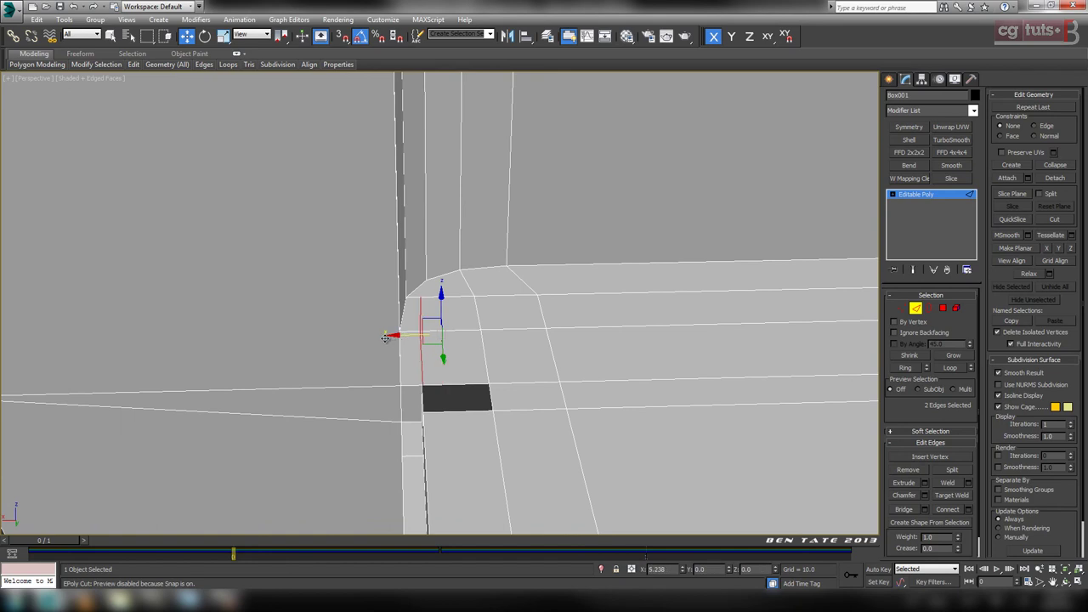
Fine-align the new edges with the second hole's outer corner and weld the two overlapping vertices there.
click(902, 308)
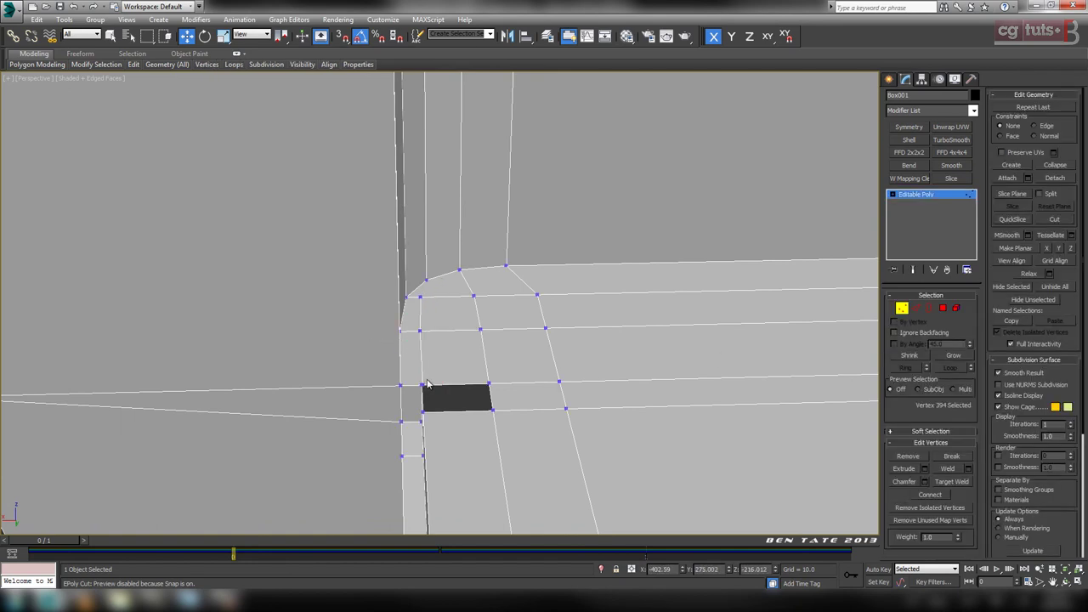
key(z)
scroll(471, 403, down, 5)
alt+middle_drag(481, 399, 558, 401)
click(915, 308)
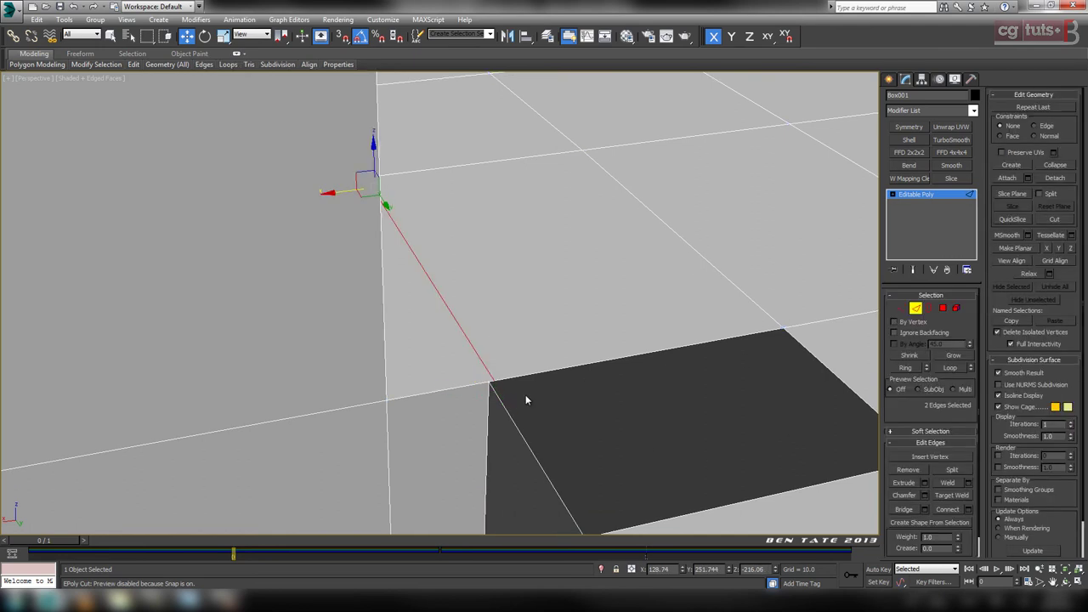
drag(335, 192, 331, 192)
click(903, 309)
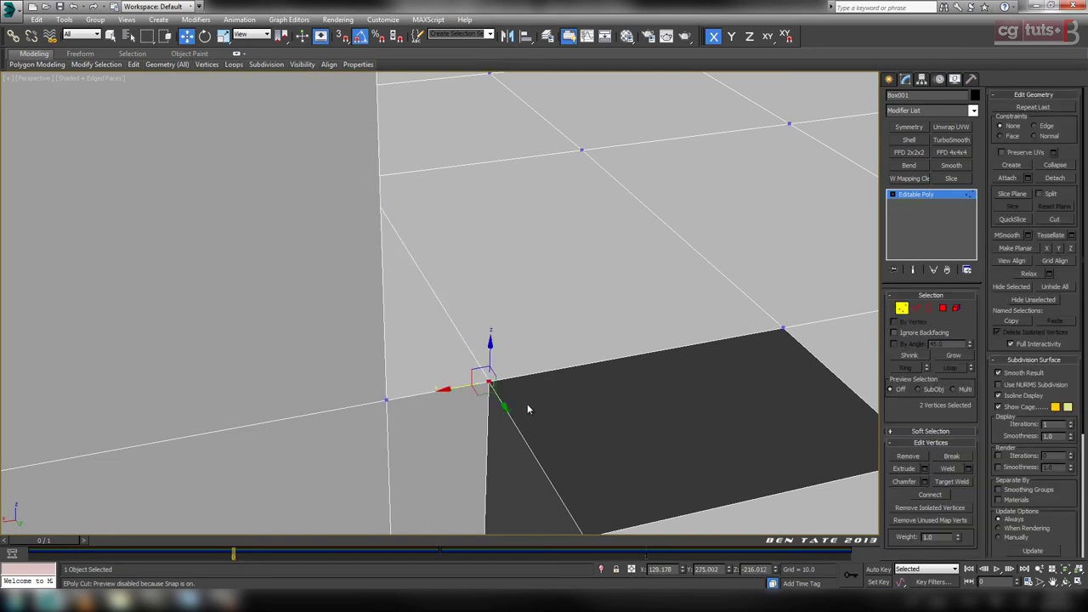
click(946, 471)
Cap the open border of the matching hole on the opposite side.
click(930, 307)
click(795, 353)
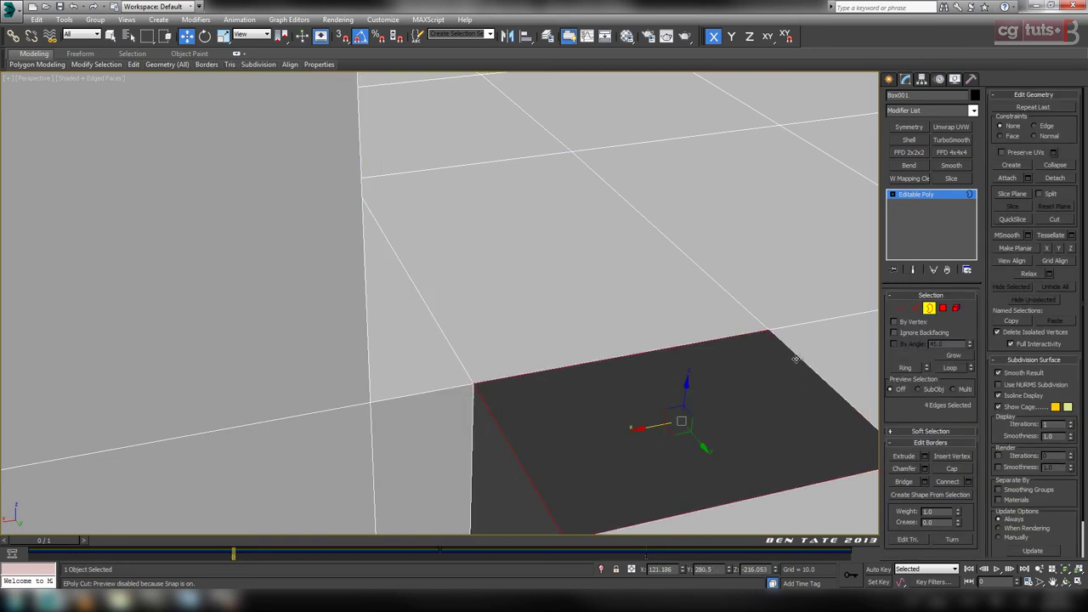
alt+middle_drag(790, 357, 766, 341)
click(954, 469)
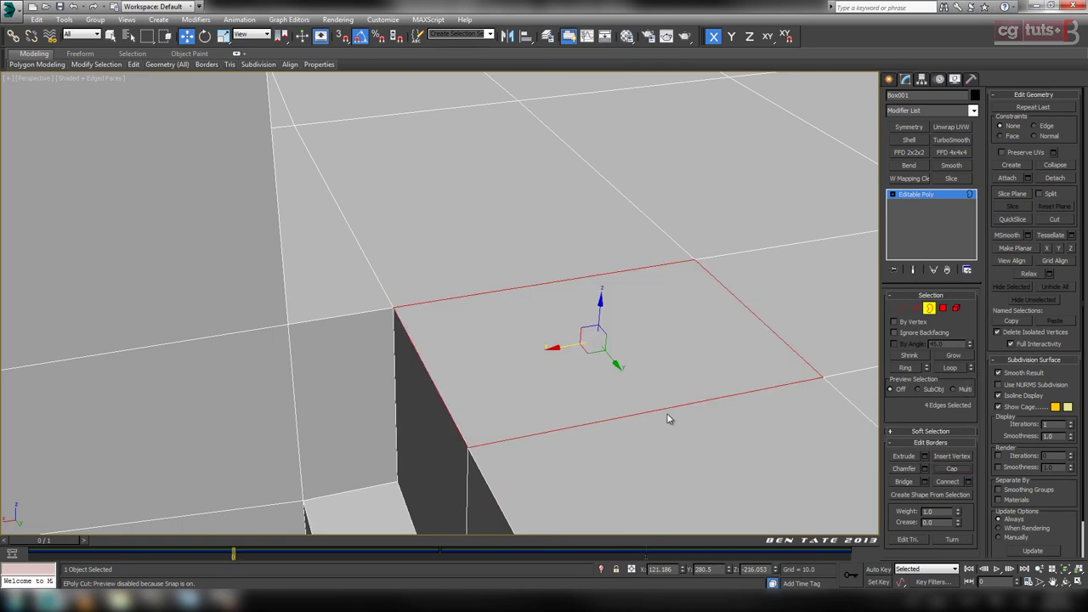
Connect the end vertex of the new edge line to the neighbouring rim vertex on the rounded corner.
scroll(668, 418, down, 7)
alt+middle_drag(719, 441, 621, 348)
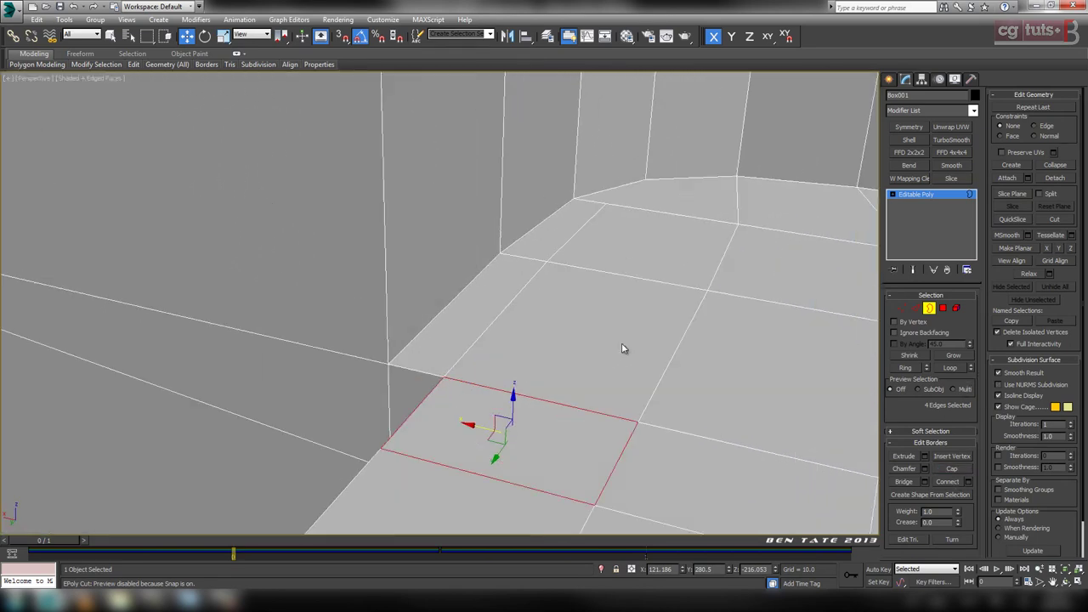
alt+middle_drag(473, 291, 628, 324)
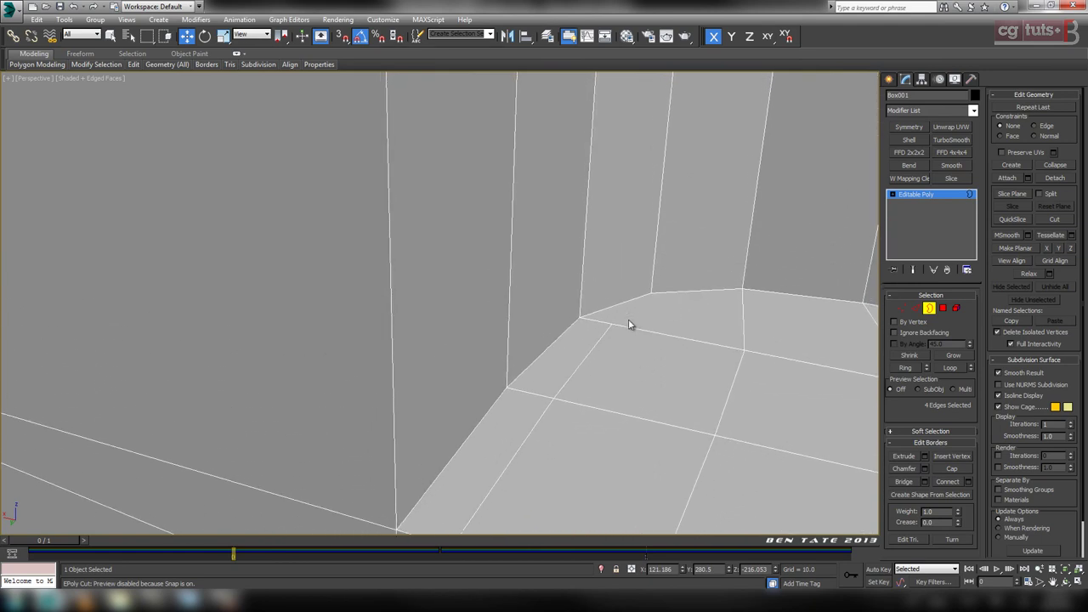
click(901, 309)
click(653, 292)
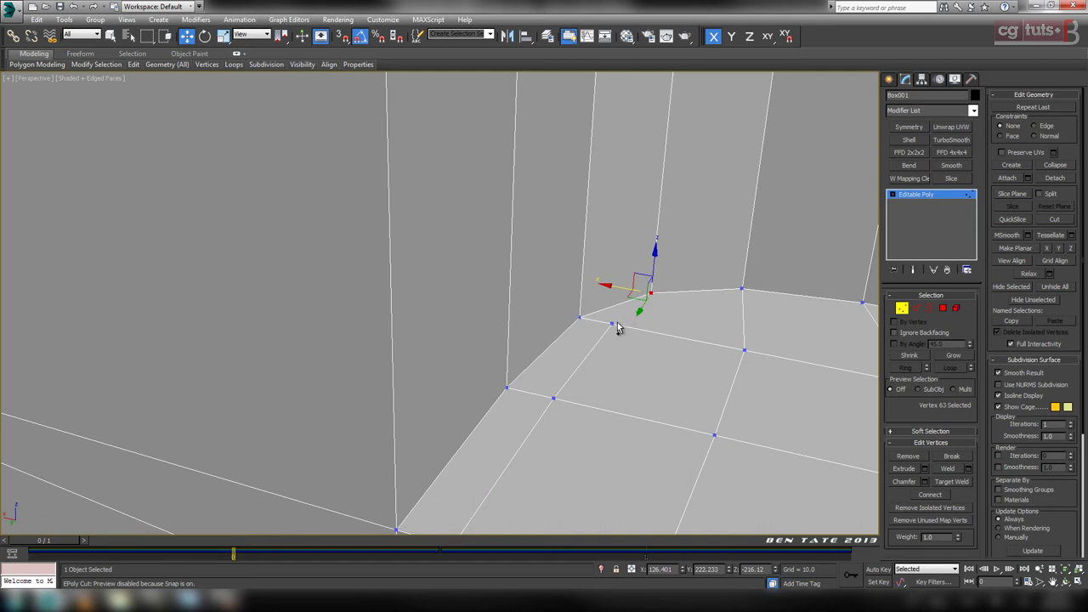
ctrl+click(612, 324)
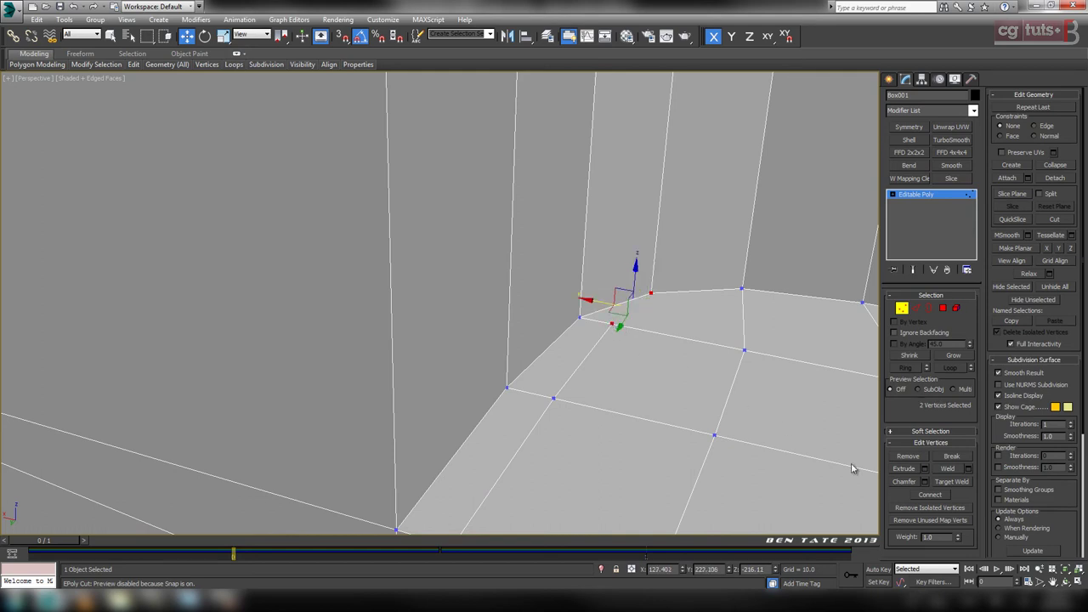
click(937, 495)
Extrude the three narrow corner polygons beyond the recessed band's end with a height of about -10.566.
middle_drag(647, 360, 549, 358)
middle_drag(623, 379, 768, 333)
click(943, 308)
click(630, 278)
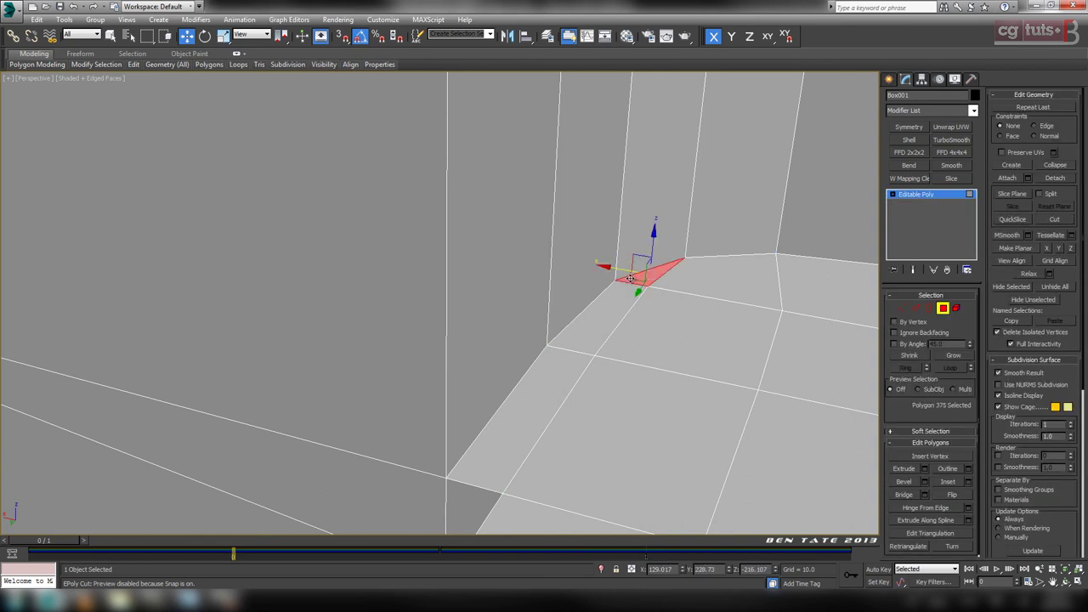
ctrl+click(608, 311)
ctrl+click(536, 402)
middle_drag(680, 439, 717, 354)
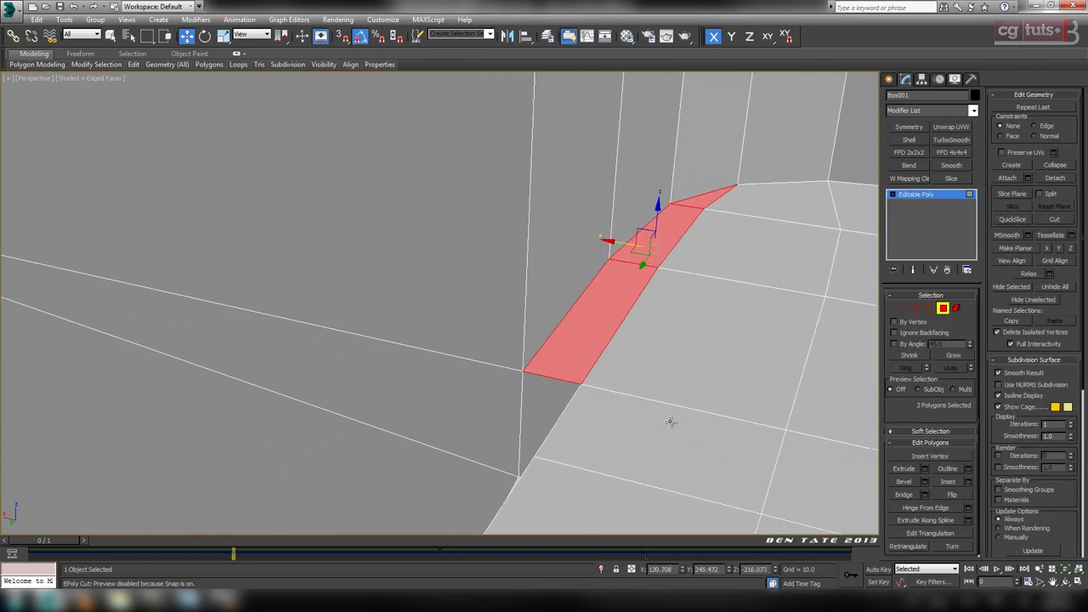
alt+middle_drag(670, 421, 467, 415)
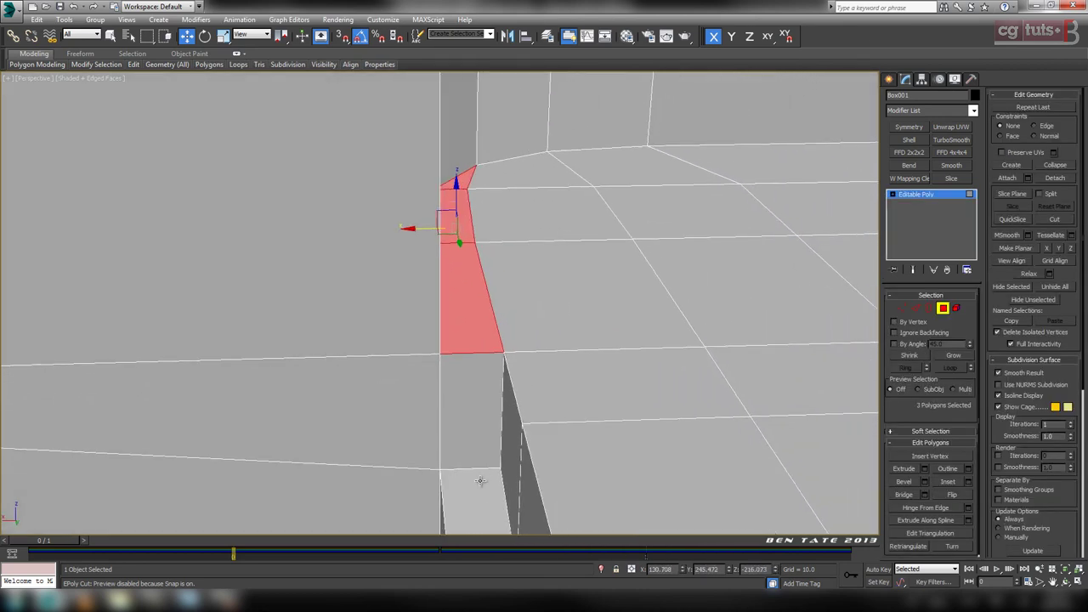
middle_drag(622, 418, 633, 397)
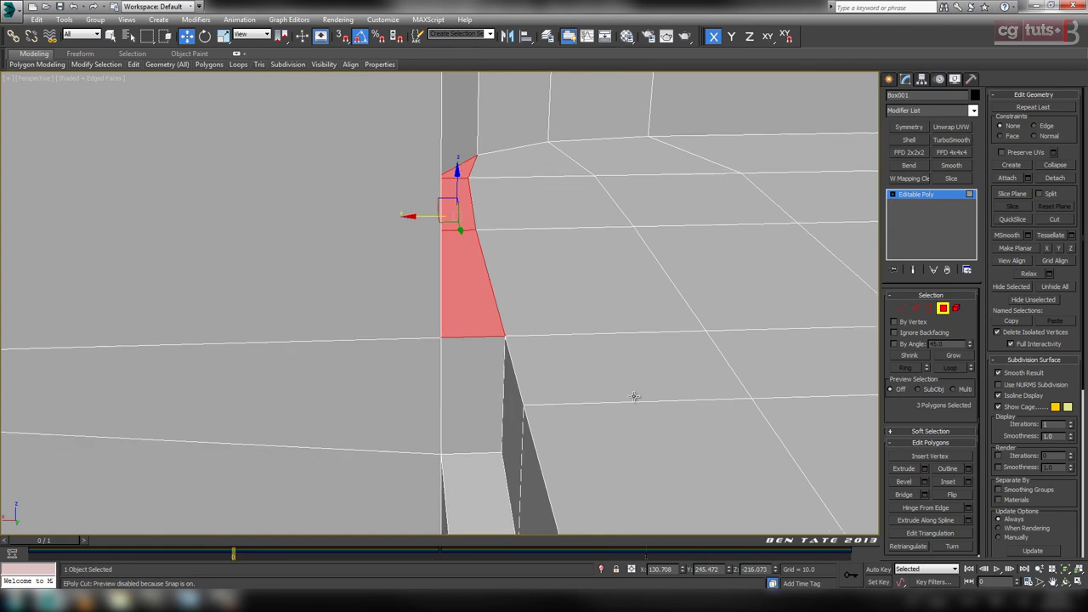
click(925, 469)
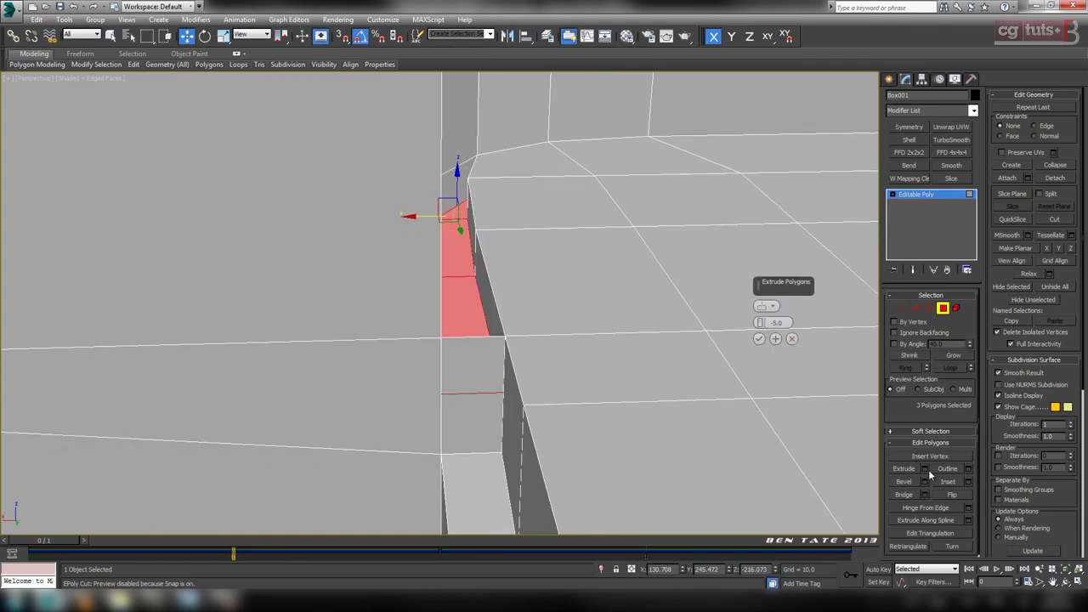
click(765, 307)
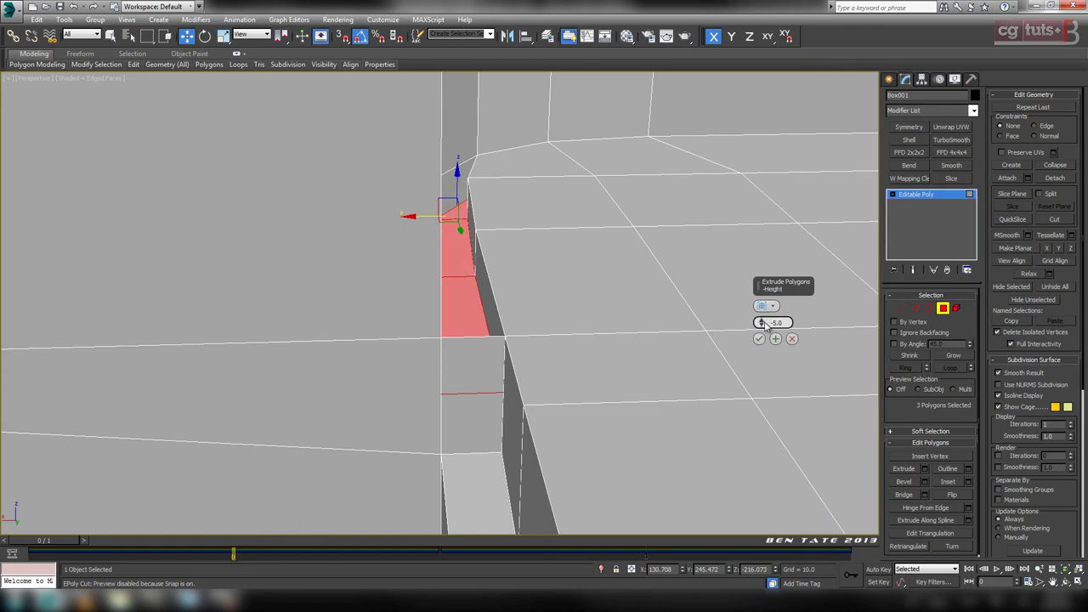
drag(761, 323, 765, 349)
Level the three extruded corner polygons in the Front view and fine-tune their extrusion height to about -10.541.
middle_drag(557, 426, 549, 345)
scroll(497, 371, up, 3)
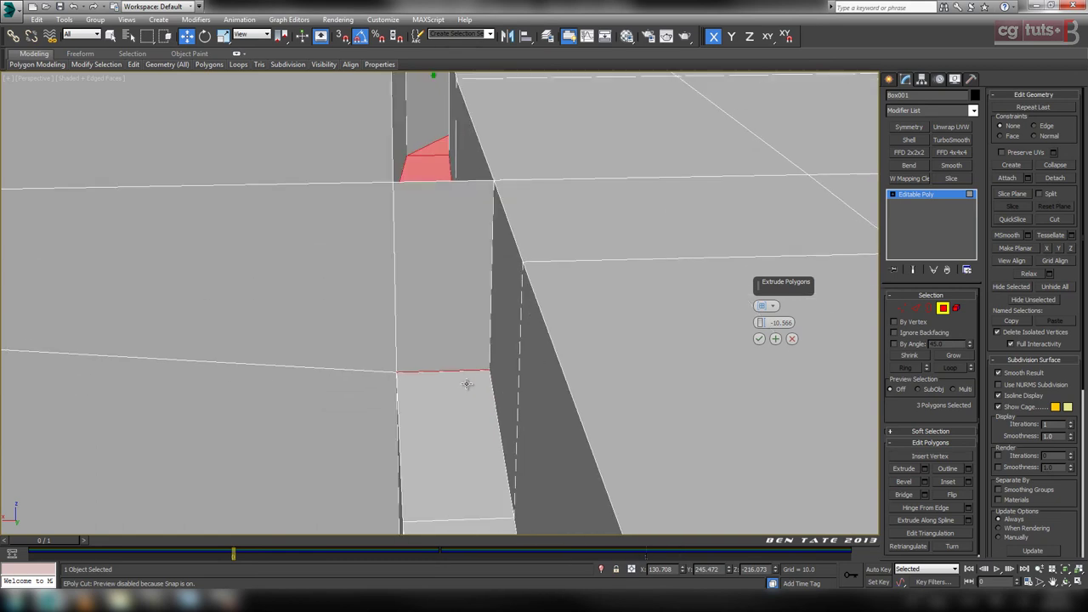
key(alt+w)
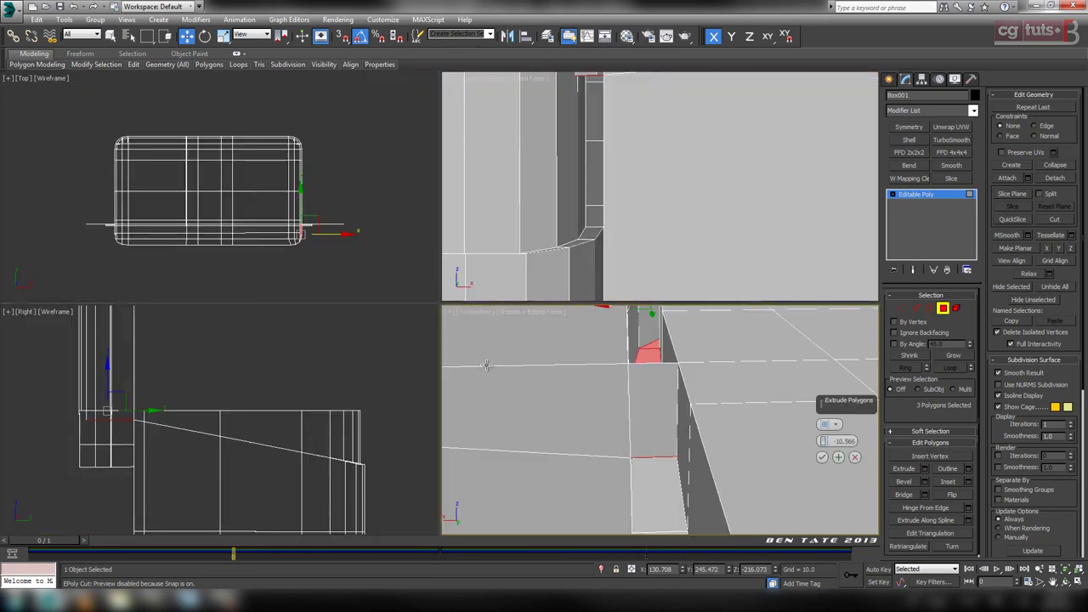
right_click(608, 254)
key(alt+w)
key(z)
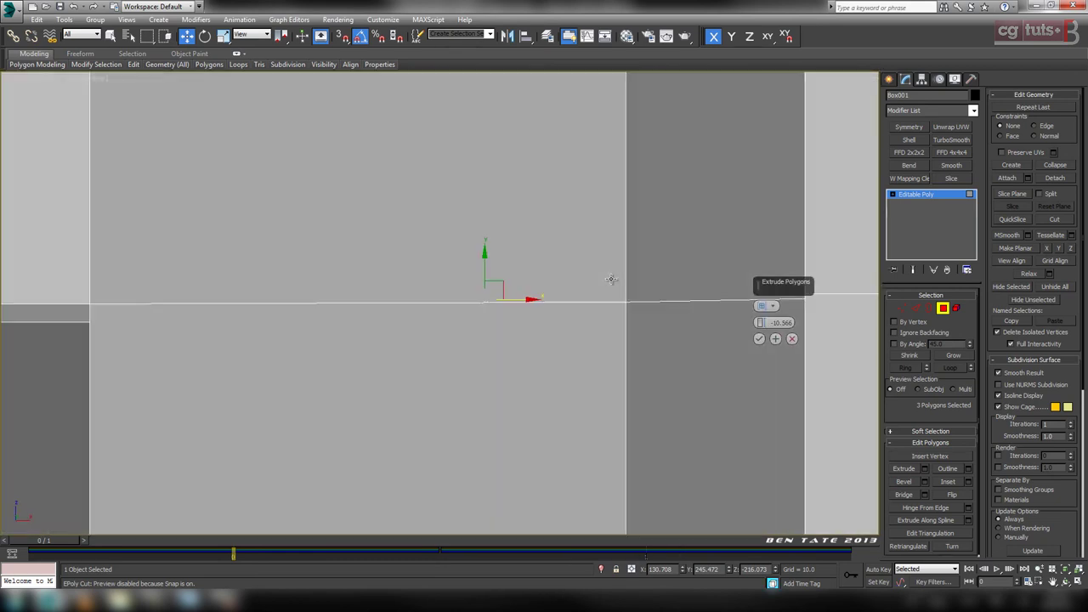
key(f)
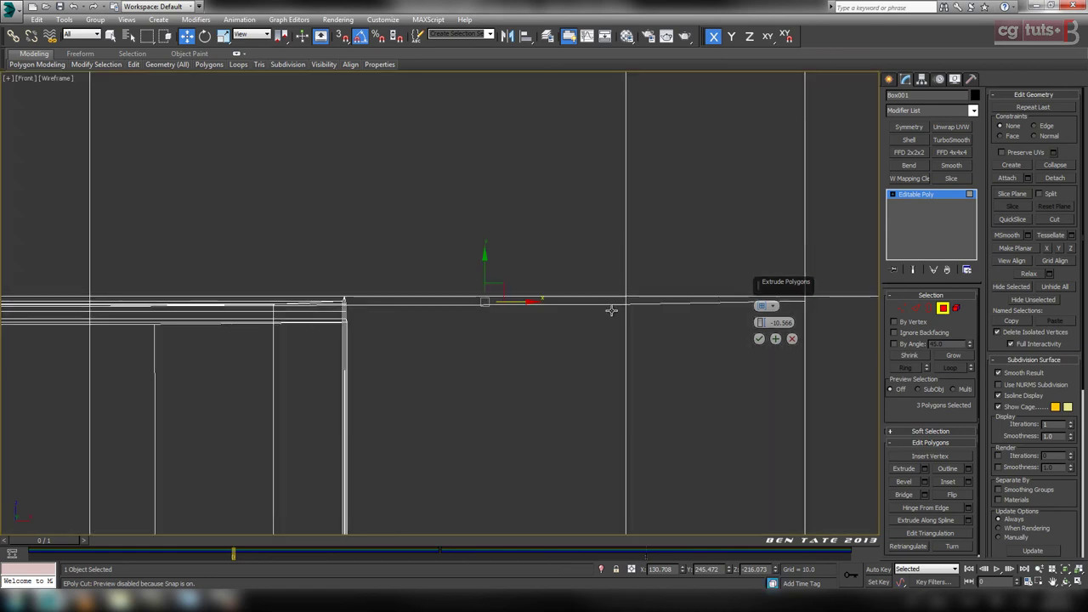
scroll(596, 348, down, 4)
scroll(637, 379, down, 3)
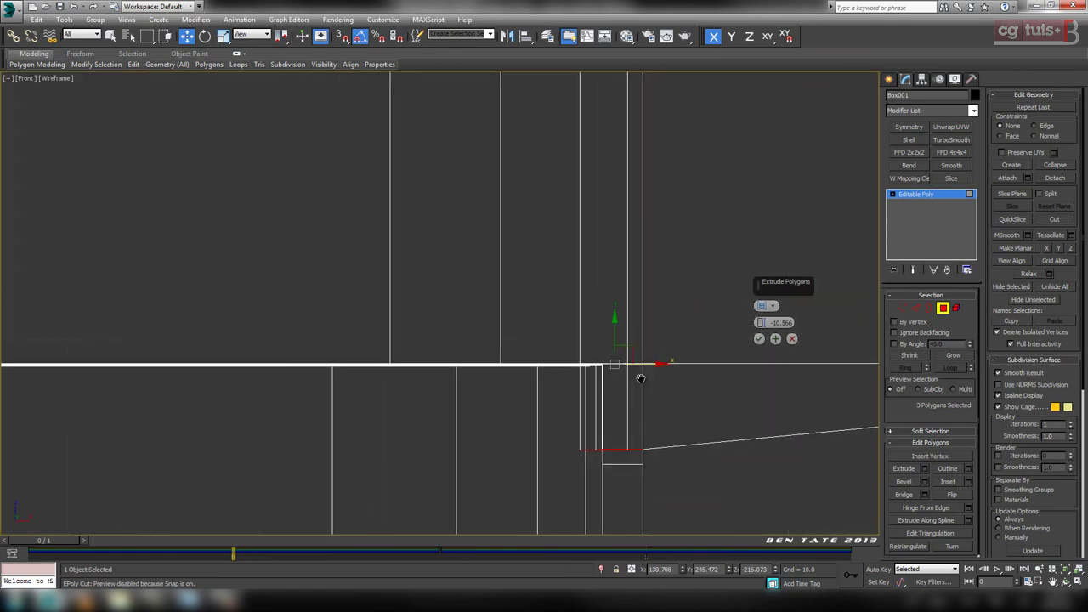
scroll(613, 352, up, 6)
middle_drag(635, 465, 510, 349)
middle_drag(671, 358, 602, 380)
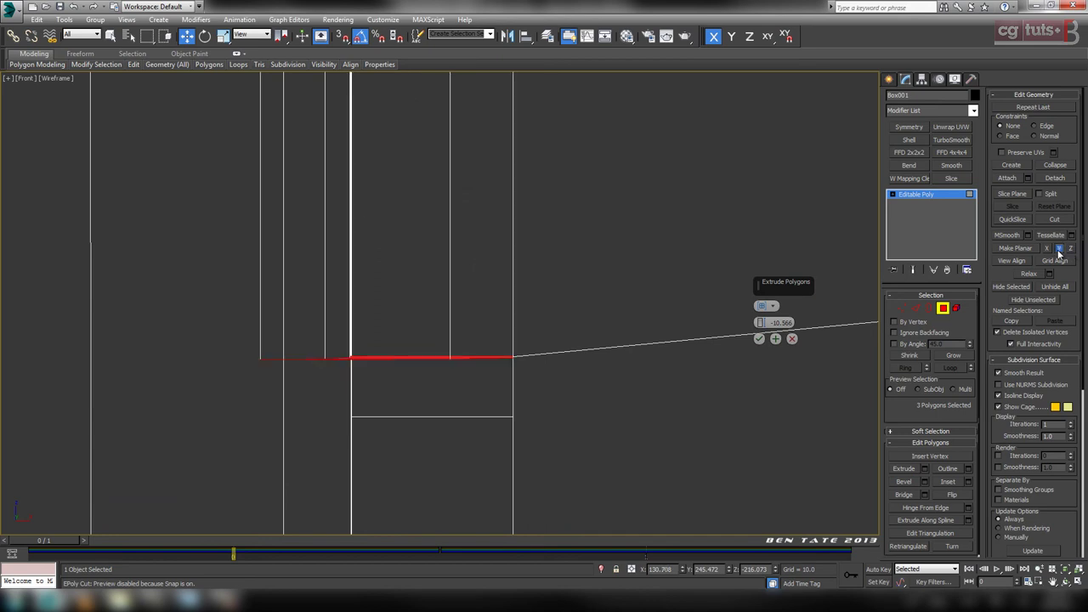
middle_drag(421, 382, 463, 433)
scroll(466, 395, down, 2)
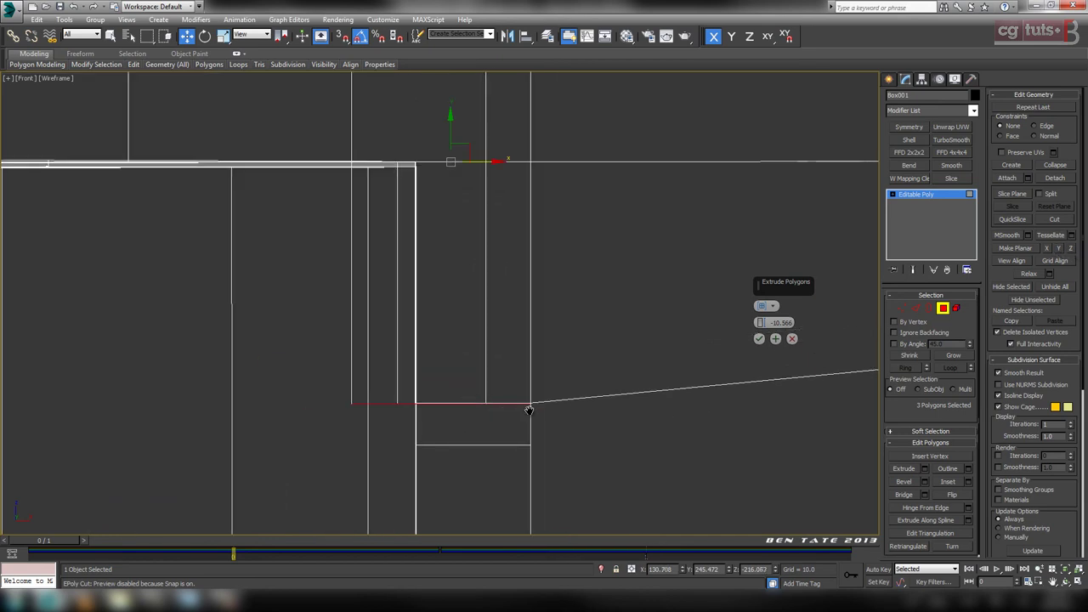
middle_drag(529, 410, 528, 404)
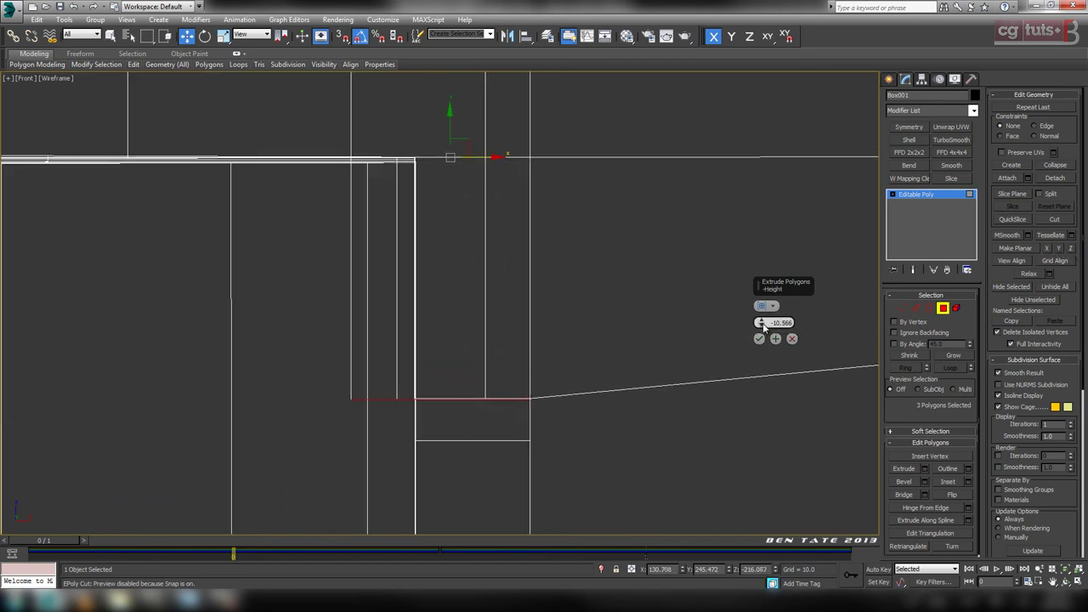
drag(763, 323, 761, 323)
scroll(569, 383, up, 4)
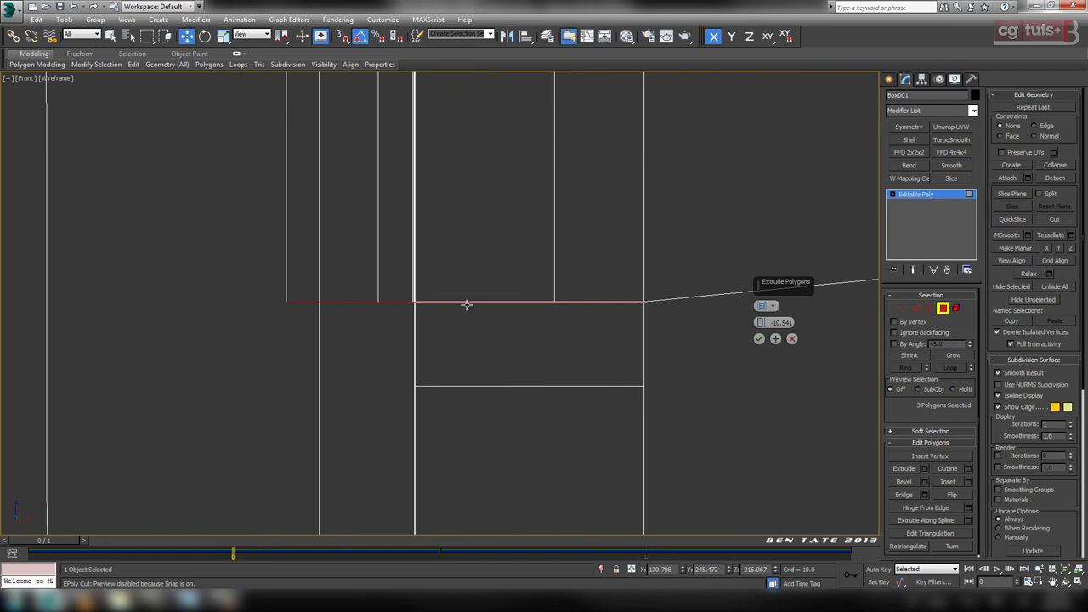
middle_drag(537, 348, 510, 417)
scroll(523, 416, down, 7)
key(alt+w)
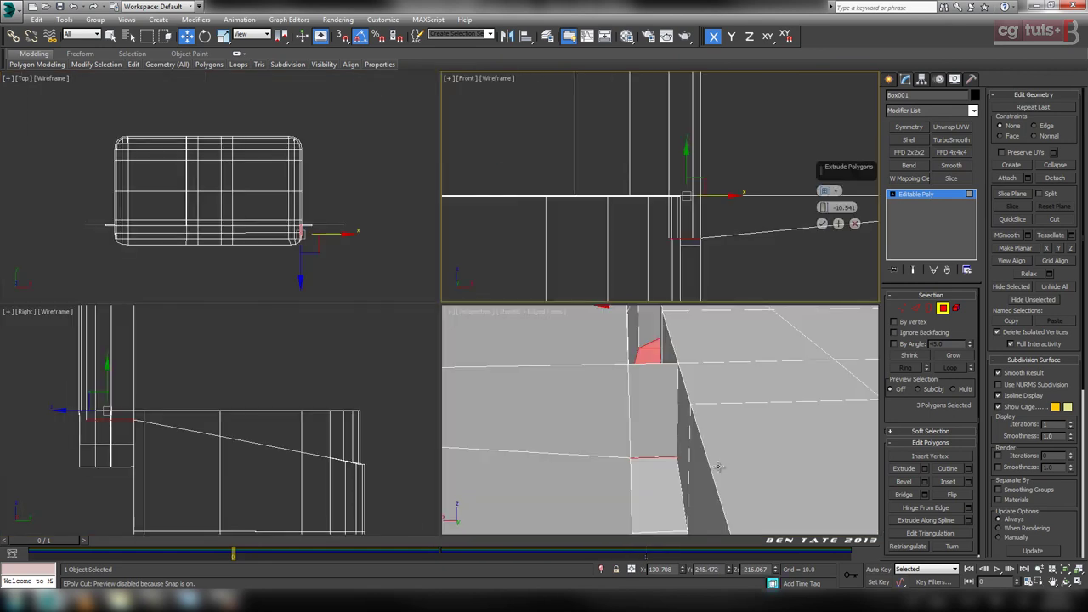
key(alt+w)
alt+middle_drag(641, 418, 722, 447)
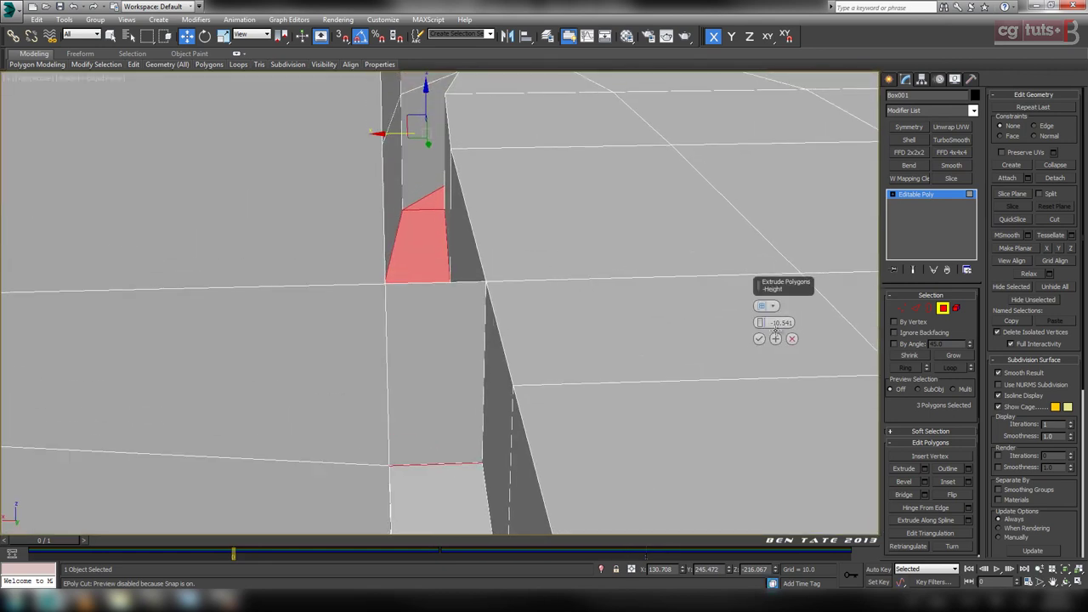
click(759, 339)
Delete the two overlapping polygons that block the recessed band where it meets the new corner extrusion.
click(447, 385)
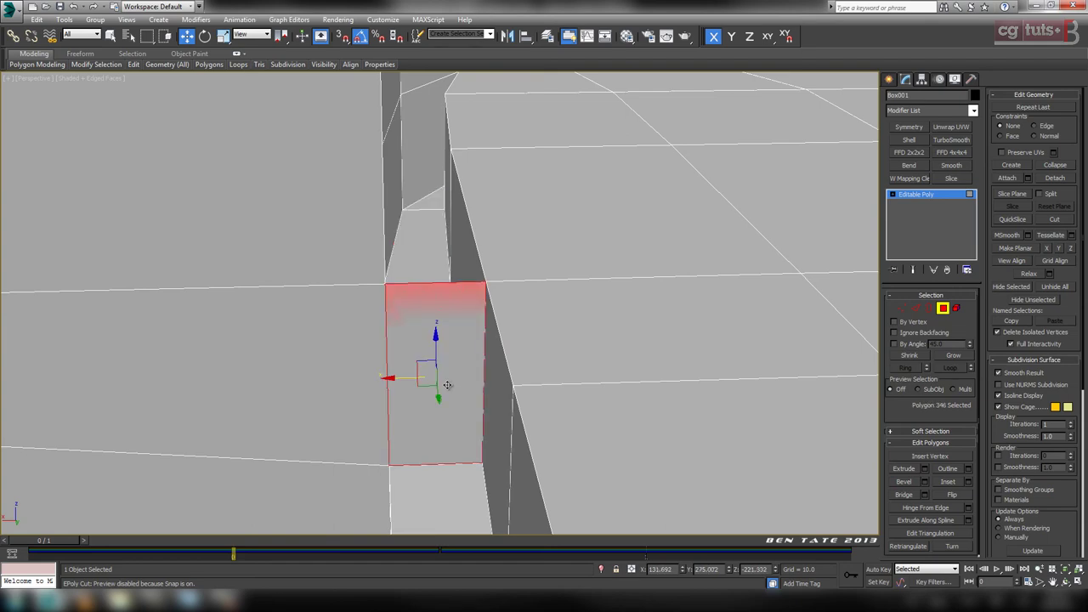
key(ctrl+d)
click(448, 385)
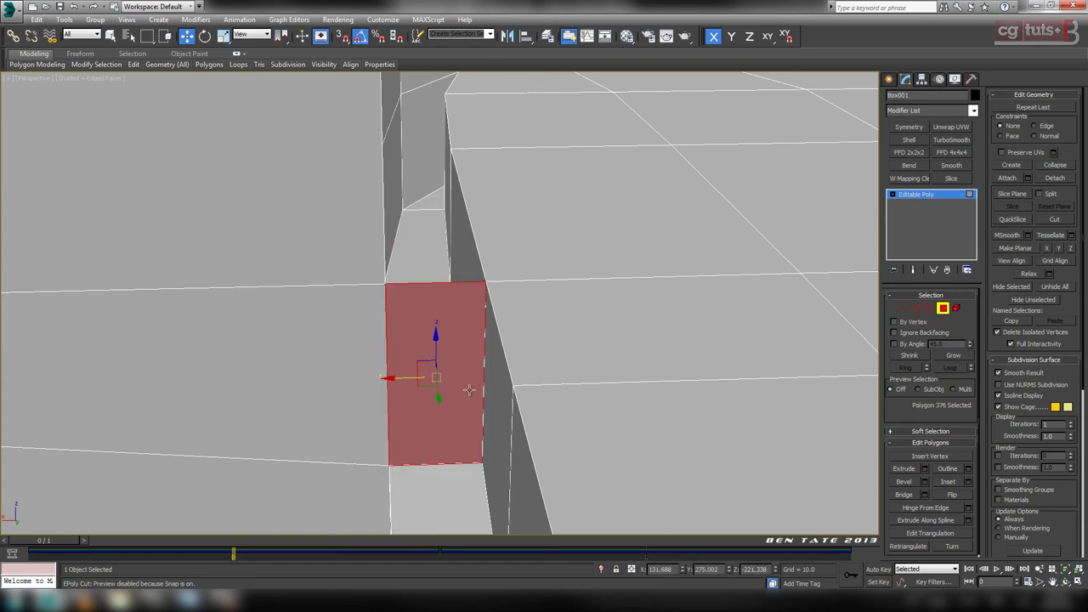
alt+middle_drag(757, 383, 590, 338)
key(Delete)
Weld the overlapping vertices at the inner and outer ends of the seam between the band and the corner extrusion.
scroll(413, 379, down, 5)
scroll(505, 360, up, 4)
middle_drag(505, 360, 551, 316)
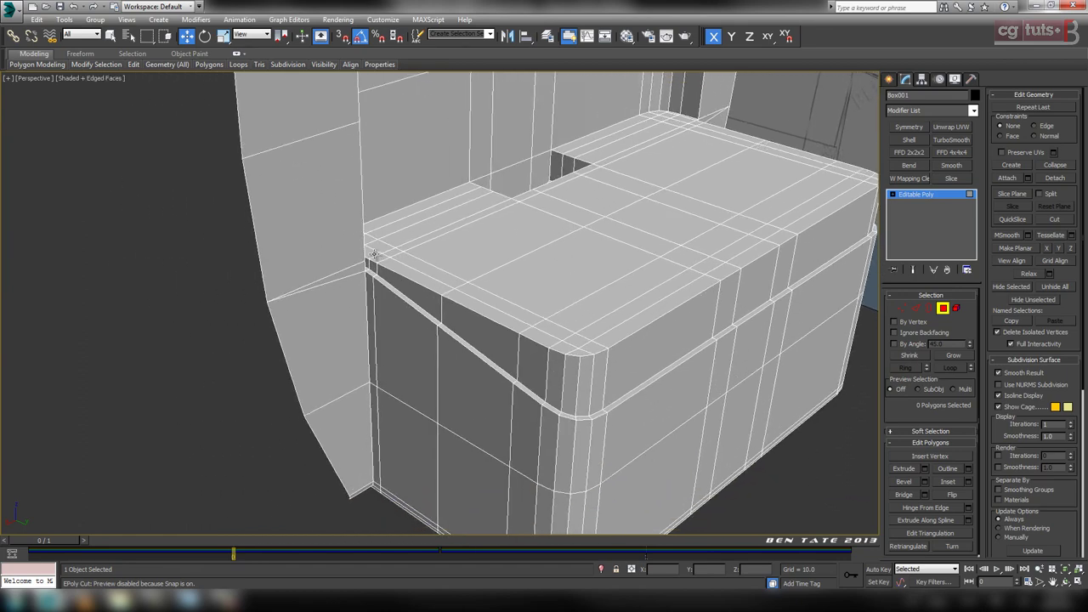
click(371, 252)
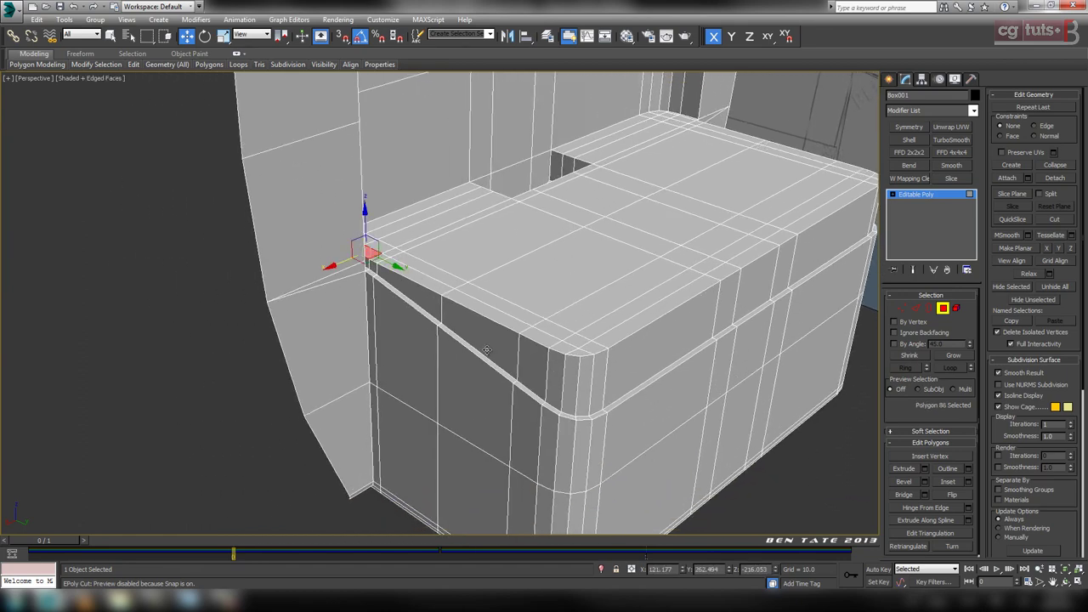
key(z)
alt+middle_drag(586, 440, 609, 313)
middle_drag(564, 330, 583, 302)
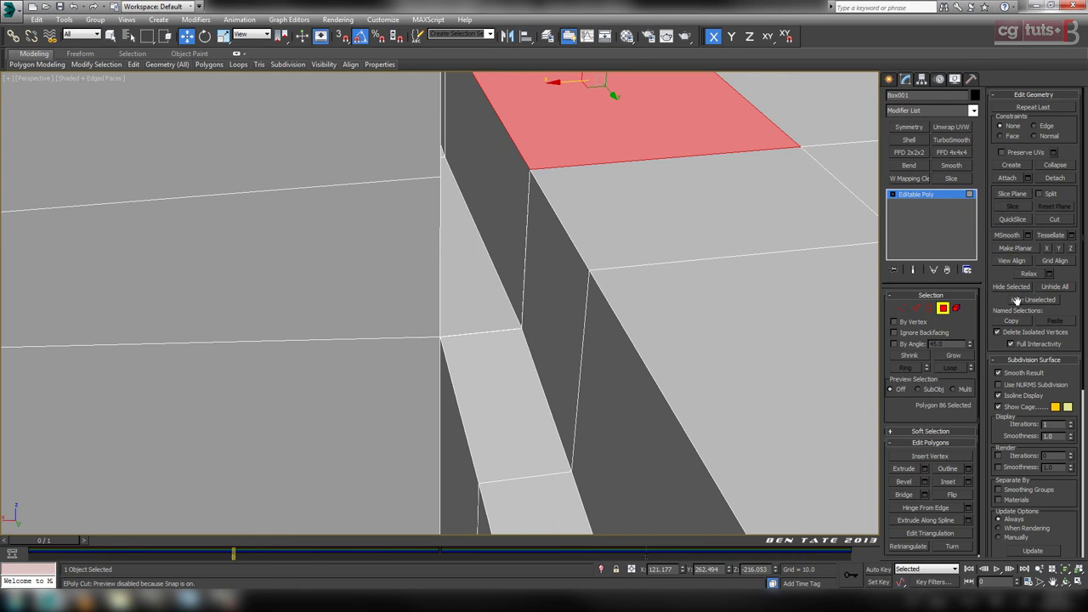
click(903, 310)
key(F3)
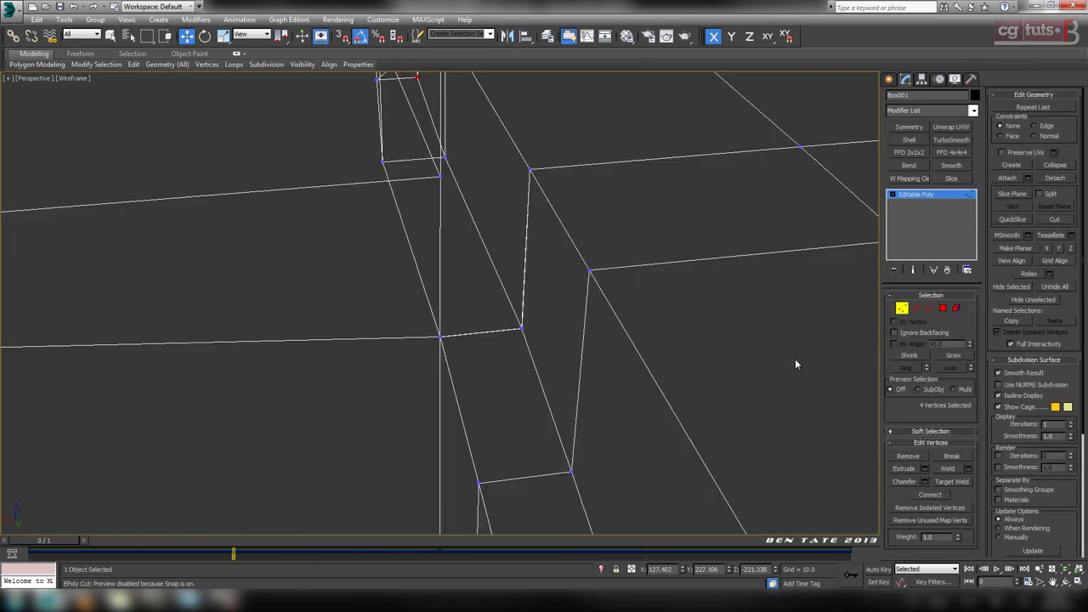
click(525, 335)
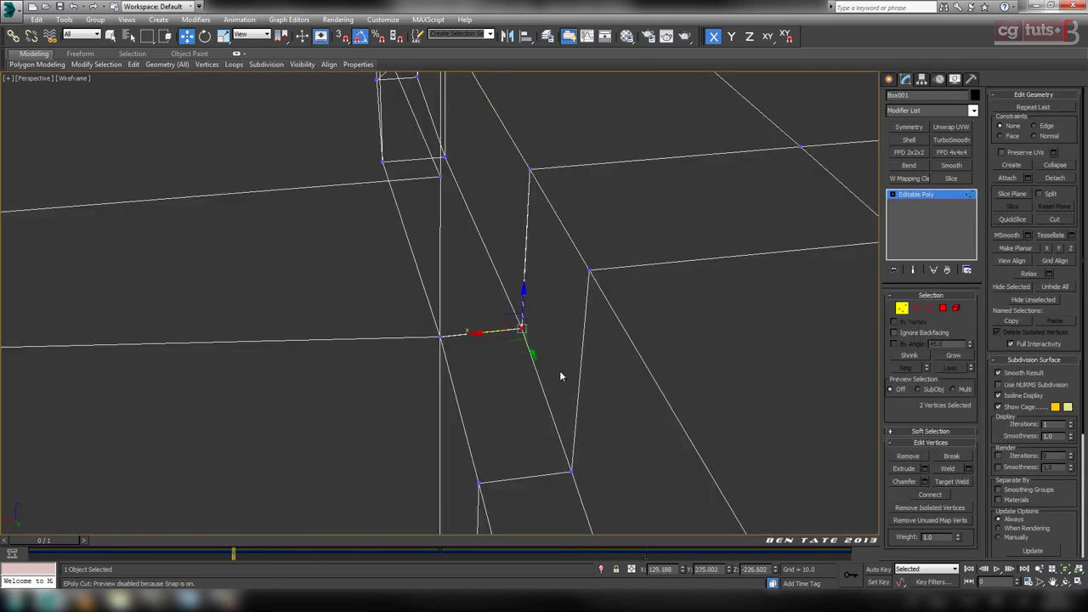
click(950, 469)
click(442, 337)
click(949, 470)
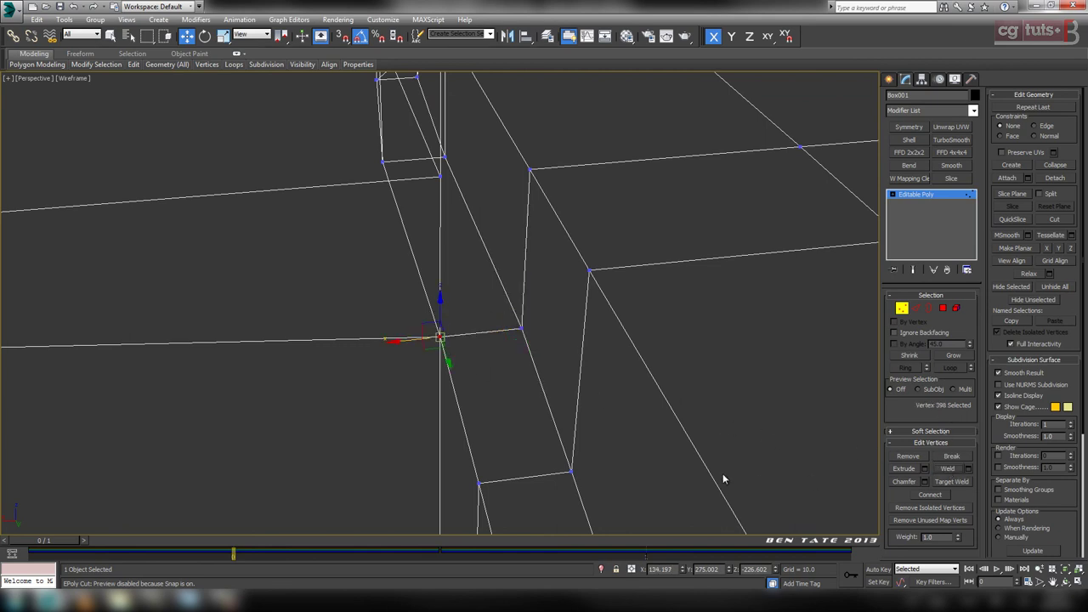
Extrude the three narrow polygons at the opposite rear corner with a height of -10.541.
key(F3)
mouse_move(603, 409)
alt+middle_down()
mouse_move(591, 433)
mouse_move(569, 424)
alt+middle_up()
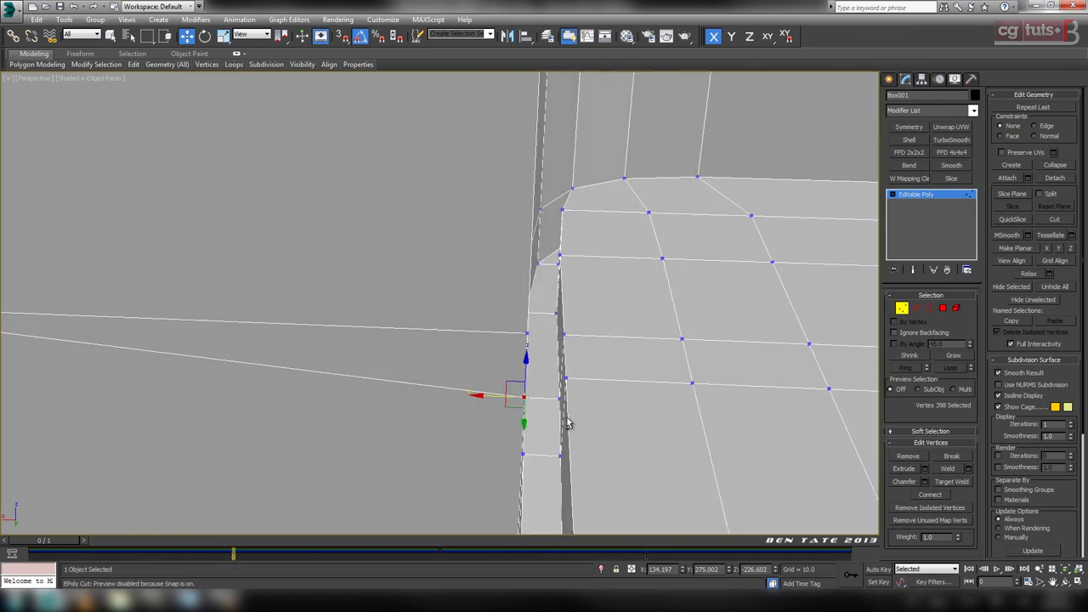
alt+middle_drag(637, 387, 529, 377)
scroll(529, 377, down, 5)
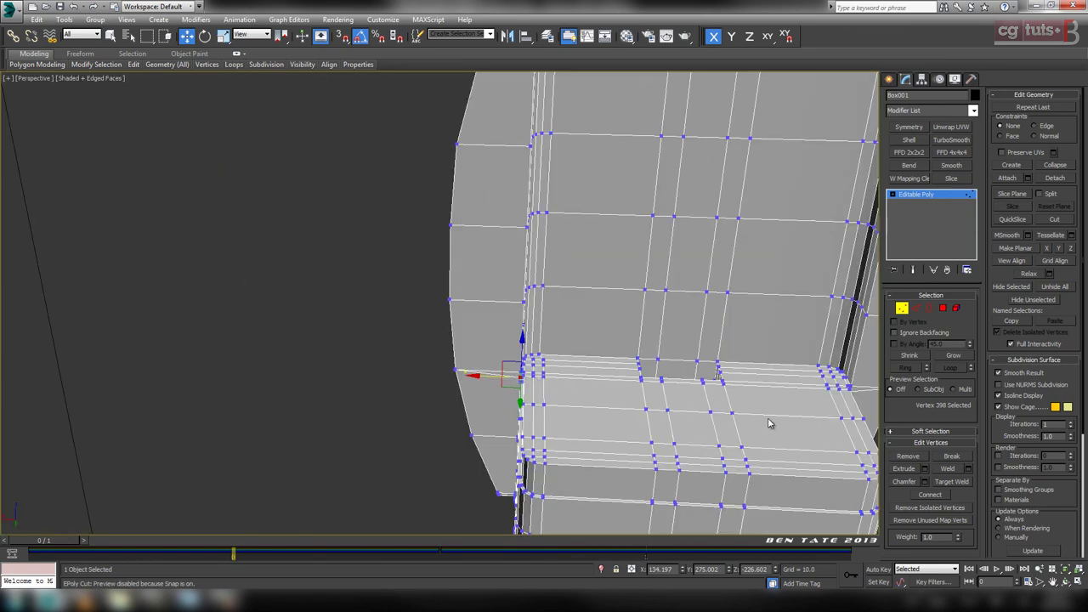
middle_drag(771, 423, 582, 449)
scroll(433, 355, up, 5)
click(945, 309)
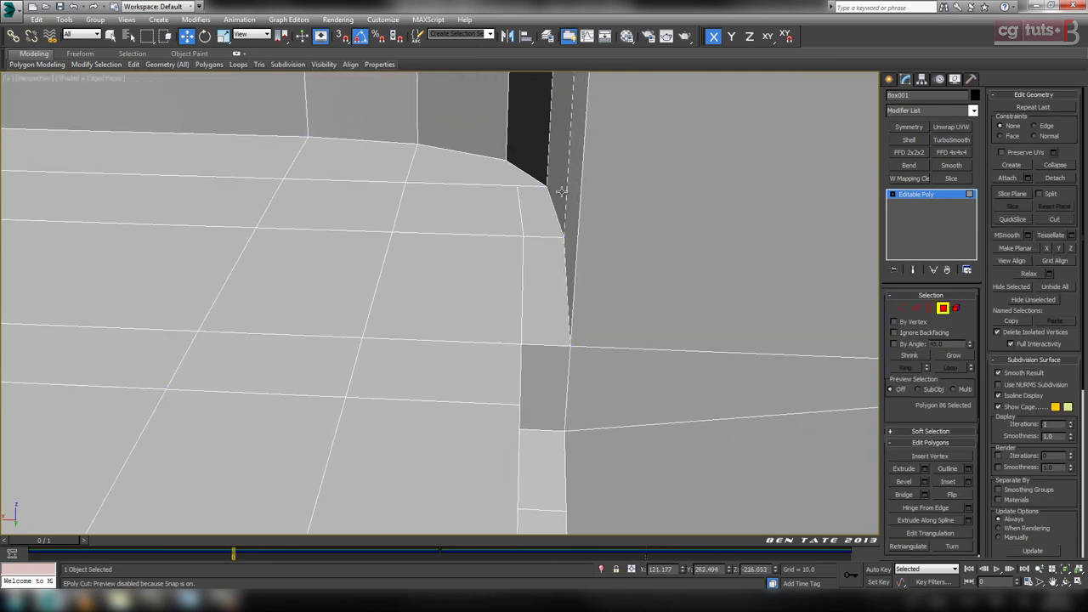
click(902, 308)
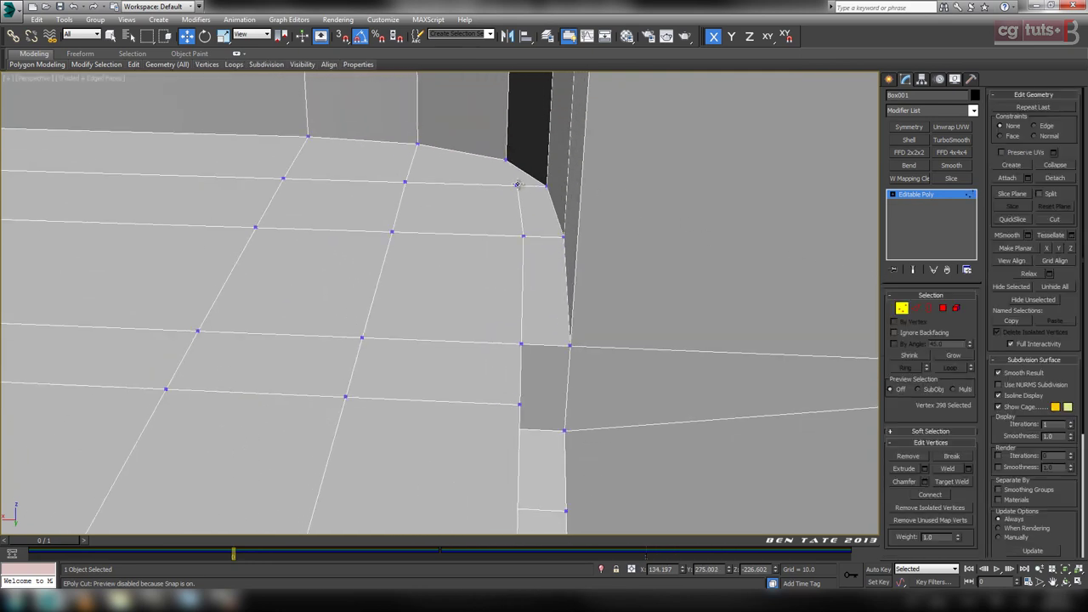
drag(517, 185, 503, 156)
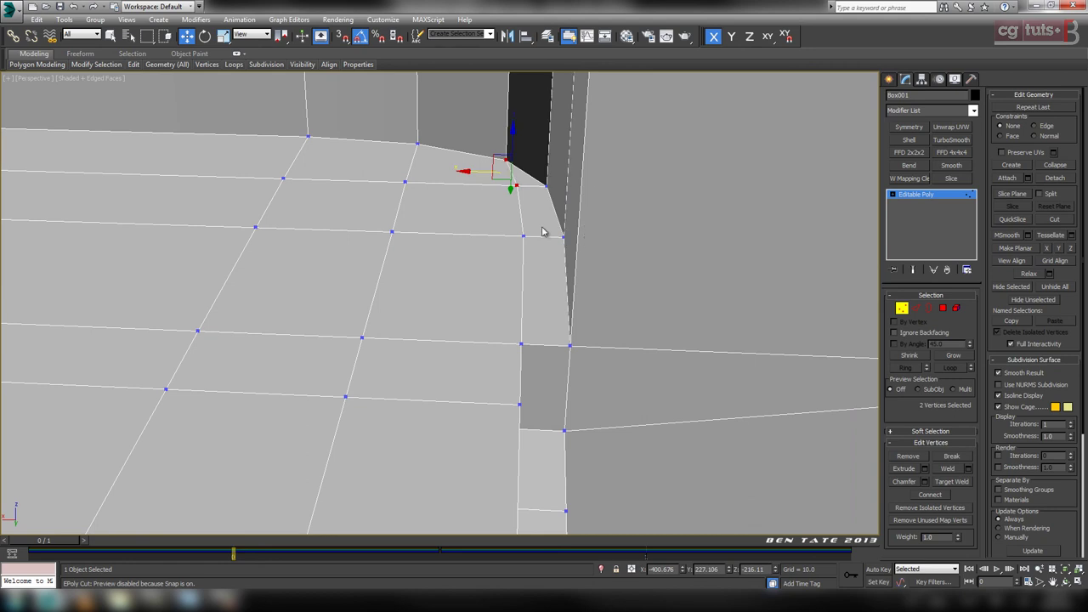
ctrl+click(943, 308)
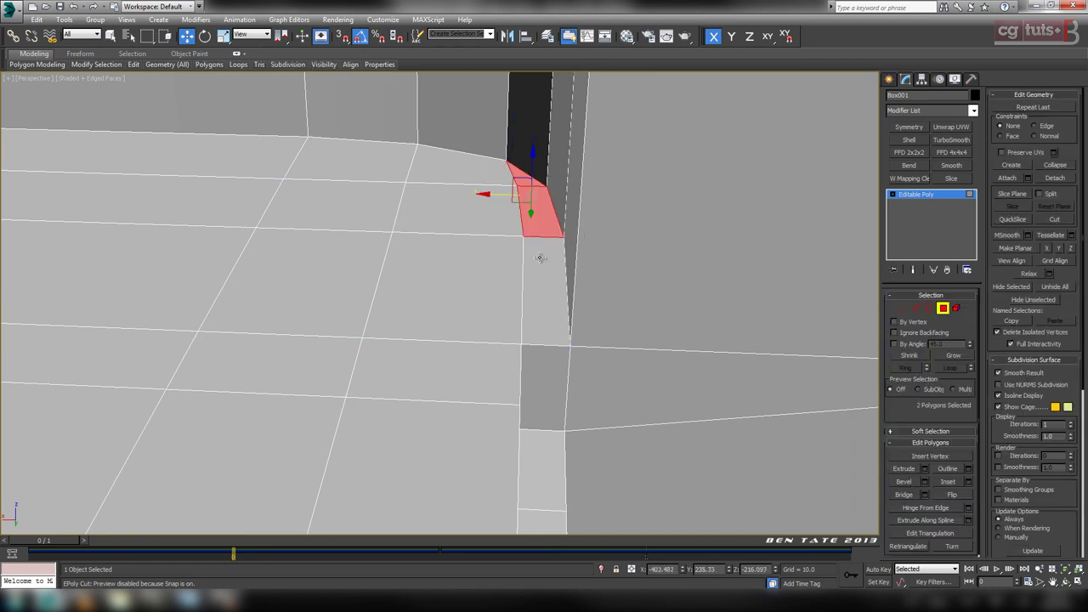
click(926, 469)
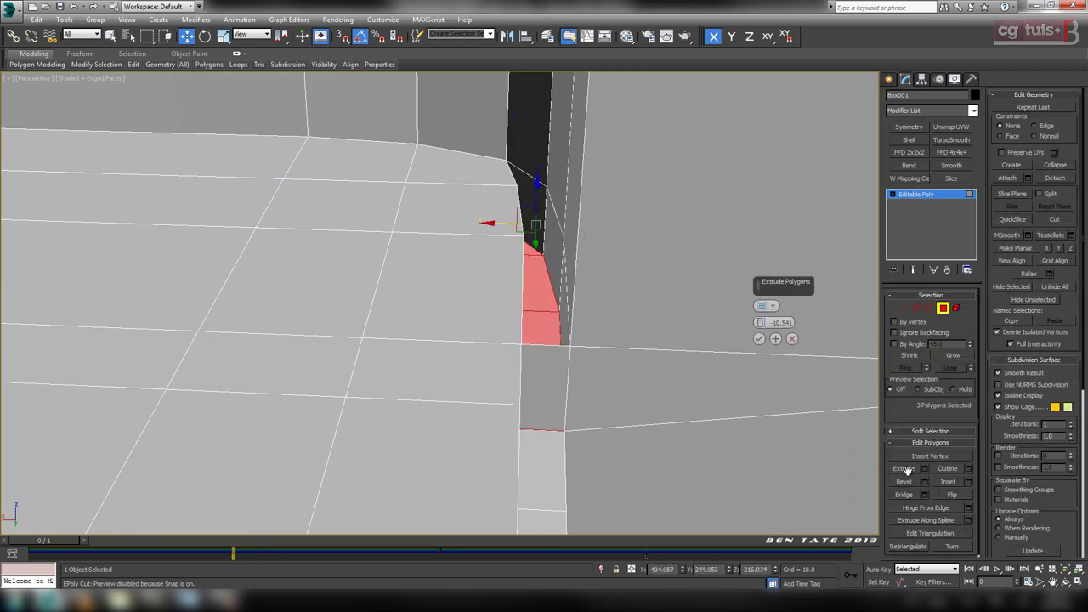
click(779, 339)
click(761, 339)
key(ctrl+z)
click(761, 341)
Make the opposite corner's three extruded polygons planar and check their alignment with the band in the Front view.
middle_drag(754, 383, 733, 396)
key(alt+w)
right_click(630, 200)
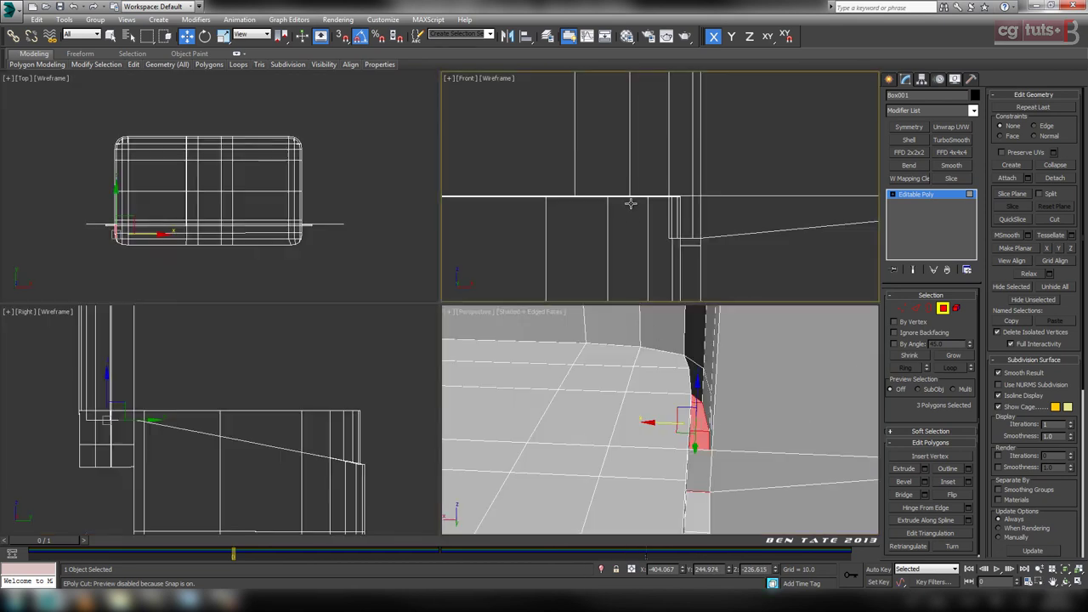
key(alt+w)
key(z)
middle_drag(433, 379, 589, 395)
scroll(588, 396, down, 5)
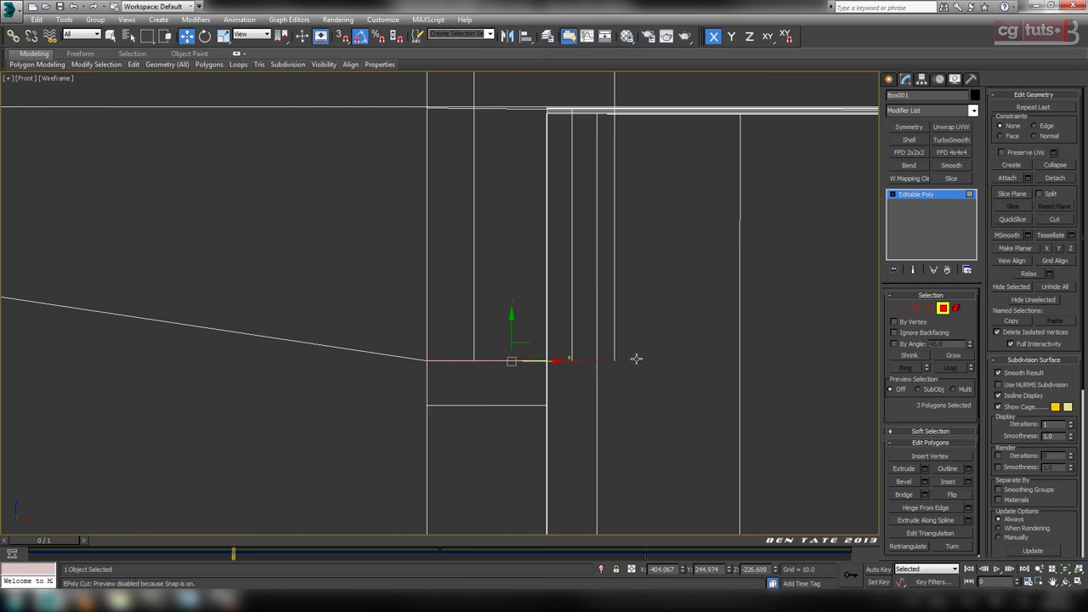
scroll(576, 301, down, 5)
key(alt+w)
right_click(696, 468)
key(alt+w)
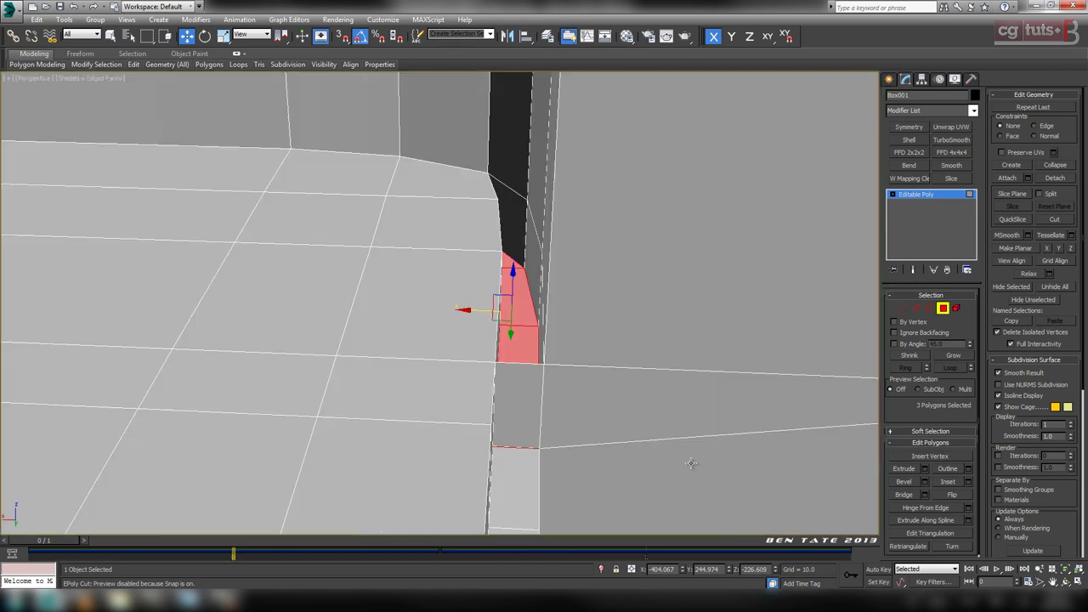
Delete the two overlapping polygons between the opposite corner's extrusion and the recessed band.
alt+middle_drag(672, 460, 729, 435)
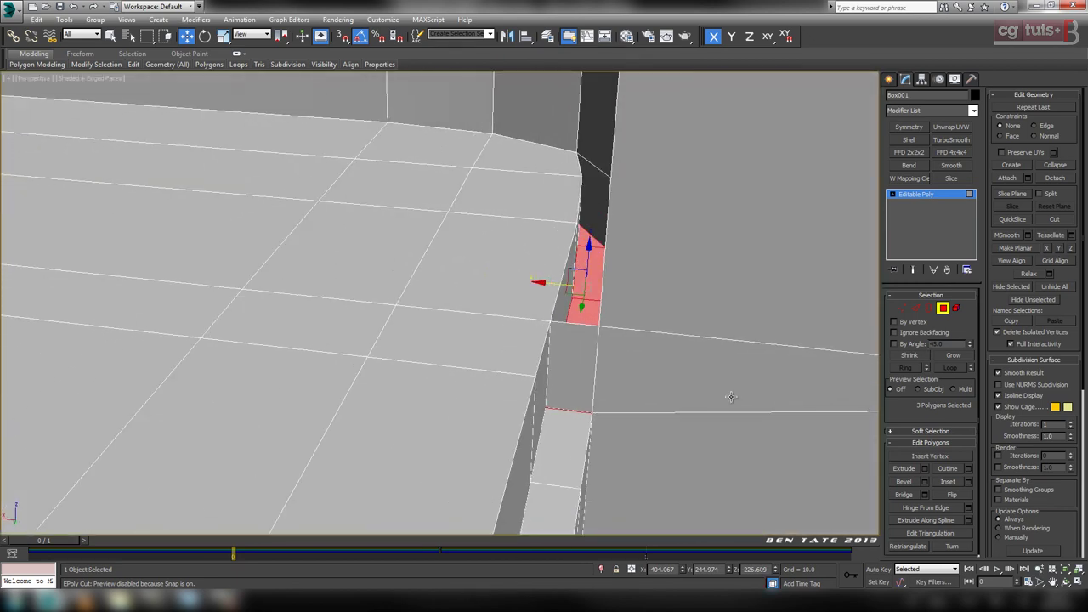
click(577, 349)
key(Delete)
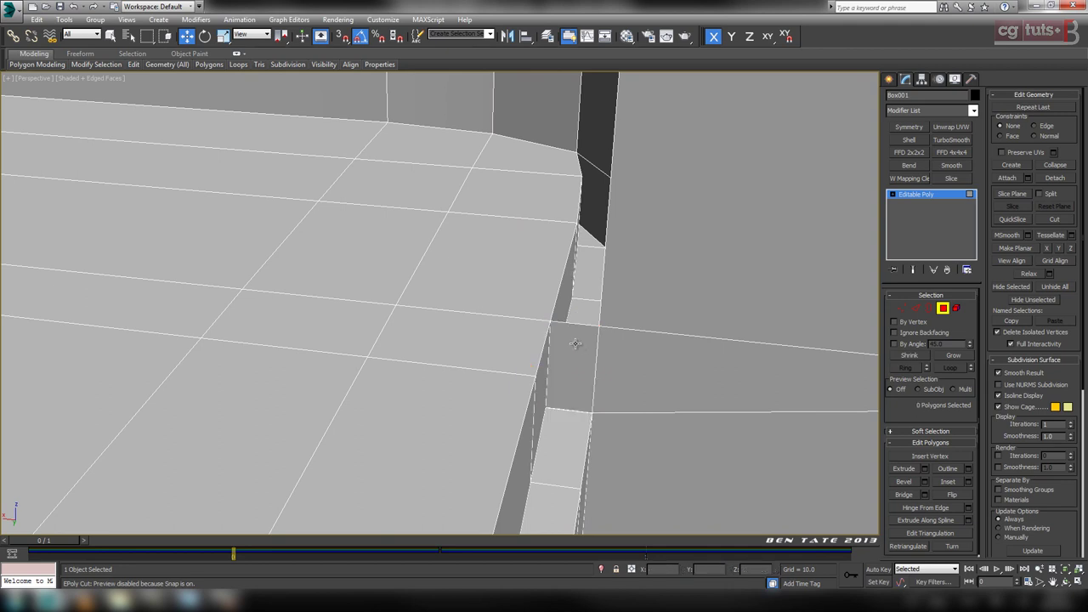
click(576, 346)
key(Delete)
Weld the overlapping vertices at both ends of the opposite corner's seam with the band.
click(904, 310)
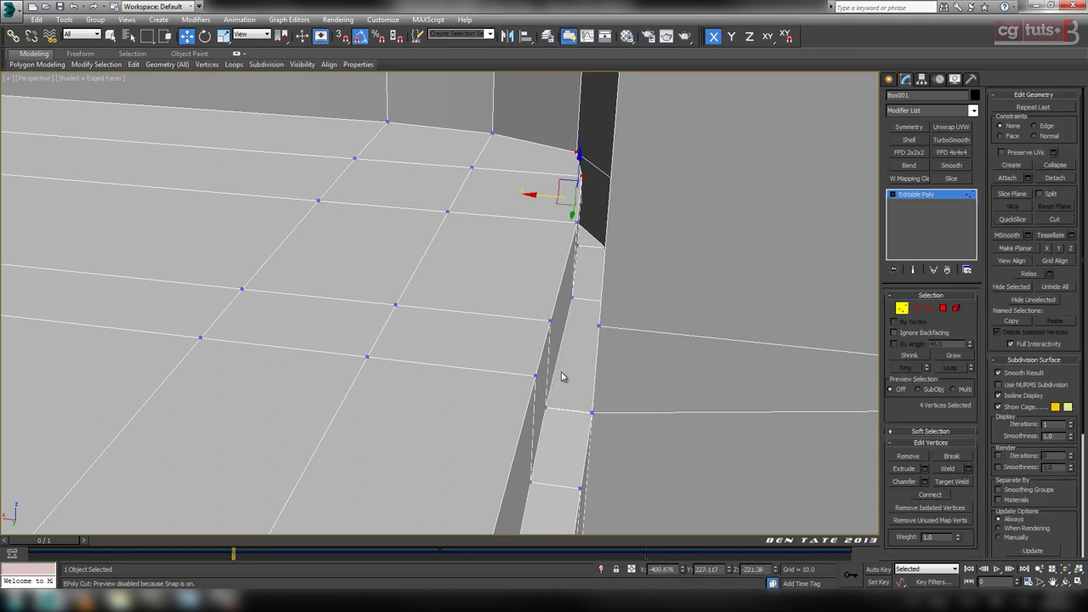
click(549, 412)
click(947, 468)
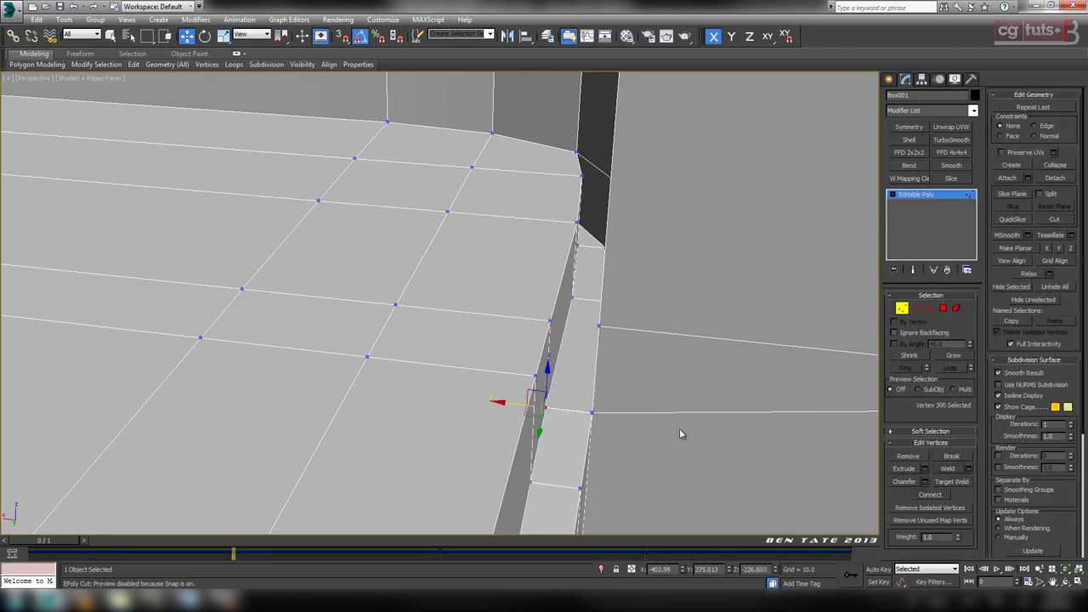
alt+middle_drag(644, 415, 653, 416)
drag(578, 399, 698, 465)
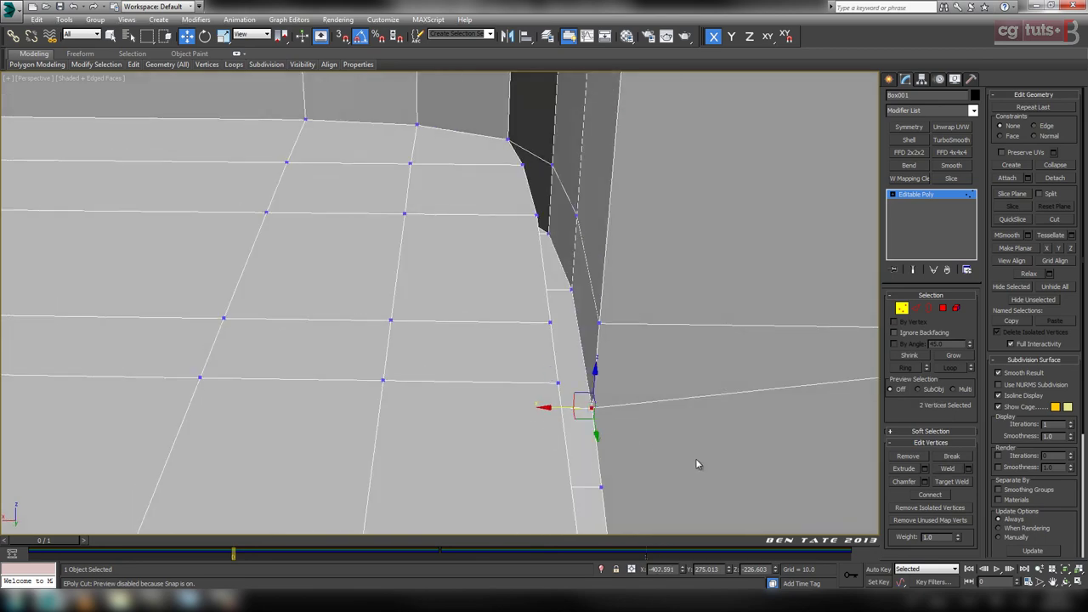
click(948, 468)
Leave vertex editing and examine the base's top and the recessed band around its corners.
alt+middle_drag(695, 442, 649, 232)
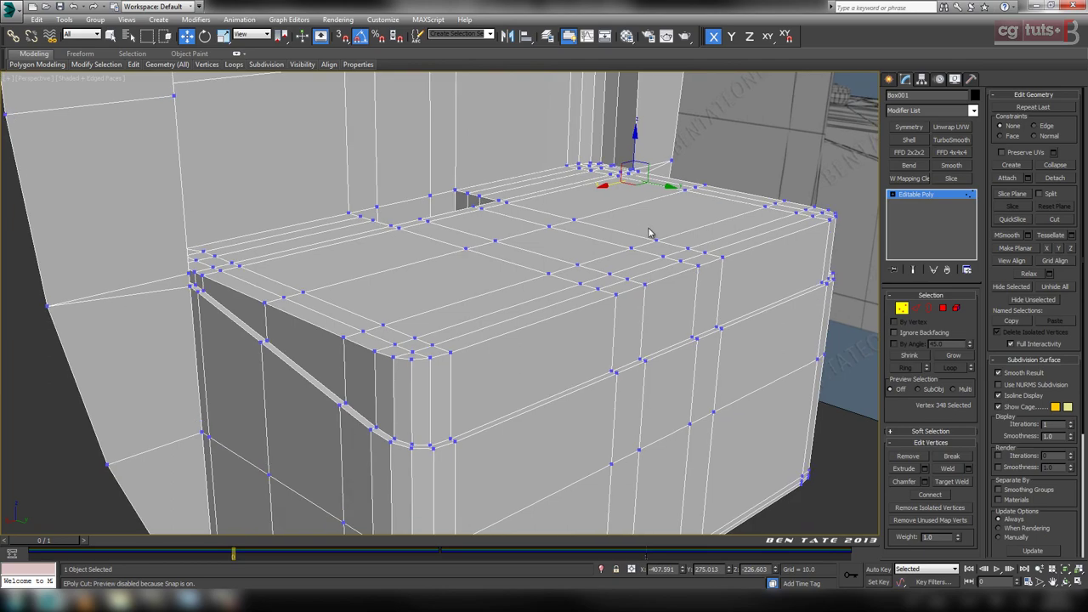
key(F3)
key(F3)
click(901, 310)
alt+middle_drag(719, 343, 723, 399)
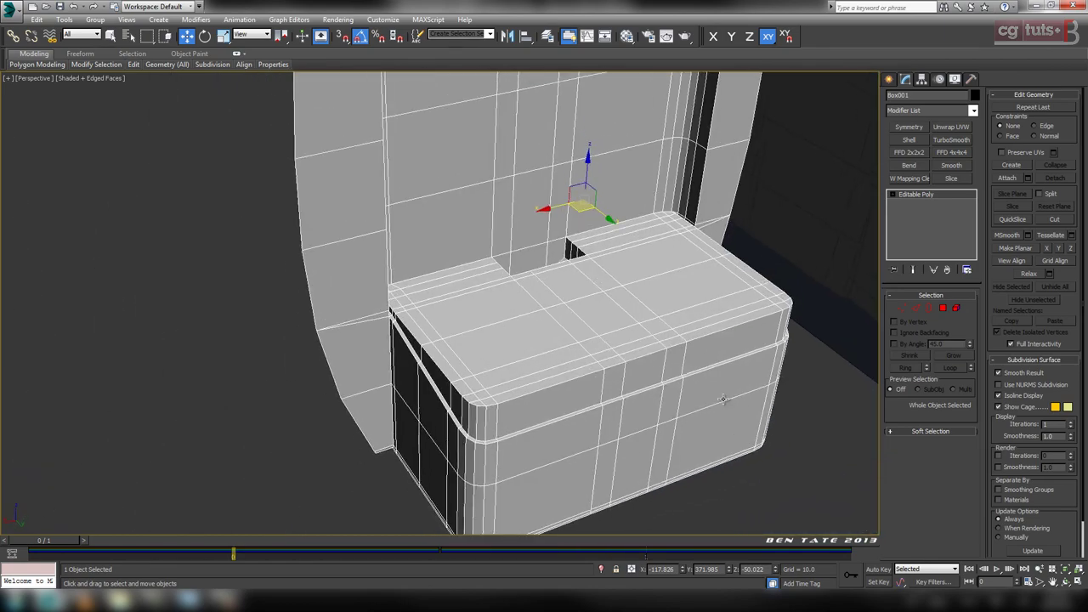
scroll(723, 398, up, 3)
alt+middle_drag(589, 302, 606, 340)
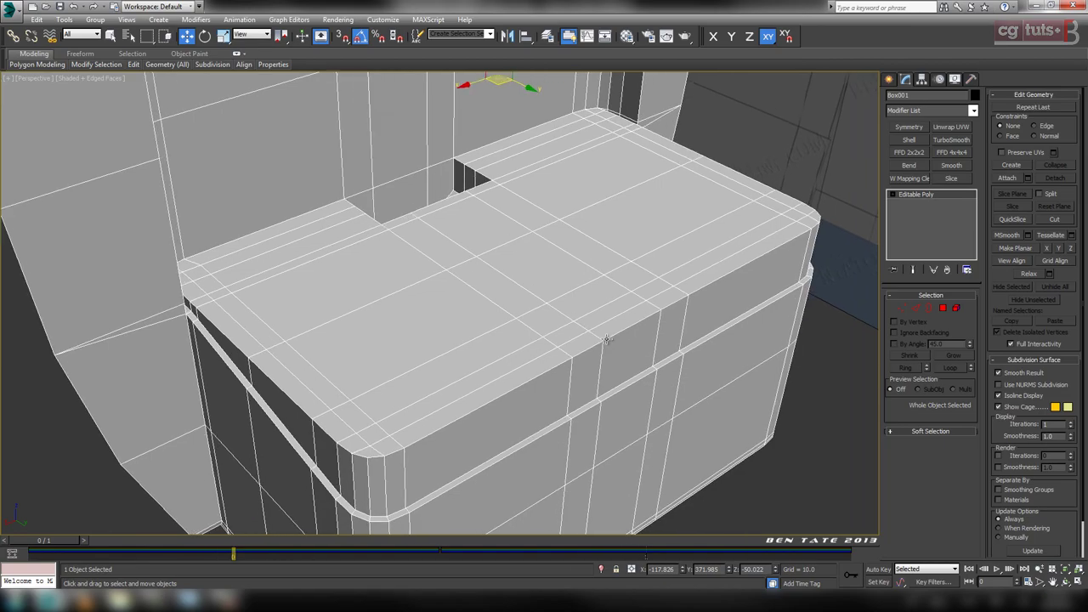